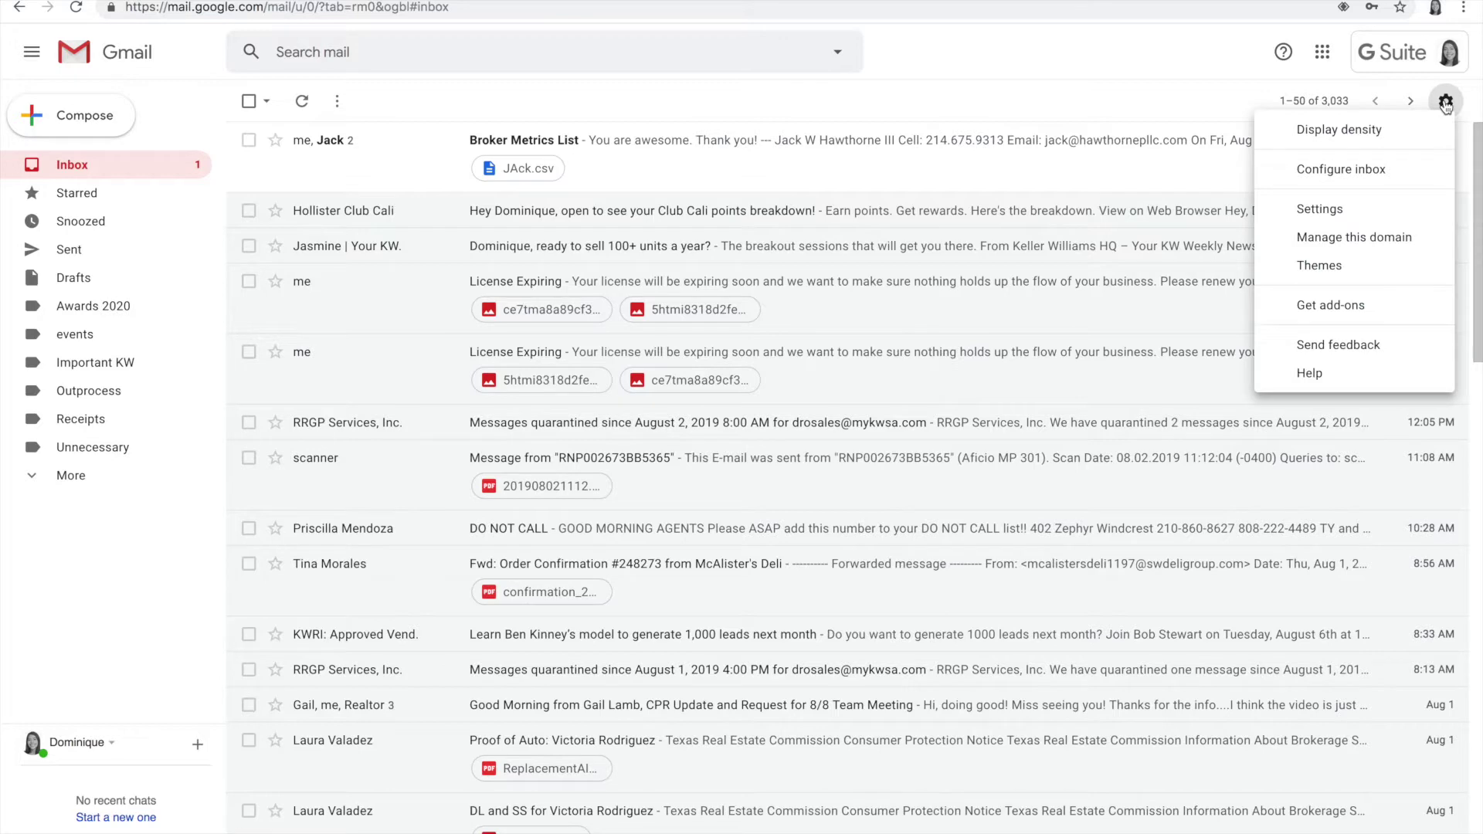
Step: Open Gmail's General settings and place the cursor in the empty signature editor
{"action": "left_click", "coordinate": [1327, 208]}
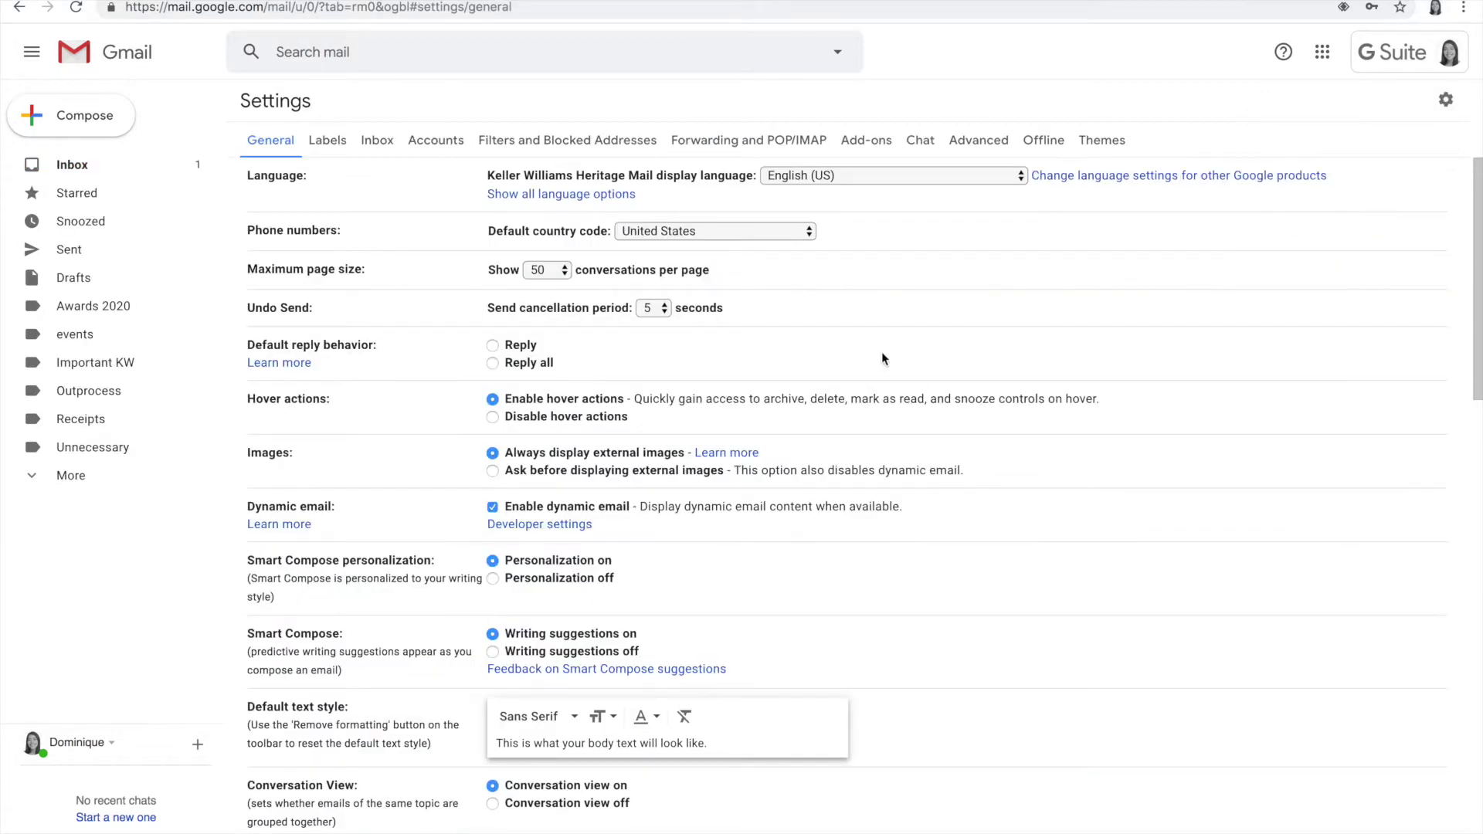
{"action": "scroll", "coordinate": [705, 368], "scroll_direction": "down", "scroll_amount": 6}
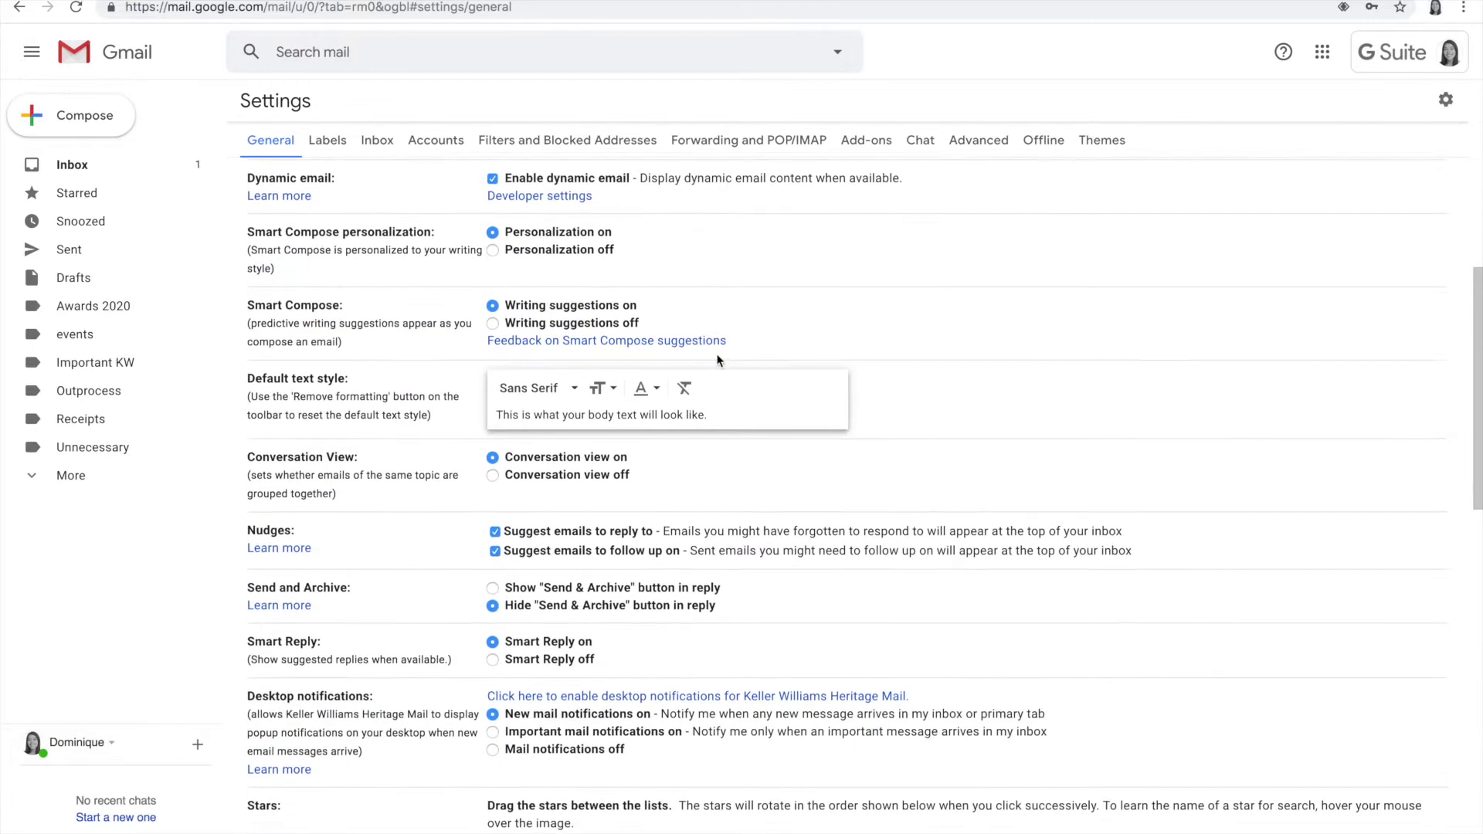
{"action": "scroll", "coordinate": [725, 320], "scroll_direction": "down", "scroll_amount": 10}
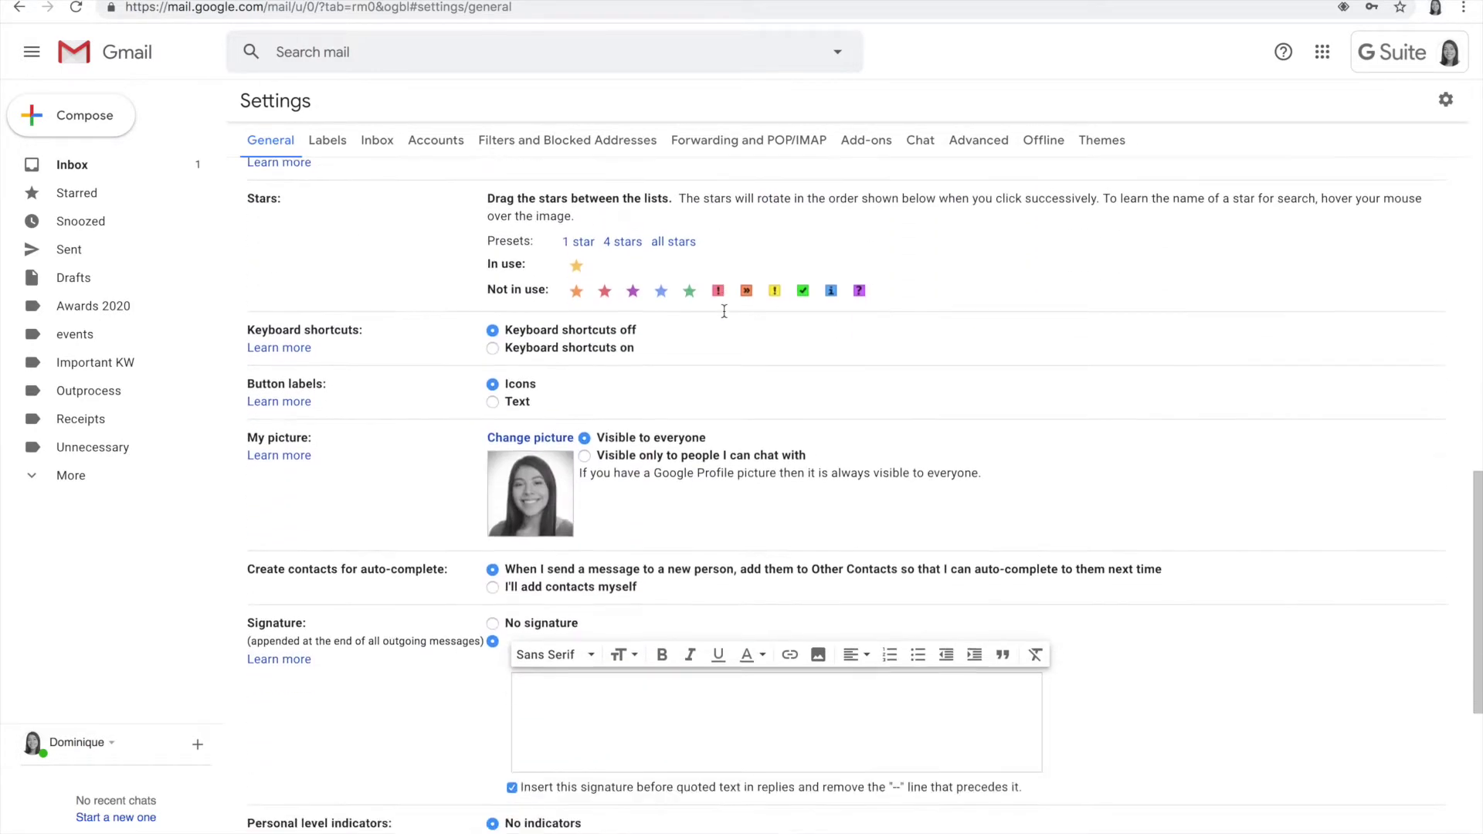
{"action": "scroll", "coordinate": [724, 310], "scroll_direction": "down", "scroll_amount": 3}
{"action": "scroll", "coordinate": [726, 307], "scroll_direction": "up", "scroll_amount": 2}
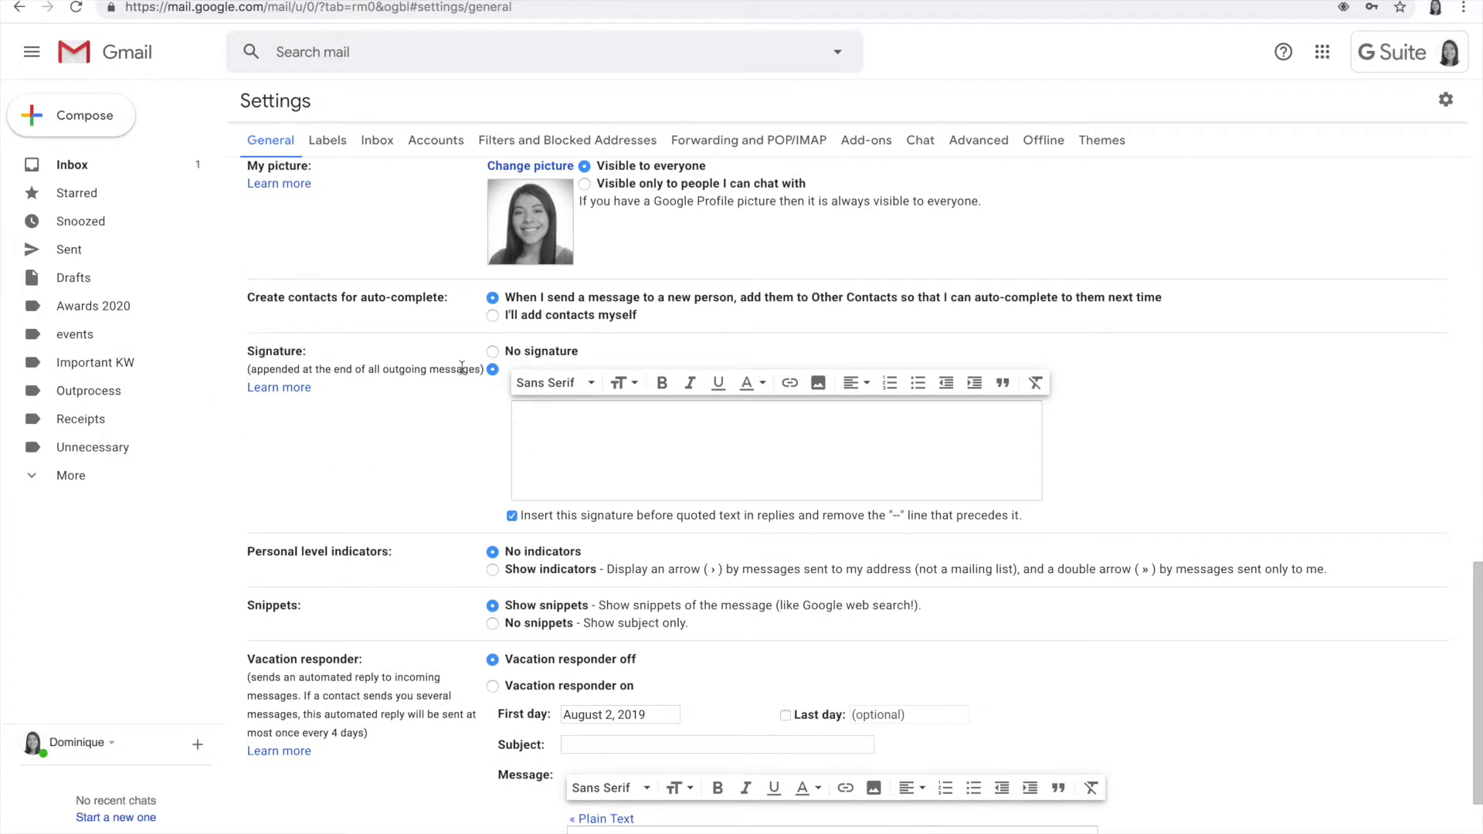
{"action": "left_click", "coordinate": [574, 411]}
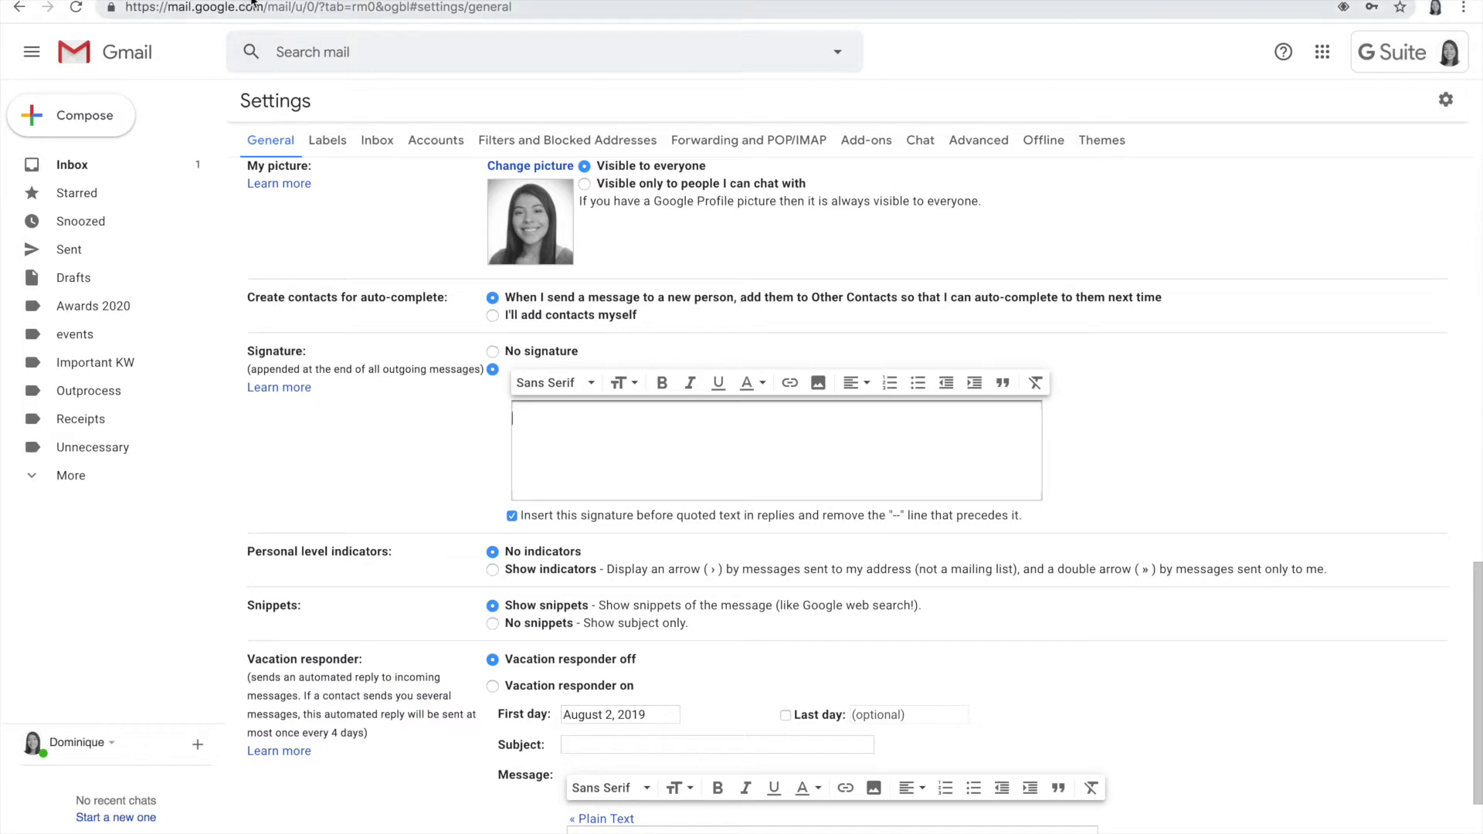
Step: In a new tab, go to Google Drive and open the Esig Template document
{"action": "key", "text": "ctrl+t"}
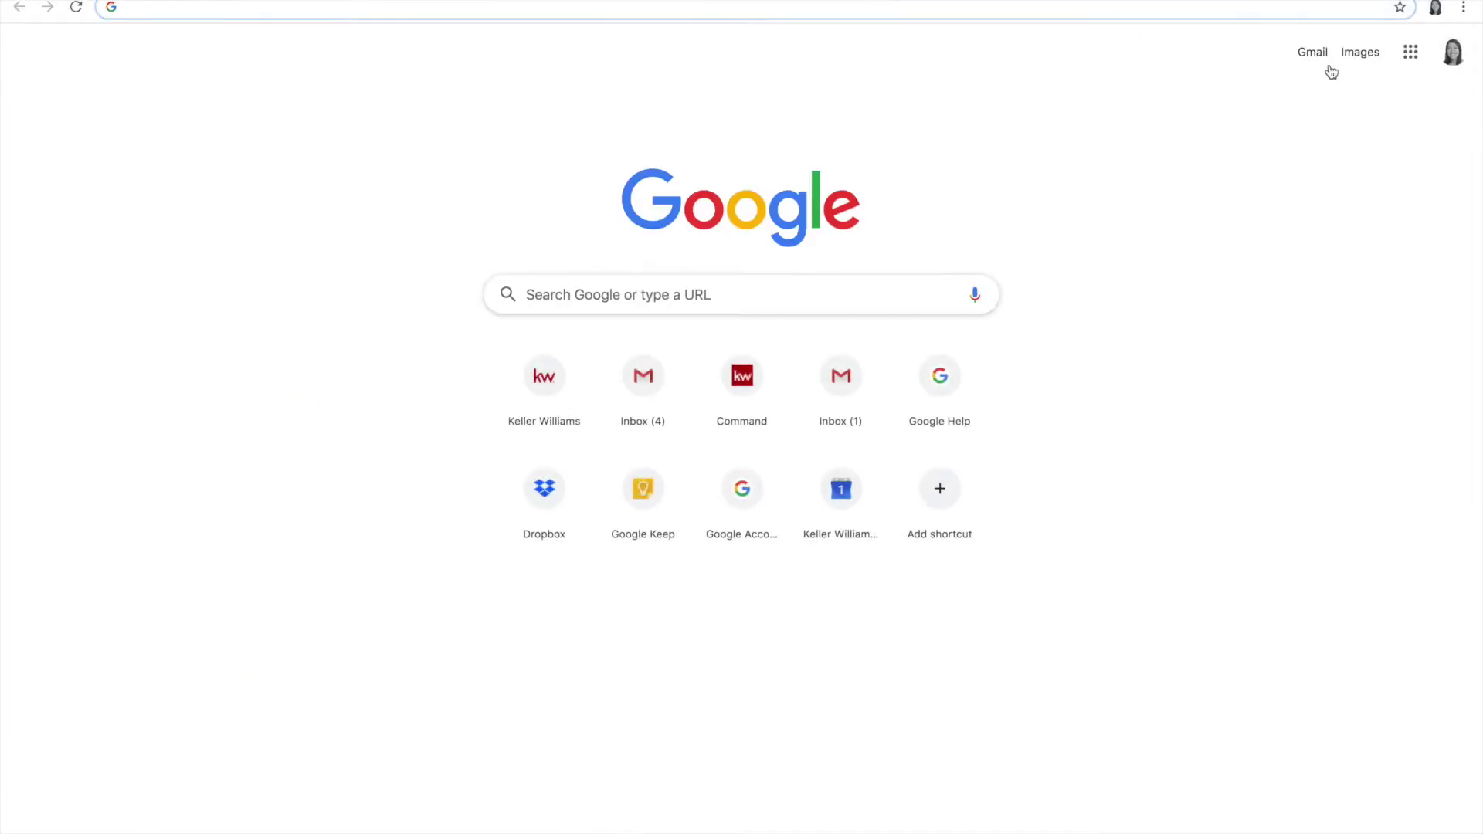
{"action": "left_click", "coordinate": [1410, 54]}
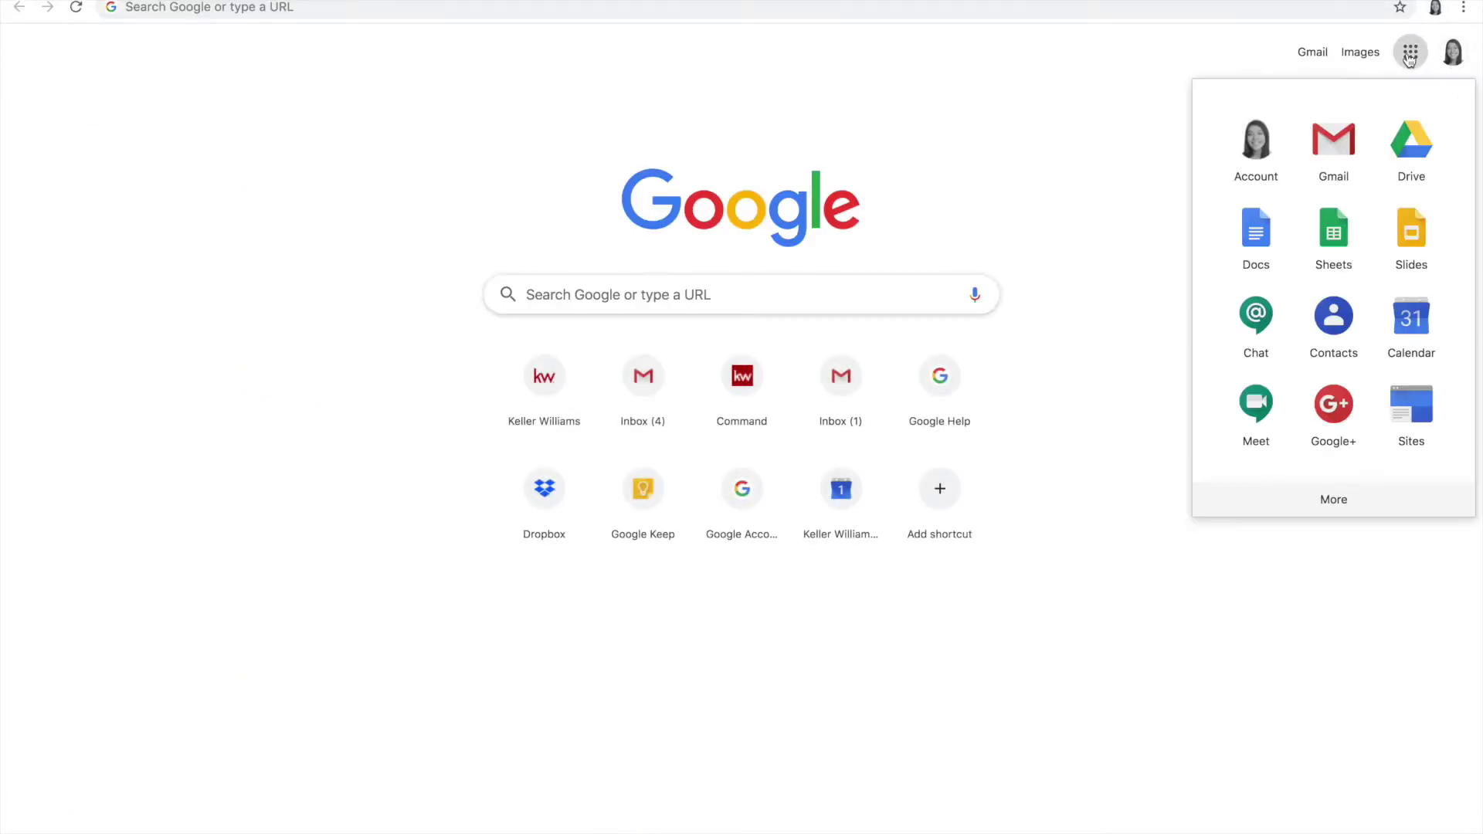
{"action": "left_click", "coordinate": [1426, 155]}
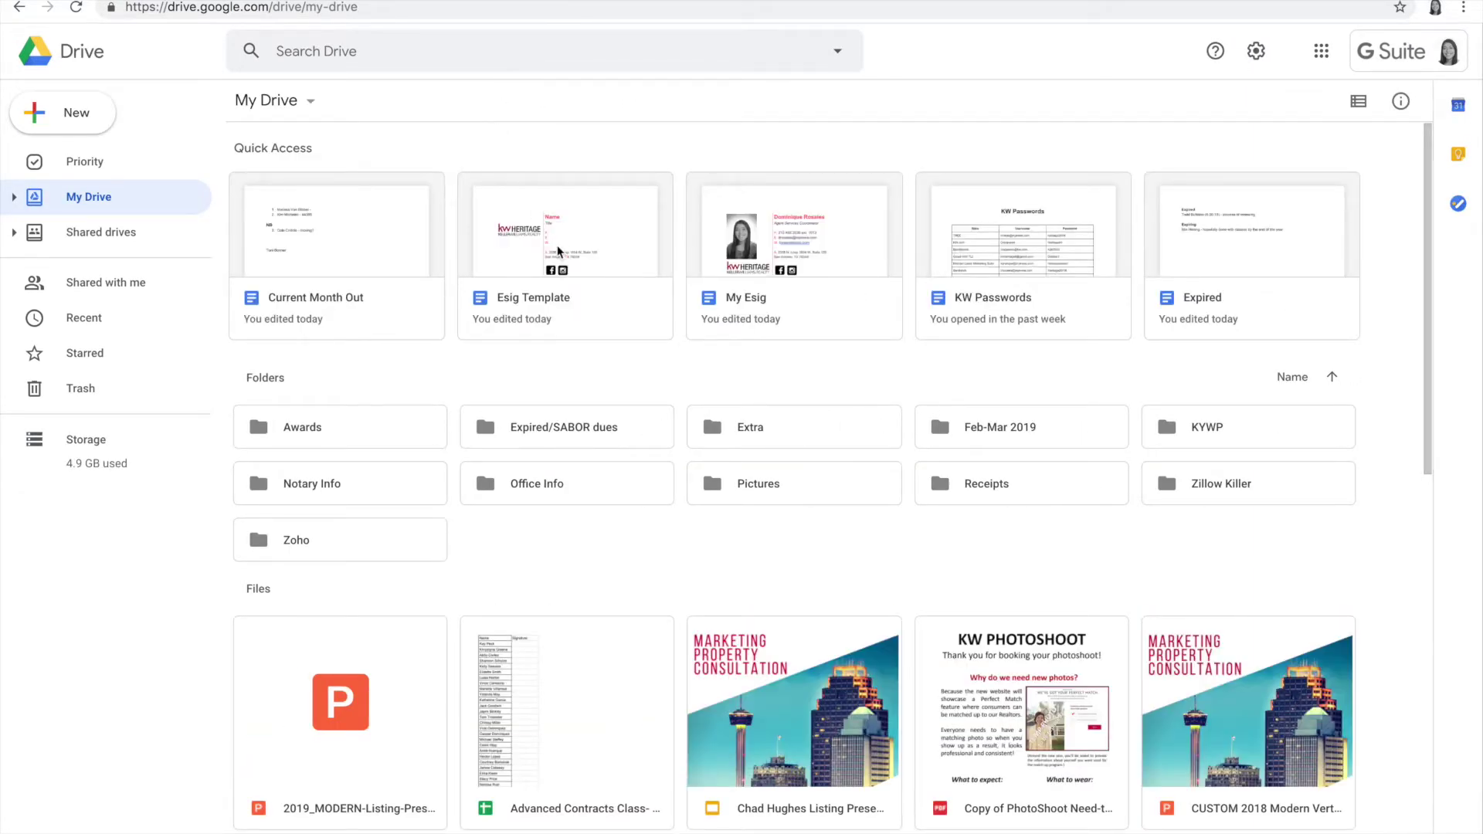
{"action": "double_click", "coordinate": [558, 251]}
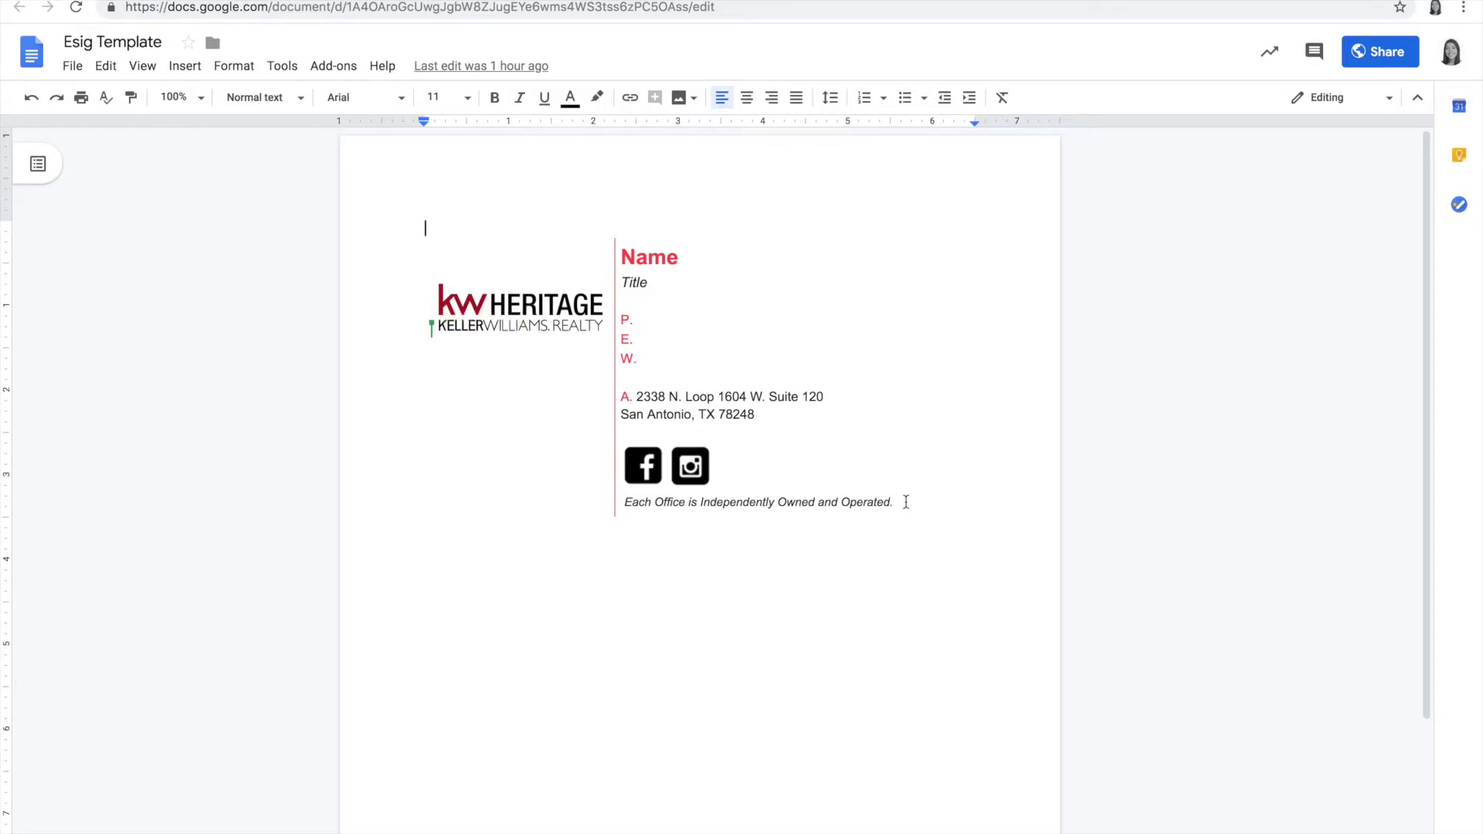
Step: Select and copy the whole Keller Williams signature table in Esig Template
{"action": "mouse_move", "coordinate": [907, 502]}
{"action": "left_mouse_down"}
{"action": "mouse_move", "coordinate": [682, 468]}
{"action": "mouse_move", "coordinate": [496, 381]}
{"action": "mouse_move", "coordinate": [417, 288]}
{"action": "left_mouse_up"}
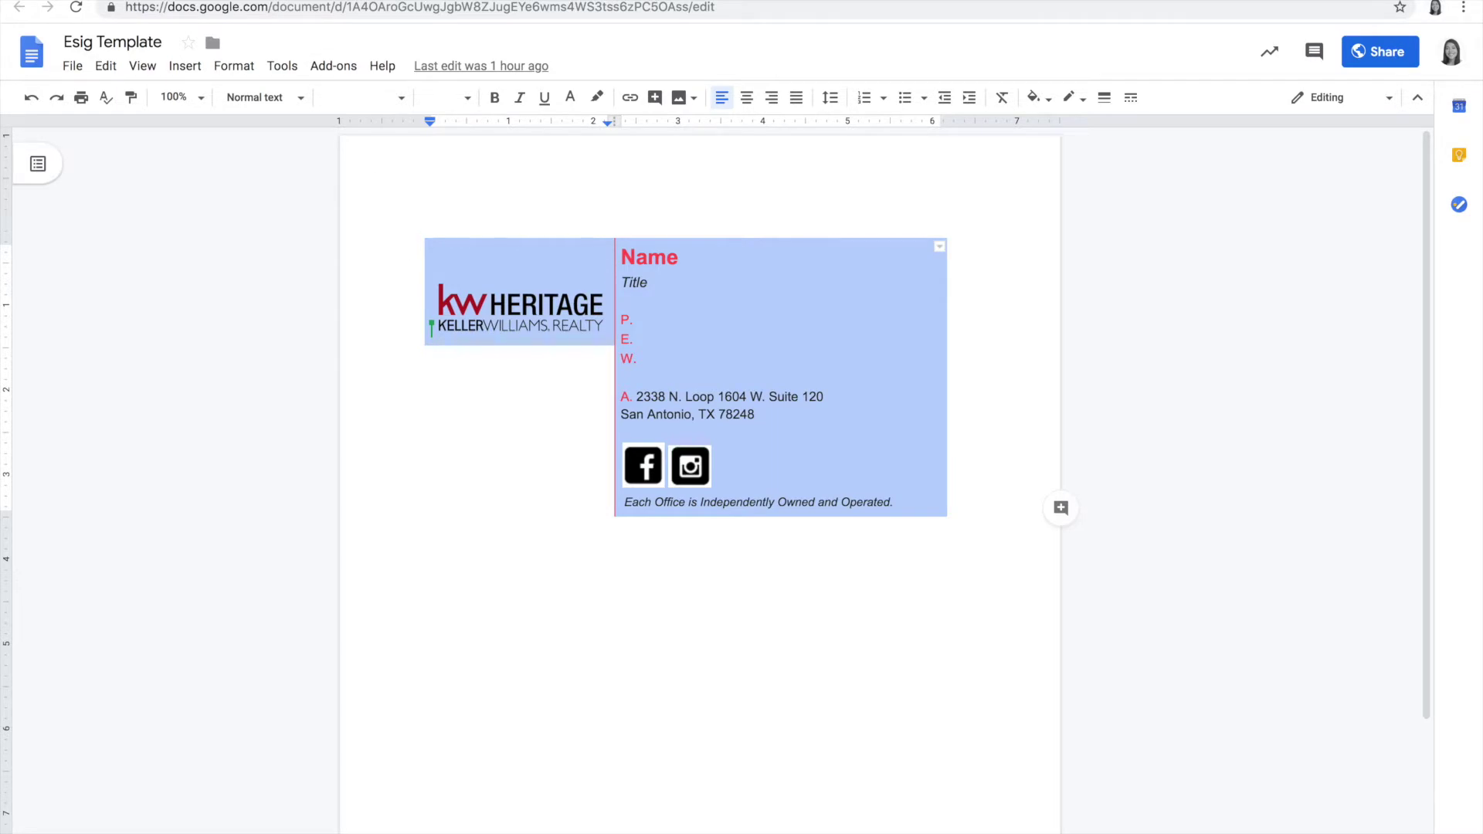
{"action": "key", "text": "ctrl+Tab"}
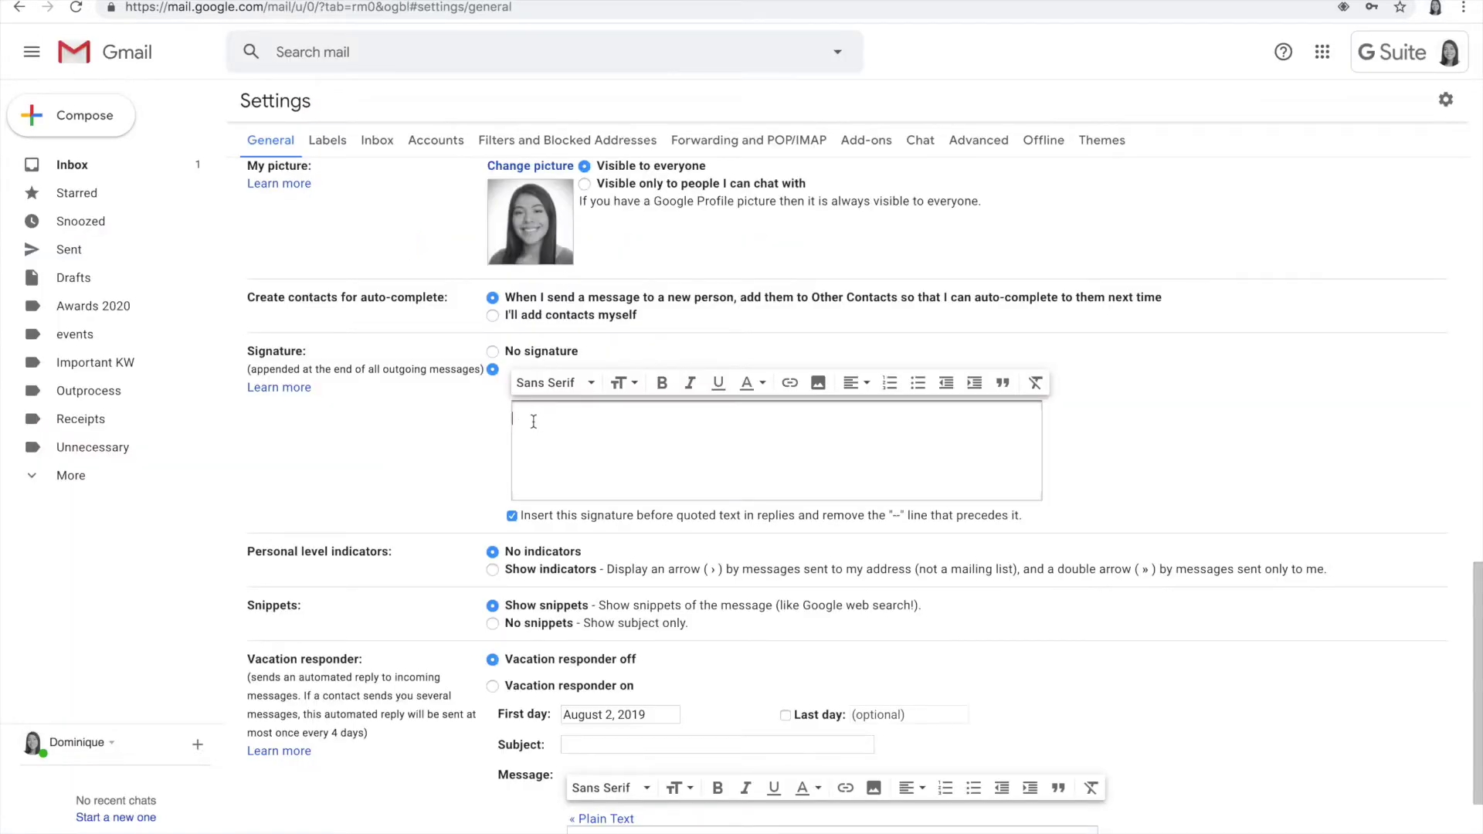
Step: Paste the copied Keller Williams template into the Gmail signature box
{"action": "key", "text": "ctrl+v"}
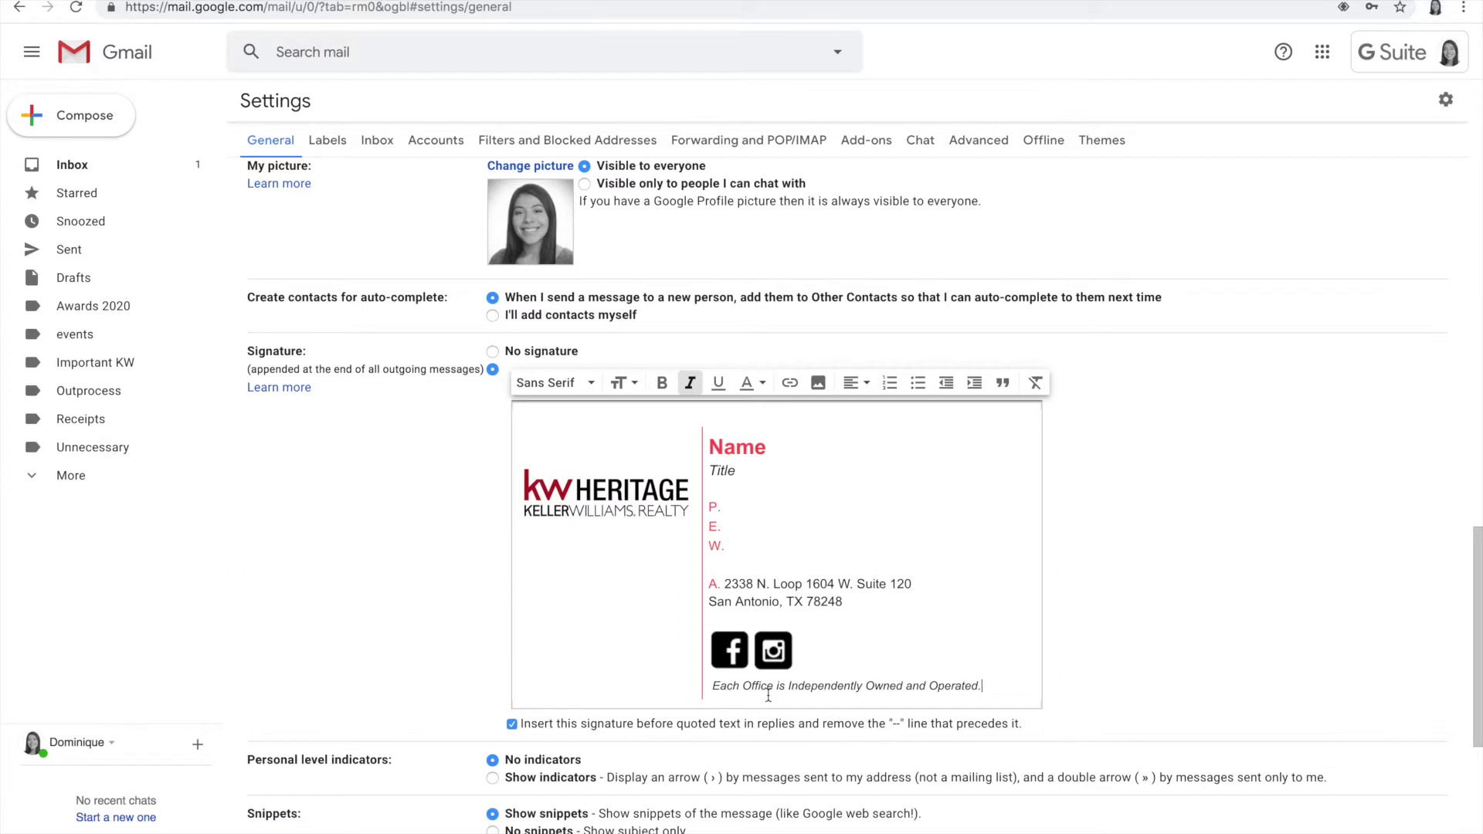
{"action": "scroll", "coordinate": [769, 696], "scroll_direction": "down", "scroll_amount": 1}
{"action": "scroll", "coordinate": [1097, 495], "scroll_direction": "up", "scroll_amount": 1}
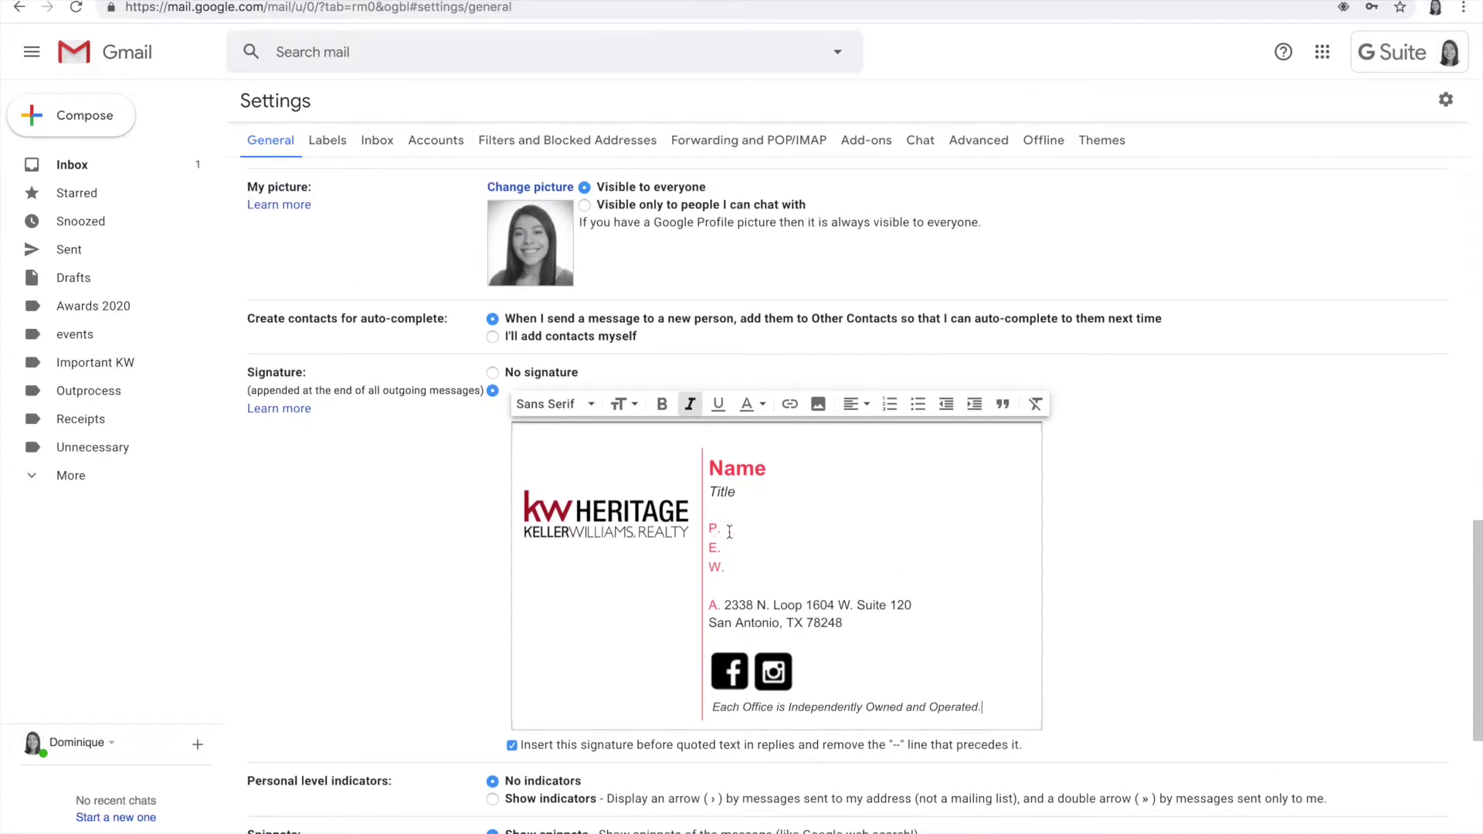
{"action": "left_click", "coordinate": [748, 490]}
Step: Replace the Name placeholder with the agent's name and Title with 'Agent Services Coordinator'
{"action": "left_click", "coordinate": [766, 468]}
{"action": "key", "text": "BackSpace"}
{"action": "key", "text": "BackSpace"}
{"action": "key", "text": "BackSpace"}
{"action": "key", "text": "BackSpace"}
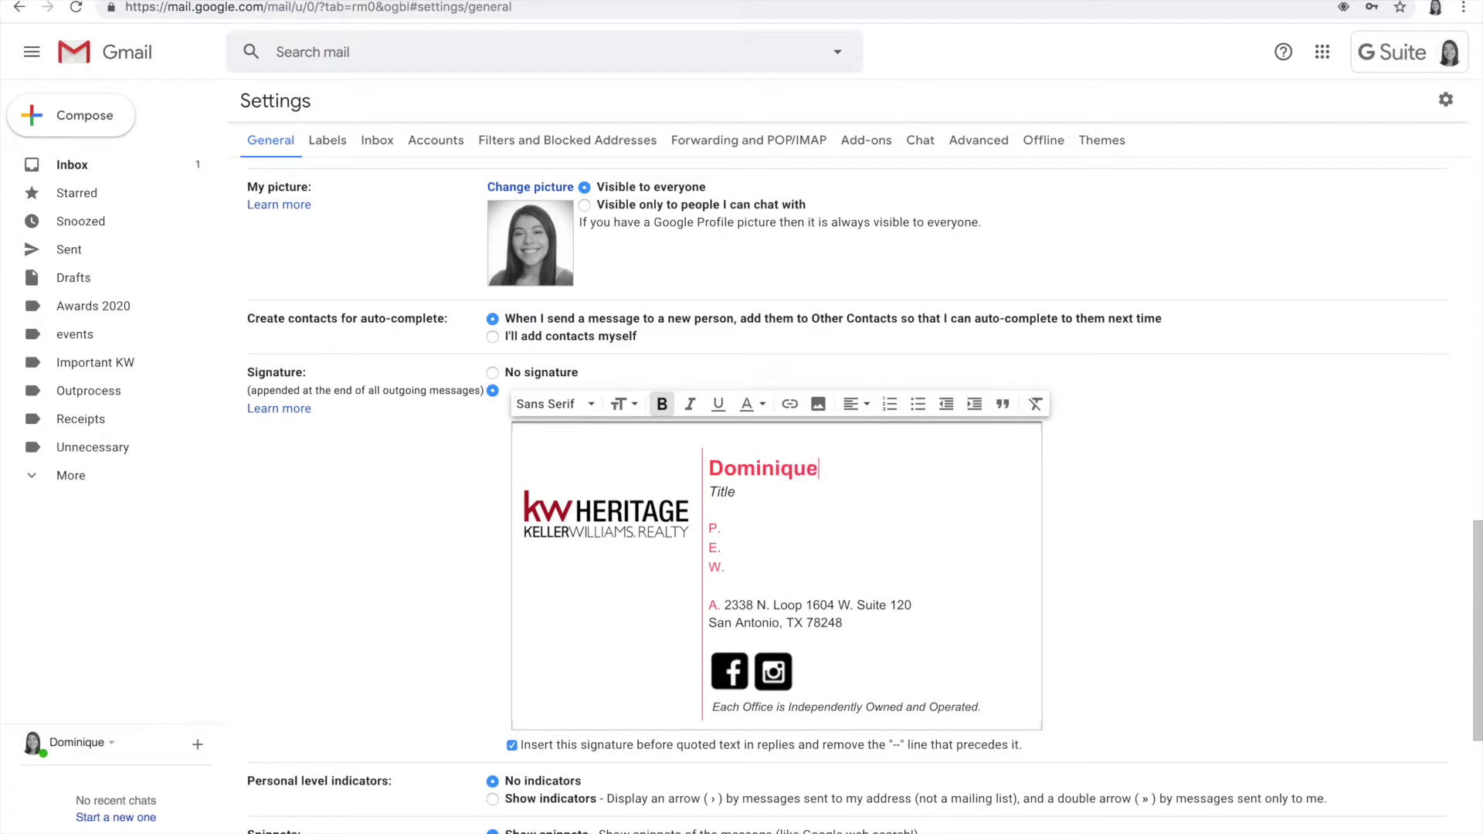
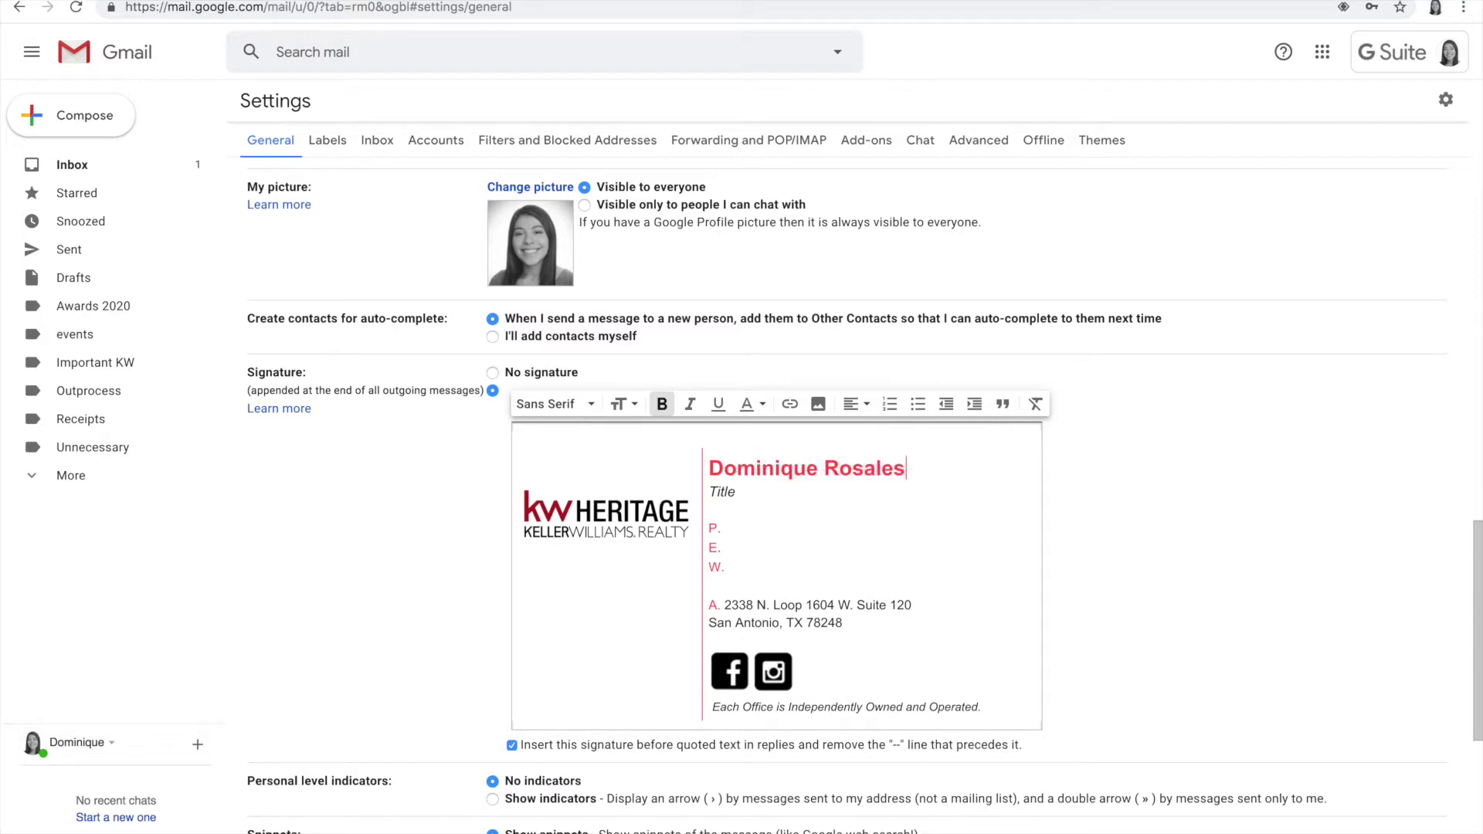
{"action": "left_click", "coordinate": [738, 494]}
{"action": "key", "text": "BackSpace"}
{"action": "key", "text": "BackSpace"}
{"action": "key", "text": "BackSpace"}
{"action": "key", "text": "BackSpace"}
{"action": "type", "text": "Agent Services C"}
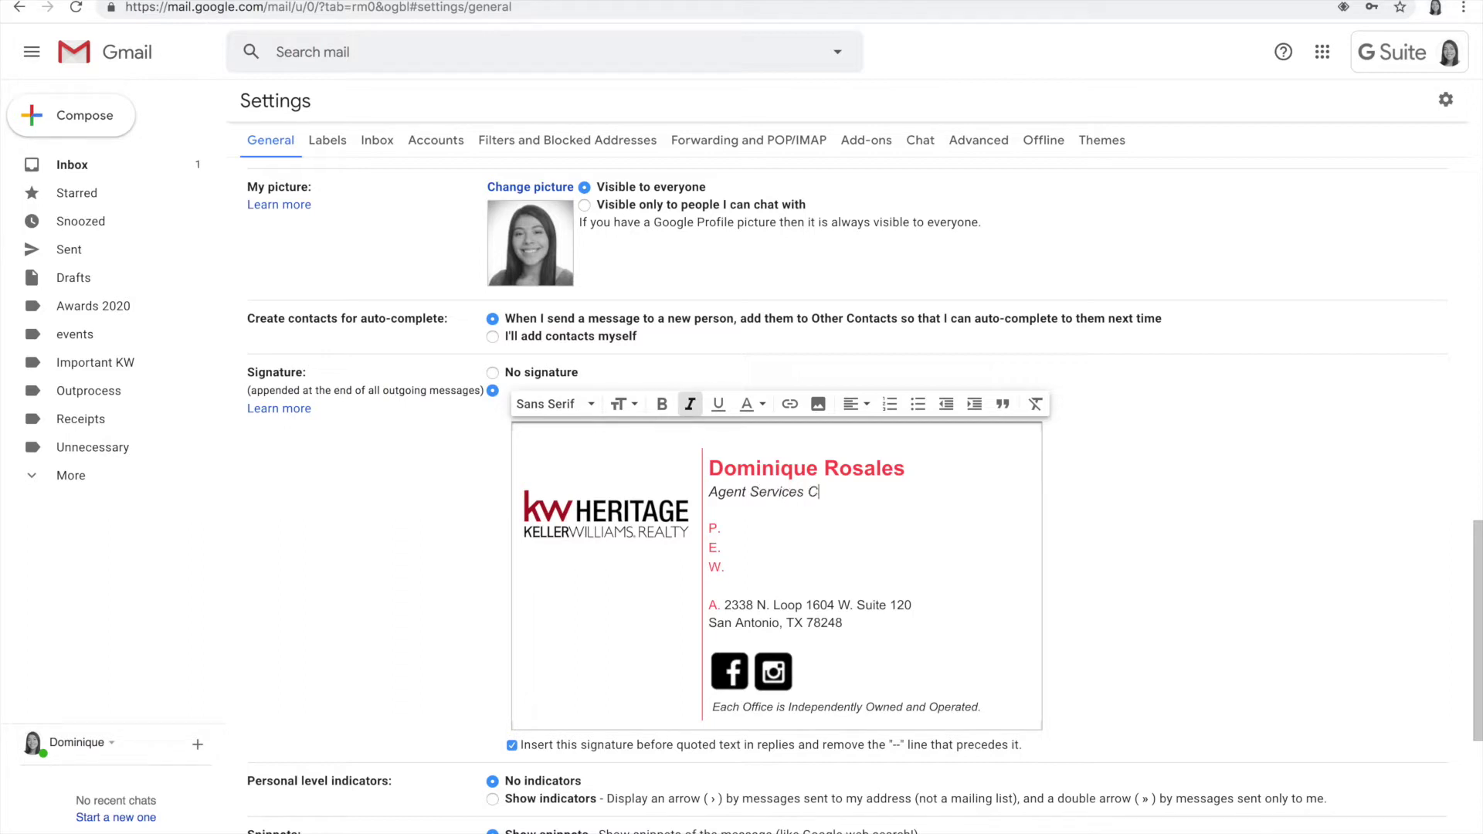
{"action": "type", "text": "oordinator"}
Step: Fill the P. line with the office phone and corrected extension, and the E. line with the agent's e-mail
{"action": "left_click", "coordinate": [723, 528]}
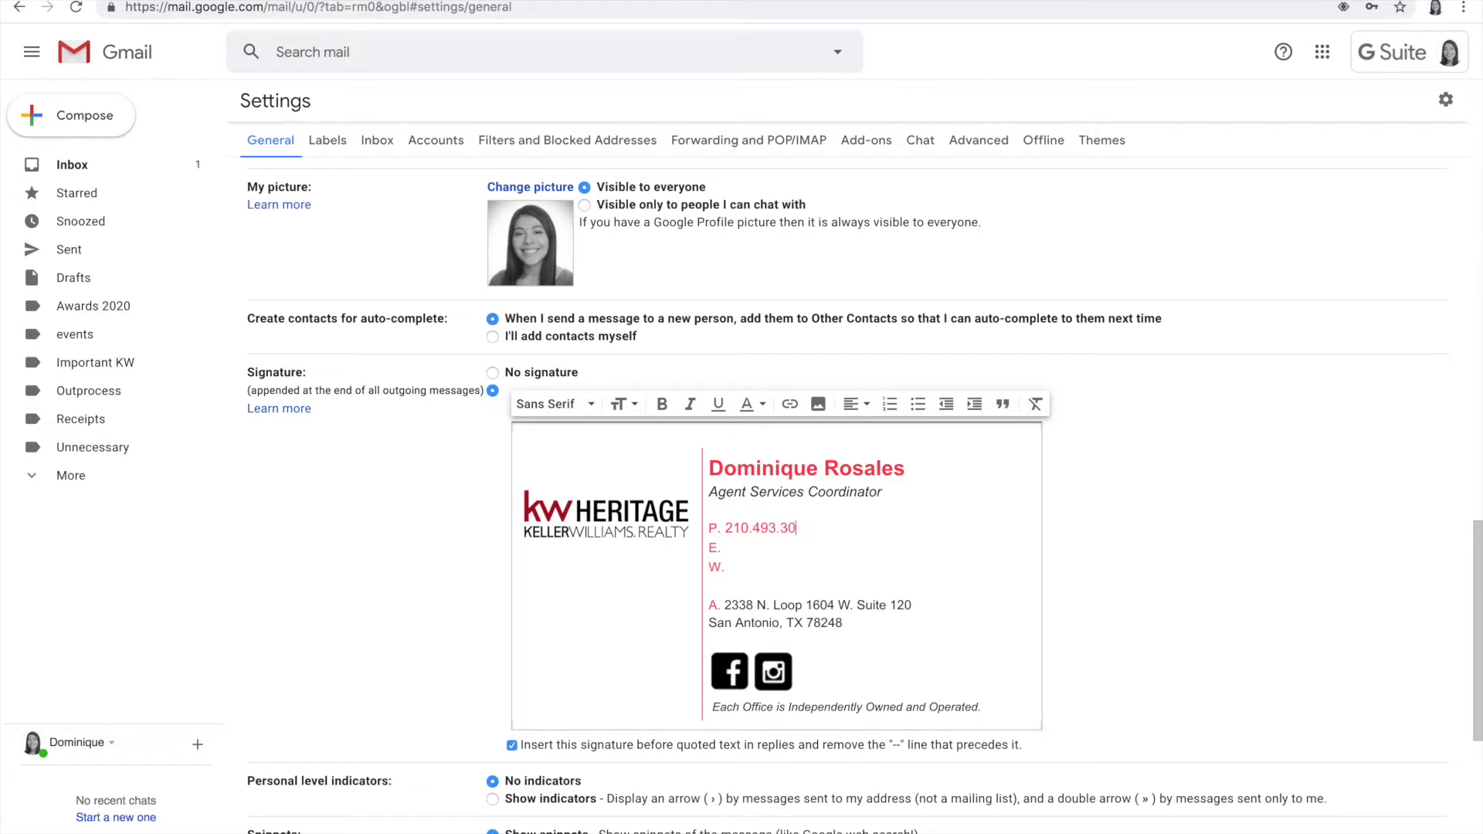
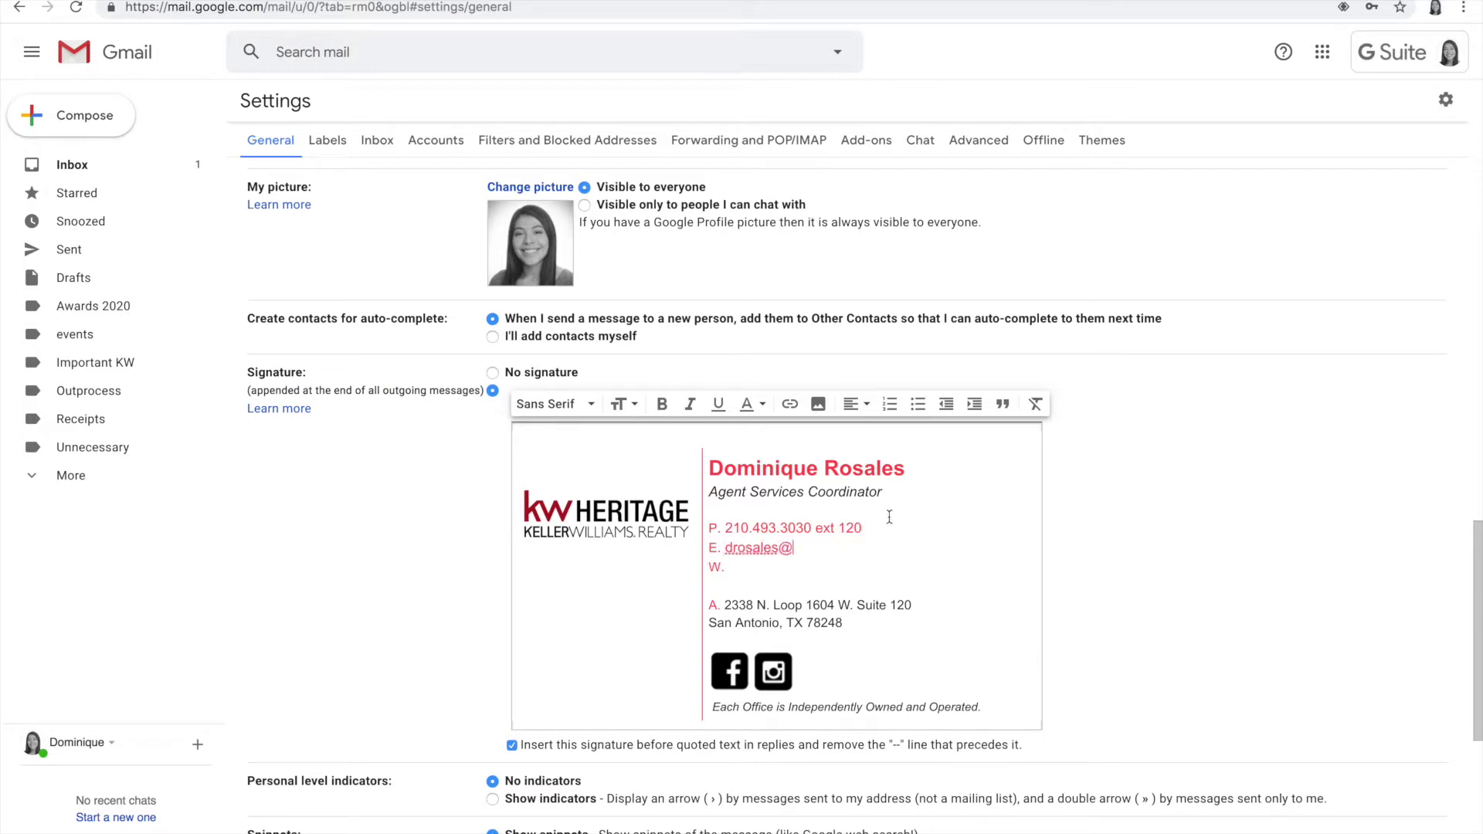
{"action": "left_click", "coordinate": [862, 528]}
{"action": "key", "text": "BackSpace"}
{"action": "key", "text": "BackSpace"}
{"action": "type", "text": "013"}
{"action": "left_click", "coordinate": [803, 554]}
{"action": "type", "text": "mykwsa.com"}
Step: Enter the company website on the W. line and review the phone line
{"action": "left_click", "coordinate": [745, 566]}
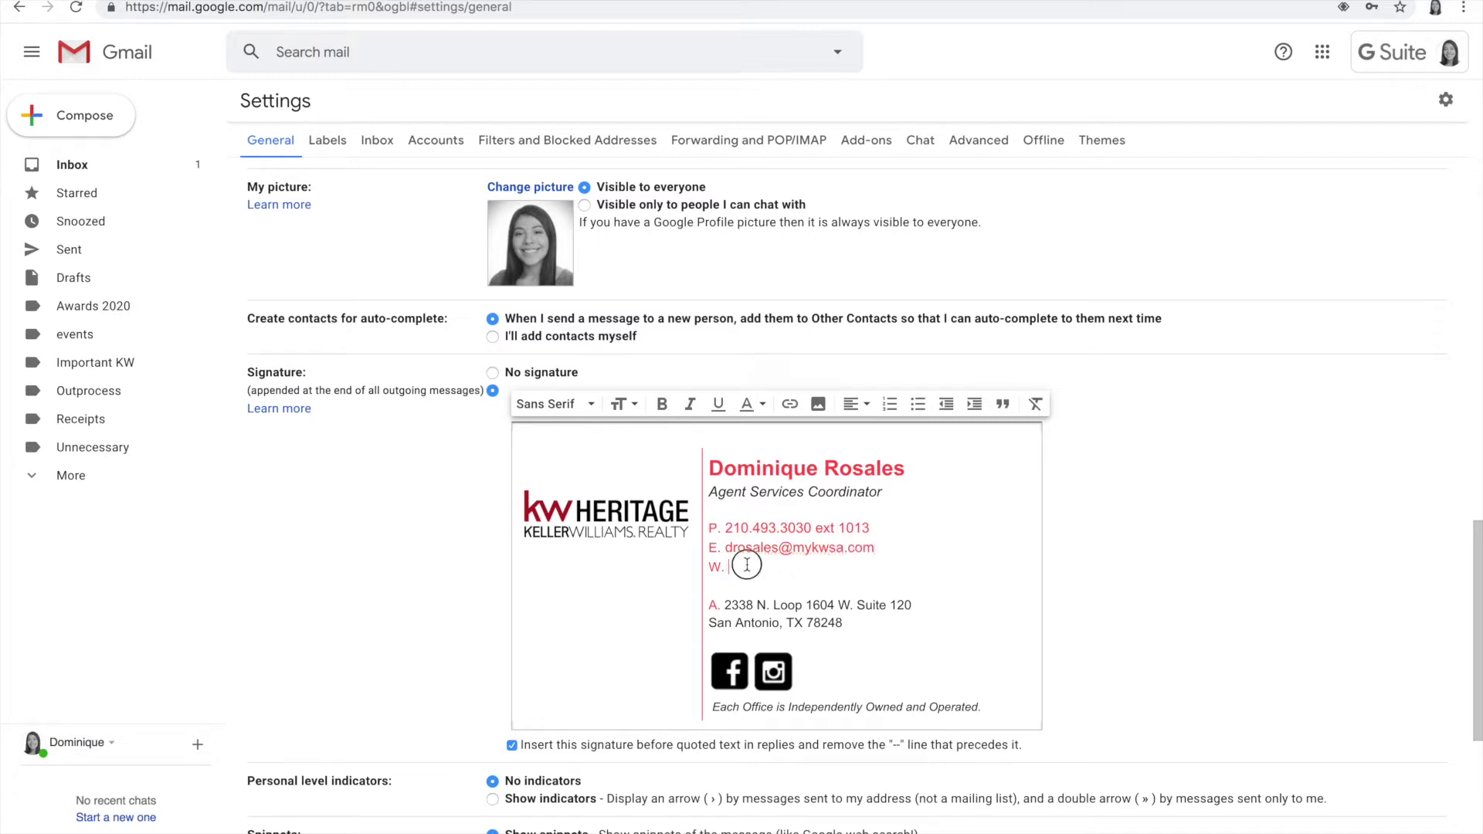
{"action": "type", "text": "kwsanatnonio.com"}
{"action": "left_click", "coordinate": [871, 529]}
{"action": "left_click_drag", "start_coordinate": [875, 530], "coordinate": [726, 522]}
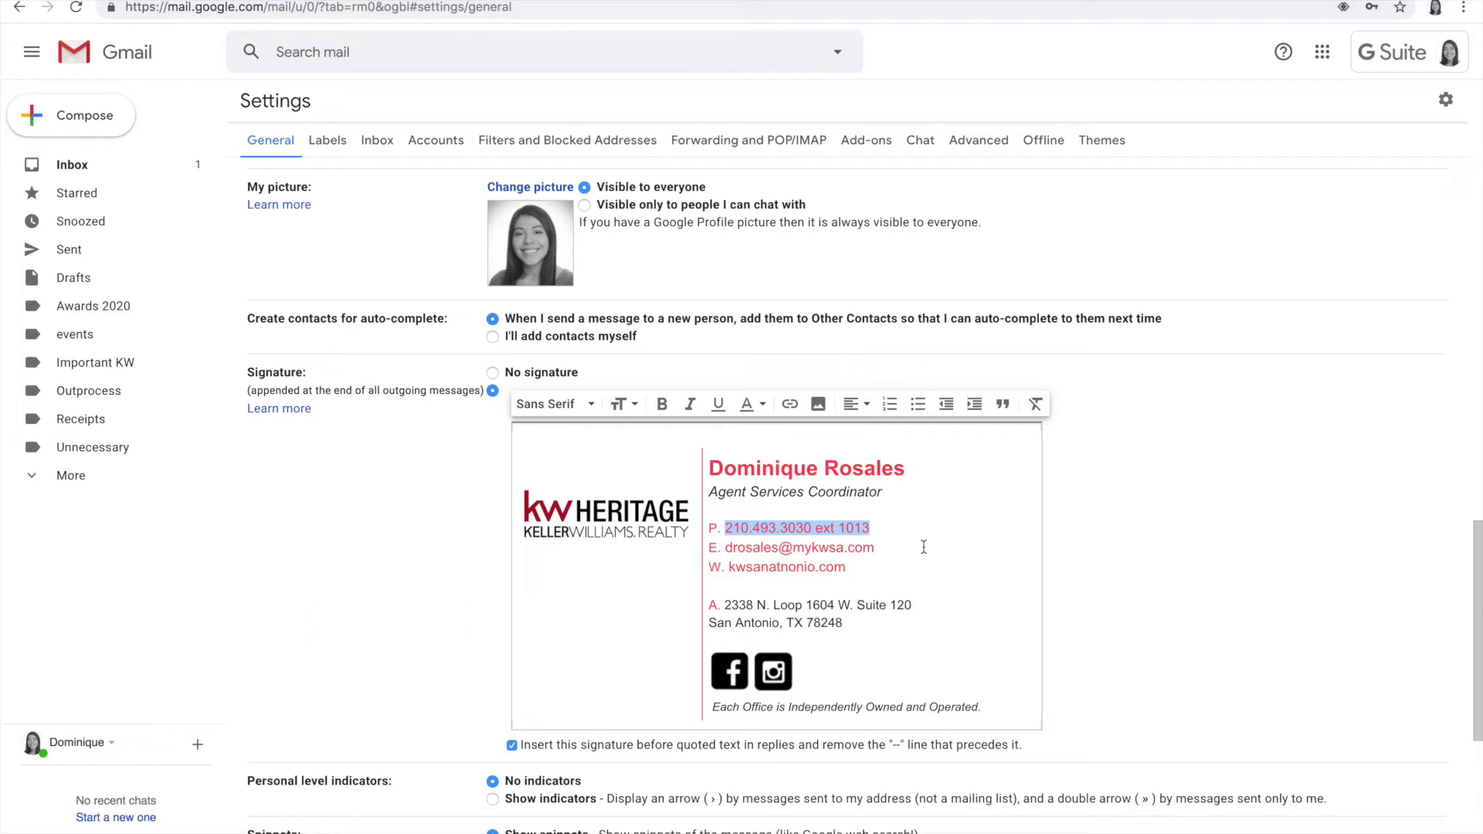
{"action": "left_click", "coordinate": [875, 546]}
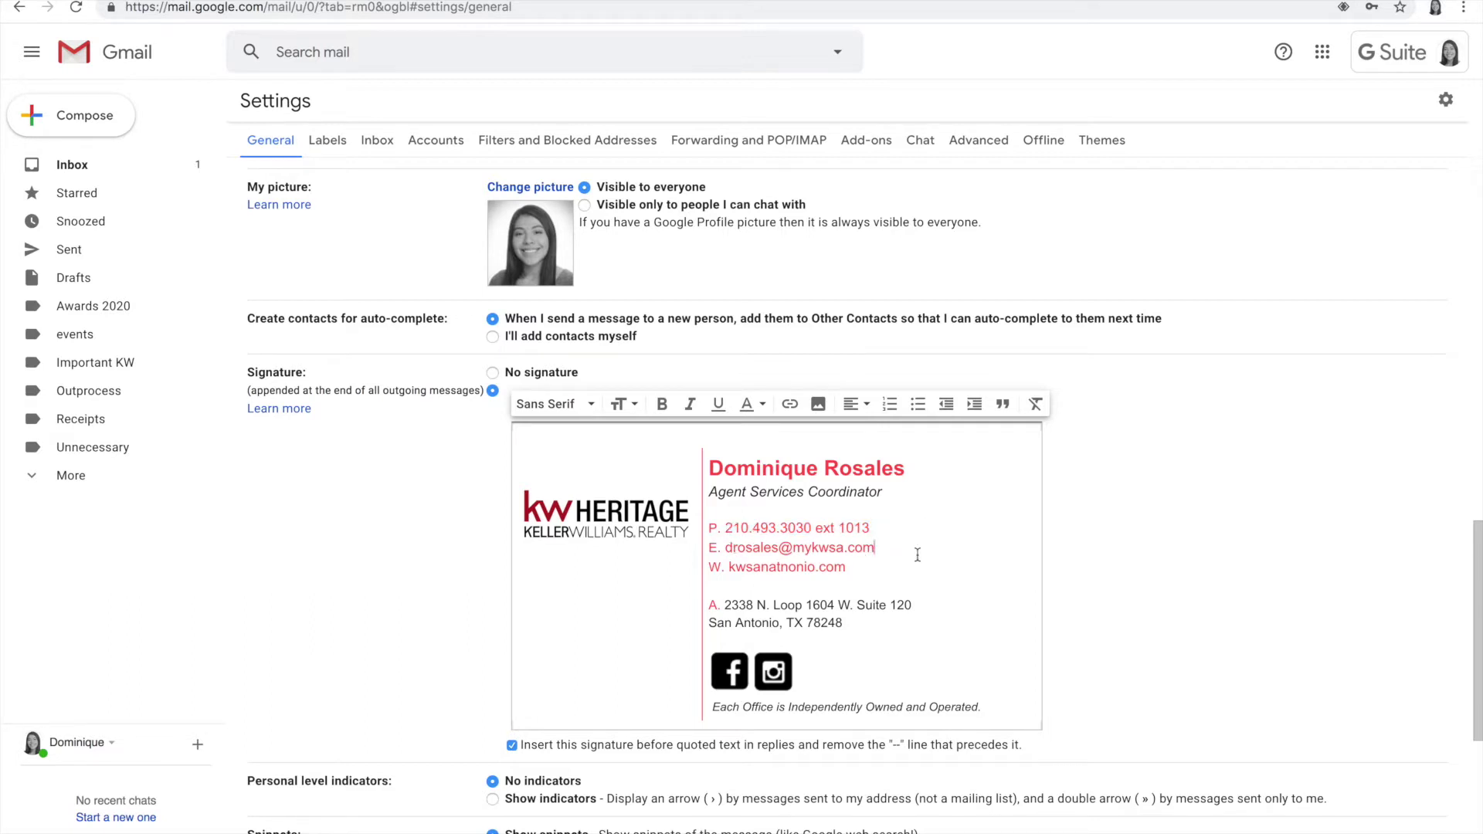
Step: Turn the e-mail address on the E. line into a link
{"action": "left_click_drag", "start_coordinate": [877, 549], "coordinate": [731, 554]}
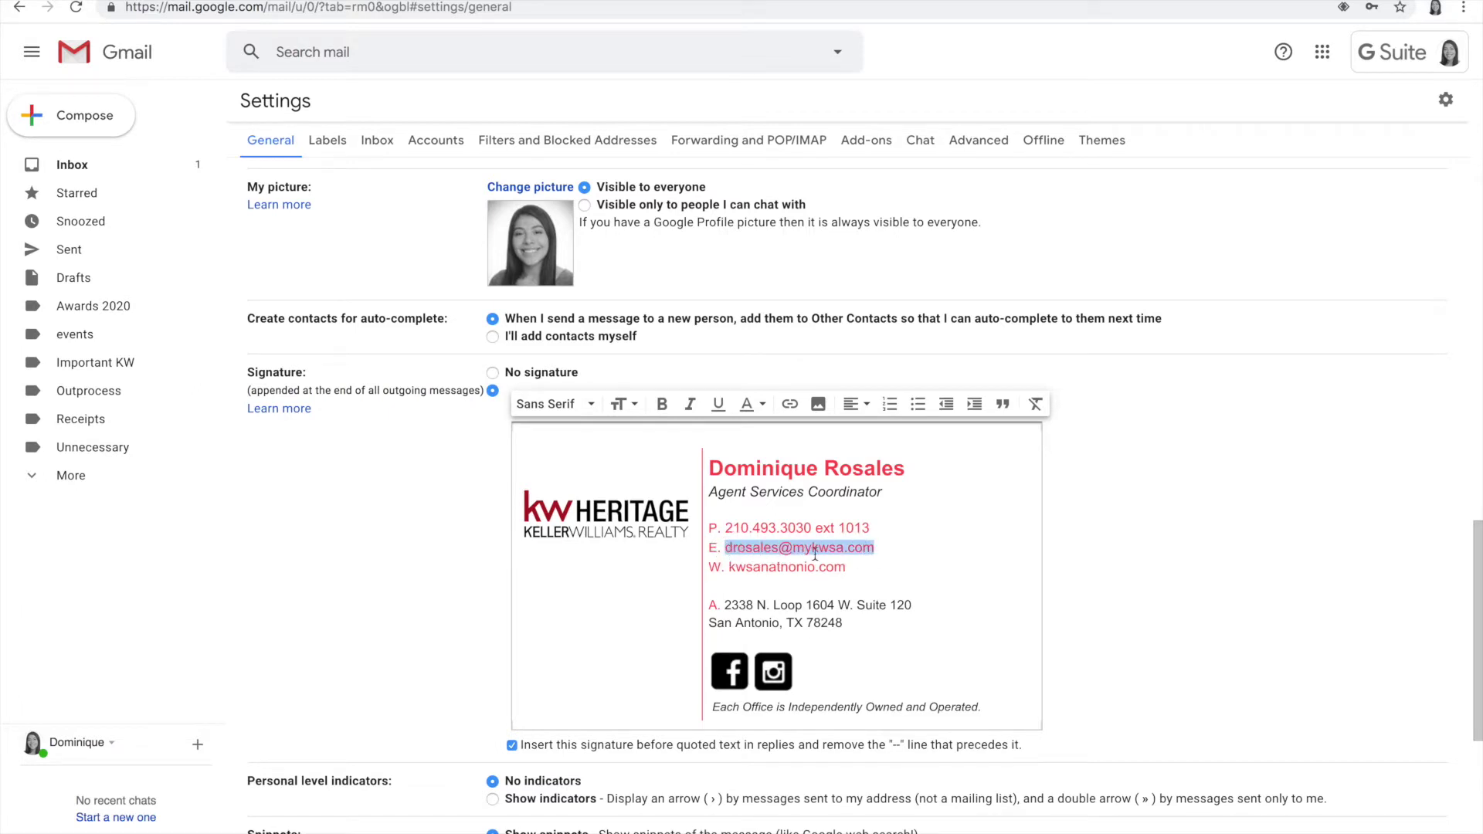
{"action": "left_click", "coordinate": [789, 405]}
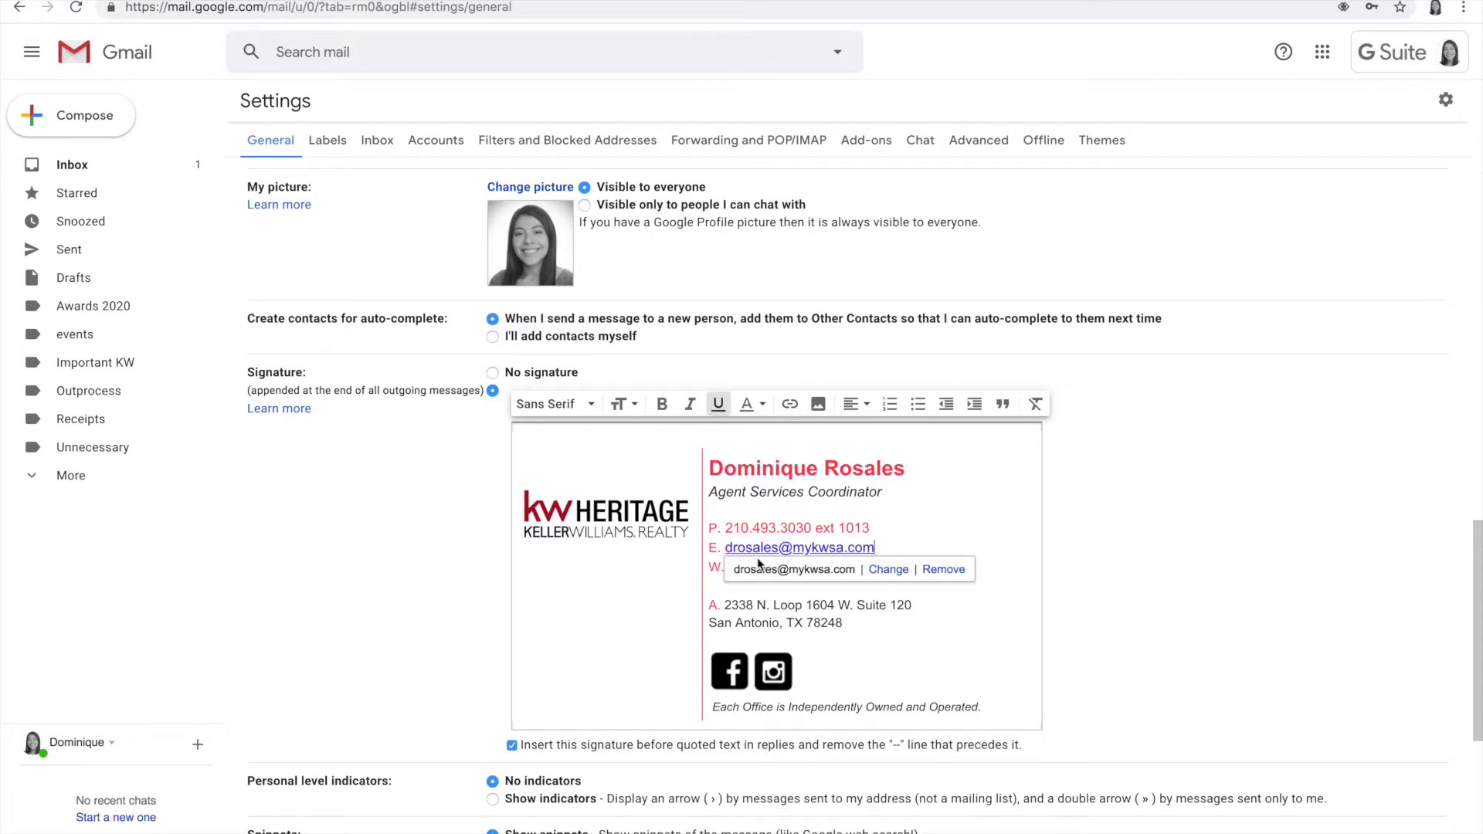
{"action": "left_click", "coordinate": [879, 543]}
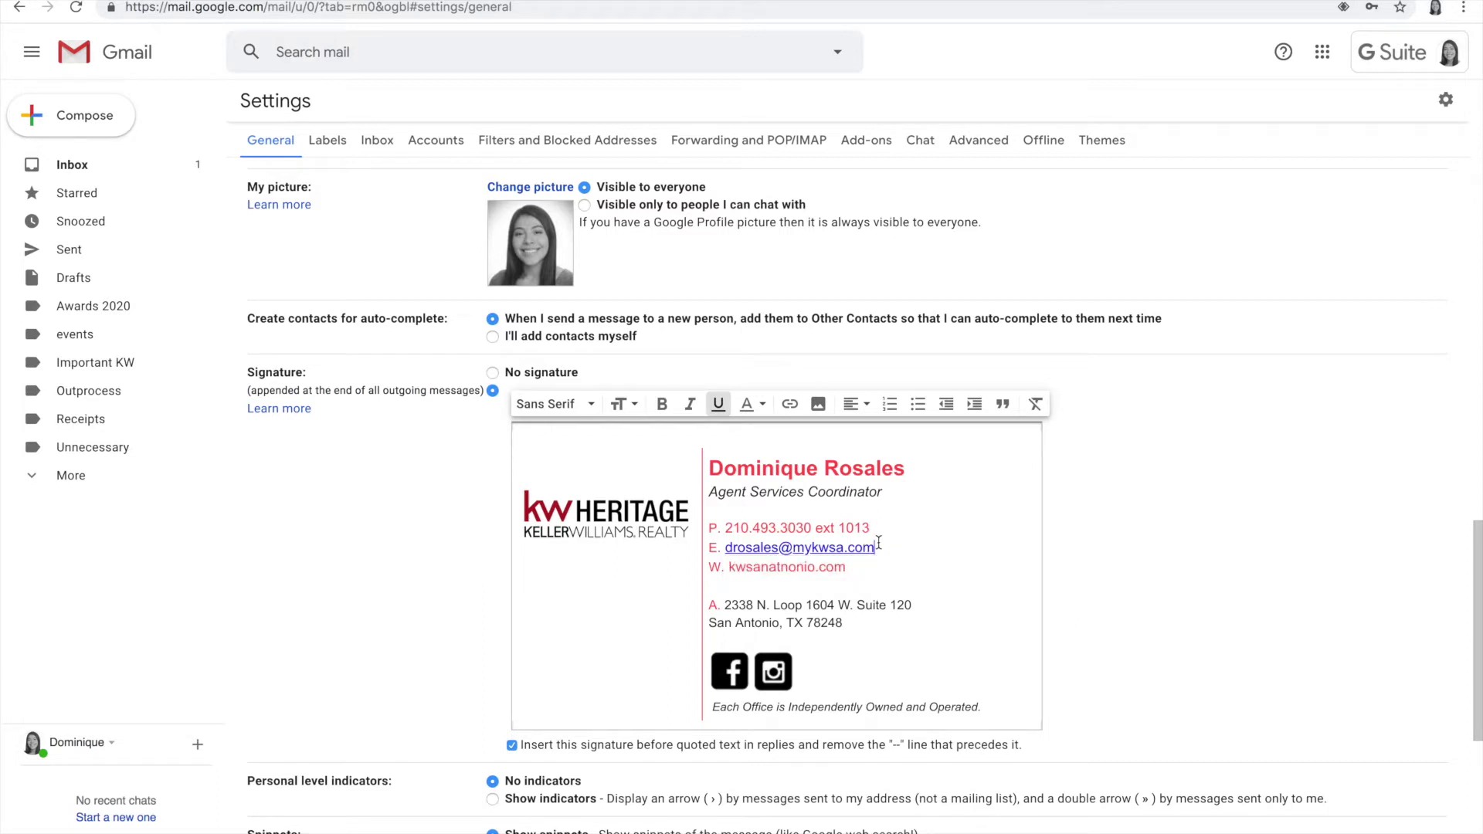
Step: Correct the website spelling on the W. line to kwsanantonio.com
{"action": "left_click", "coordinate": [853, 574]}
{"action": "left_click", "coordinate": [781, 568]}
{"action": "type", "text": "o"}
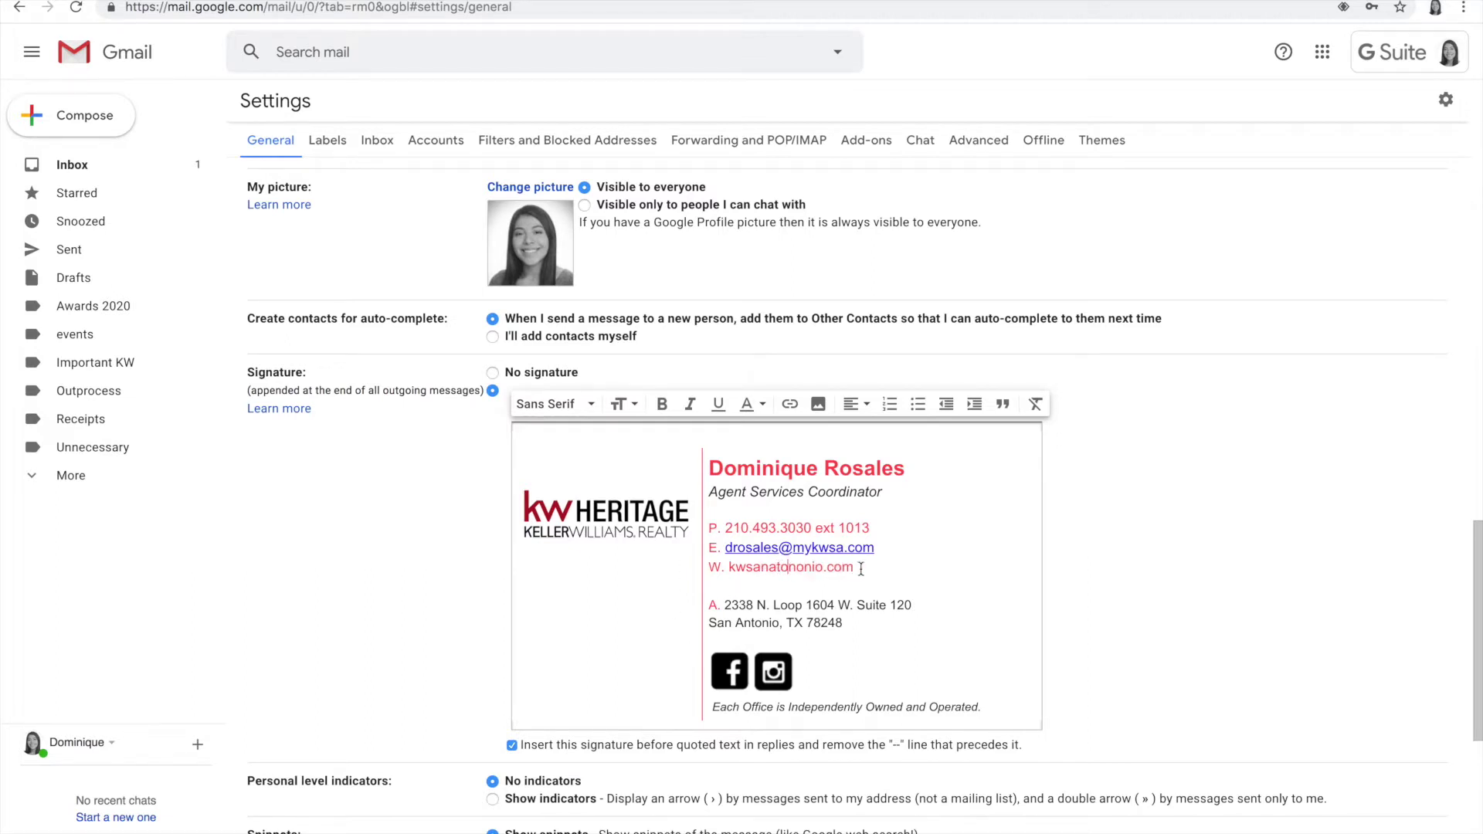
{"action": "key", "text": "Delete"}
{"action": "key", "text": "Delete"}
{"action": "left_click", "coordinate": [777, 568]}
{"action": "type", "text": "n"}
{"action": "left_click", "coordinate": [859, 557]}
Step: Load kwsanantonio.com in a new tab, copy its address, and select the website text in the signature
{"action": "key", "text": "ctrl+t"}
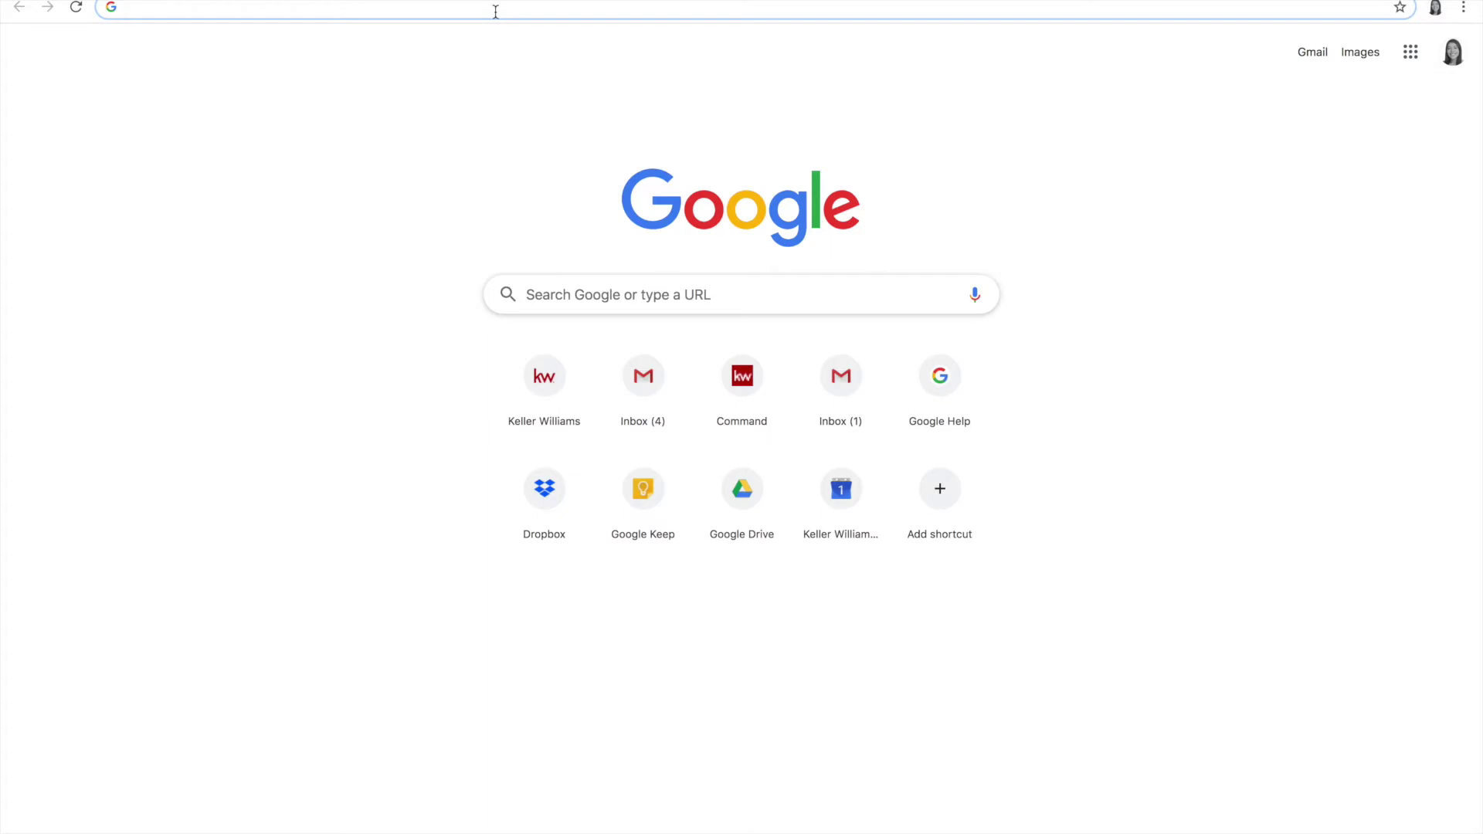
{"action": "type", "text": "kwsan"}
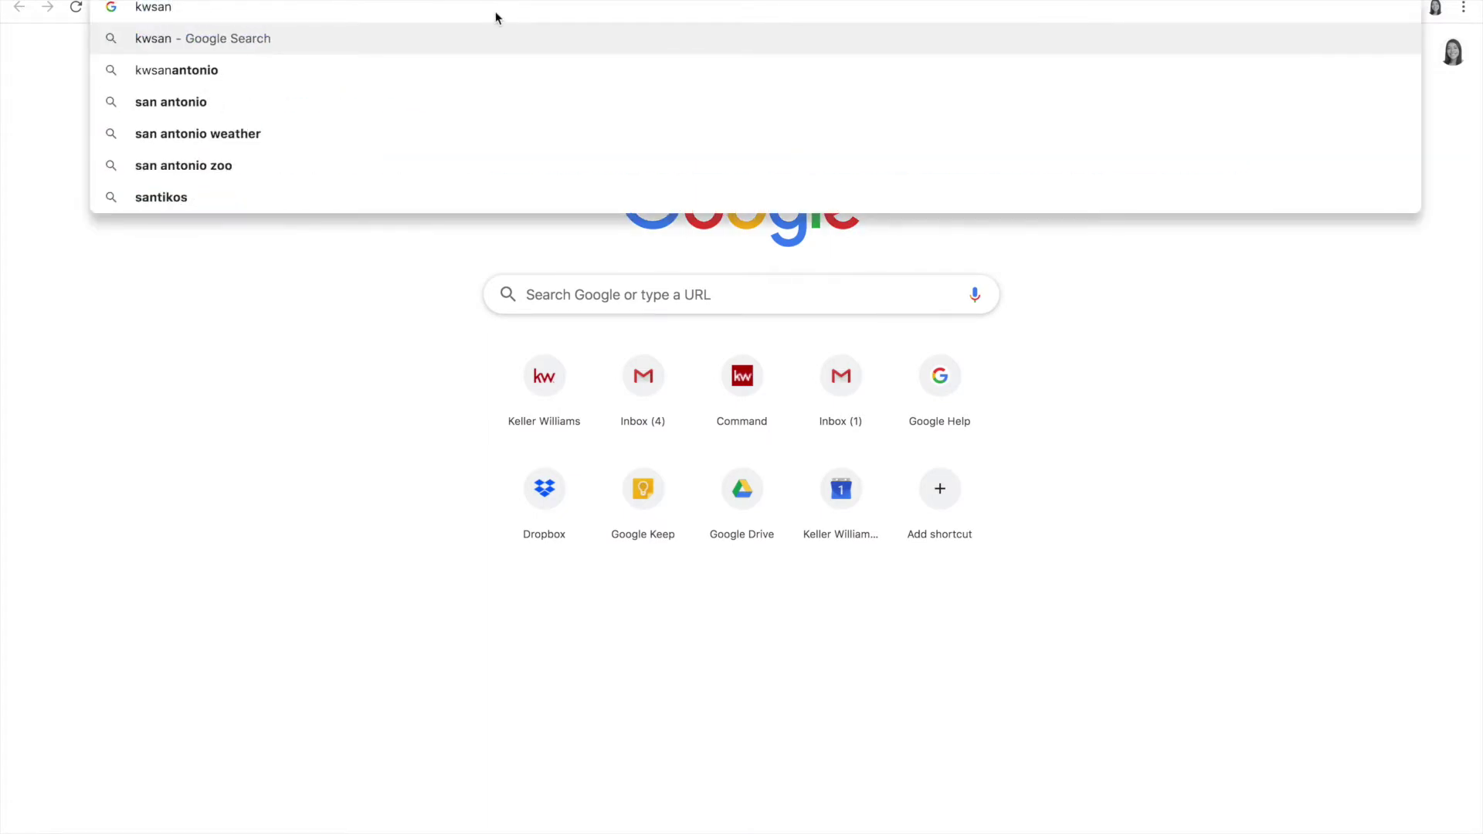
{"action": "type", "text": "antonio.c"}
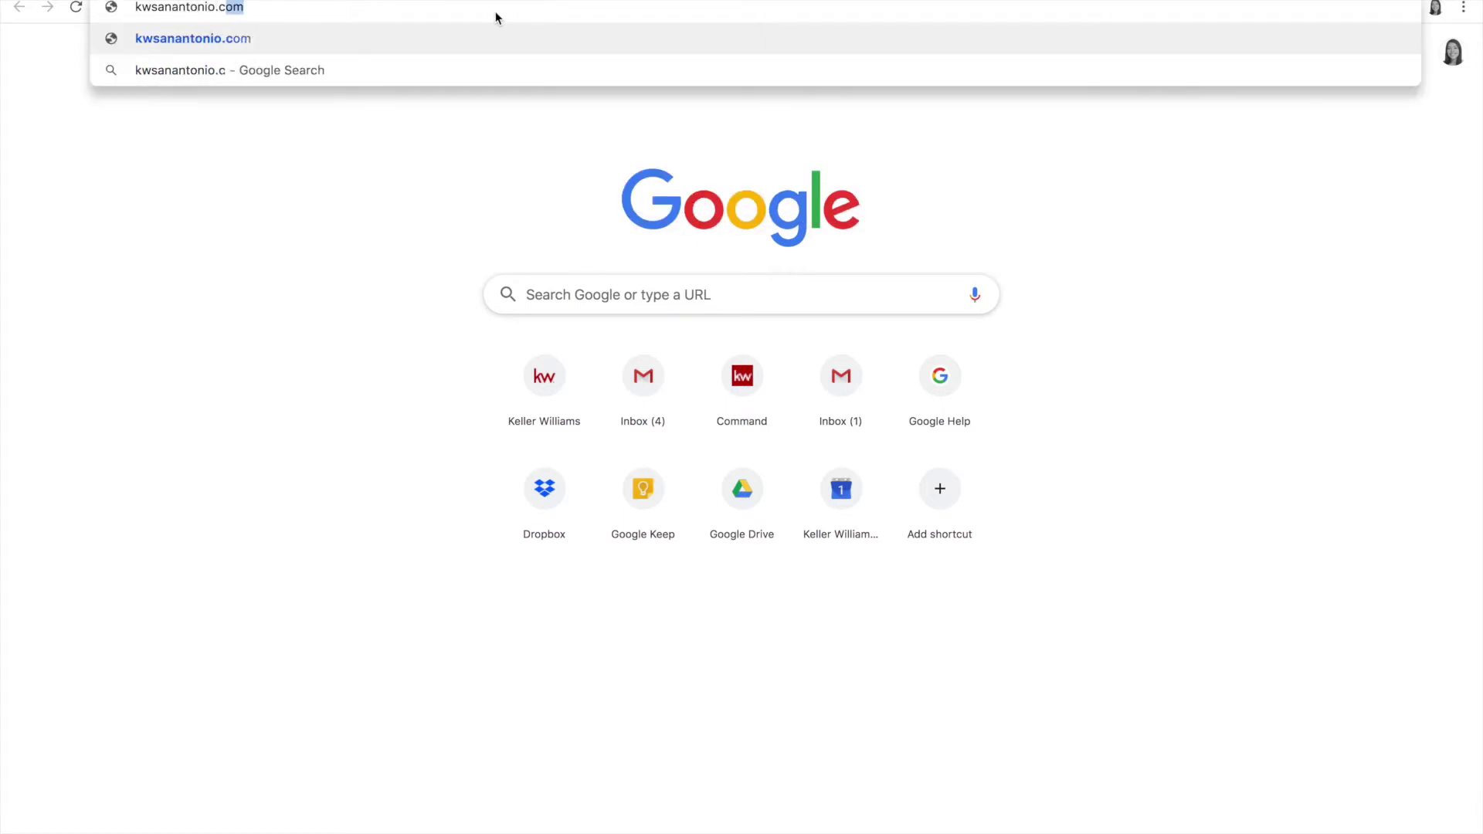
{"action": "key", "text": "Return"}
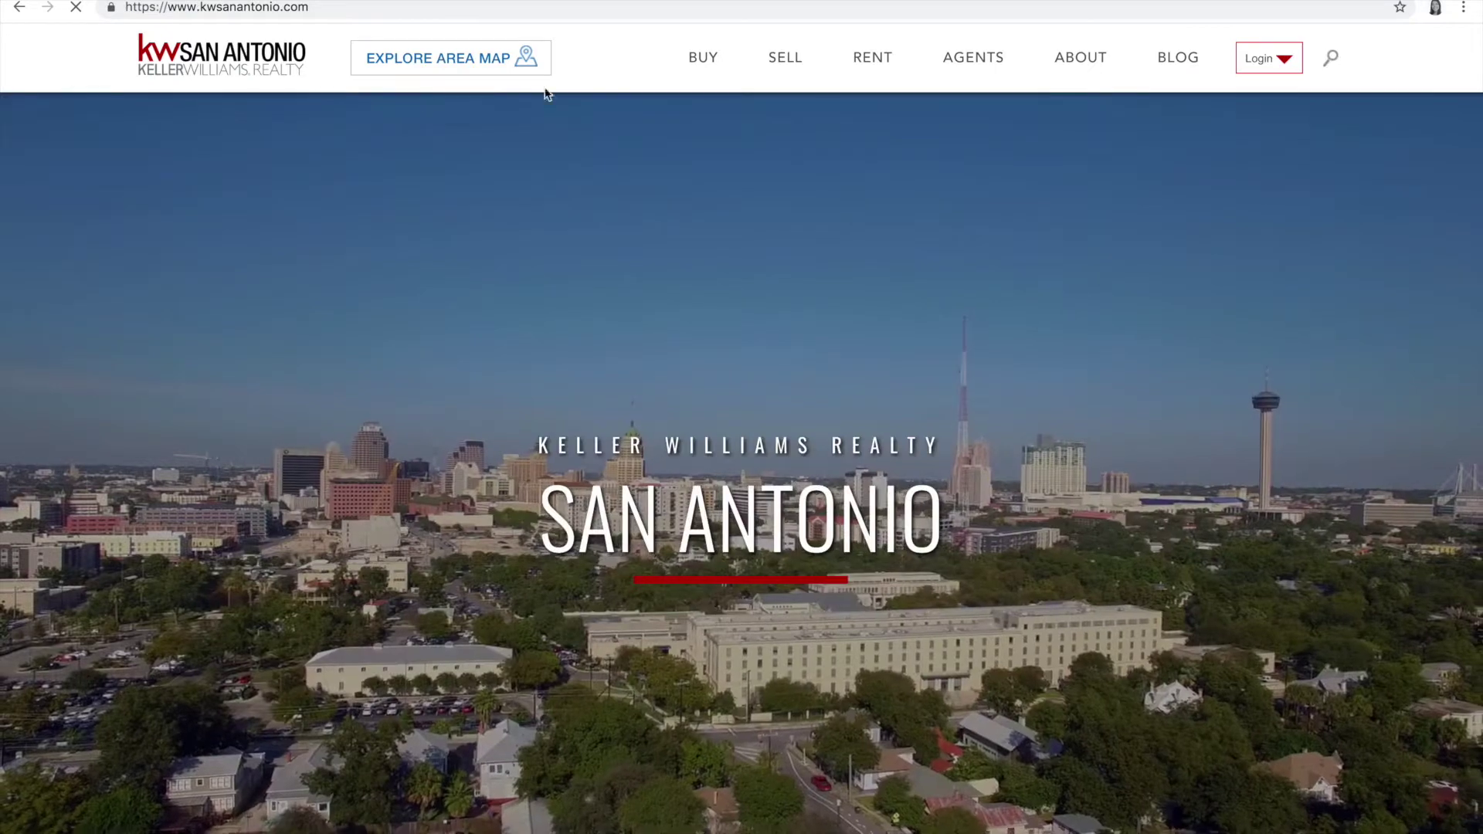
{"action": "mouse_move", "coordinate": [879, 80]}
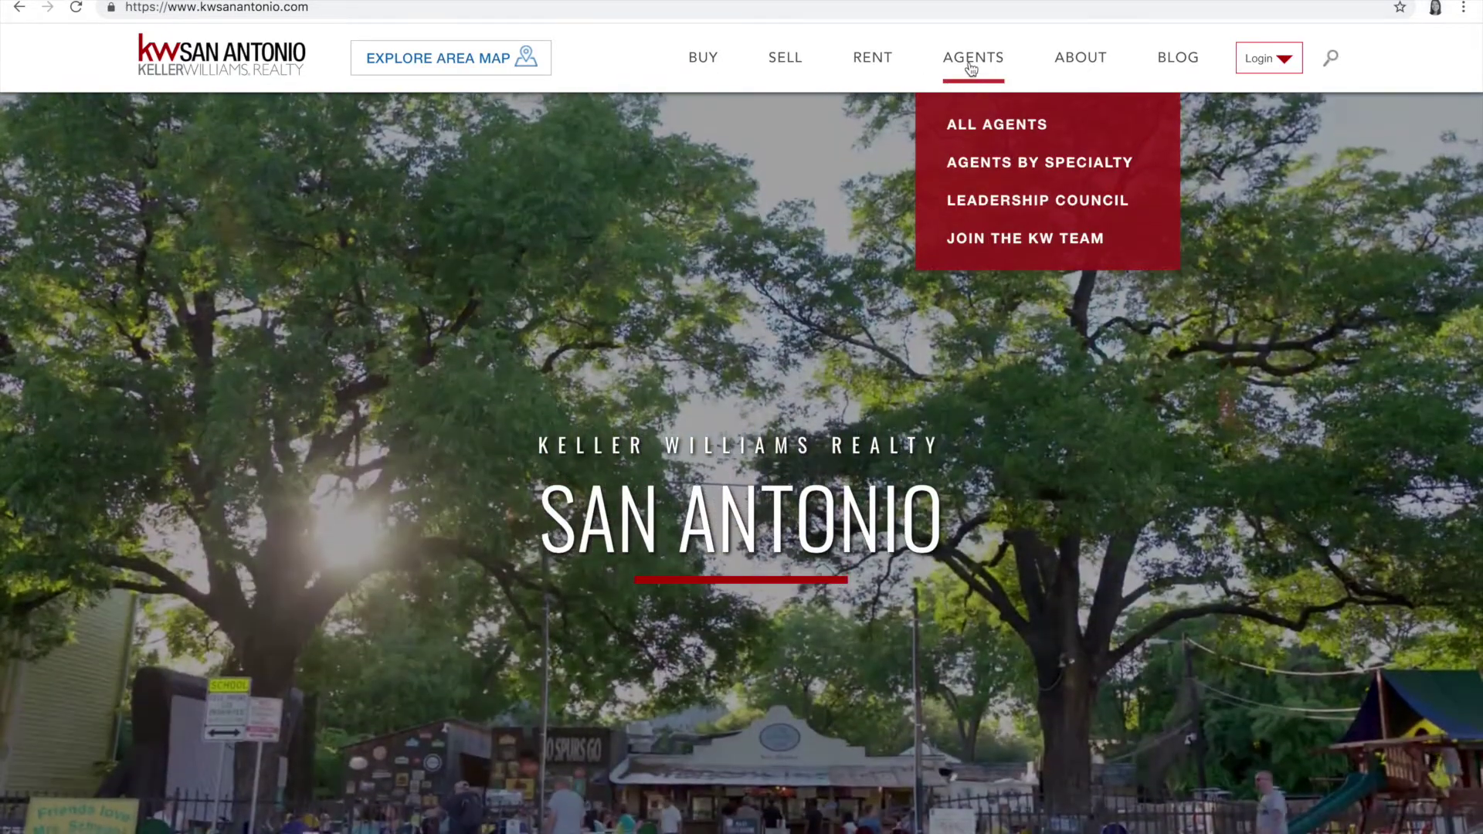
{"action": "mouse_move", "coordinate": [1262, 66]}
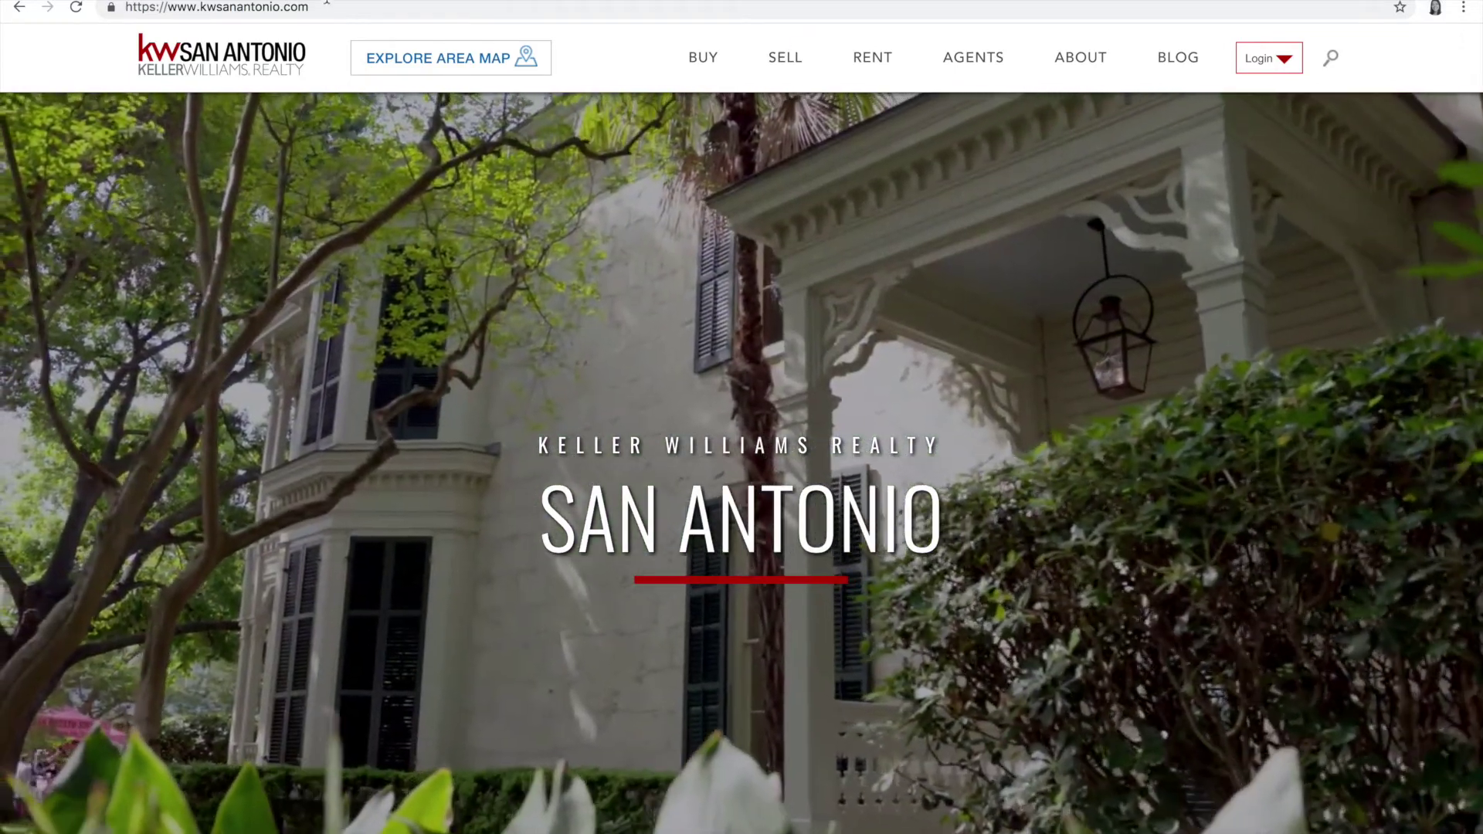
{"action": "left_click", "coordinate": [326, 14]}
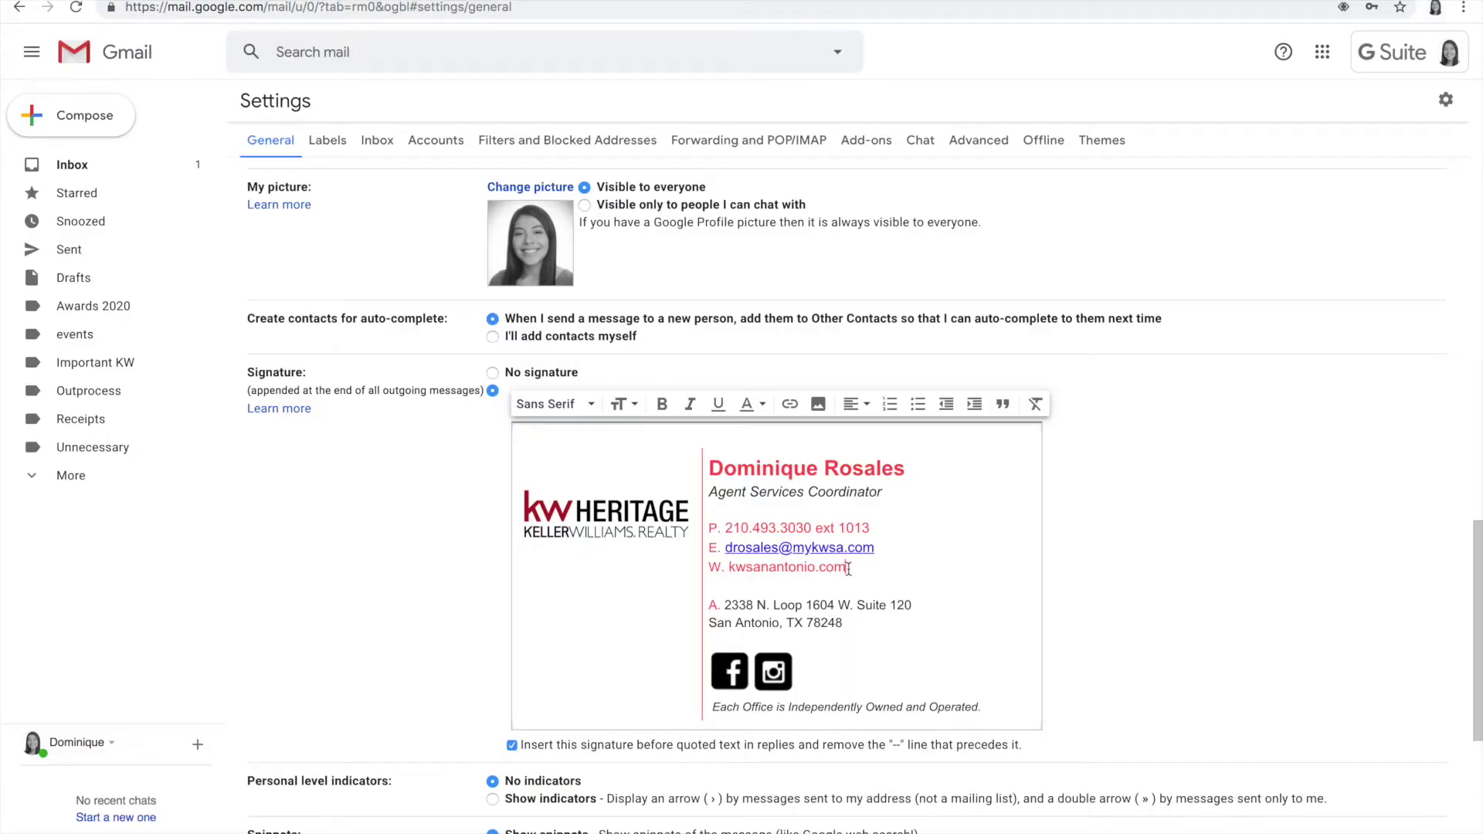
{"action": "left_click_drag", "start_coordinate": [849, 568], "coordinate": [731, 571]}
{"action": "key", "text": "ctrl+c"}
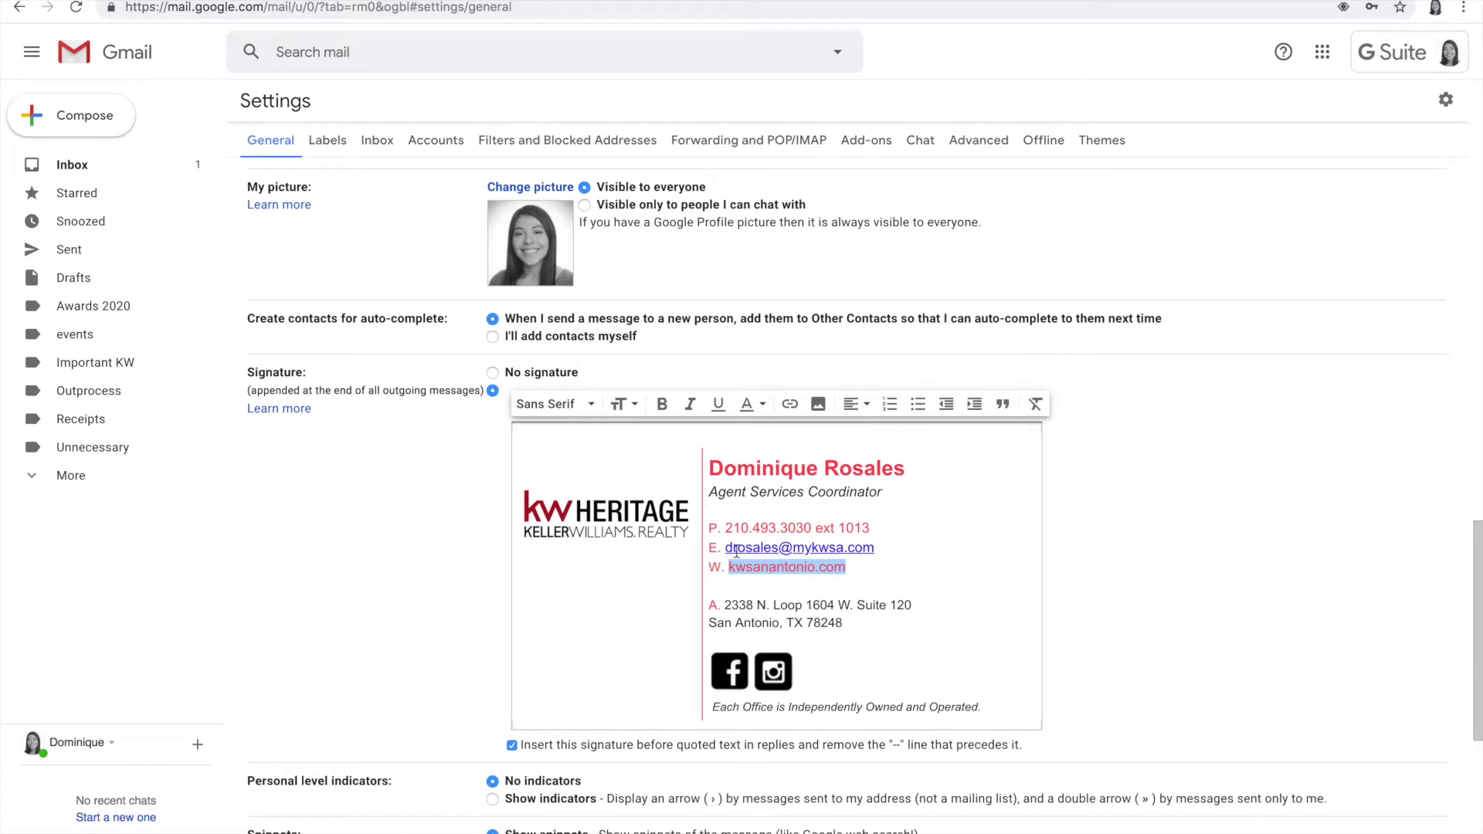
{"action": "left_click", "coordinate": [789, 405]}
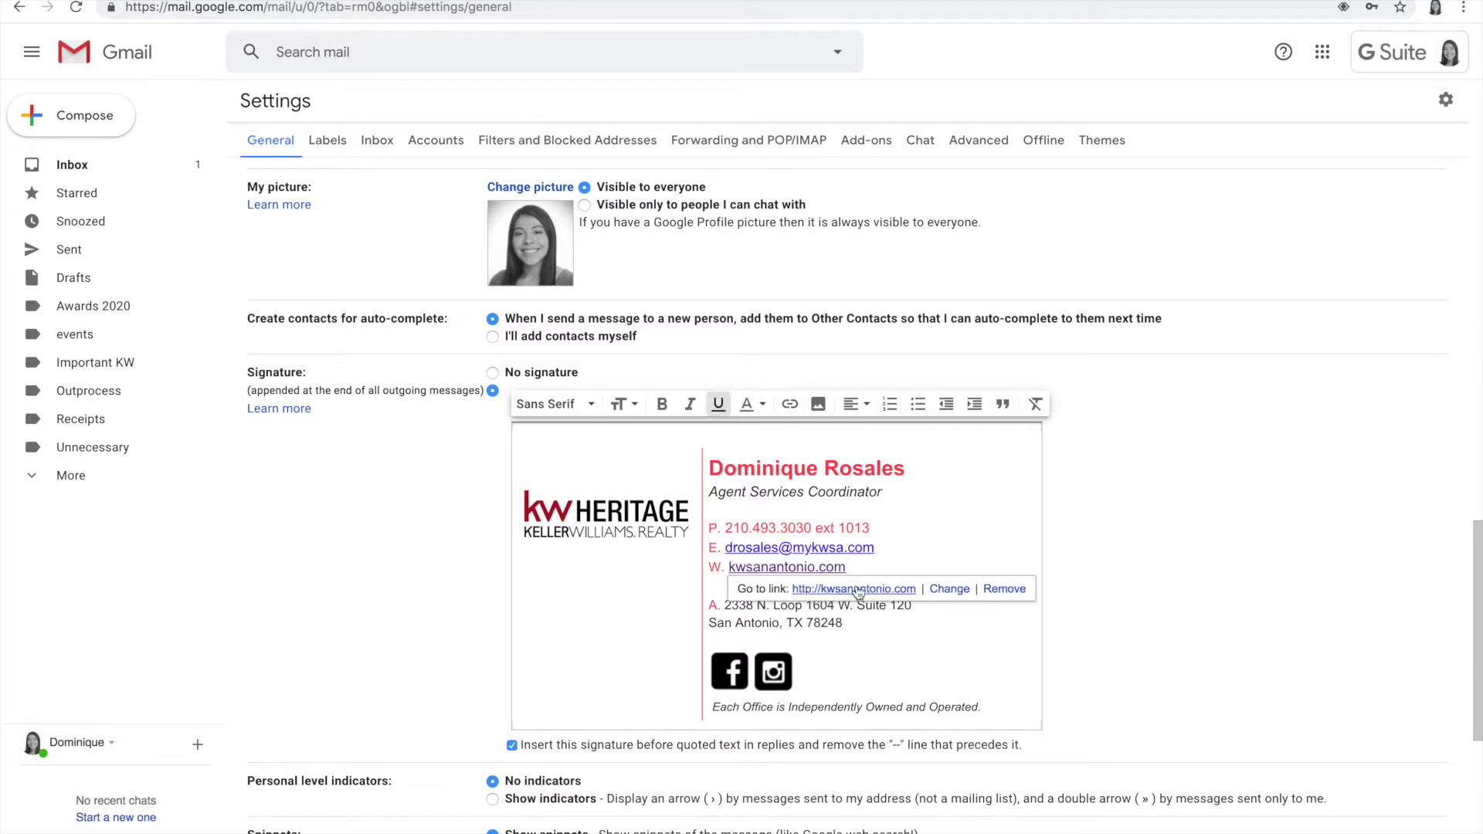
{"action": "left_click", "coordinate": [889, 589]}
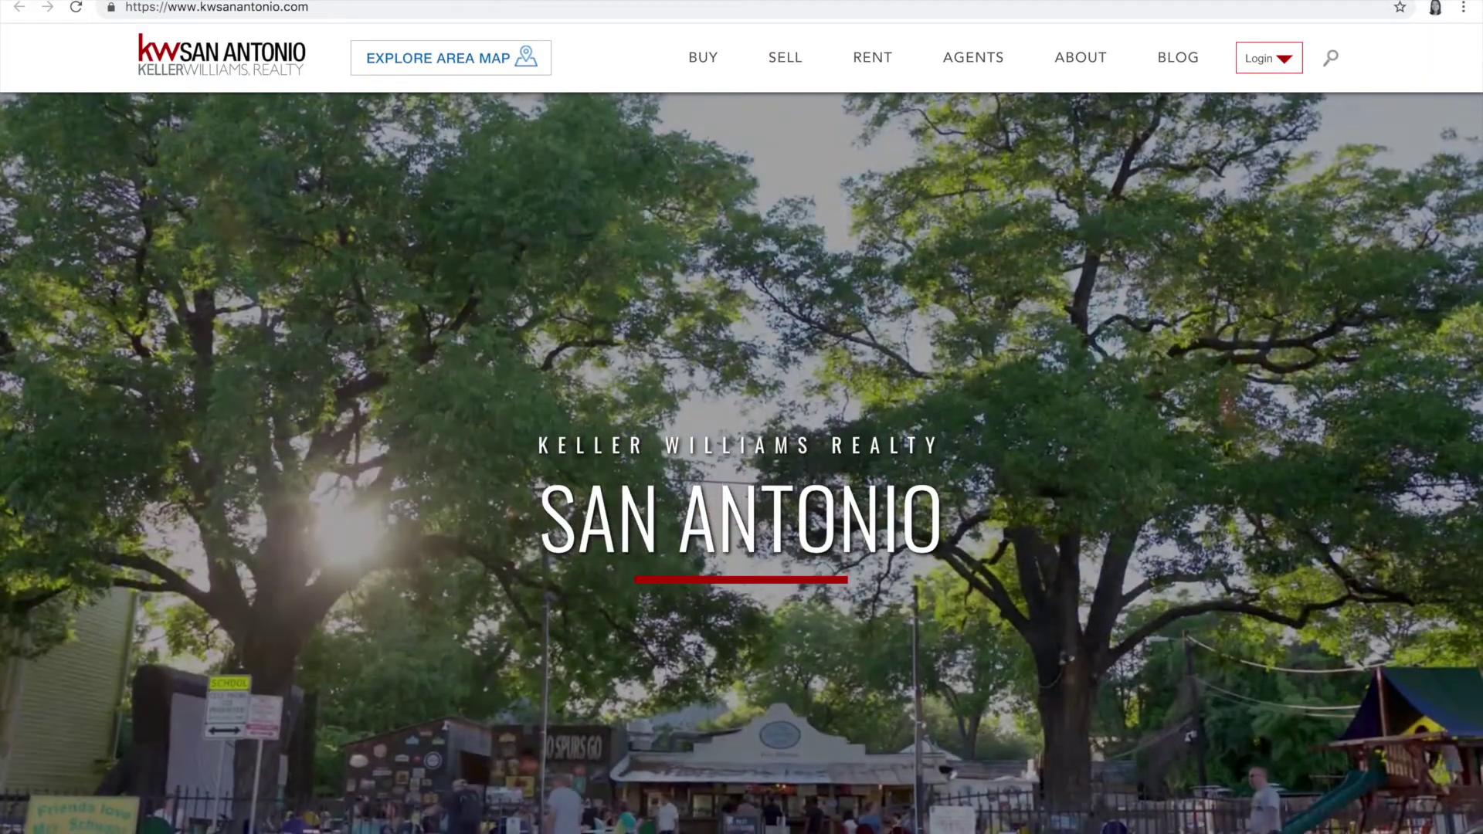
{"action": "left_click", "coordinate": [470, 0]}
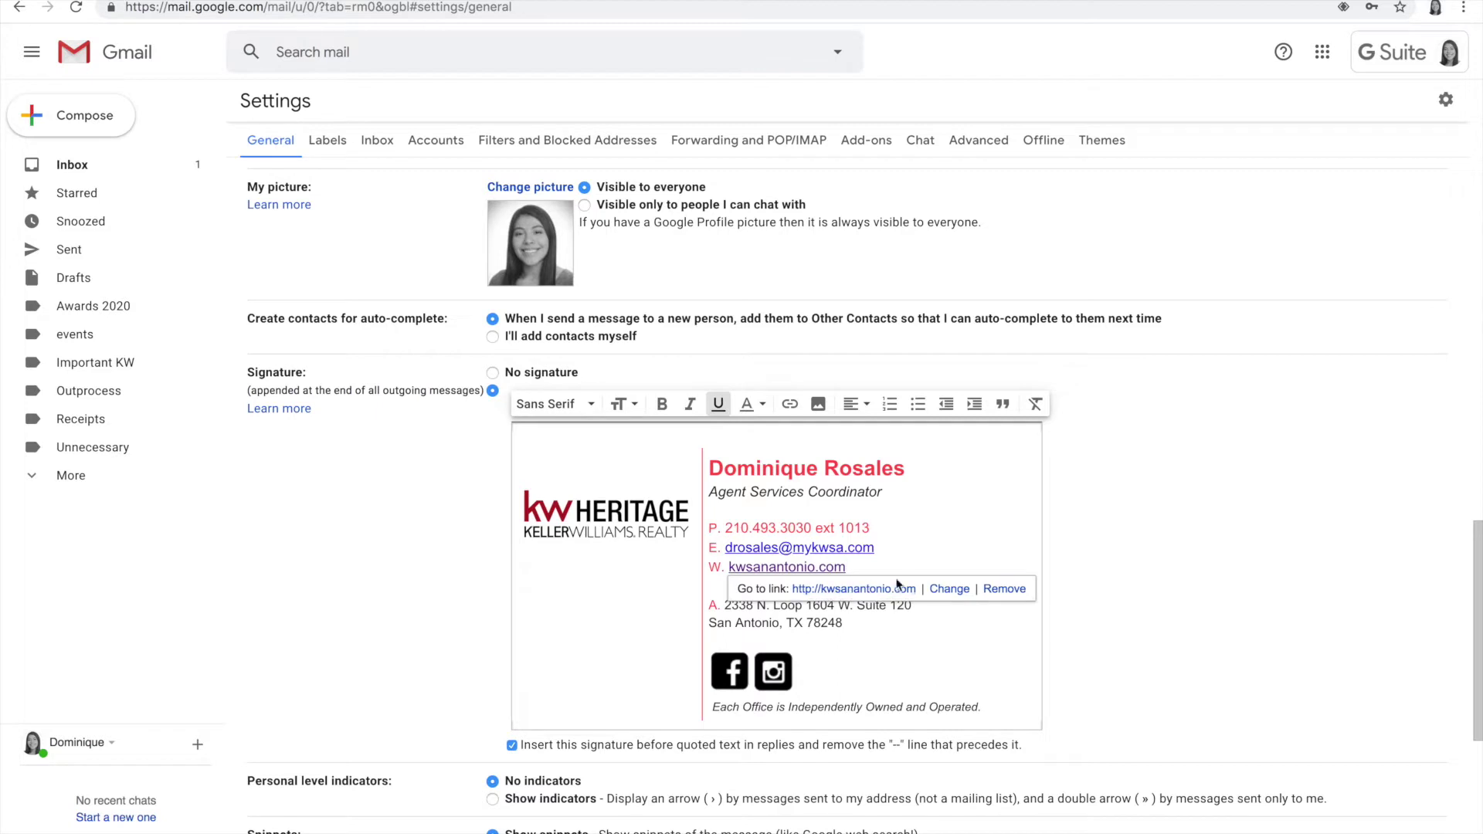
{"action": "left_click", "coordinate": [950, 589]}
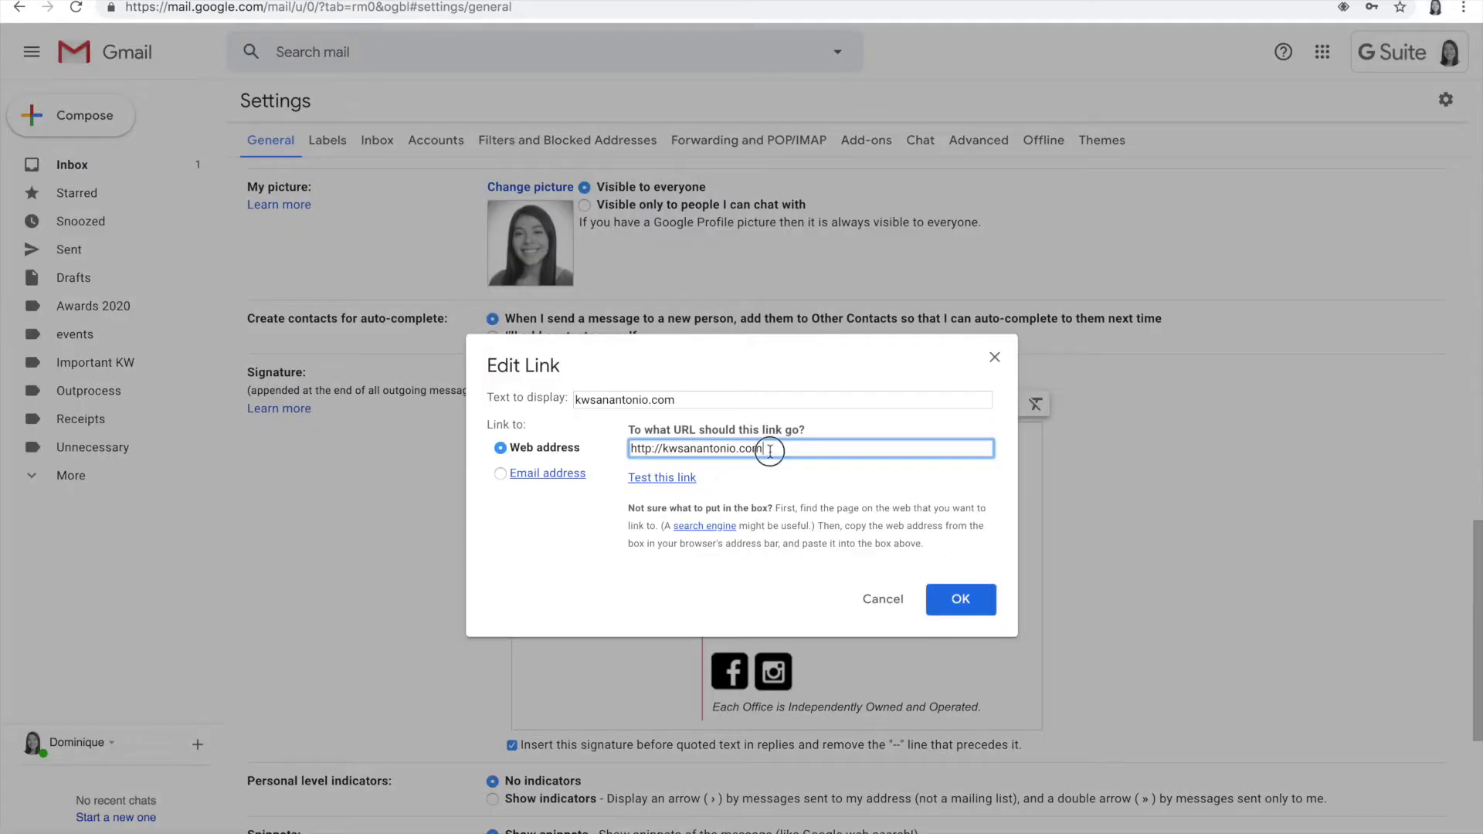
{"action": "left_click_drag", "start_coordinate": [768, 448], "coordinate": [618, 456]}
{"action": "key", "text": "ctrl+v"}
{"action": "left_click", "coordinate": [969, 596]}
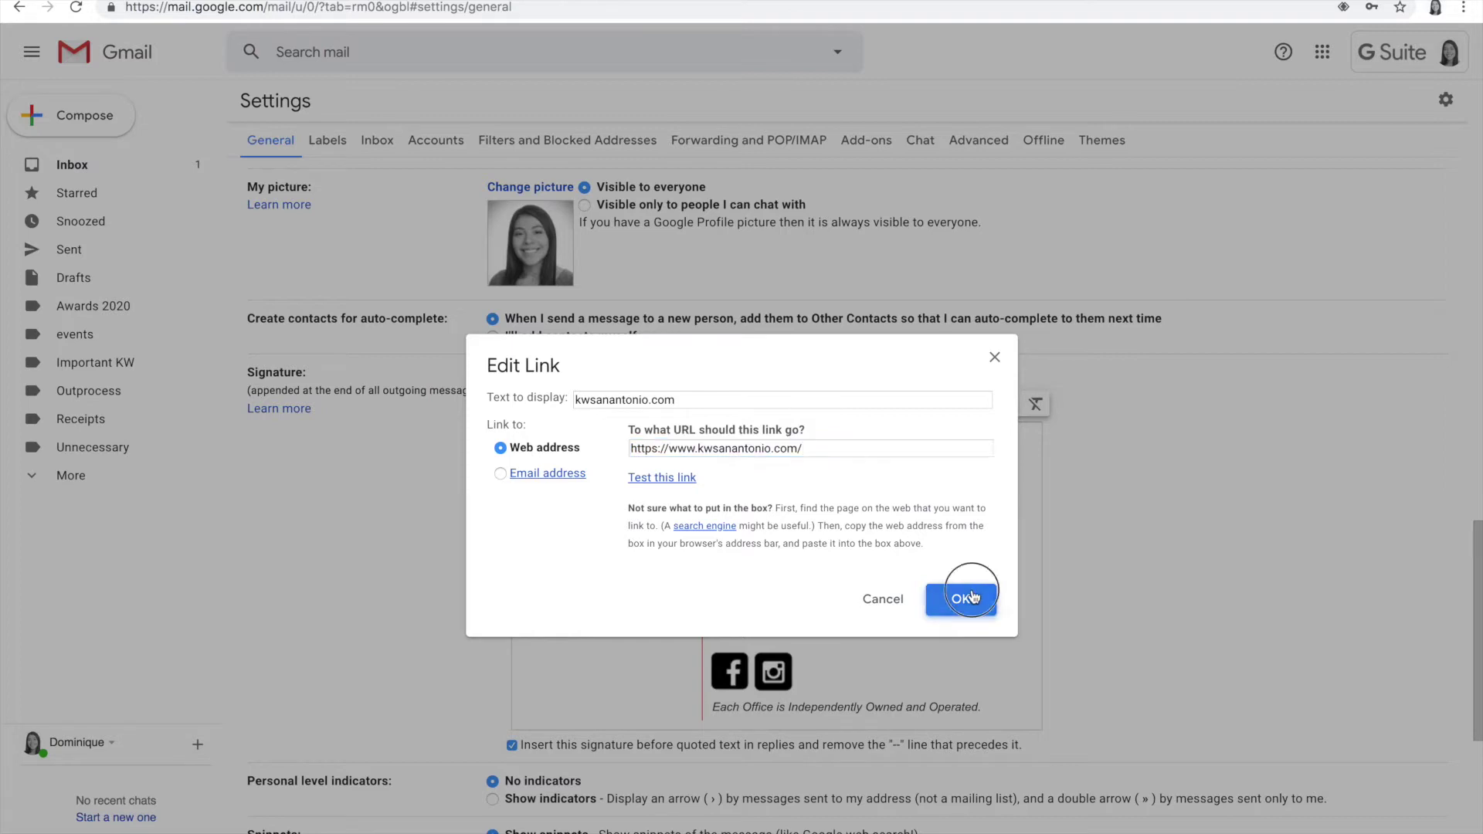
{"action": "left_click", "coordinate": [870, 512]}
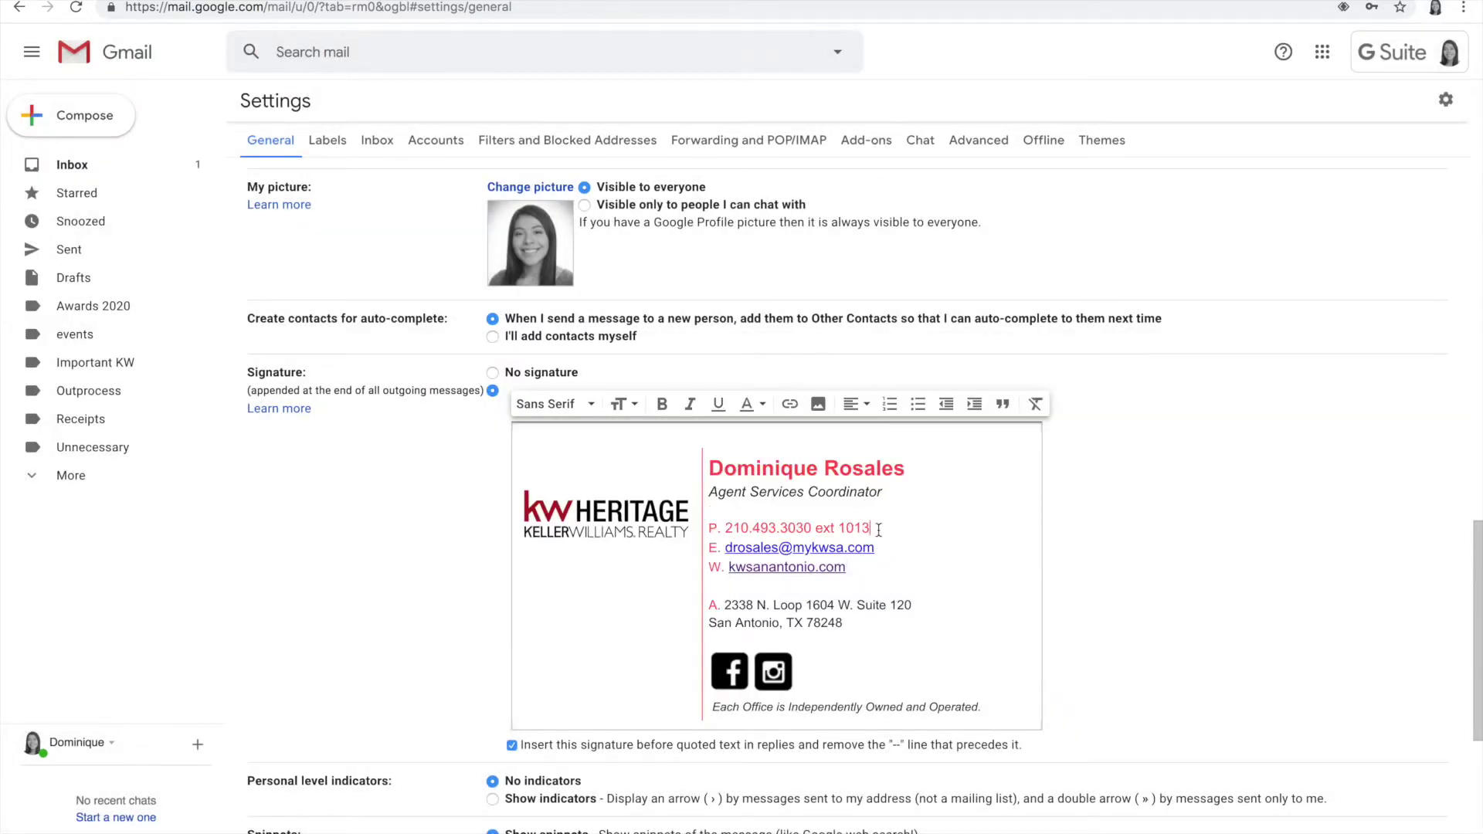
Step: Insert the second staff headshot from My Drive > Pictures into the signature
{"action": "scroll", "coordinate": [878, 530], "scroll_direction": "down", "scroll_amount": 1}
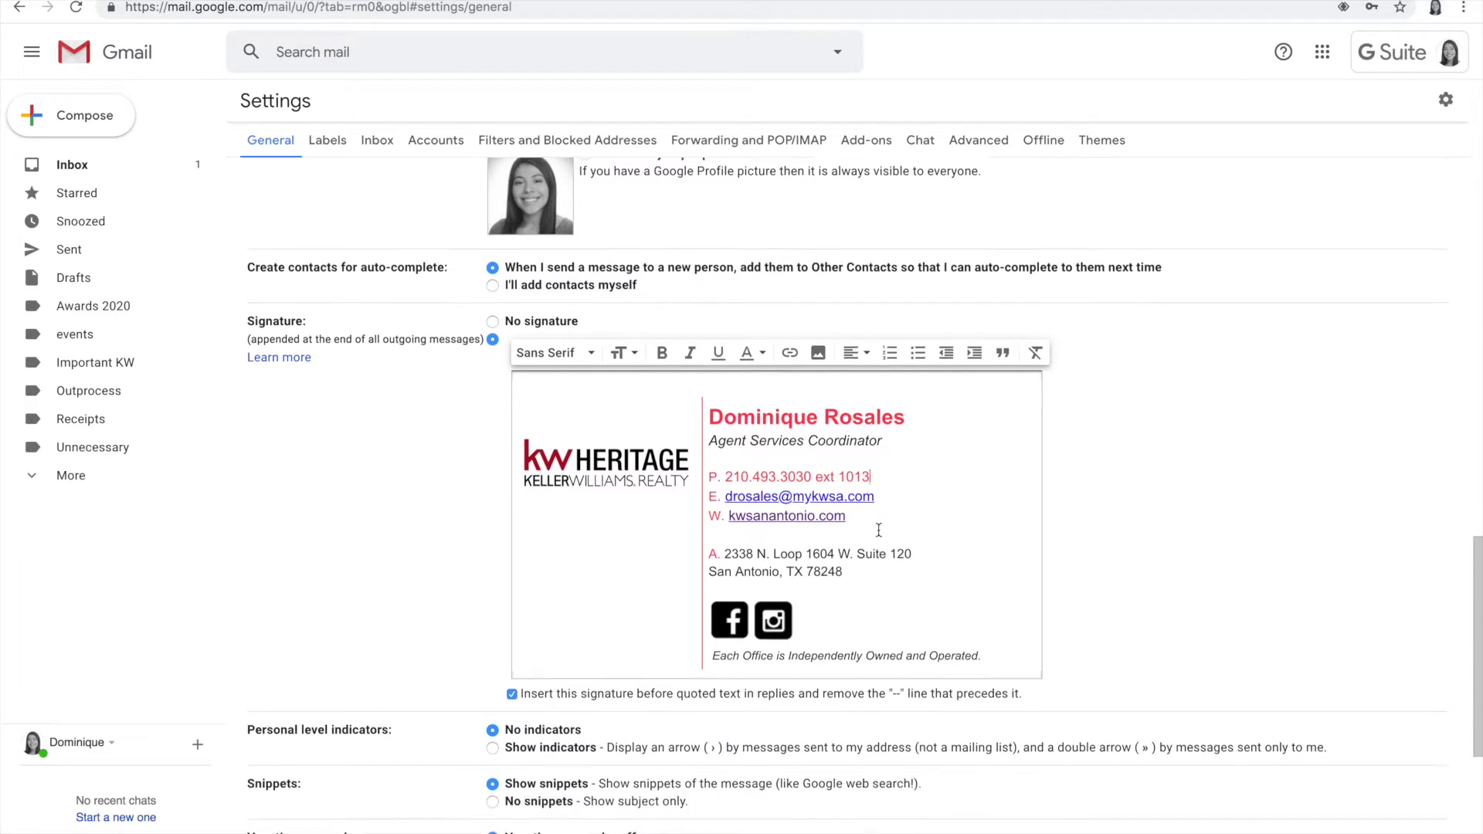
{"action": "scroll", "coordinate": [878, 530], "scroll_direction": "up", "scroll_amount": 1}
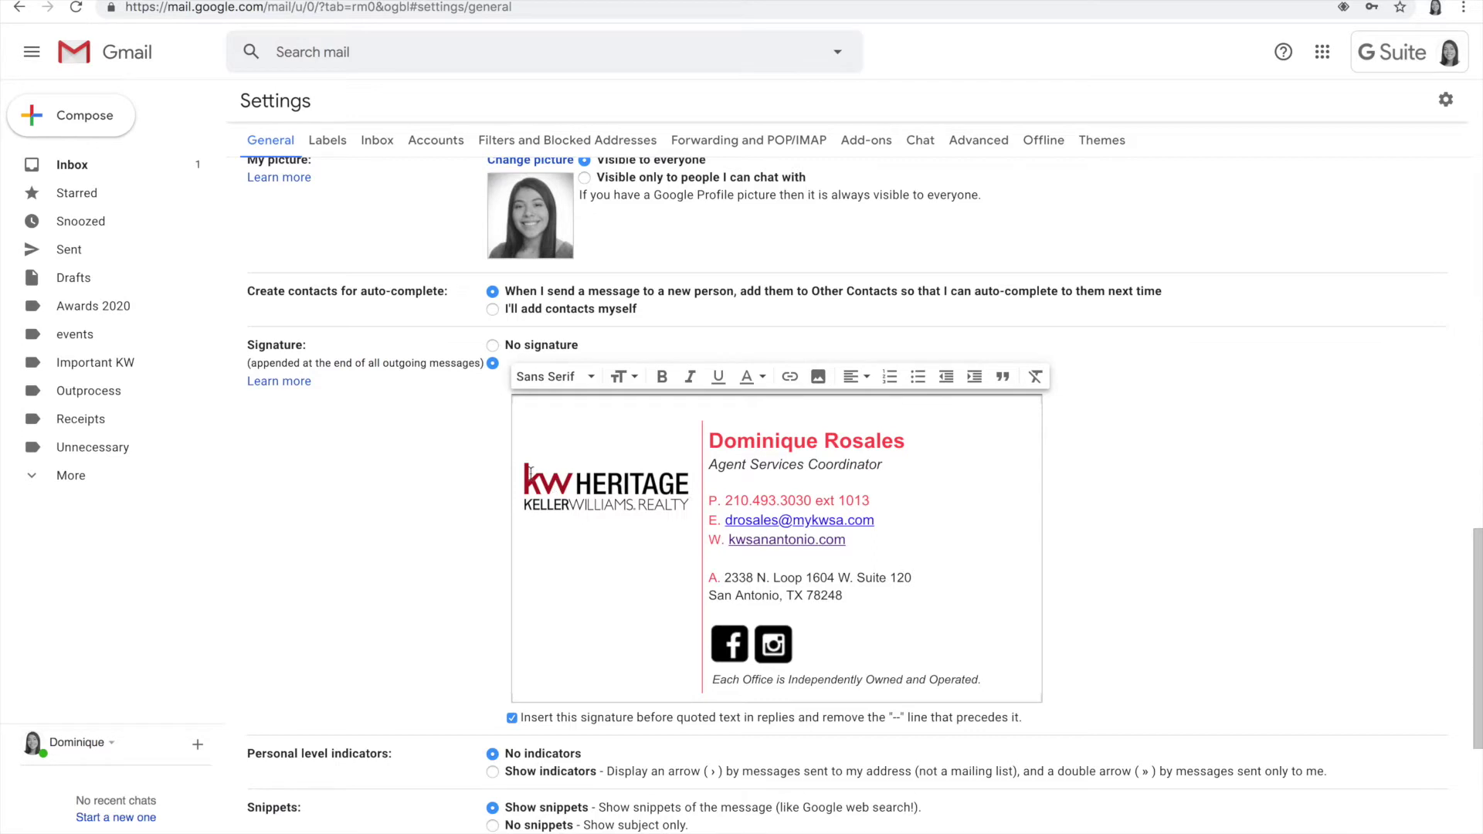
{"action": "left_click", "coordinate": [819, 378]}
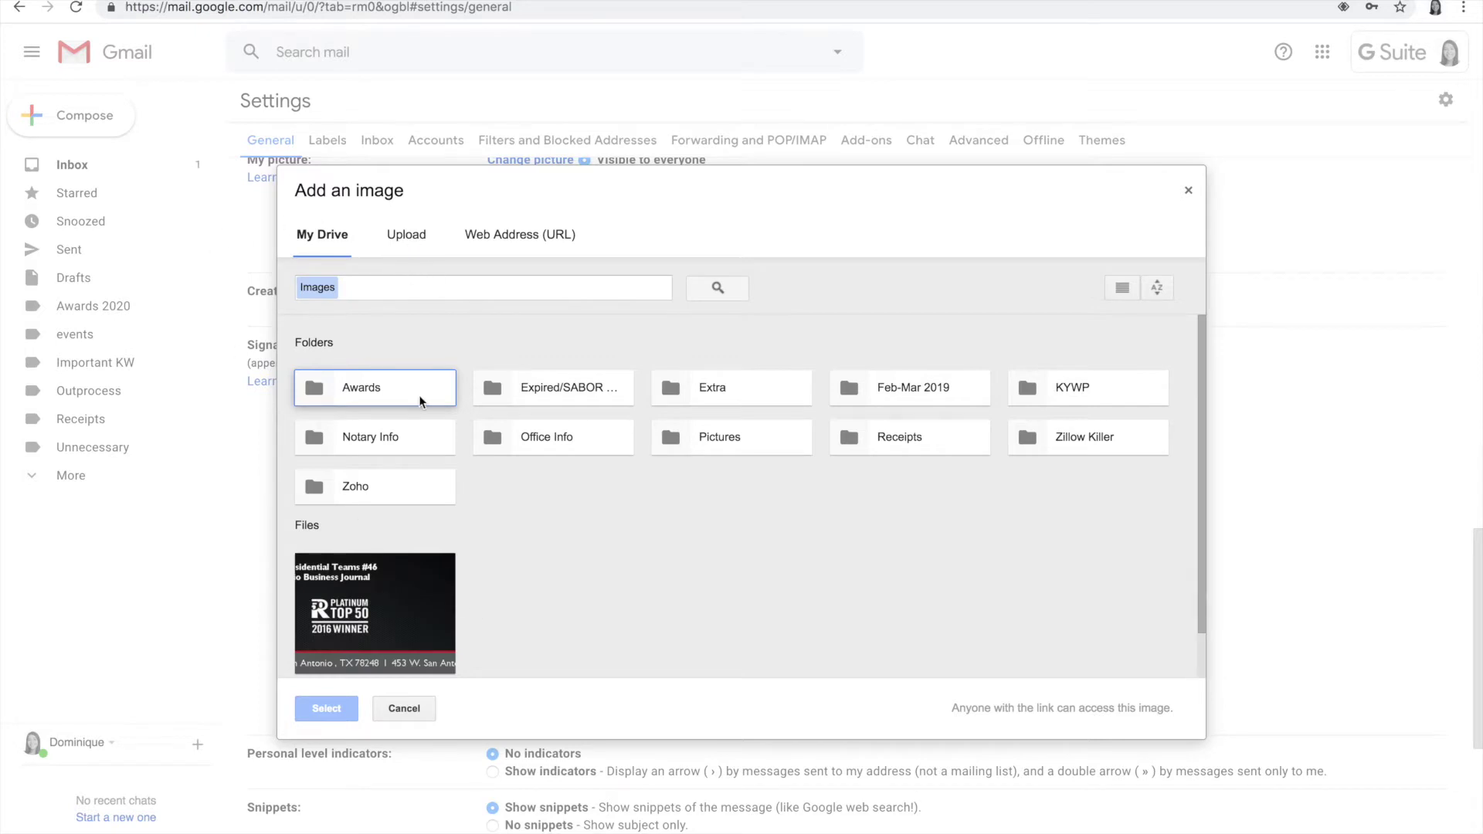
{"action": "scroll", "coordinate": [462, 493], "scroll_direction": "down", "scroll_amount": 1}
{"action": "double_click", "coordinate": [703, 414]}
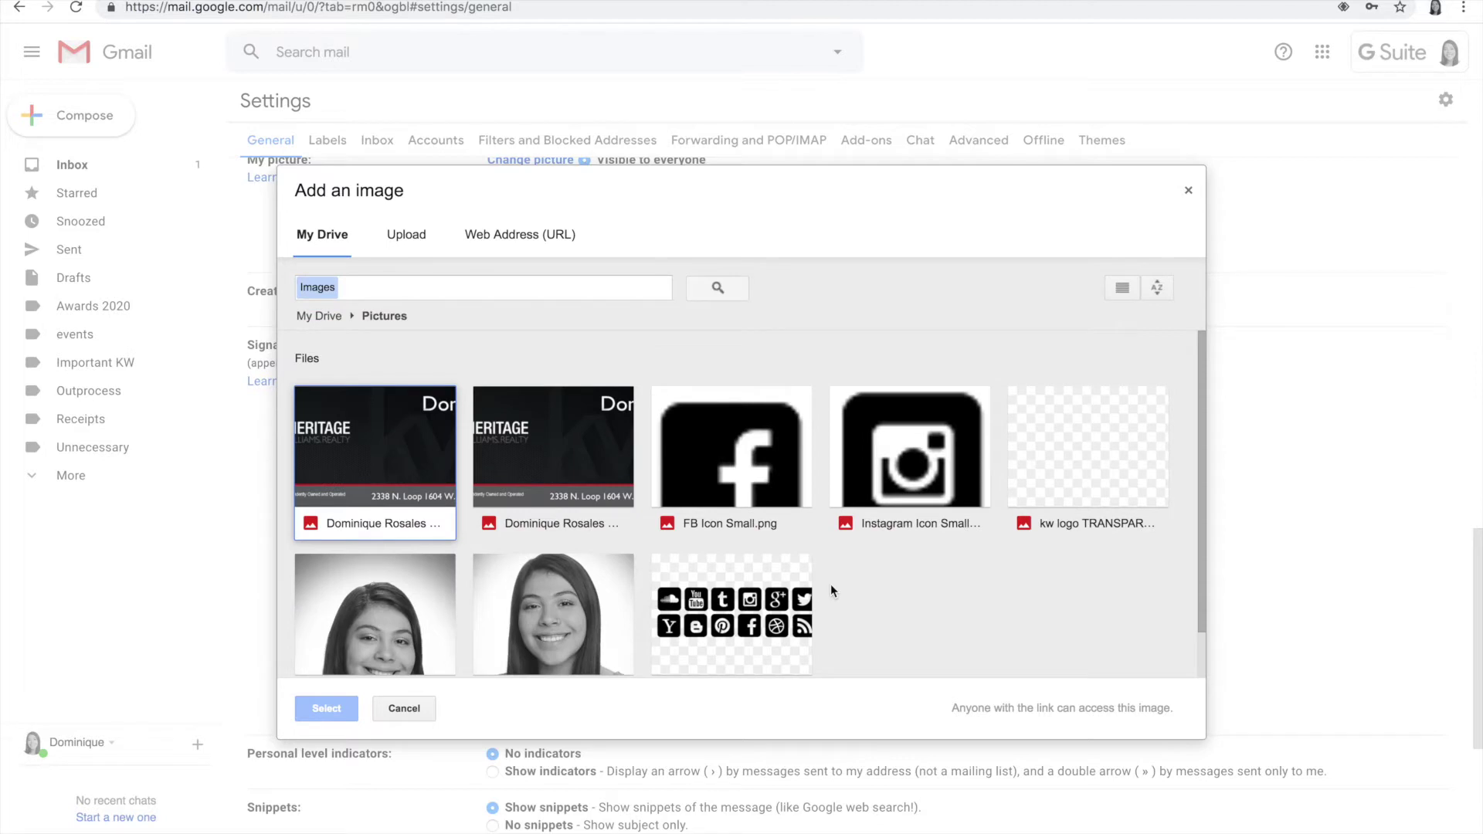
{"action": "scroll", "coordinate": [831, 584], "scroll_direction": "down", "scroll_amount": 1}
{"action": "left_click", "coordinate": [559, 600]}
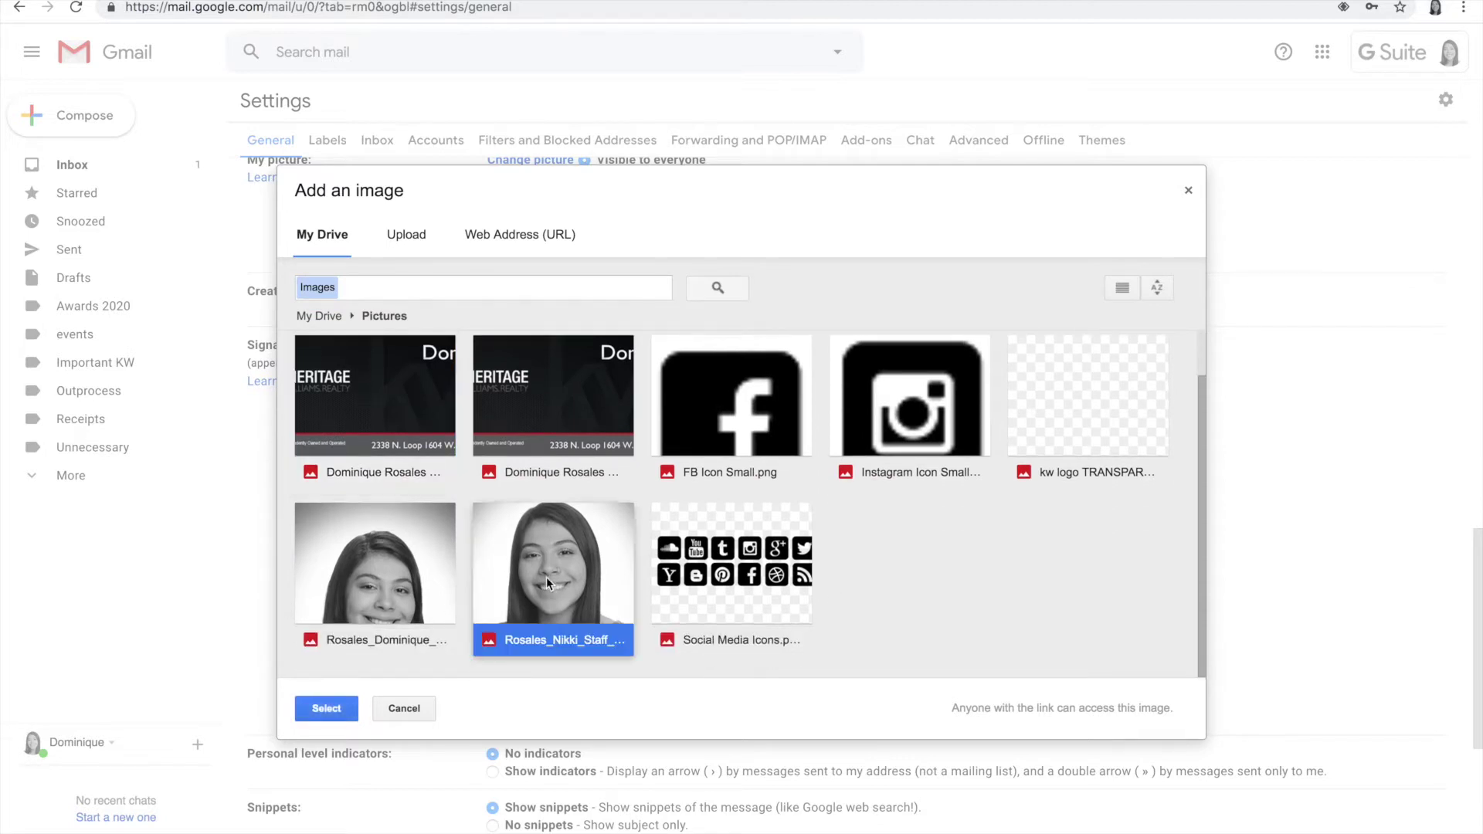
{"action": "left_click", "coordinate": [332, 709]}
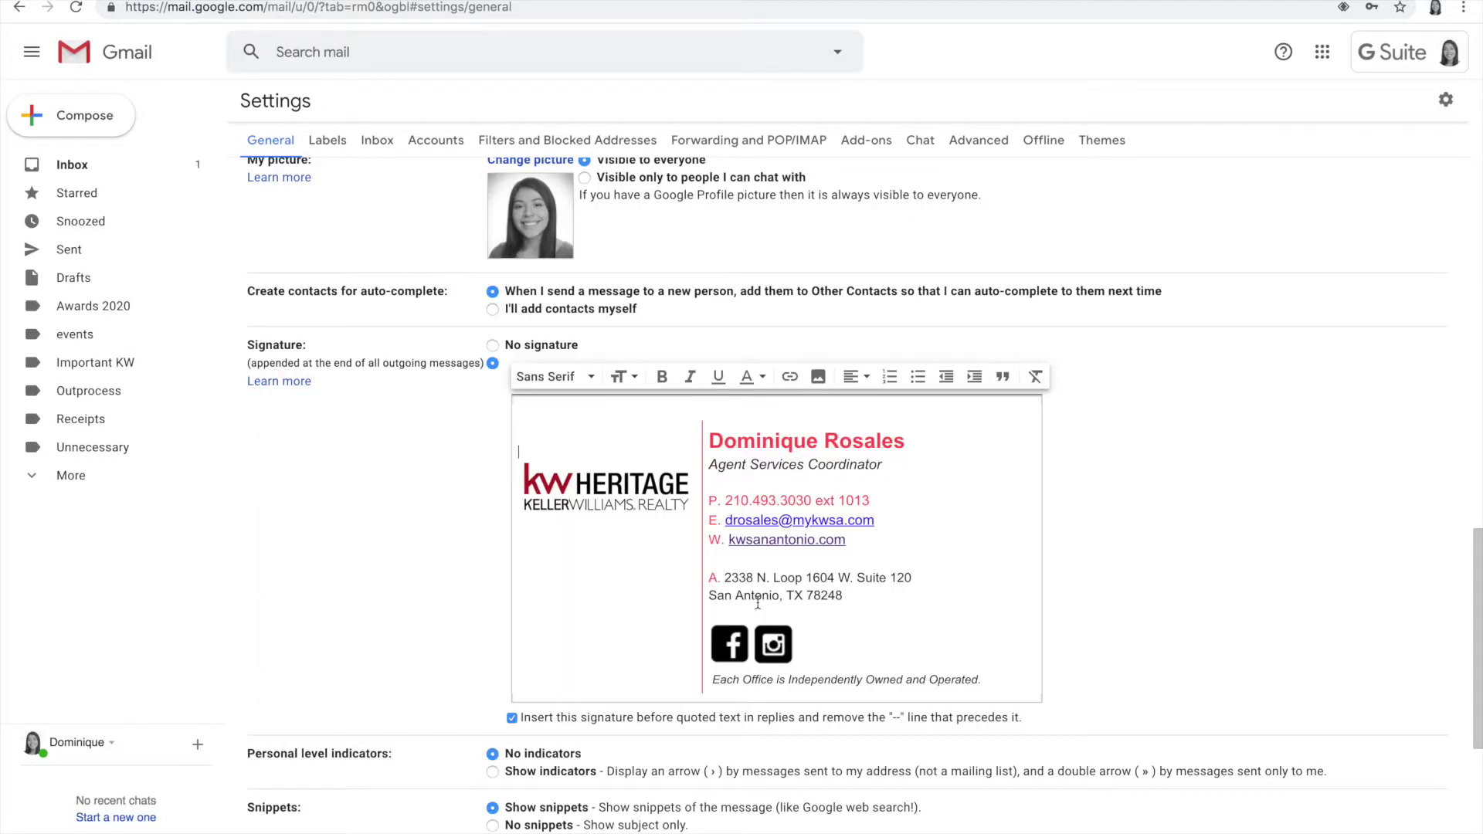
{"action": "scroll", "coordinate": [758, 603], "scroll_direction": "down", "scroll_amount": 10}
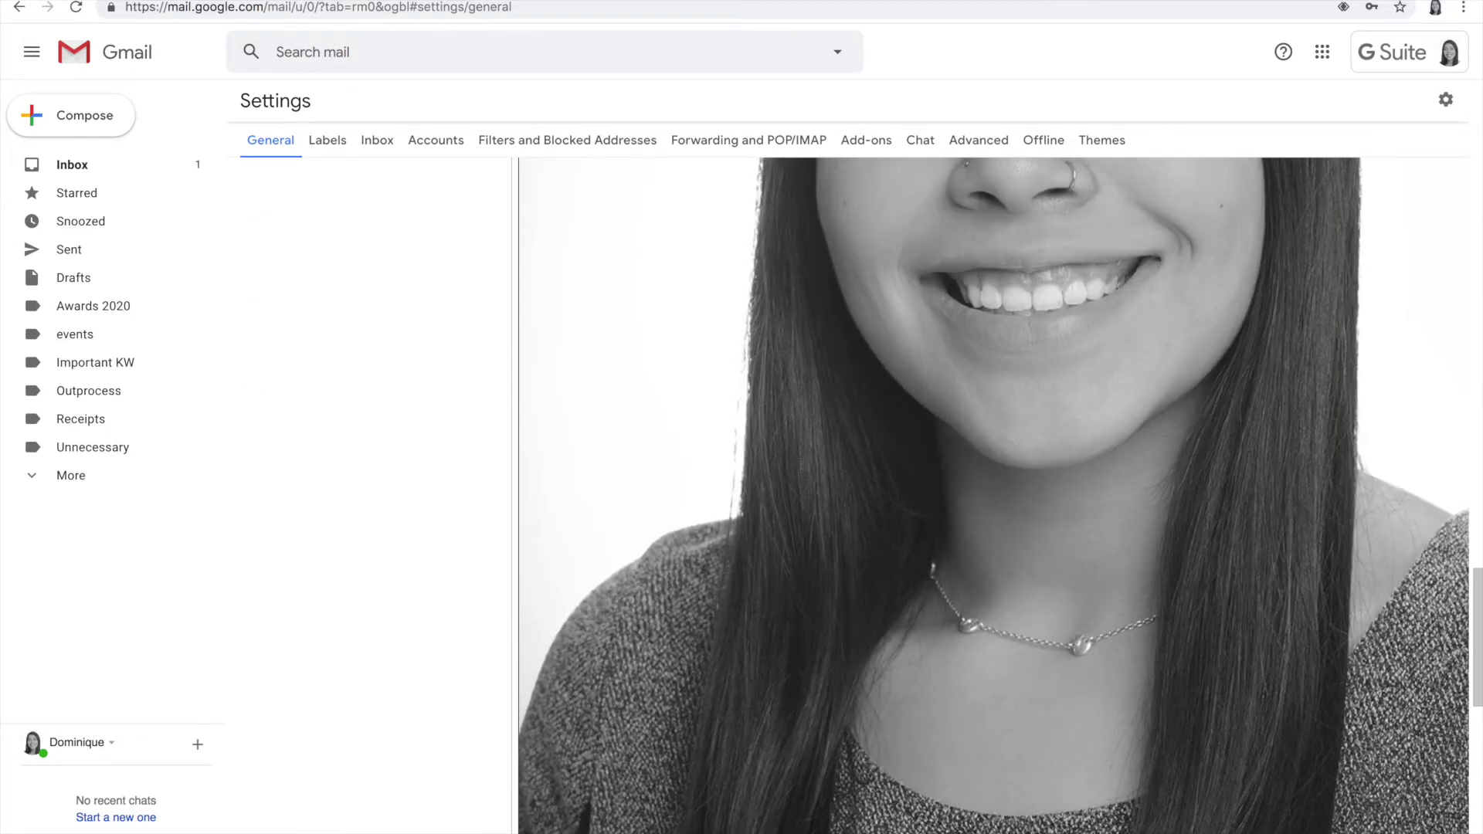
{"action": "left_click", "coordinate": [761, 444]}
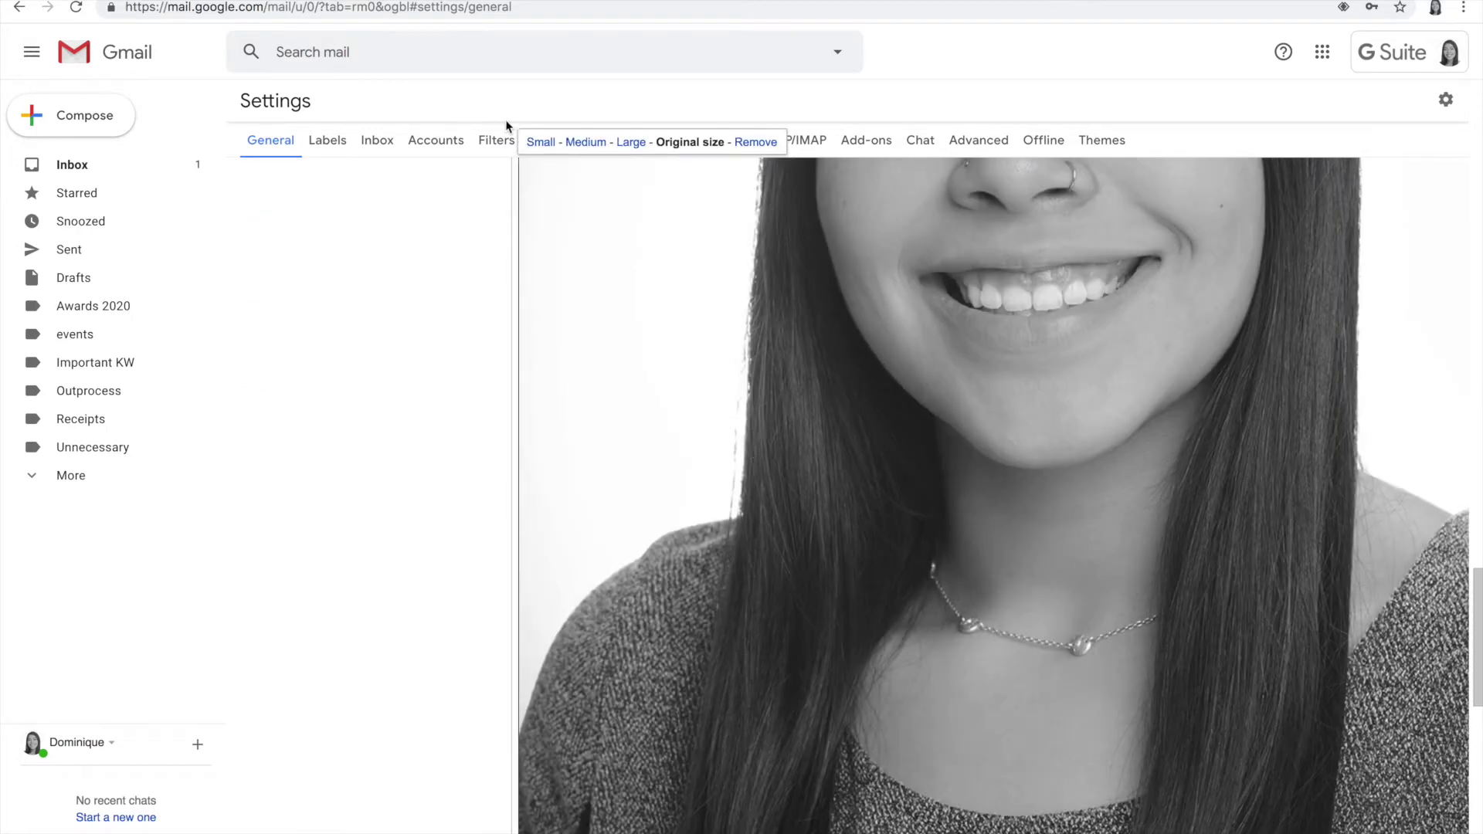
Step: Resize the signature headshot to Medium
{"action": "left_click", "coordinate": [628, 144]}
{"action": "scroll", "coordinate": [624, 304], "scroll_direction": "up", "scroll_amount": 6}
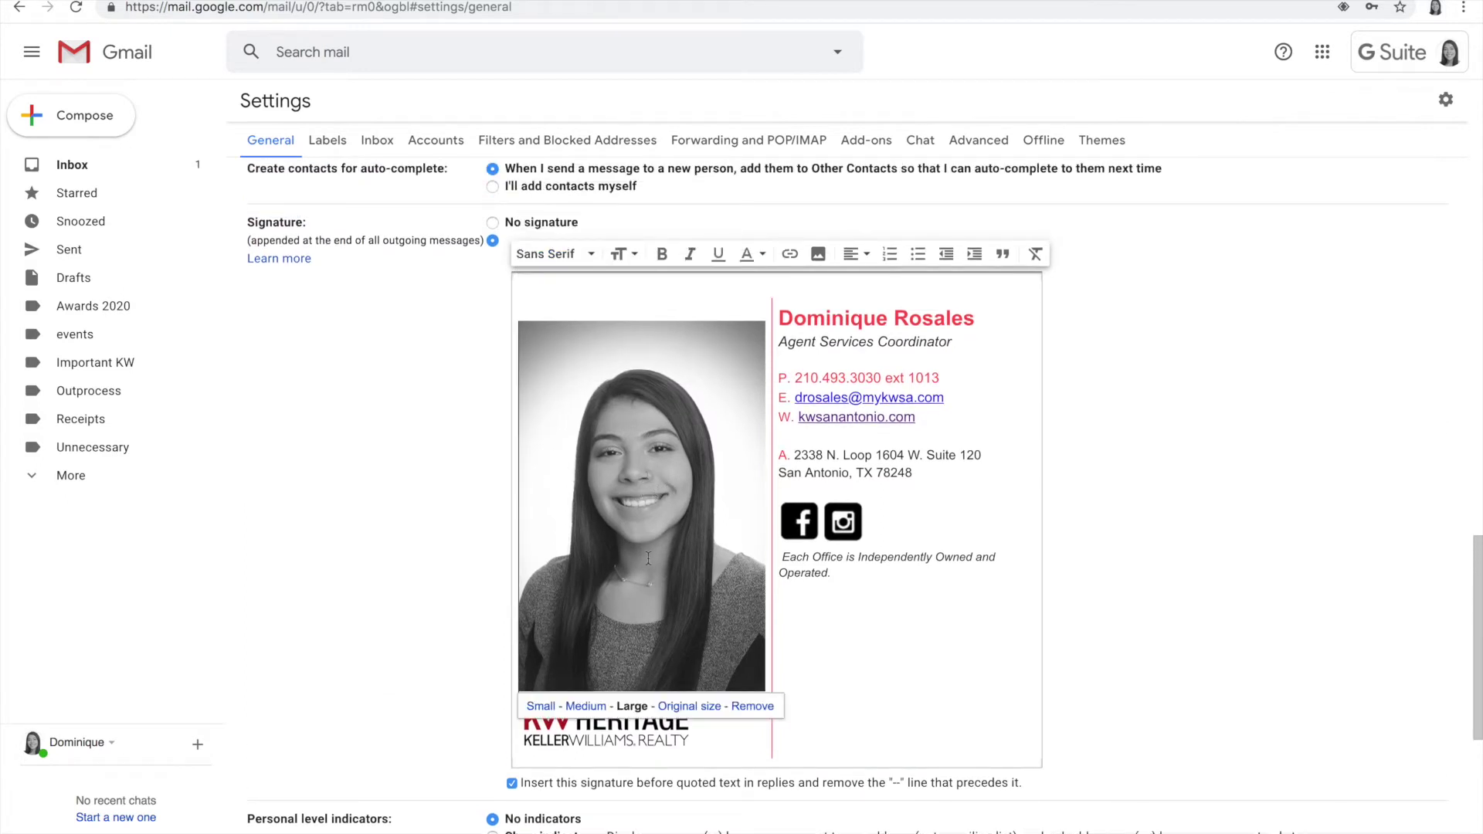
{"action": "left_click", "coordinate": [586, 706]}
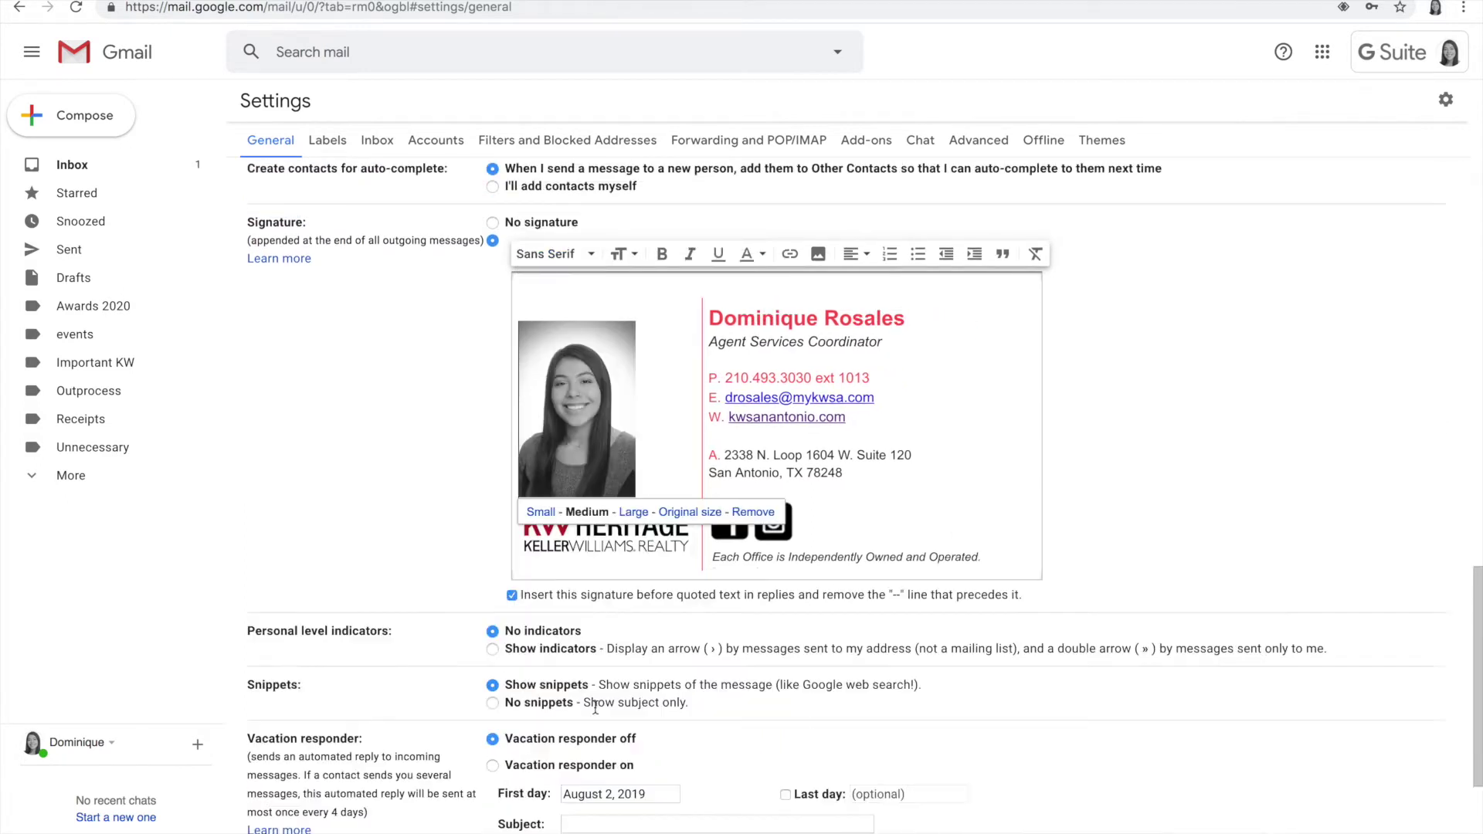
{"action": "left_click", "coordinate": [1035, 415]}
Step: Adjust blank lines so the headshot sits neatly above the KW Heritage logo
{"action": "scroll", "coordinate": [1032, 526], "scroll_direction": "down", "scroll_amount": 2}
{"action": "scroll", "coordinate": [1032, 525], "scroll_direction": "up", "scroll_amount": 3}
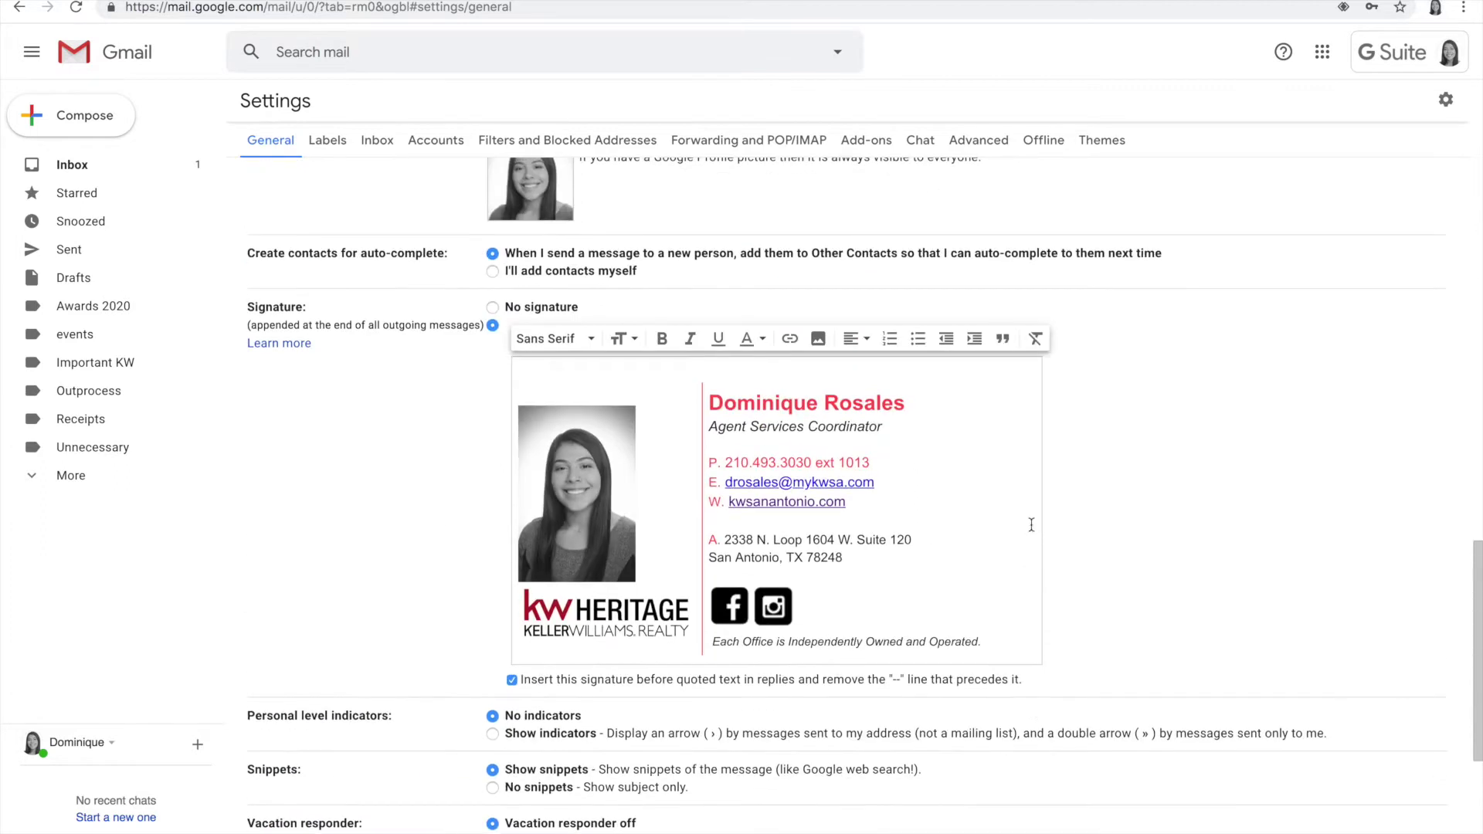
{"action": "left_click", "coordinate": [578, 390]}
{"action": "key", "text": "BackSpace"}
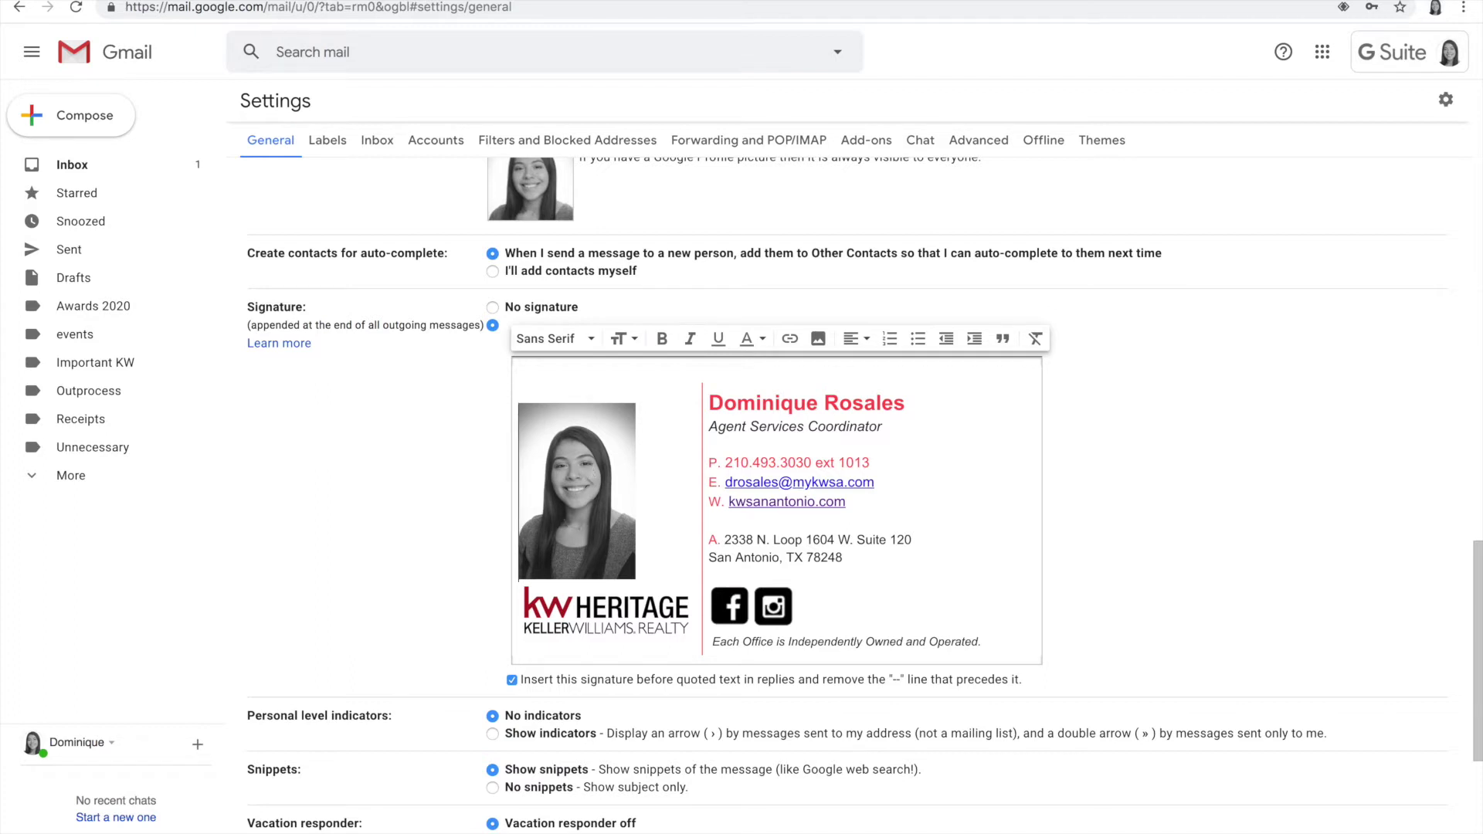
{"action": "key", "text": "BackSpace"}
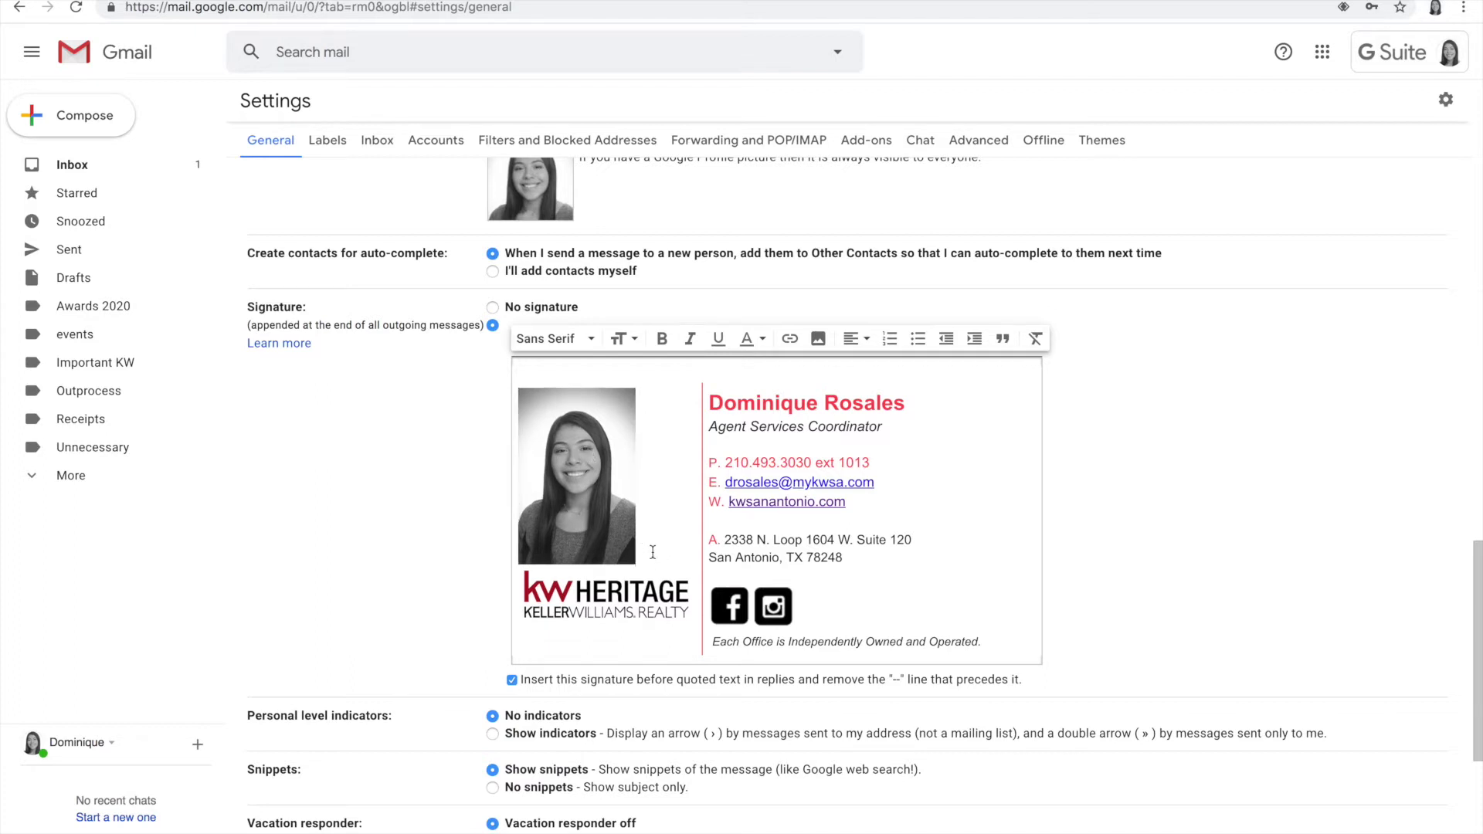
{"action": "key", "text": "Return"}
{"action": "key", "text": "Return"}
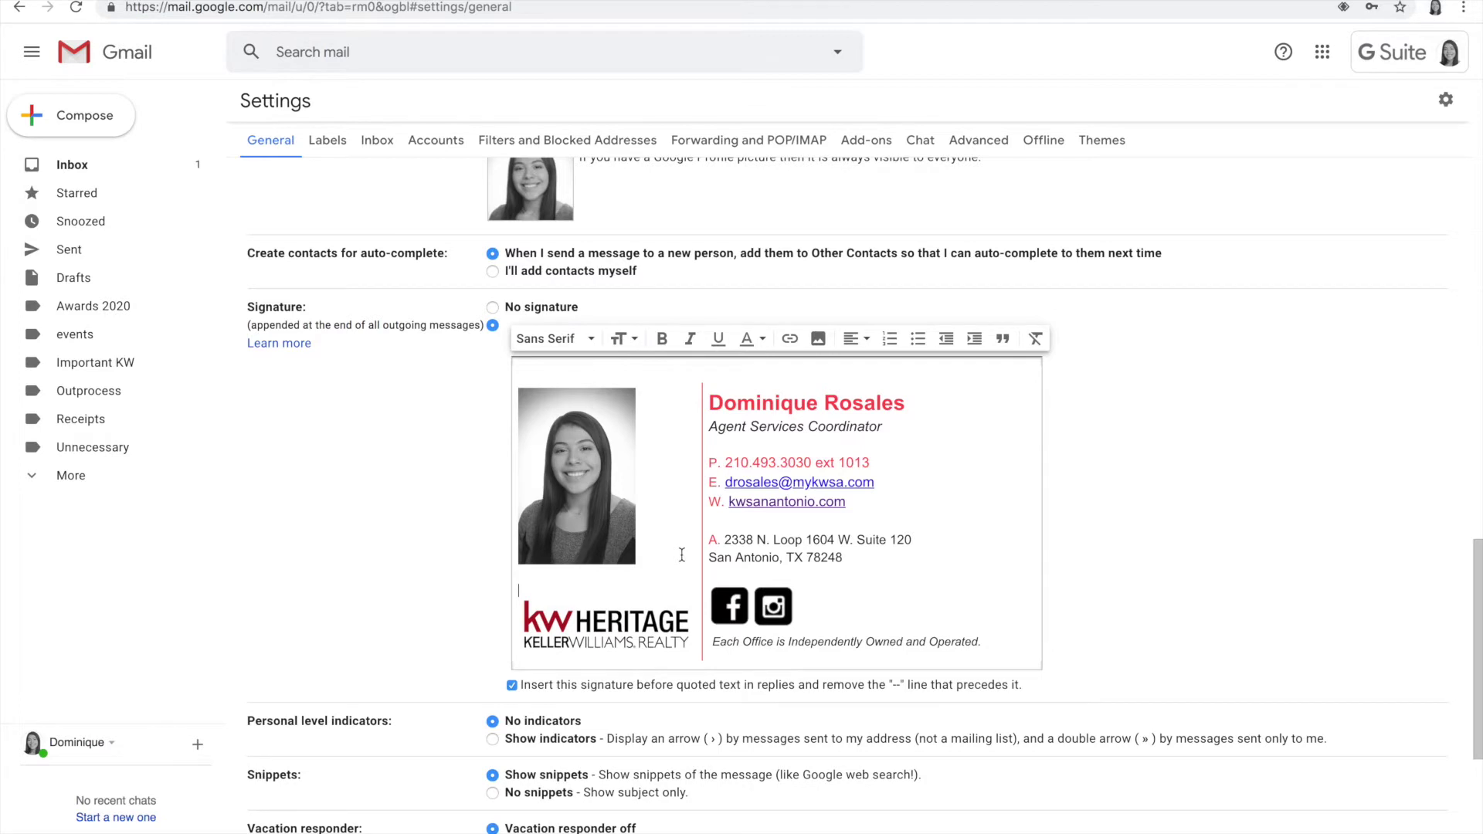
{"action": "left_click", "coordinate": [511, 439]}
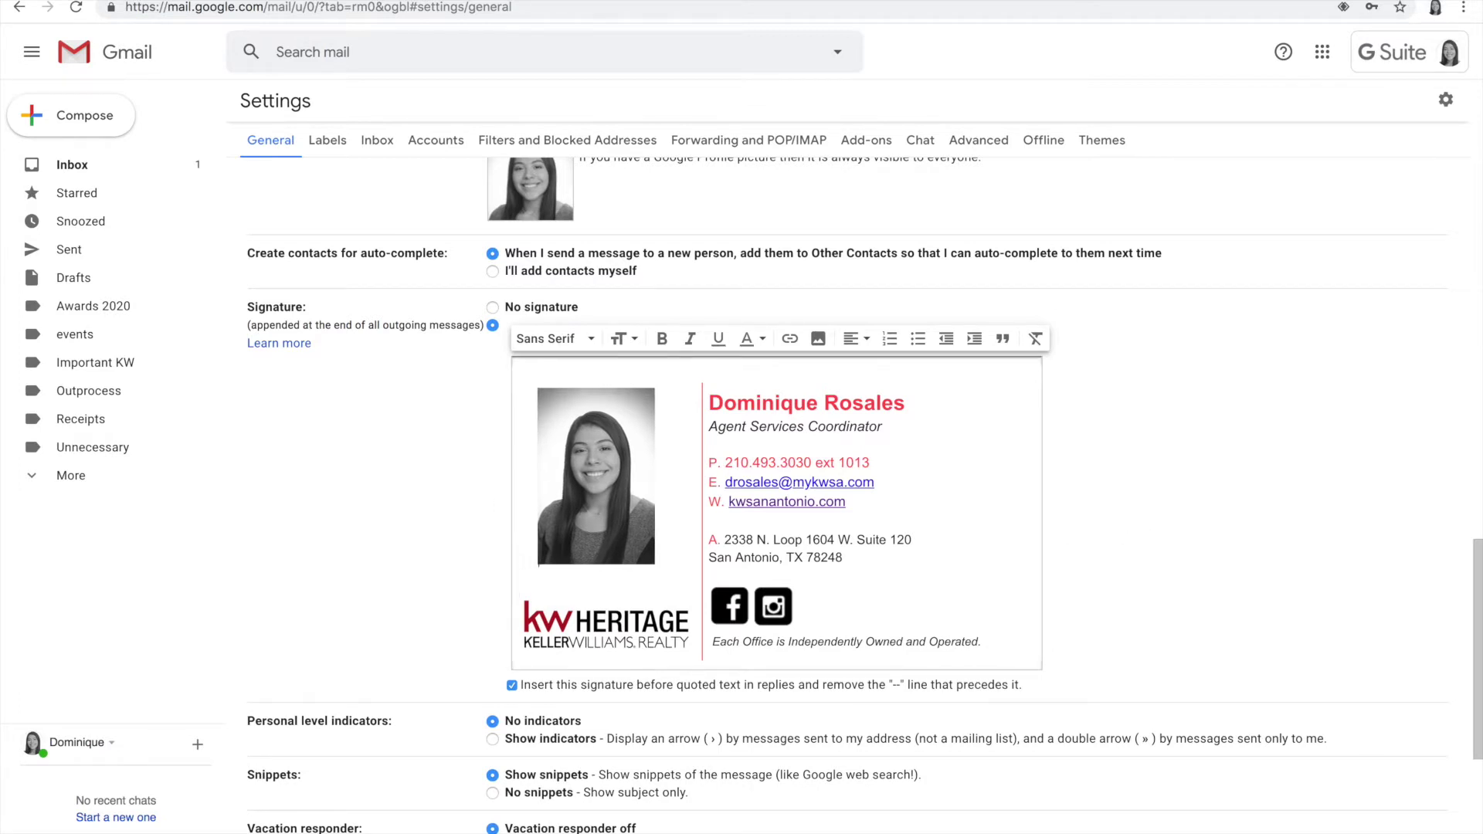
{"action": "left_click", "coordinate": [566, 593]}
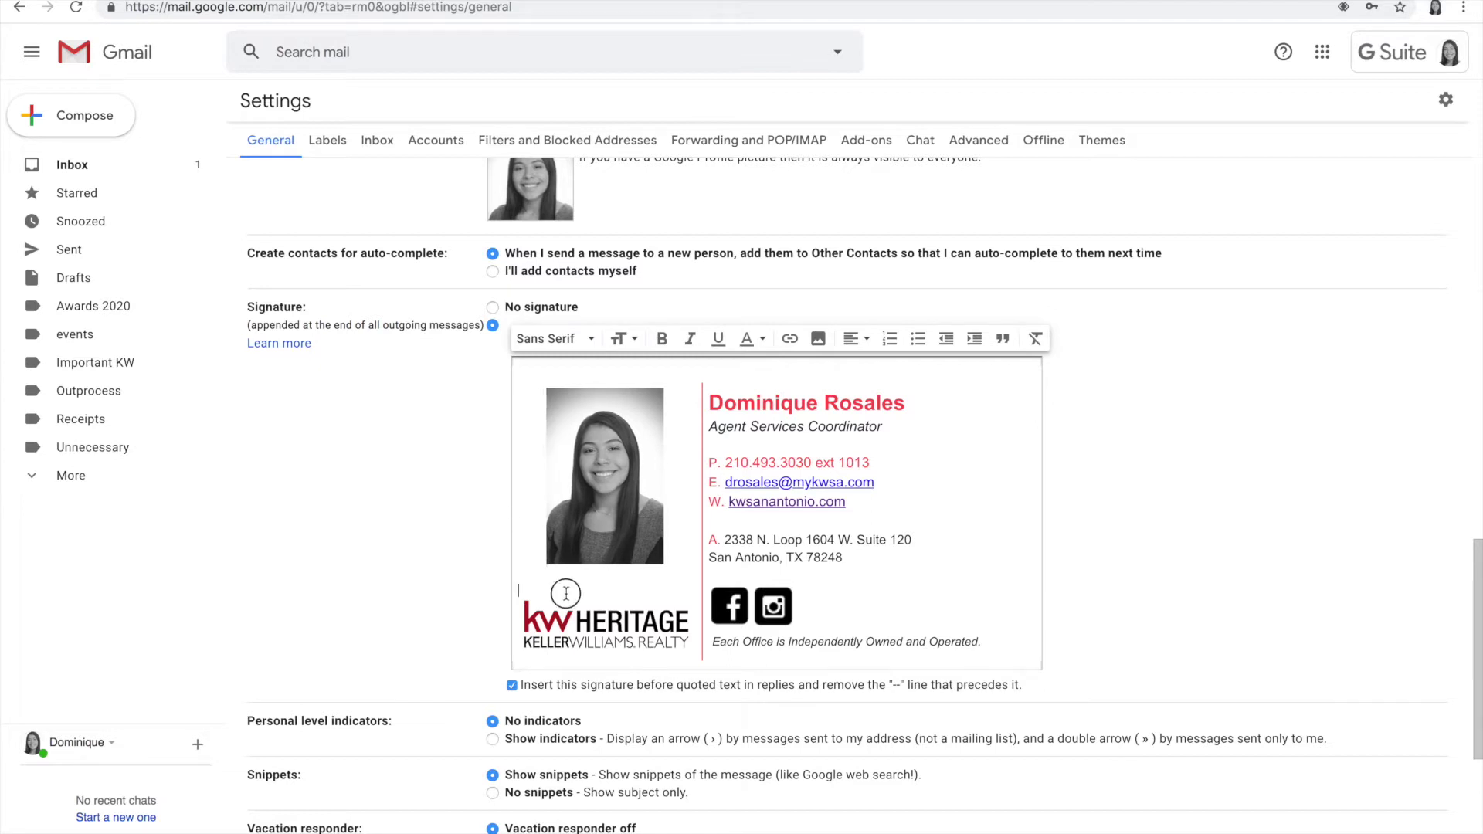
{"action": "key", "text": "BackSpace"}
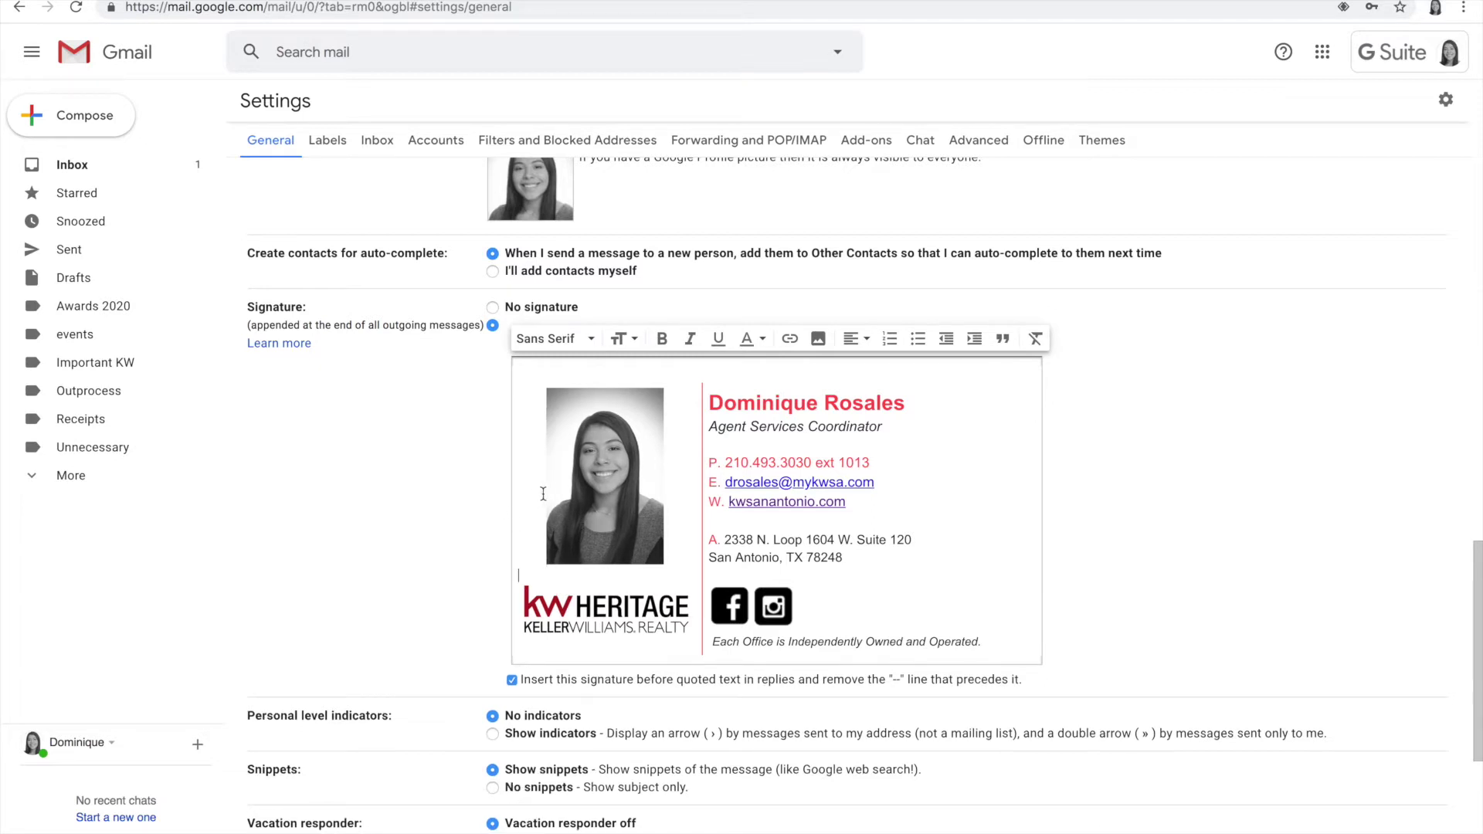
{"action": "left_click", "coordinate": [1300, 444]}
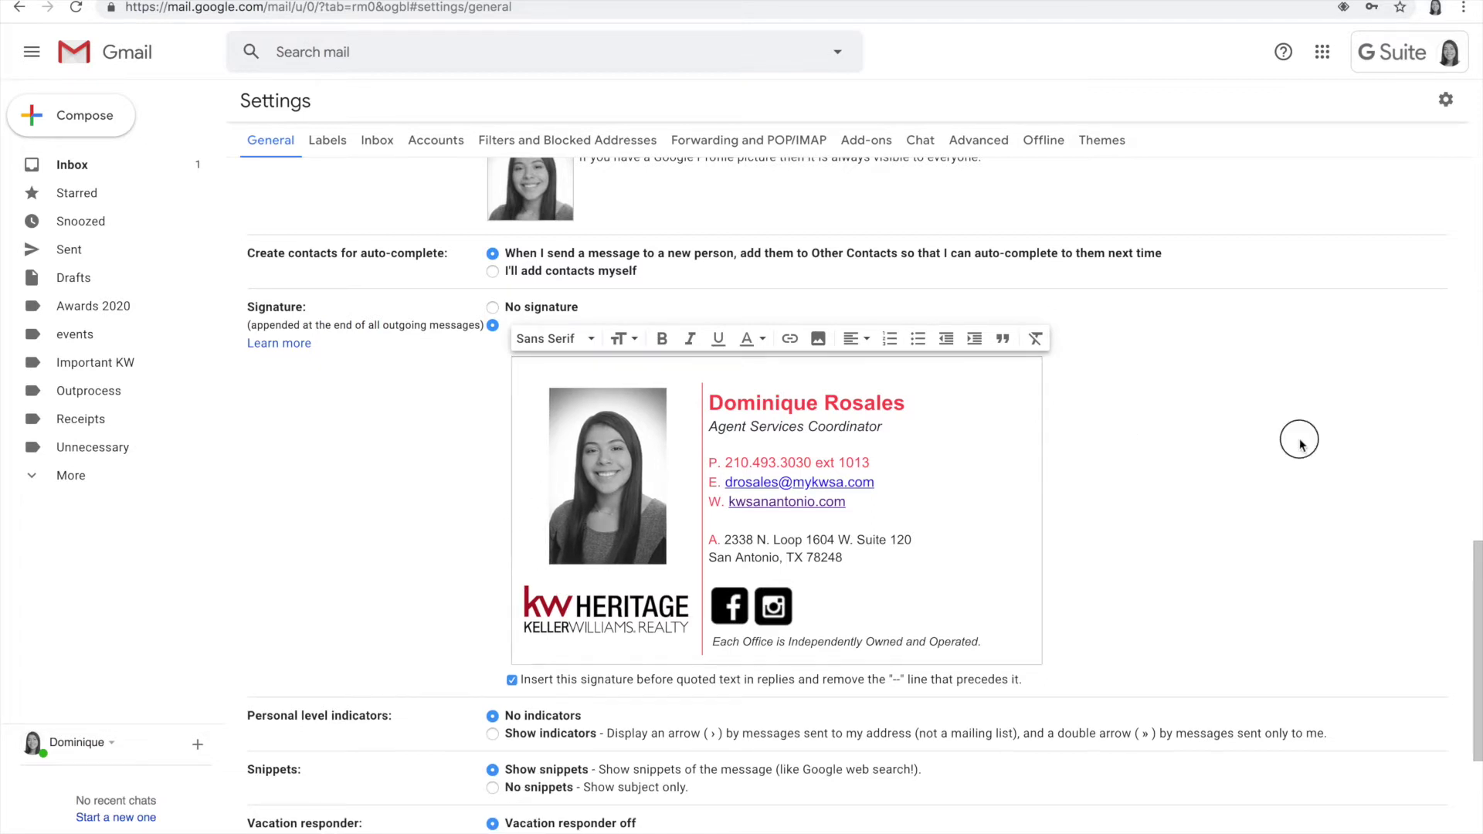
{"action": "scroll", "coordinate": [1212, 445], "scroll_direction": "down", "scroll_amount": 1}
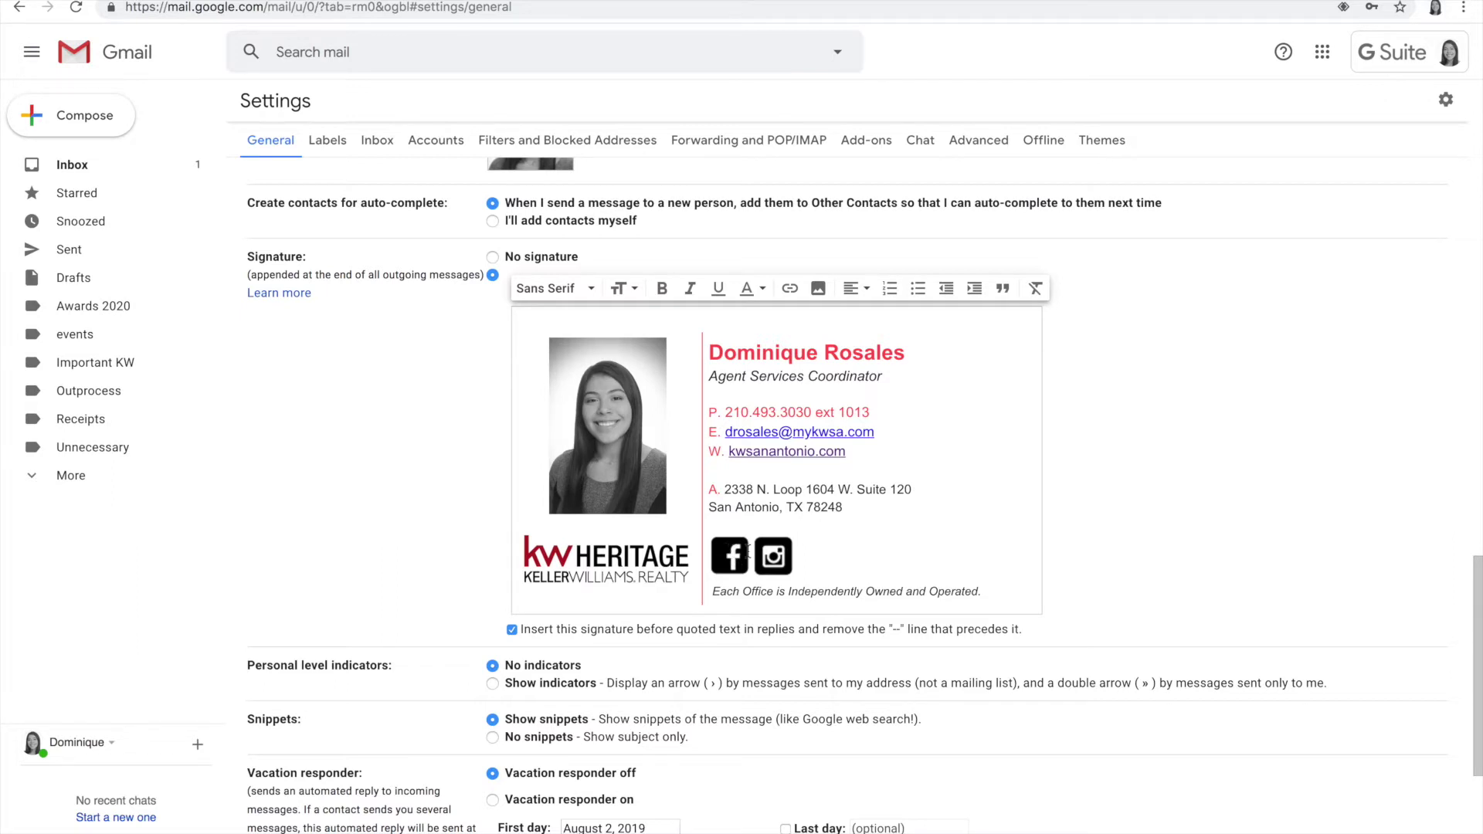
Step: Move the Instagram icon after the independently-owned line, then select the Facebook icon and open a new tab
{"action": "left_click", "coordinate": [776, 555]}
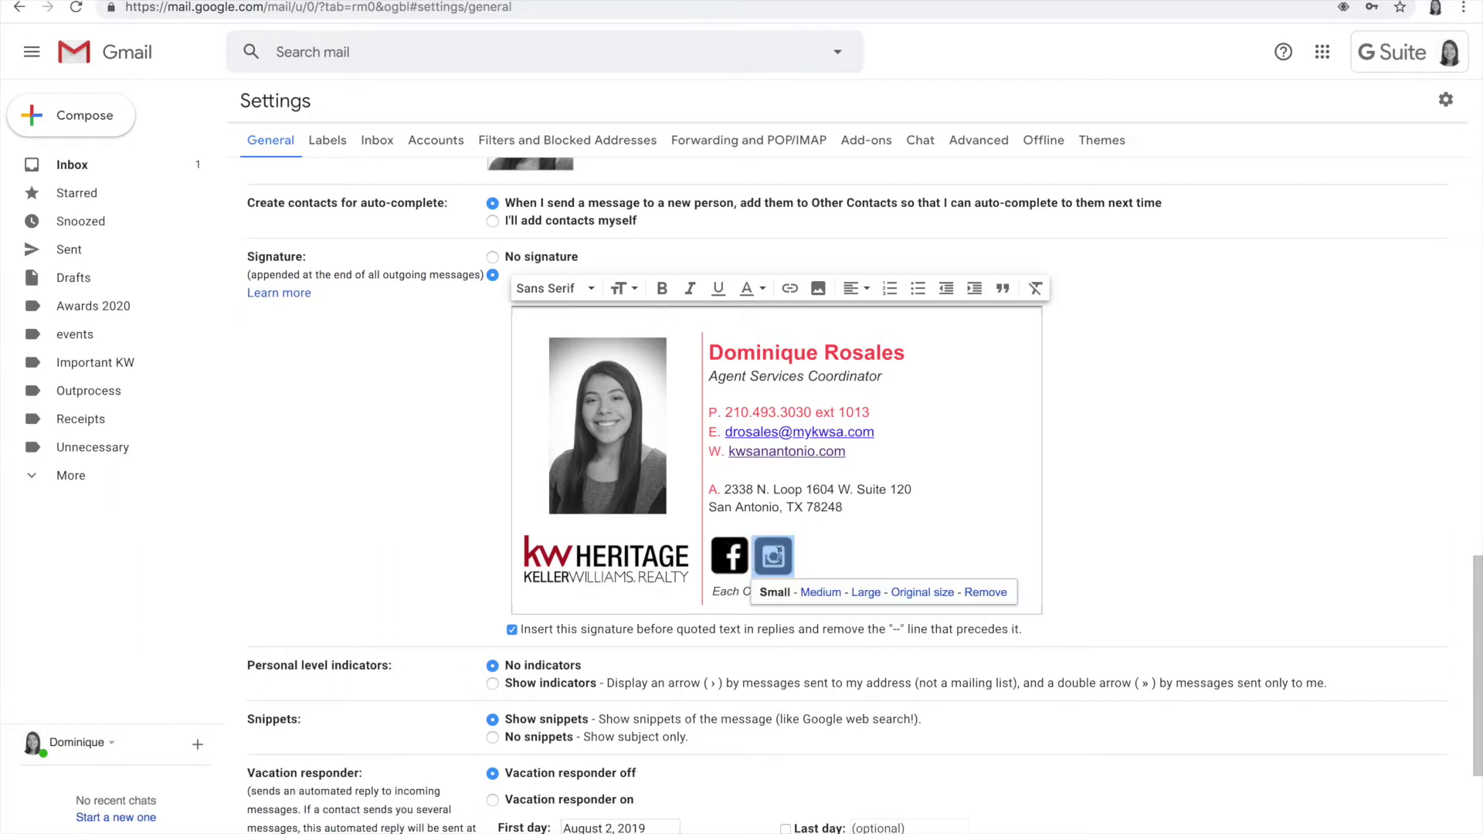
{"action": "left_click_drag", "start_coordinate": [774, 556], "coordinate": [1010, 589]}
{"action": "left_click", "coordinate": [1079, 544]}
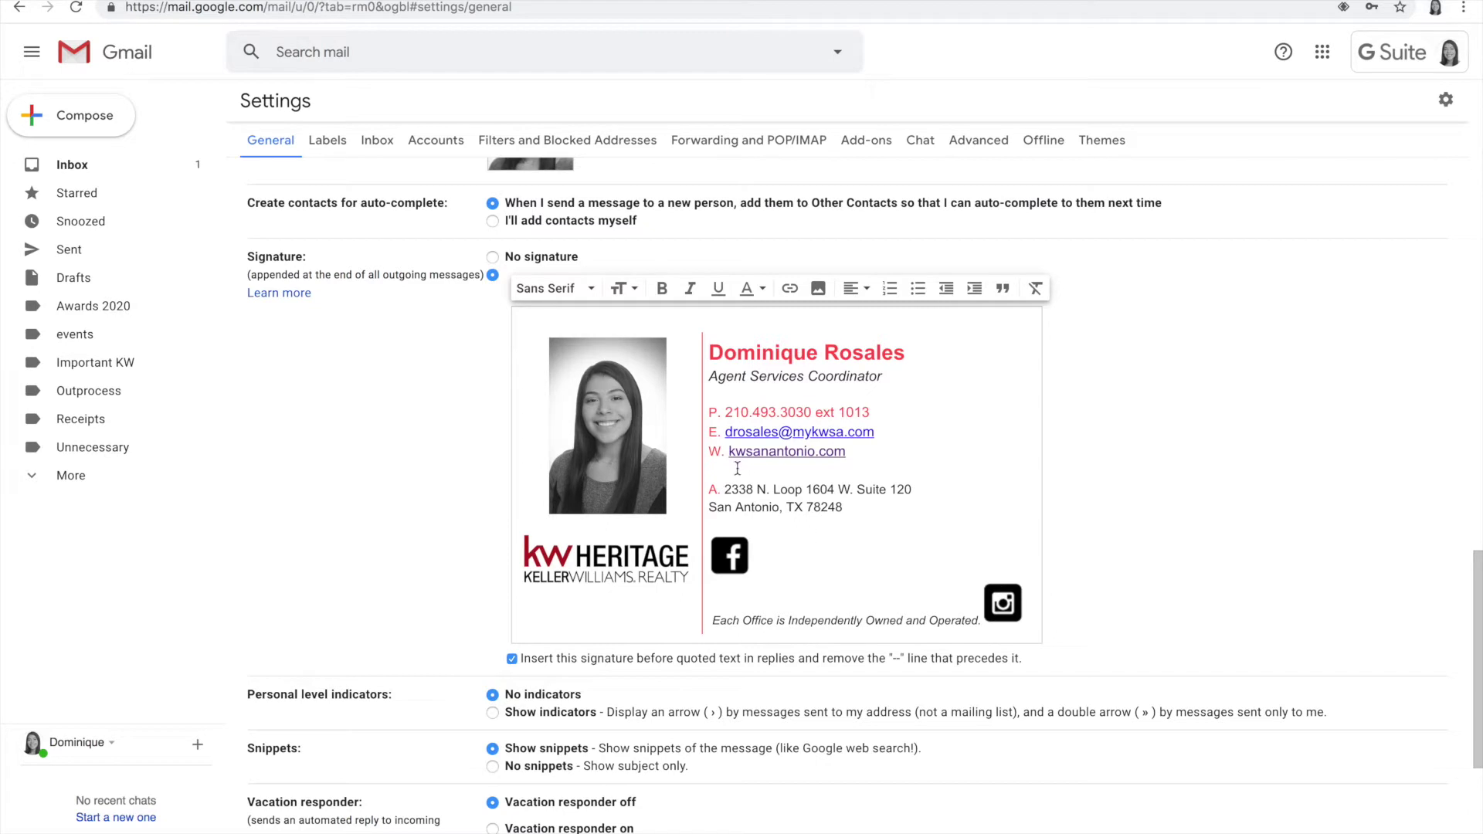
{"action": "left_click", "coordinate": [731, 550]}
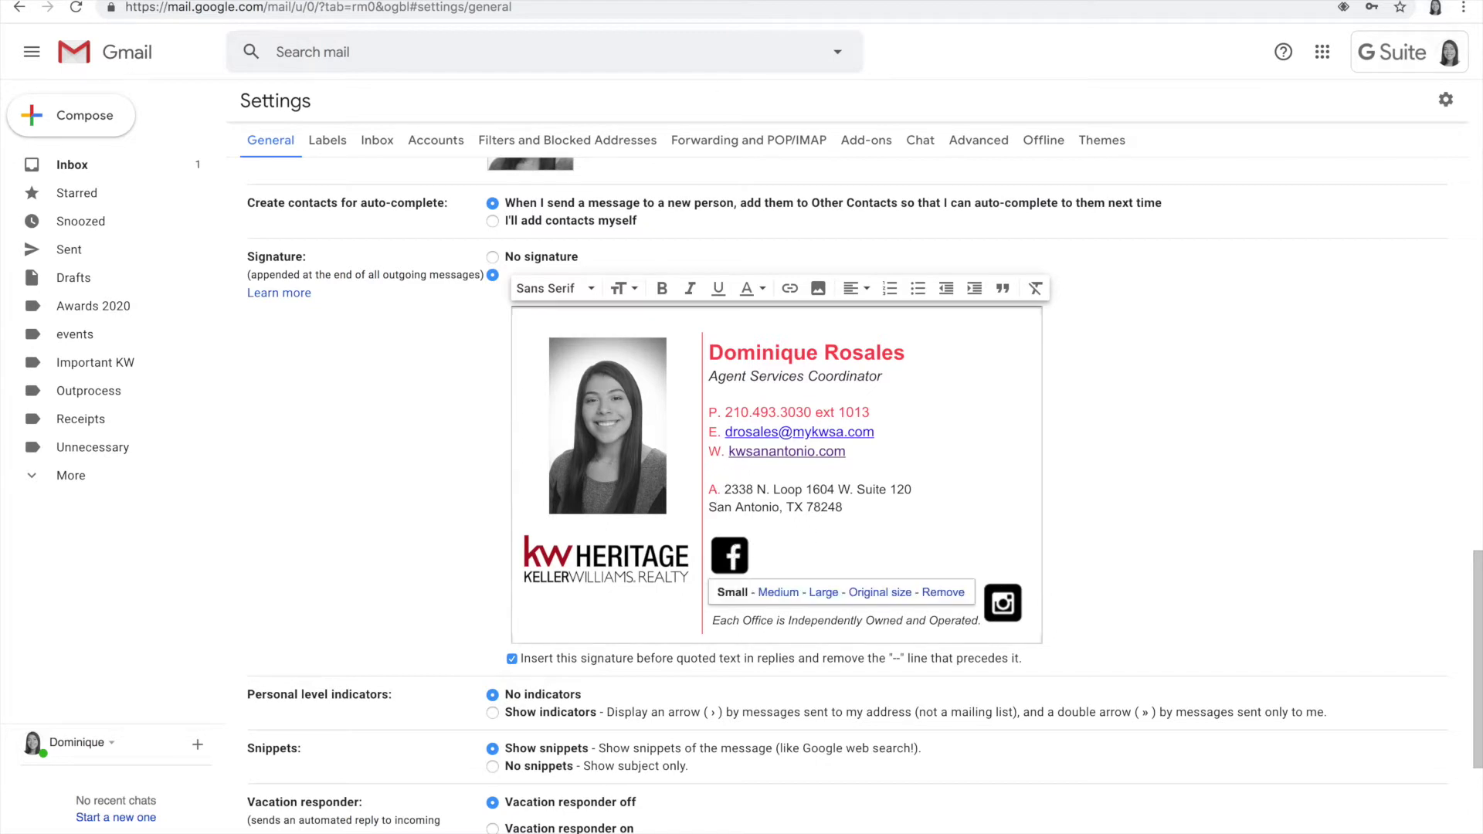
{"action": "key", "text": "ctrl+t"}
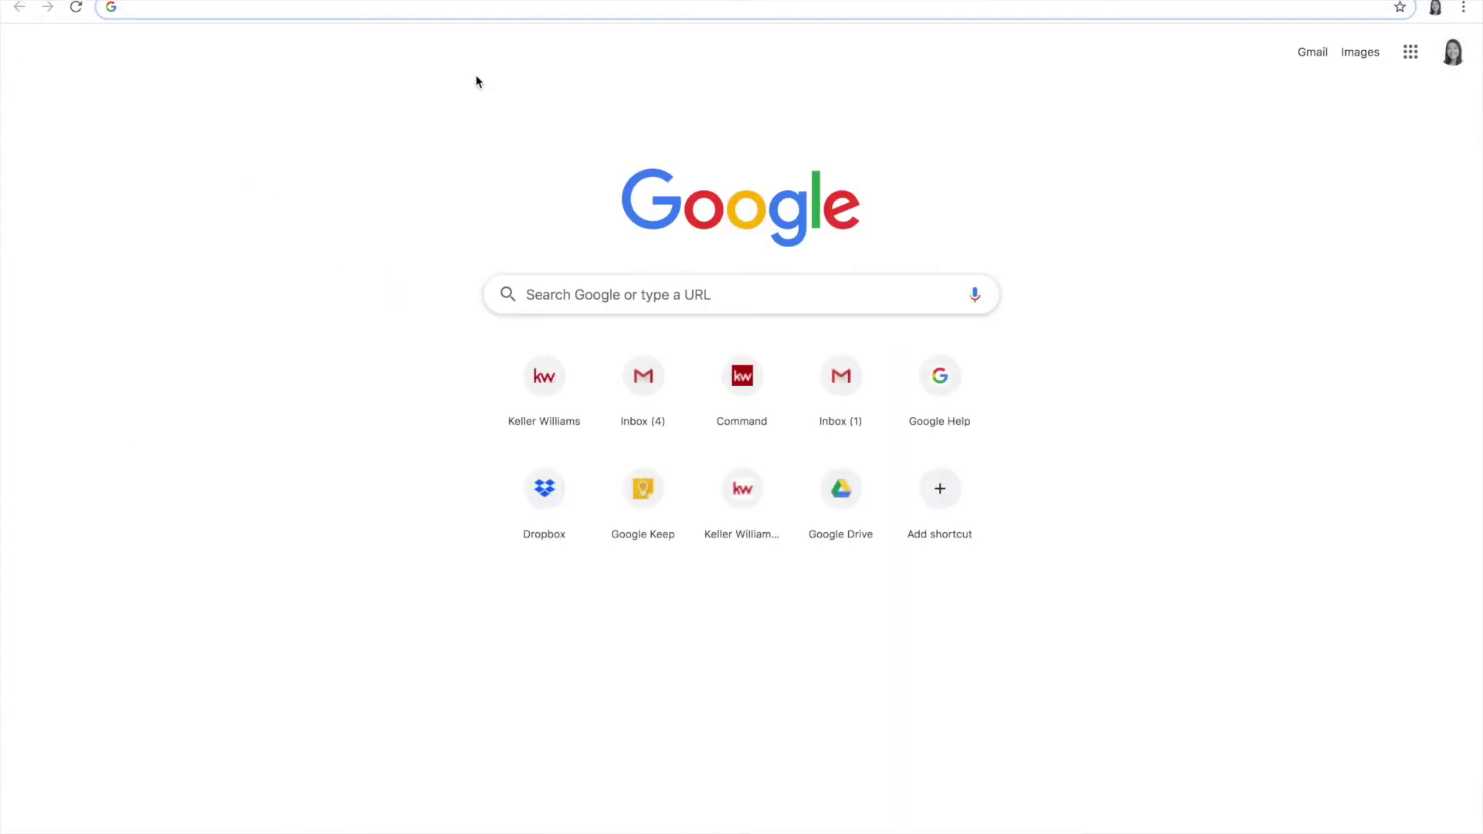
Step: Go to facebook.com and switch to the managed business Page from the account menu
{"action": "type", "text": "facebook"}
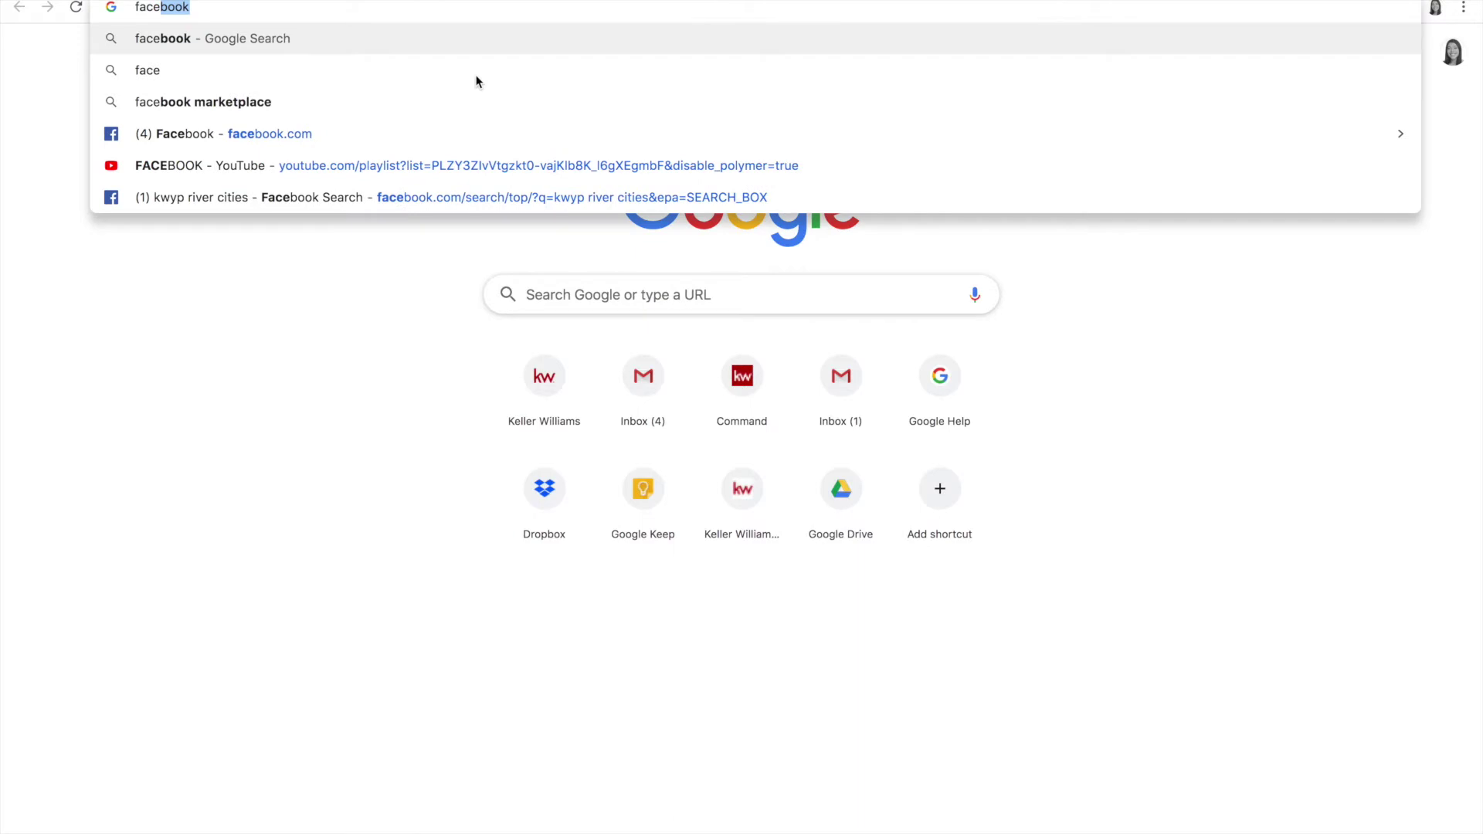
{"action": "key", "text": "Down"}
{"action": "key", "text": "Down"}
{"action": "key", "text": "Down"}
{"action": "key", "text": "Return"}
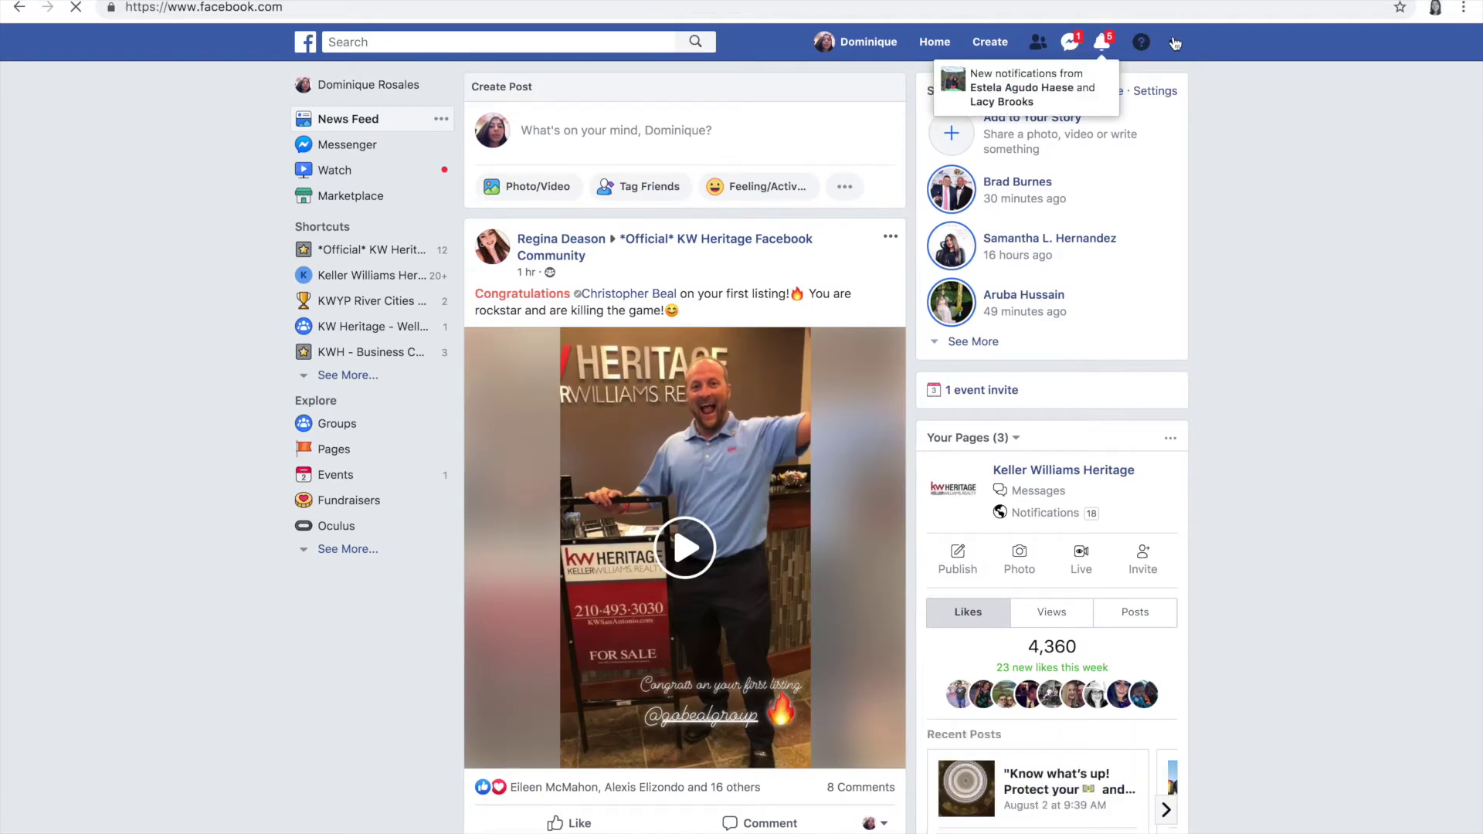
{"action": "left_click", "coordinate": [1172, 46]}
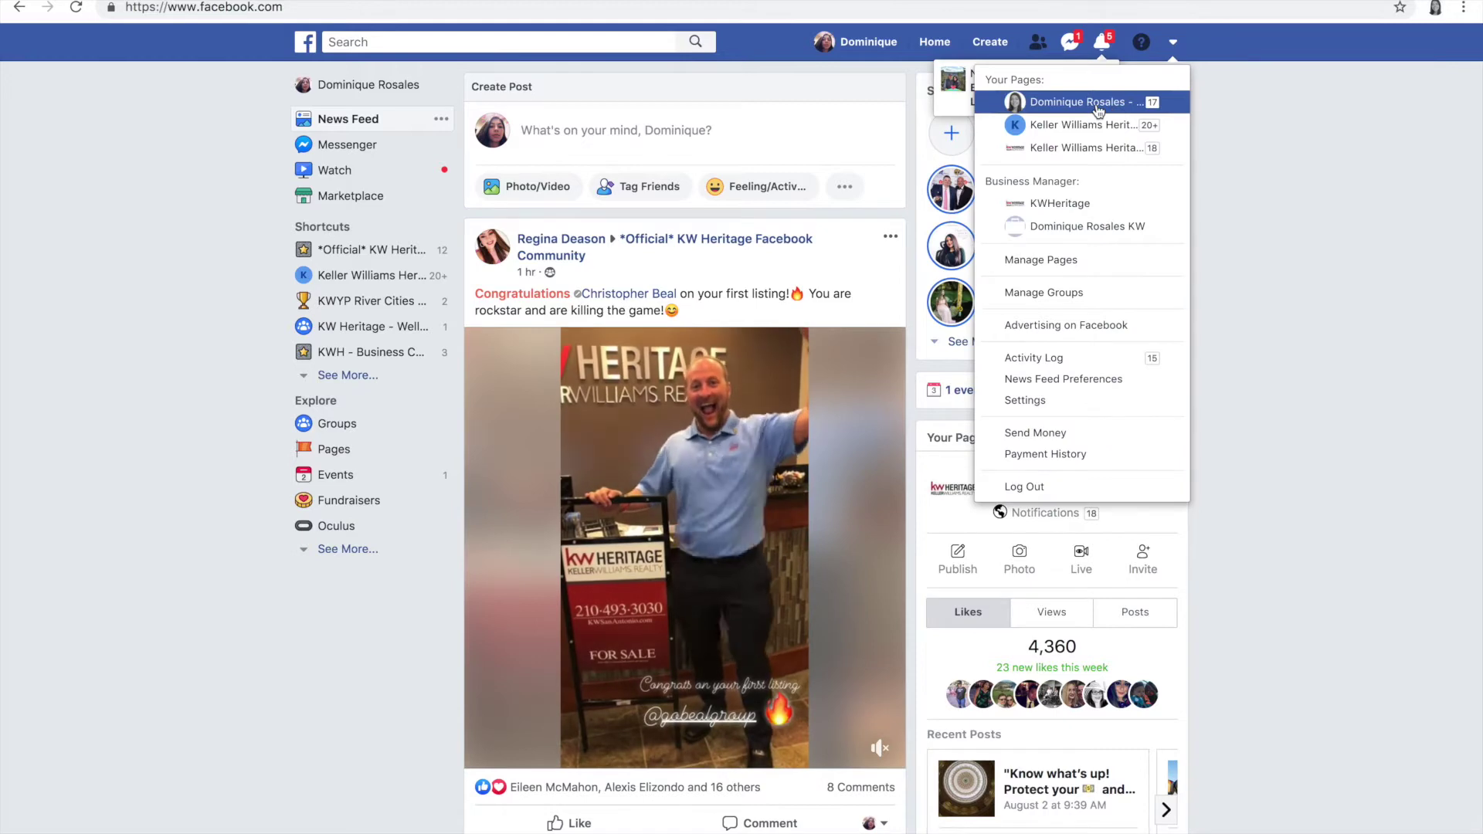
{"action": "left_click", "coordinate": [1084, 106]}
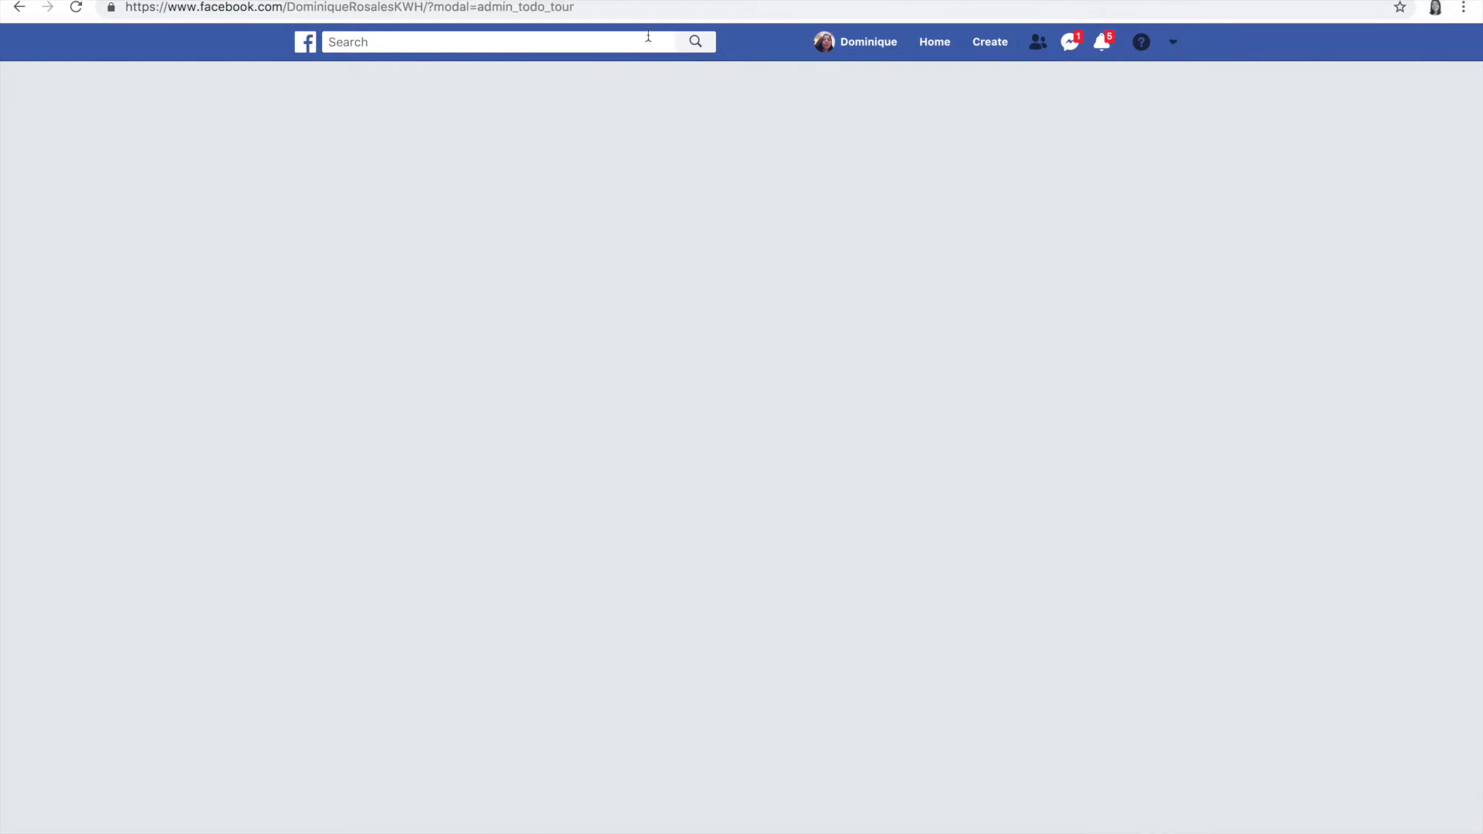
Step: Open the personal Facebook profile, copy its web address, and return to the Gmail tab
{"action": "left_click", "coordinate": [604, 11]}
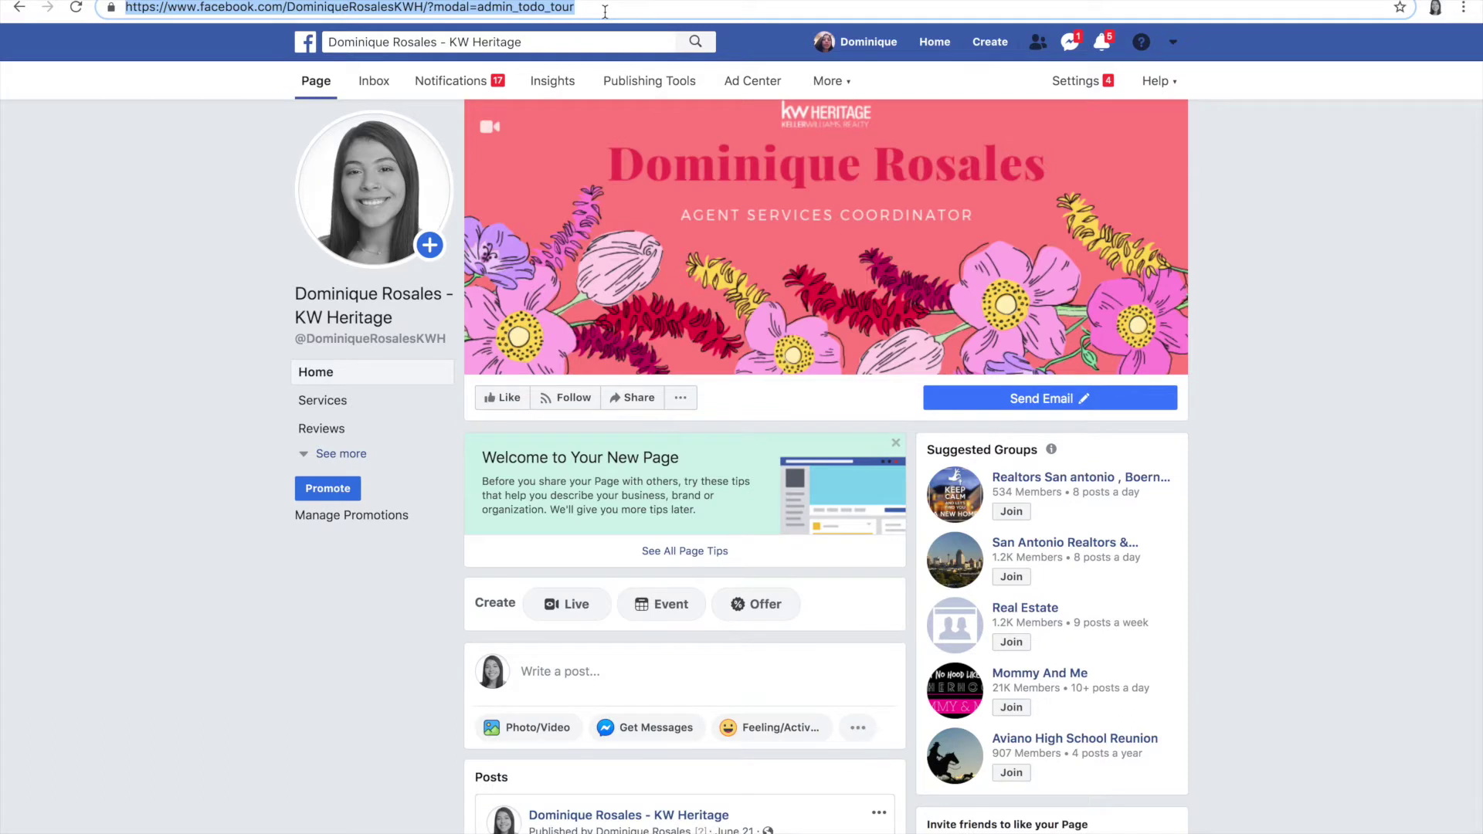
{"action": "mouse_move", "coordinate": [503, 167]}
{"action": "left_click", "coordinate": [822, 44]}
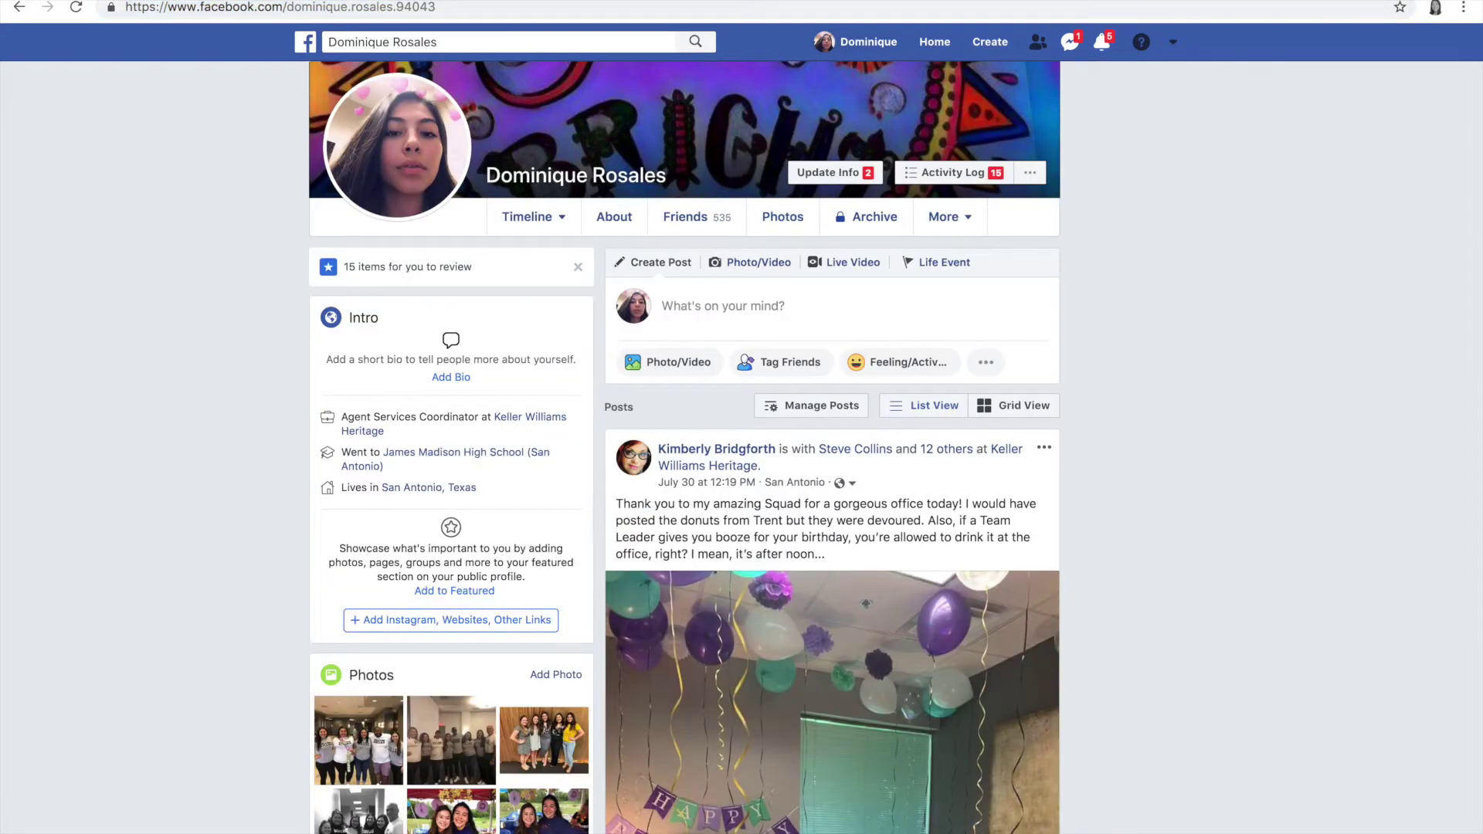
{"action": "left_click", "coordinate": [416, 7]}
{"action": "key", "text": "ctrl+c"}
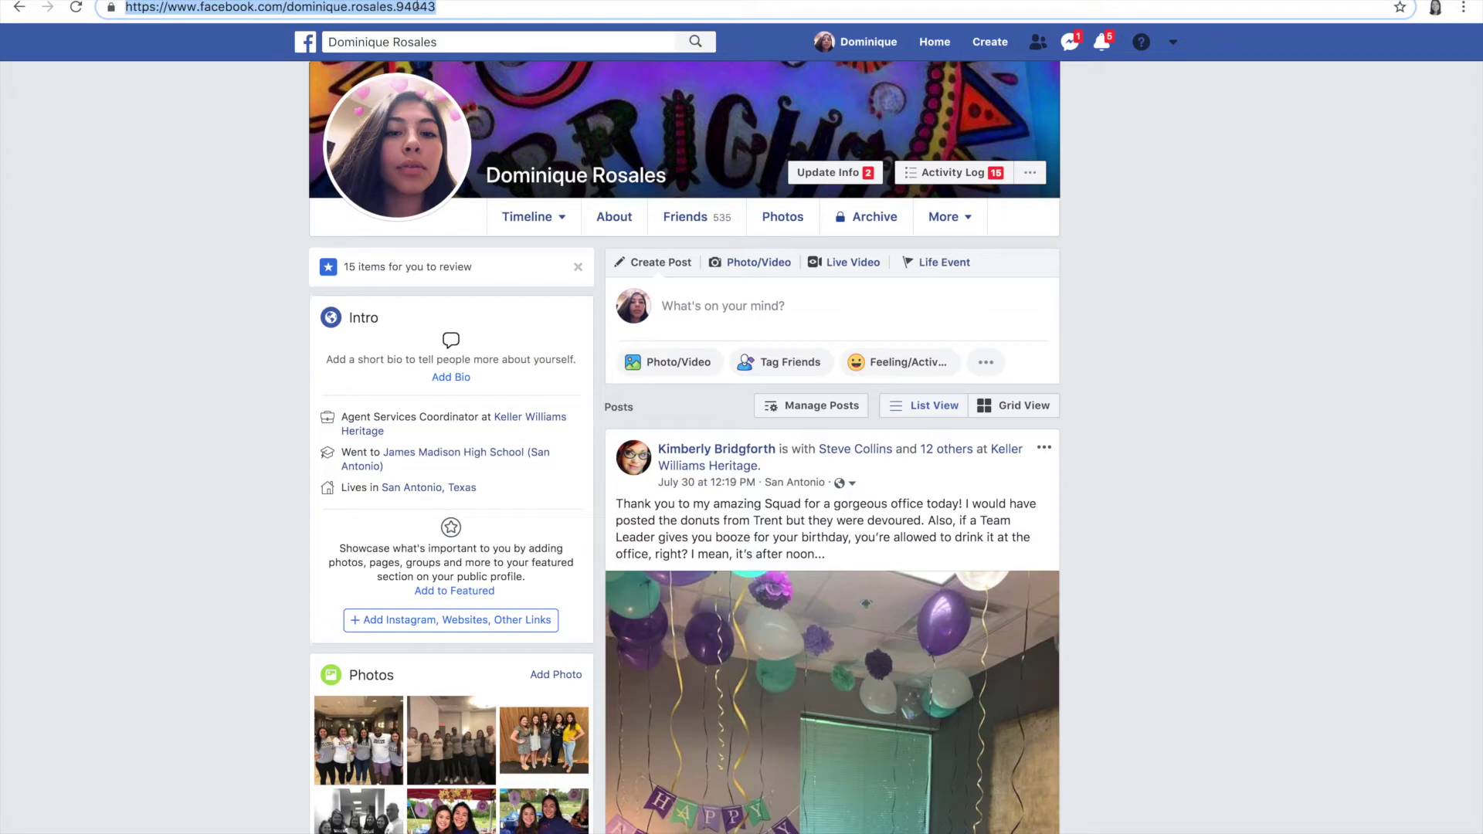
{"action": "left_click", "coordinate": [232, 1]}
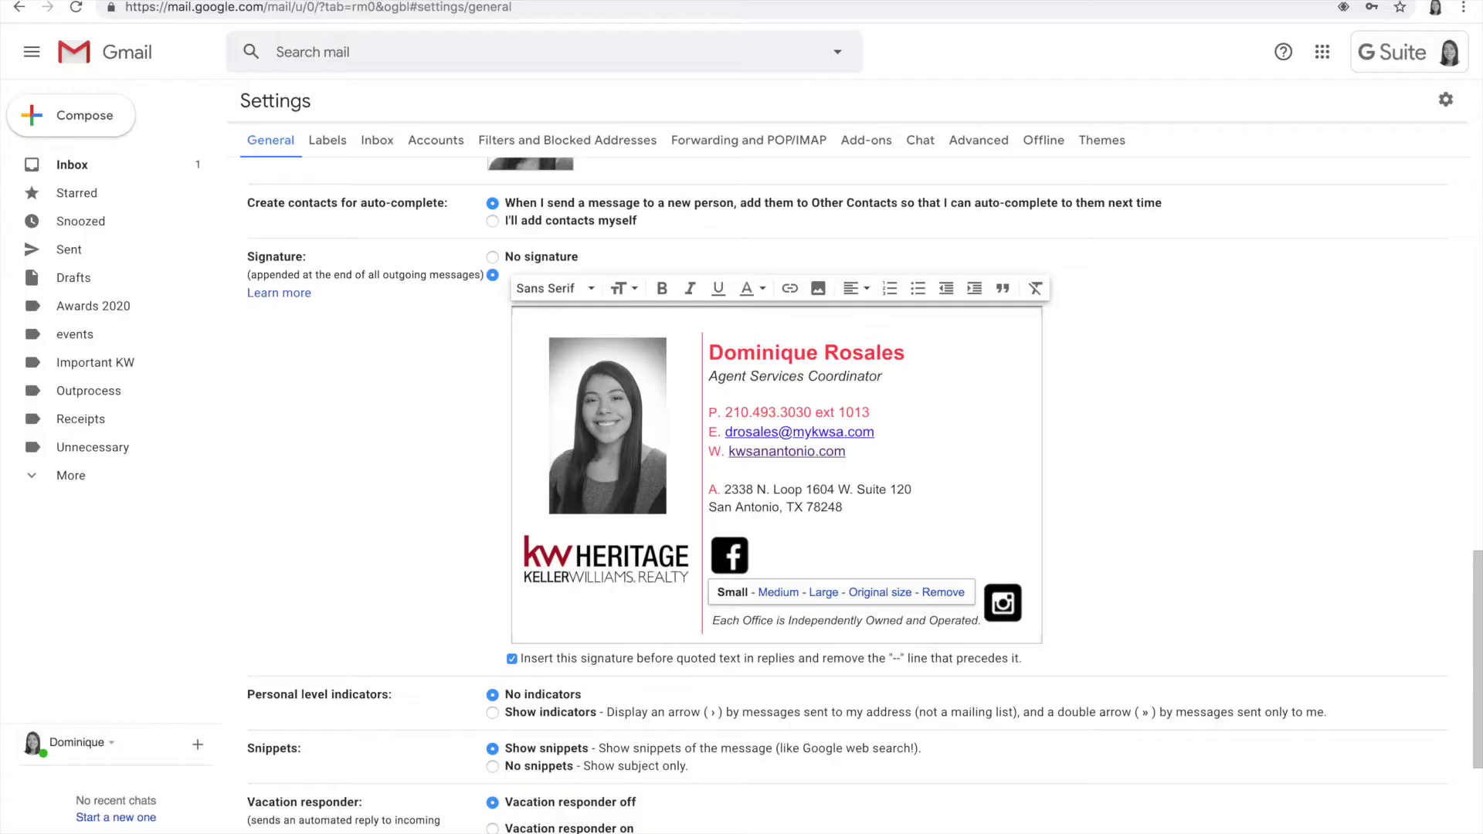
Step: Link the signature's Facebook icon to the copied Facebook profile address
{"action": "left_click", "coordinate": [760, 559]}
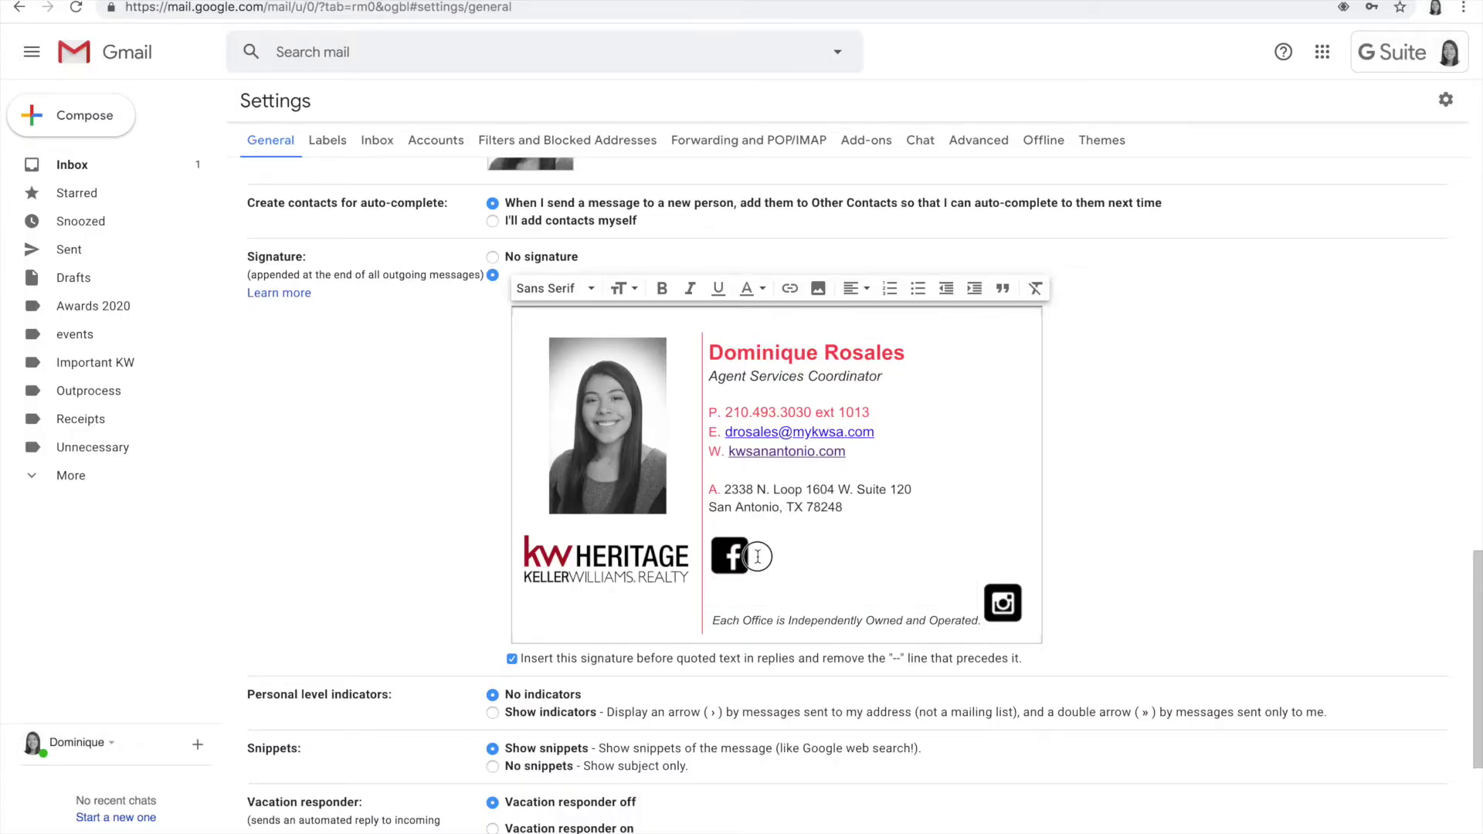
{"action": "left_click", "coordinate": [716, 556]}
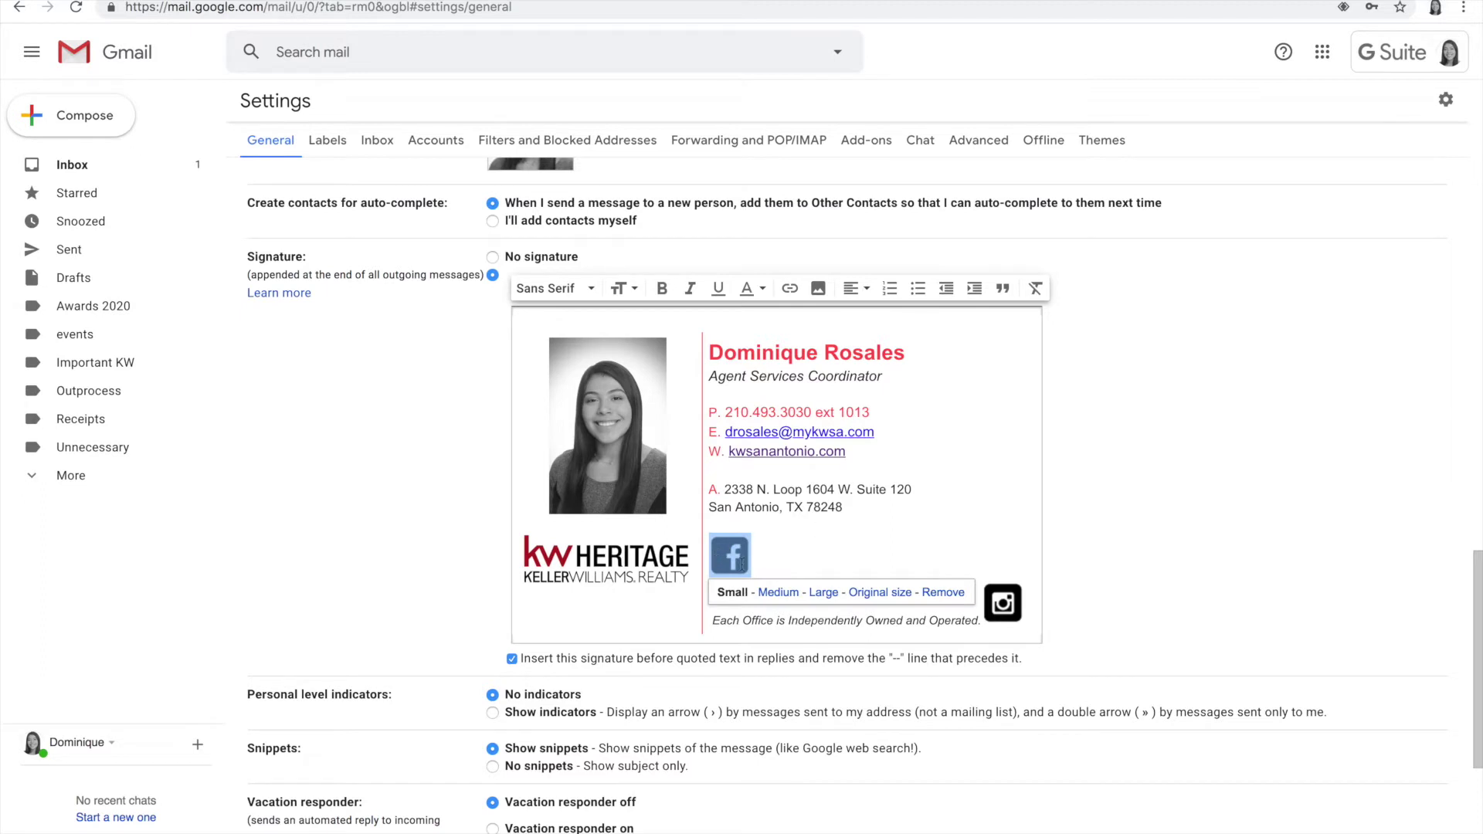
{"action": "left_click", "coordinate": [789, 288]}
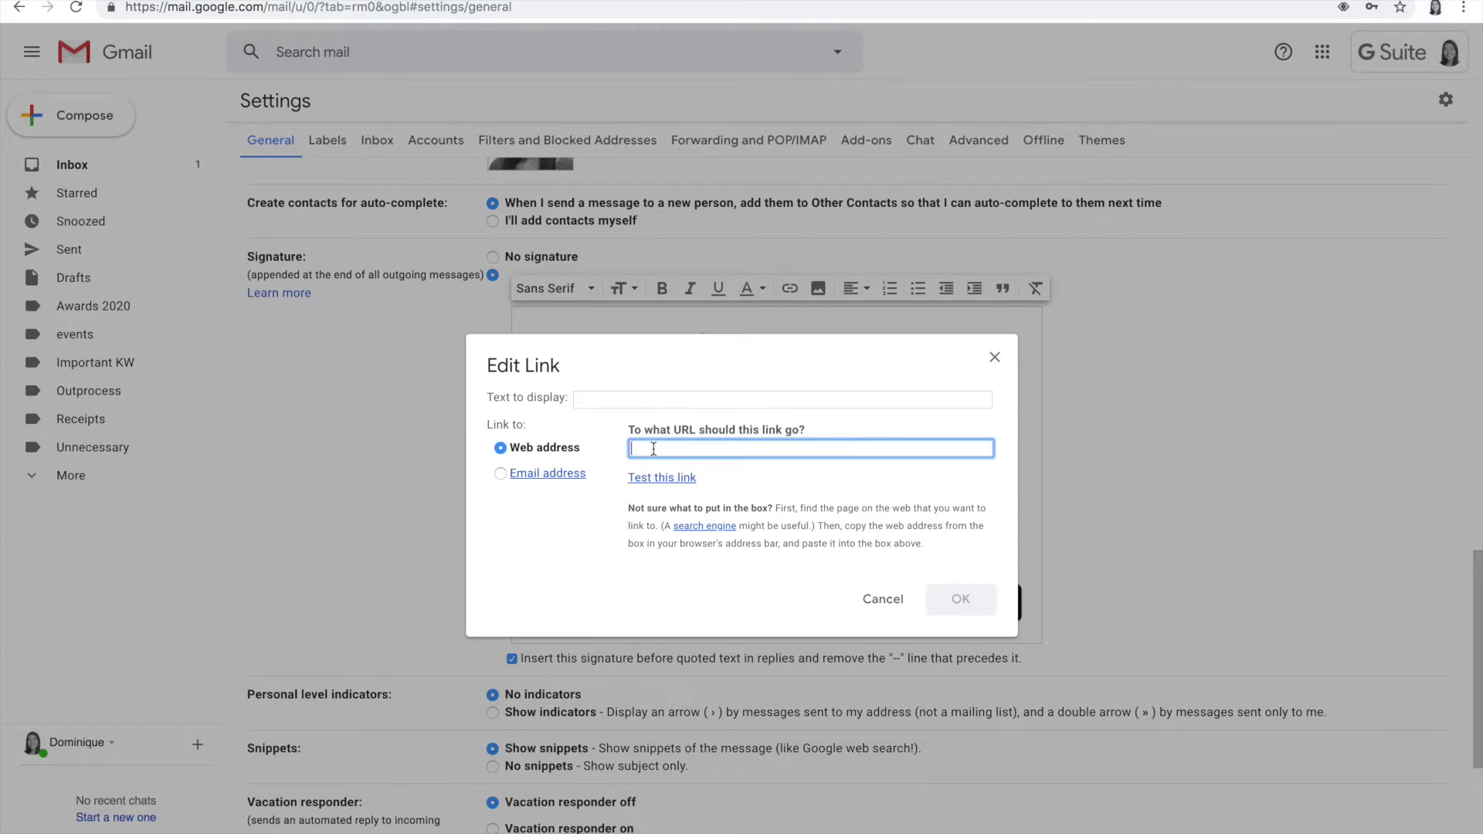
{"action": "key", "text": "ctrl+v"}
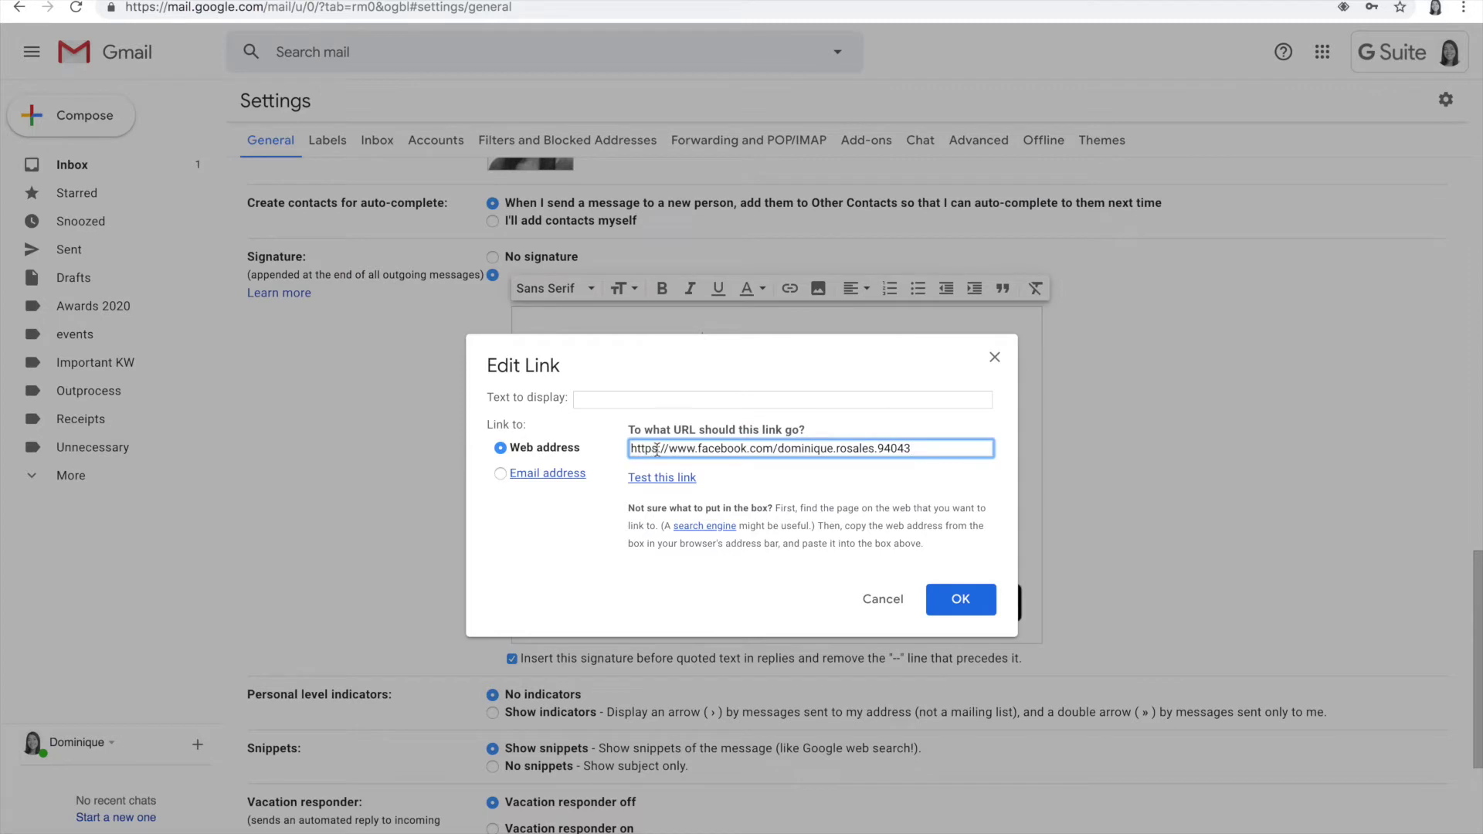
{"action": "left_click", "coordinate": [960, 599]}
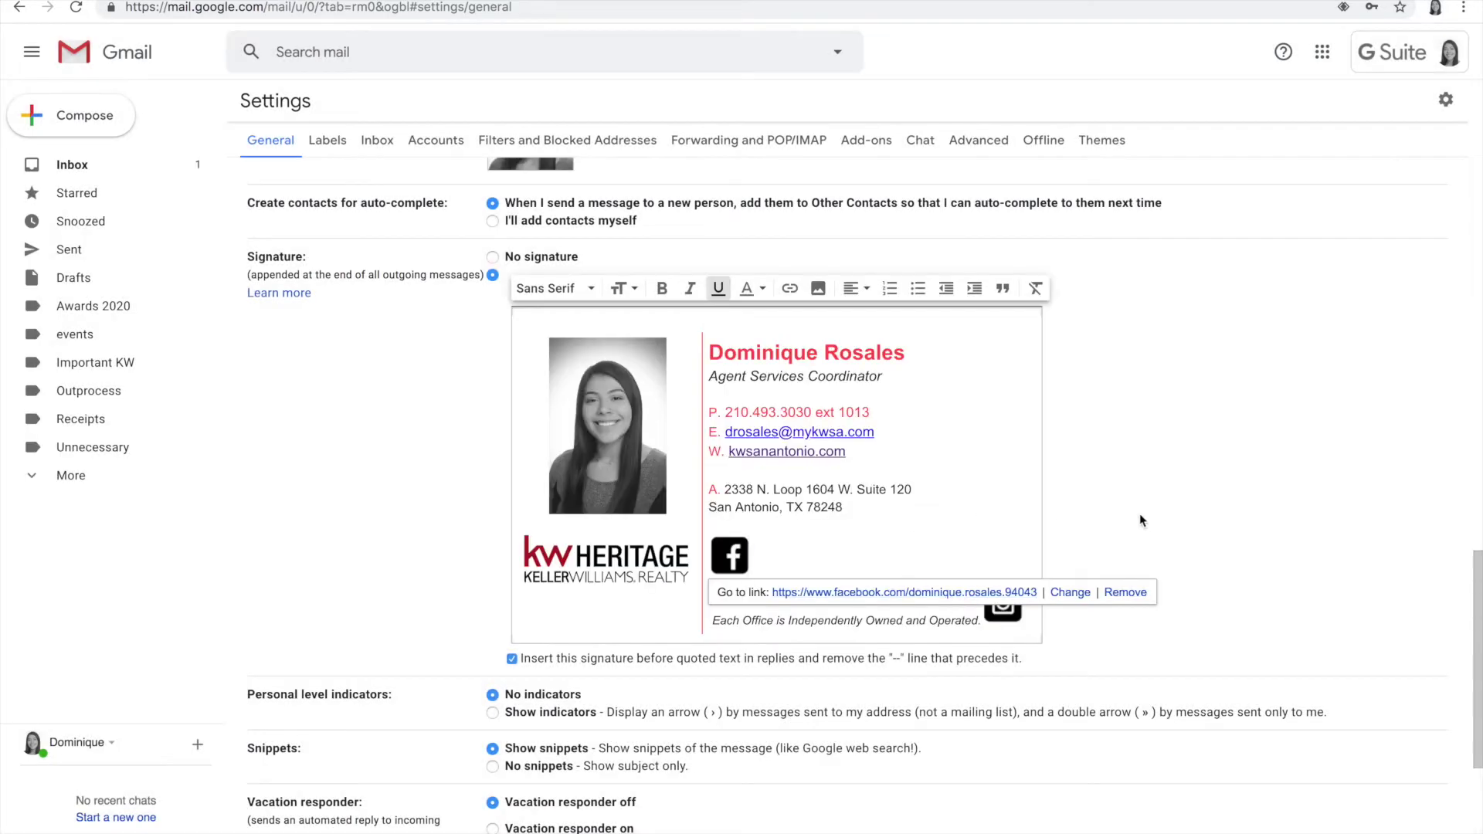
Step: Verify the Facebook icon's link, then select the Instagram icon and open a new tab
{"action": "left_click", "coordinate": [1135, 515]}
{"action": "left_click", "coordinate": [730, 555]}
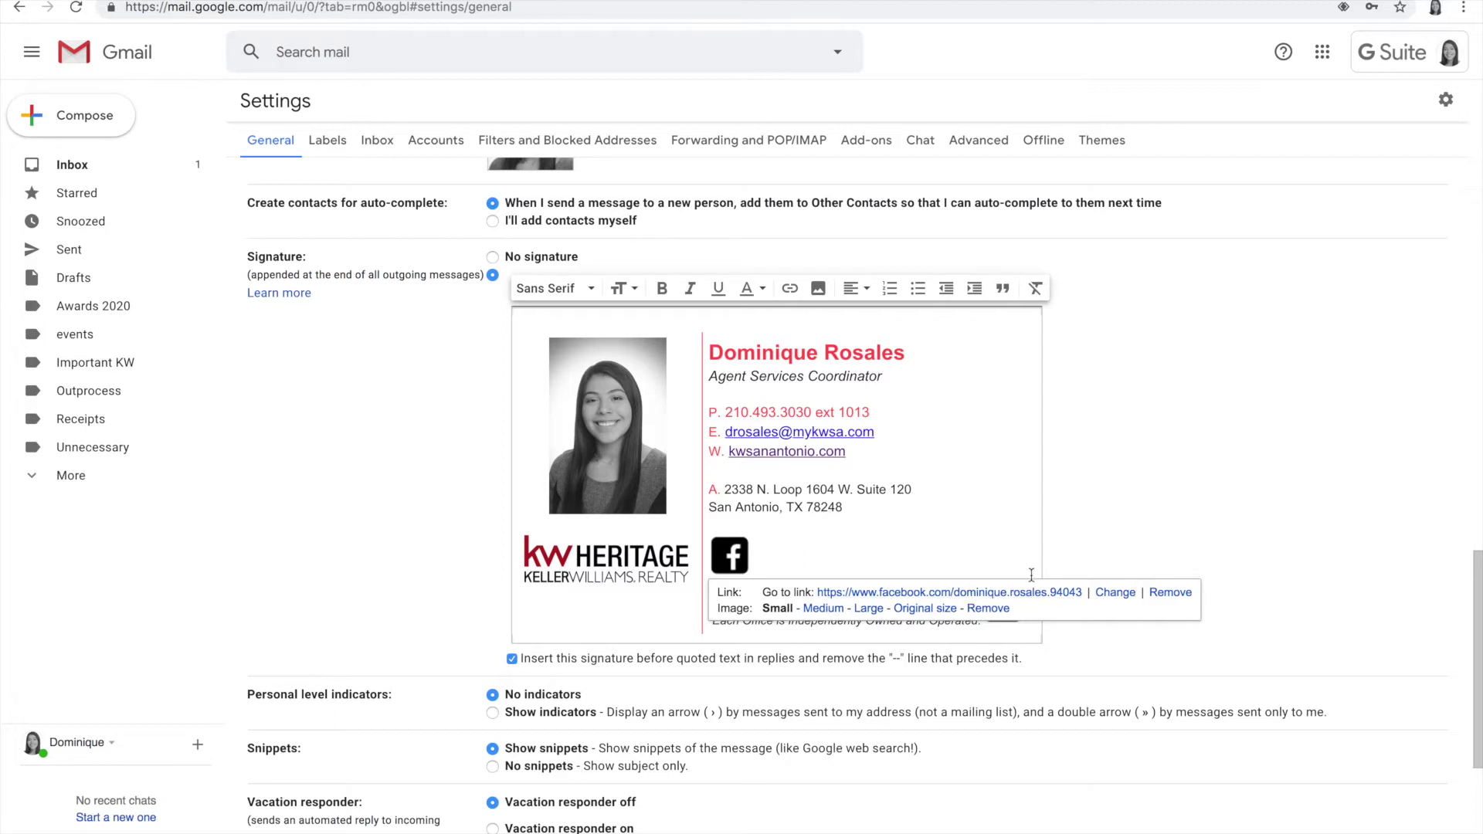
{"action": "left_click", "coordinate": [1115, 513]}
{"action": "left_click", "coordinate": [1003, 602]}
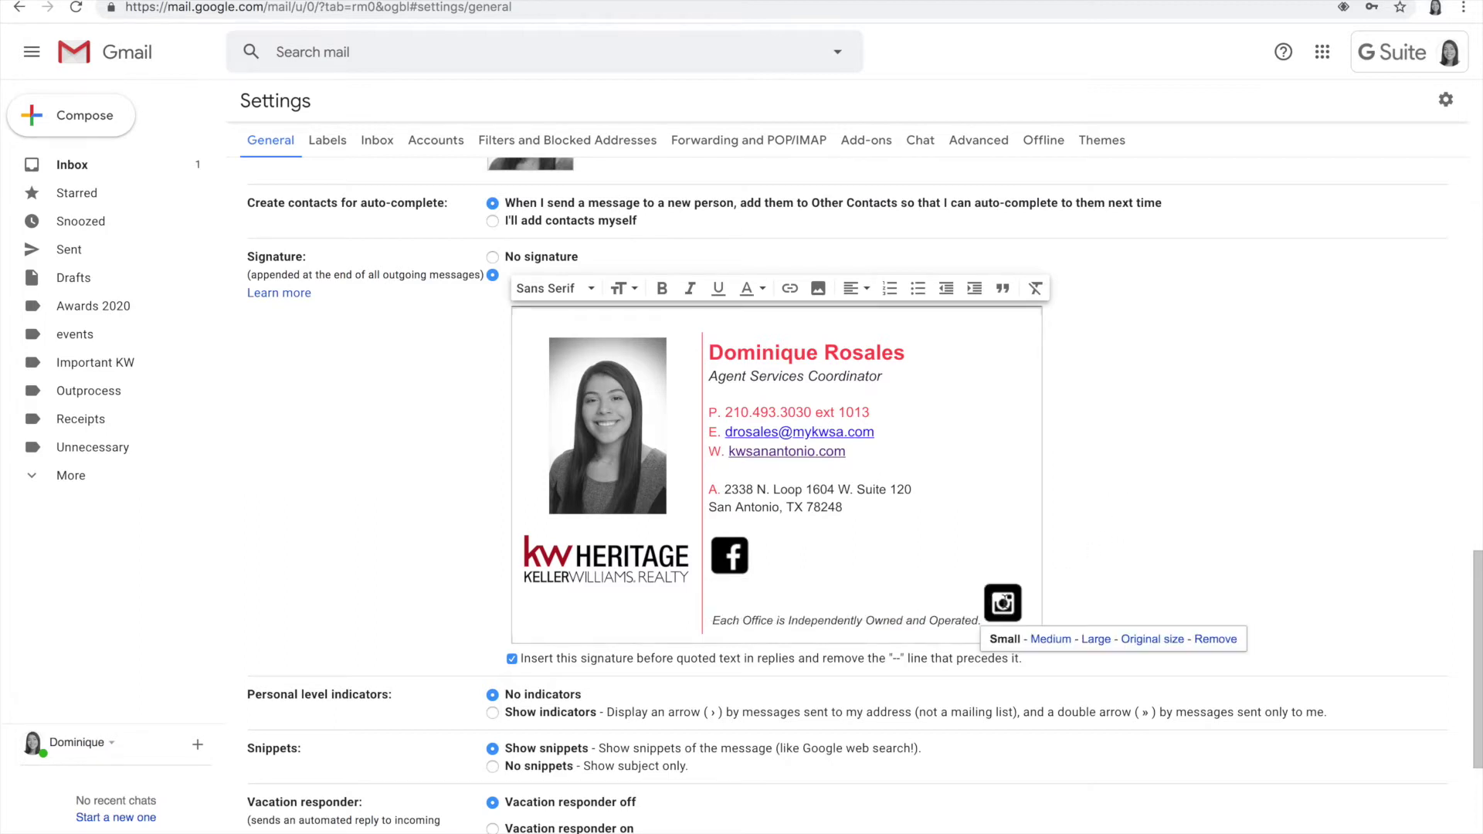
{"action": "key", "text": "ctrl+t"}
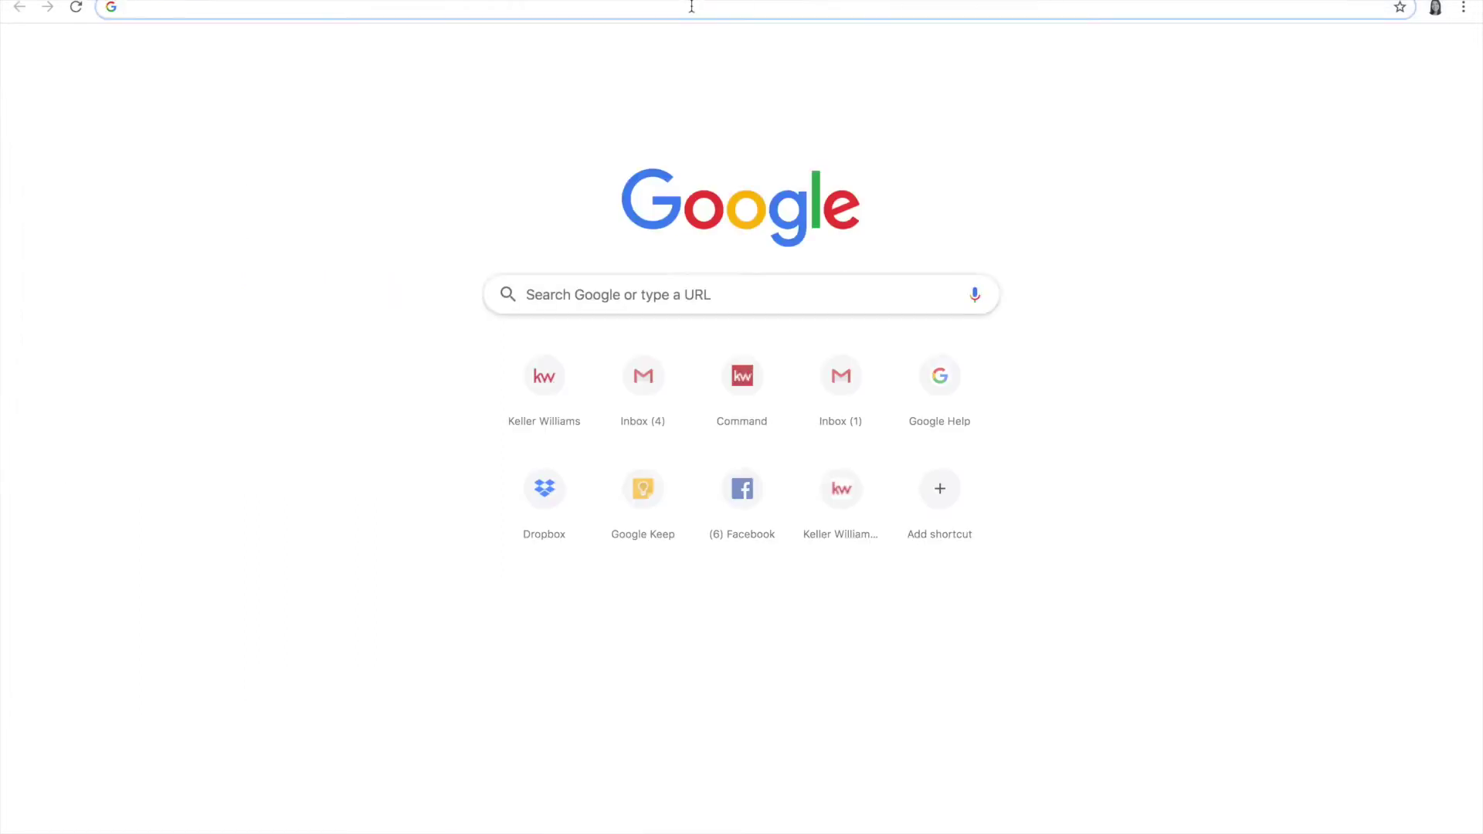
Step: Search for Instagram, open instagram.com, continue with the signed-in account and dismiss the notifications prompt
{"action": "type", "text": "insta"}
{"action": "key", "text": "Return"}
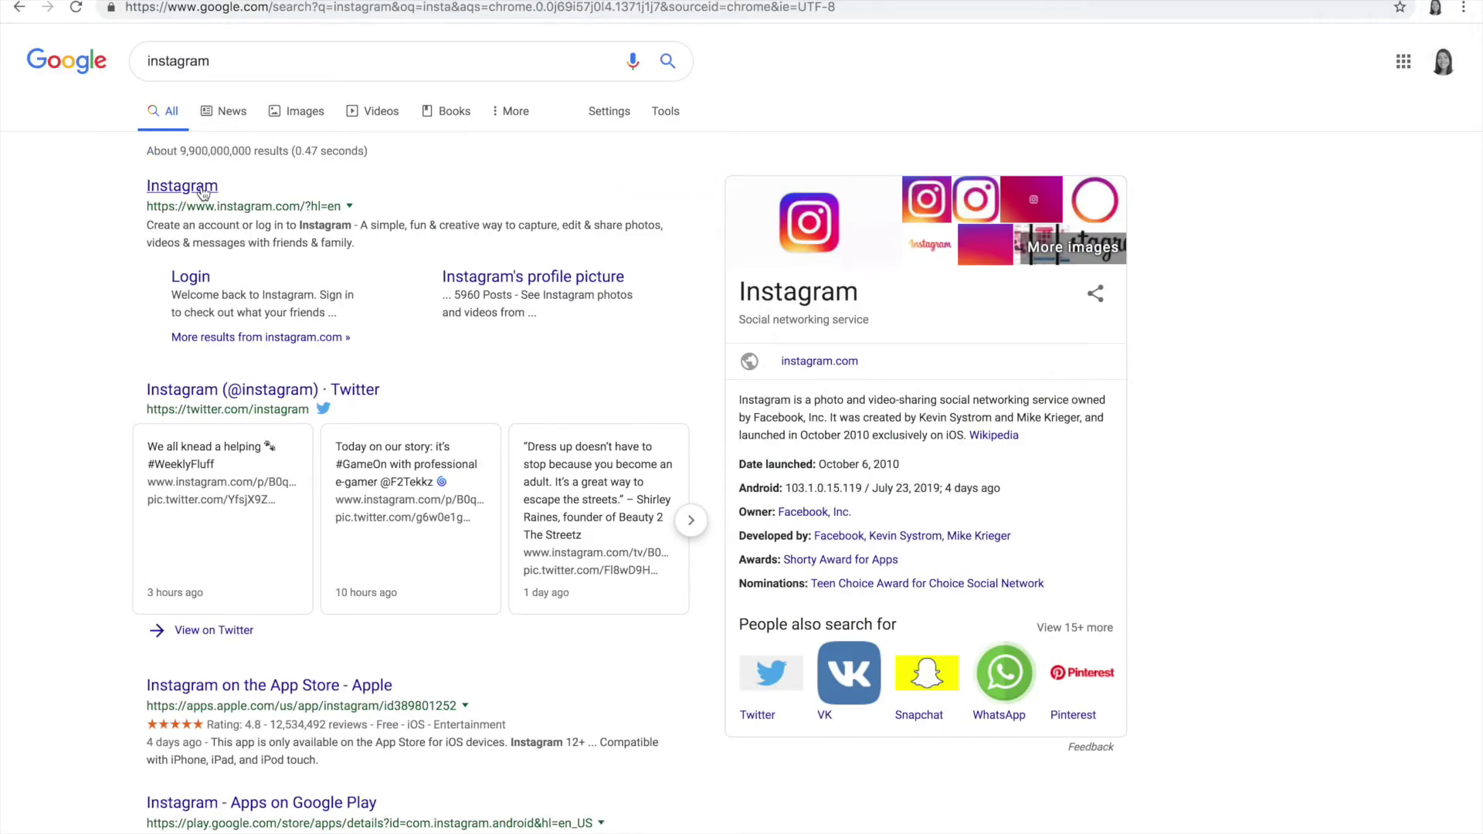
{"action": "left_click", "coordinate": [201, 186]}
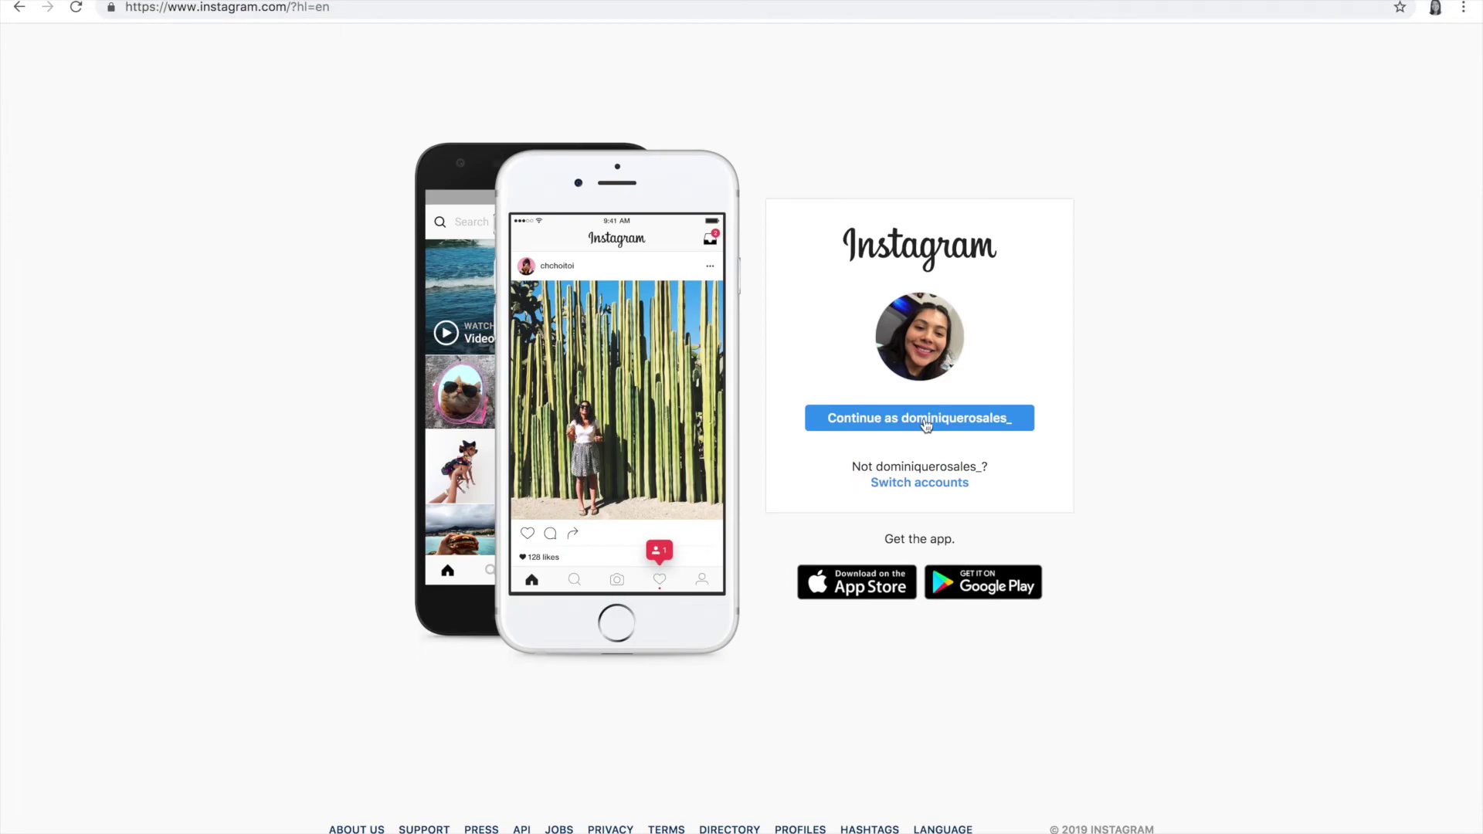
{"action": "left_click", "coordinate": [925, 421]}
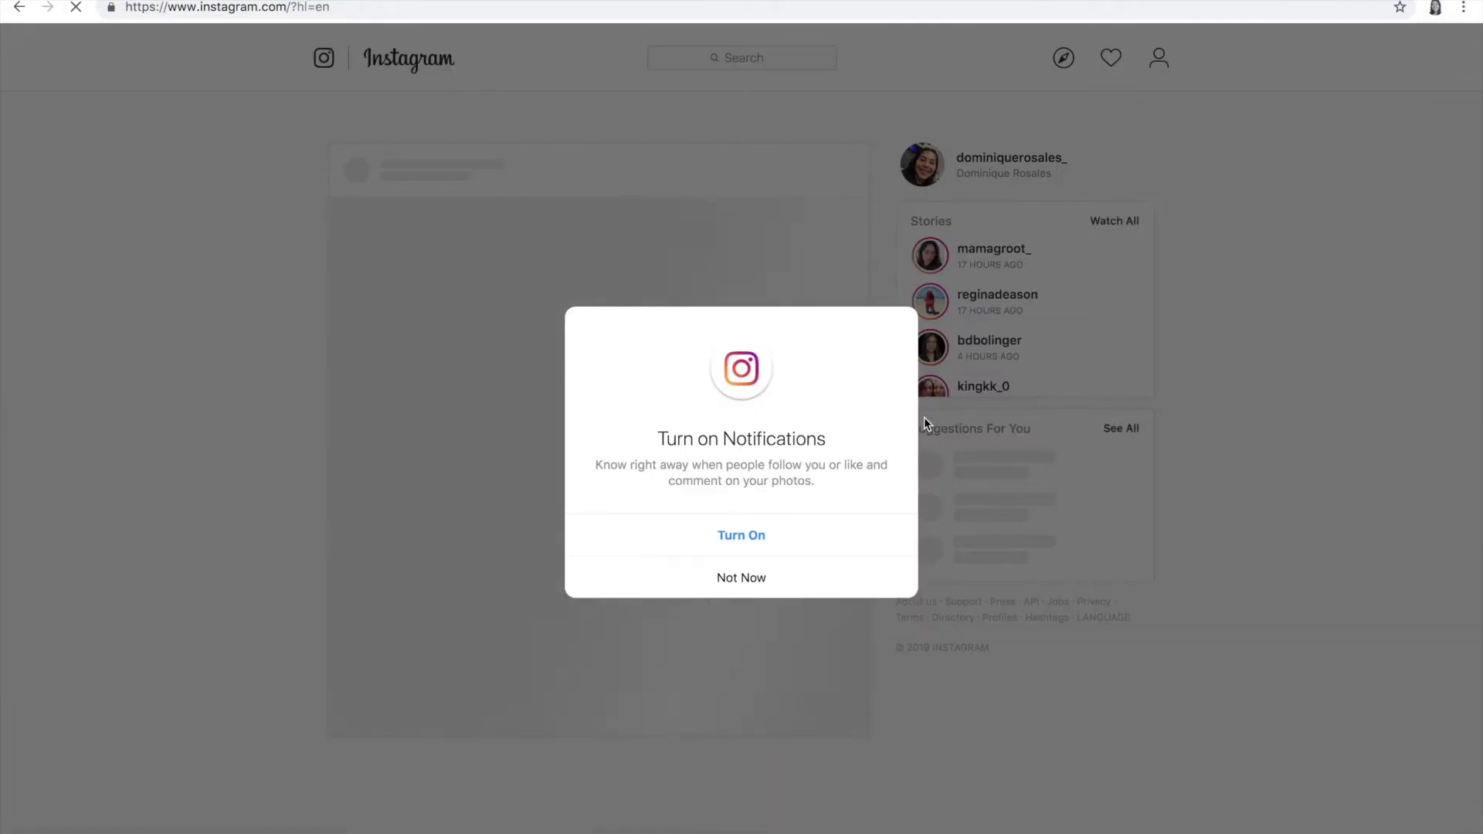
{"action": "left_click", "coordinate": [747, 586]}
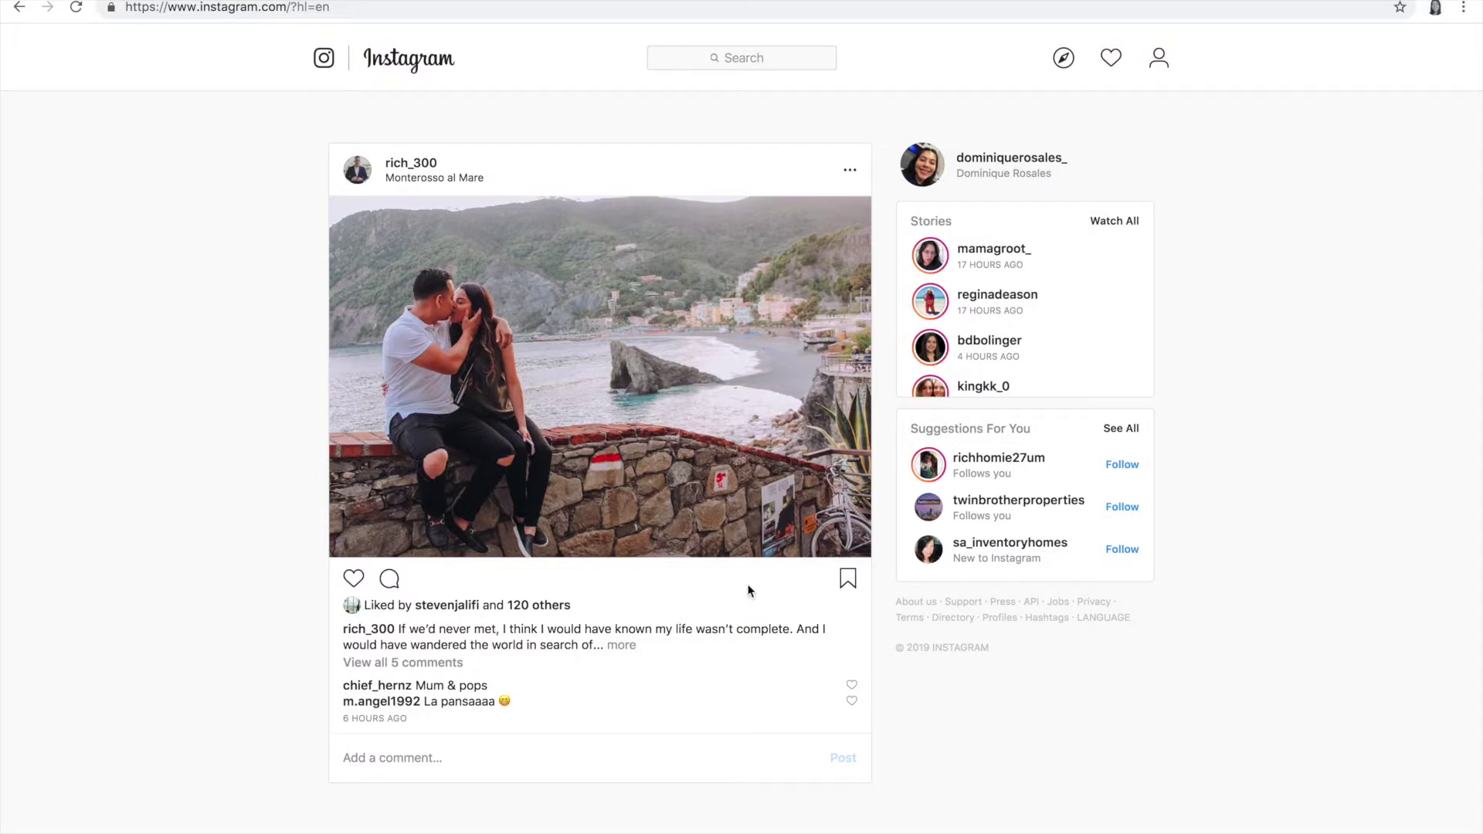
Step: Open the personal Instagram profile, copy its web address, and return to the Gmail tab
{"action": "left_click", "coordinate": [354, 579]}
{"action": "left_click", "coordinate": [986, 159]}
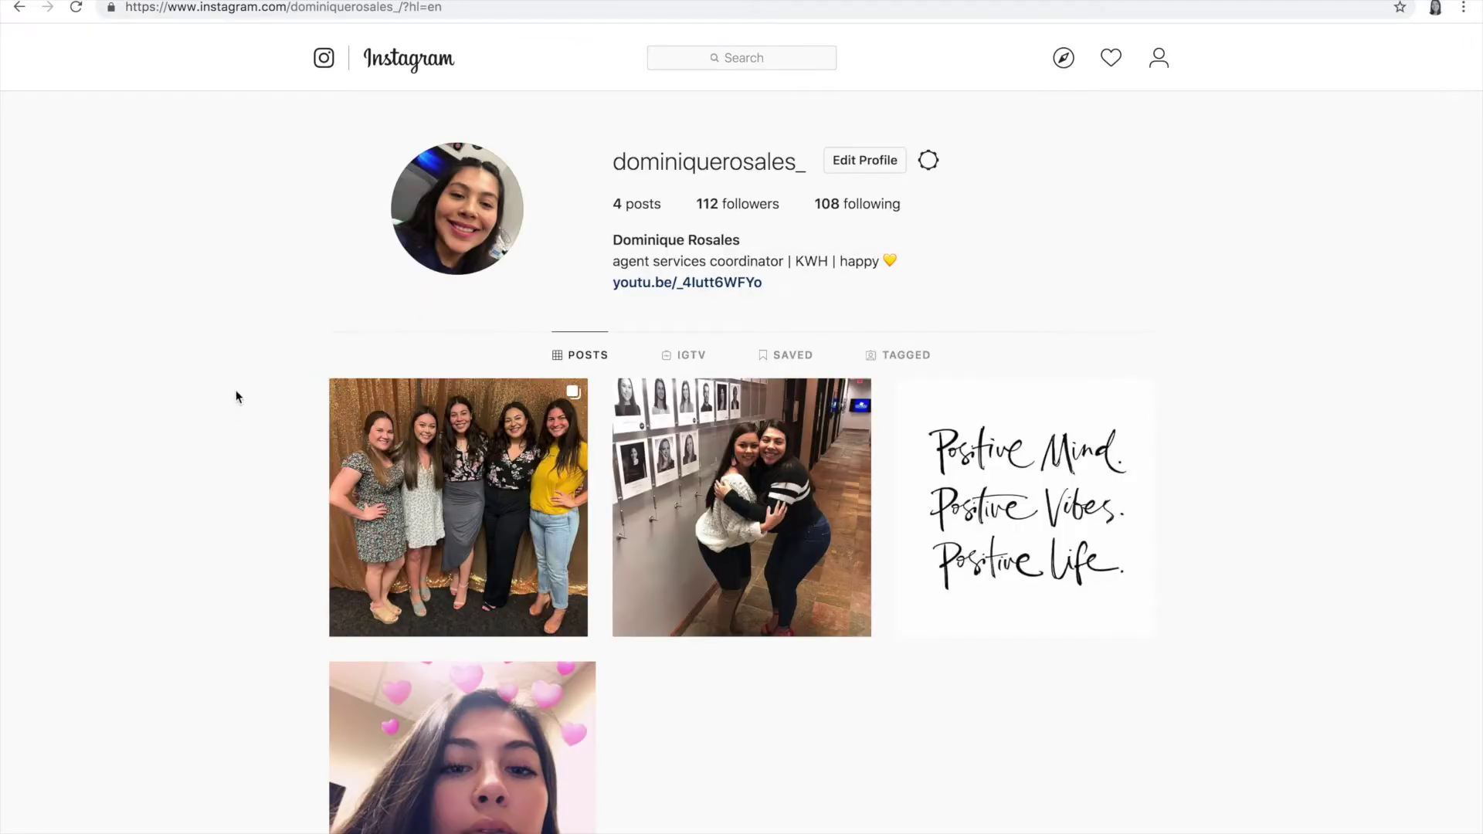
{"action": "scroll", "coordinate": [236, 396], "scroll_direction": "down", "scroll_amount": 2}
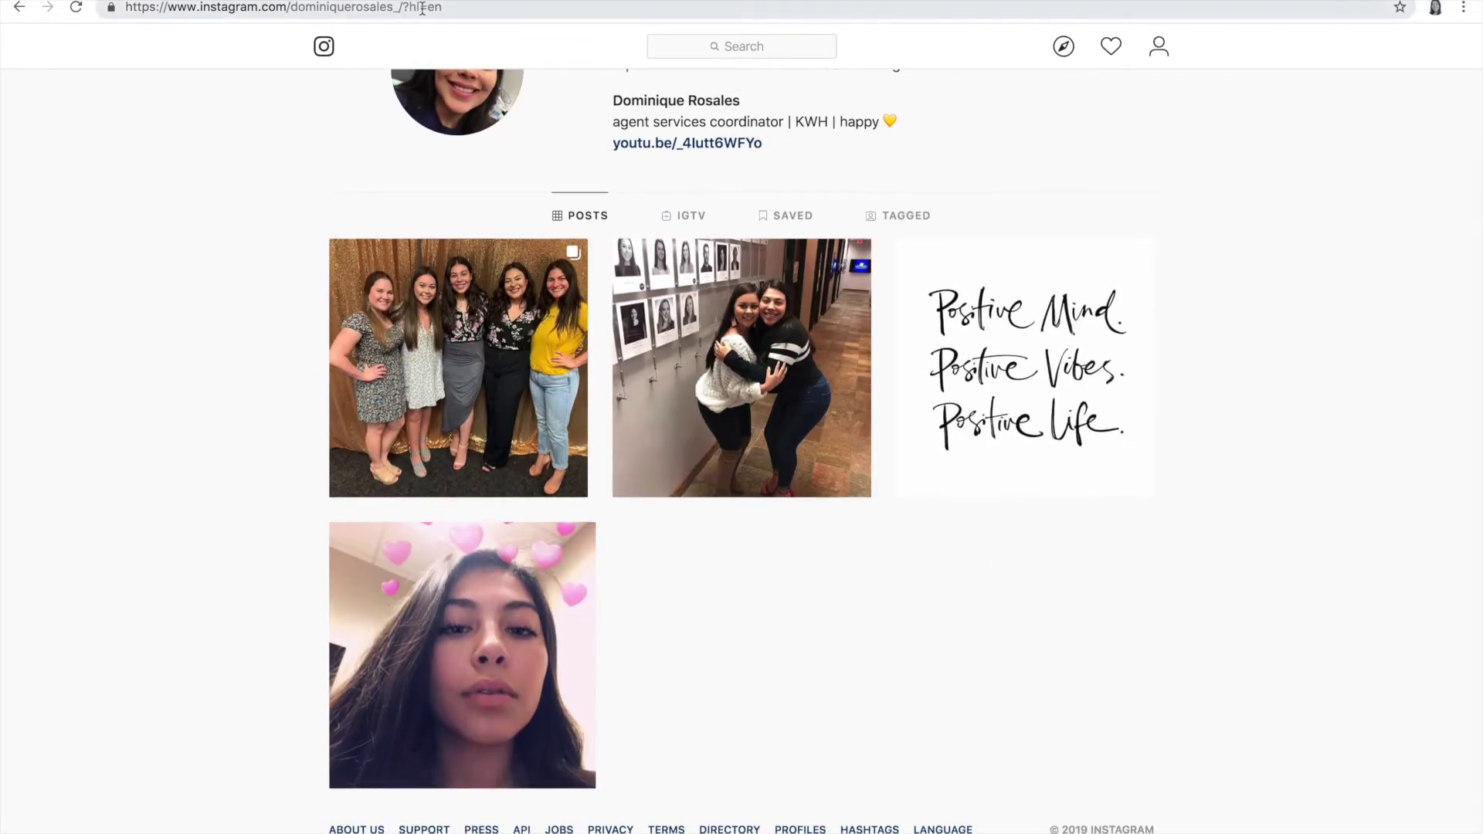
{"action": "left_click", "coordinate": [422, 8]}
{"action": "key", "text": "ctrl+c"}
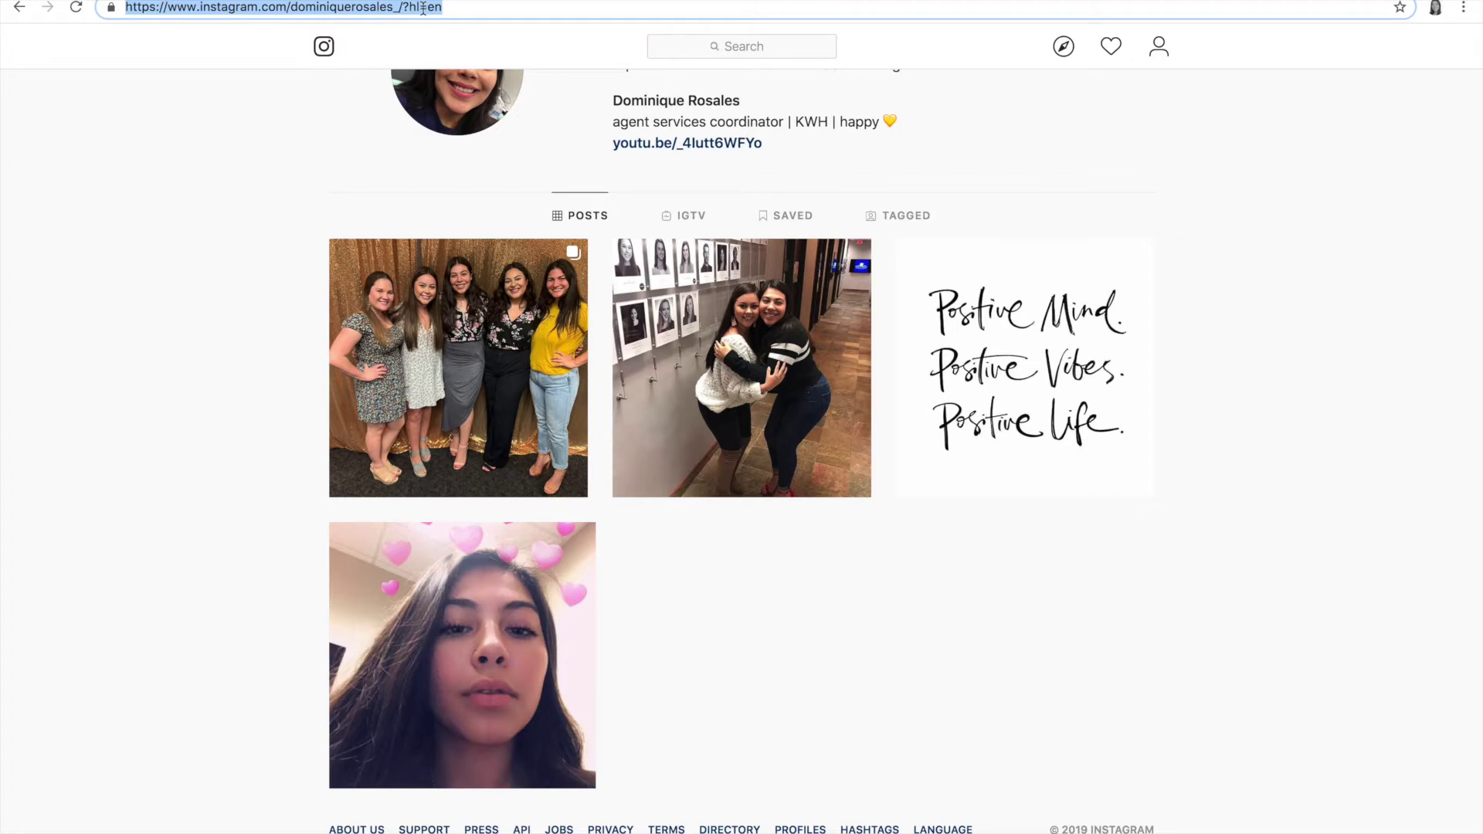
{"action": "left_click", "coordinate": [123, 20]}
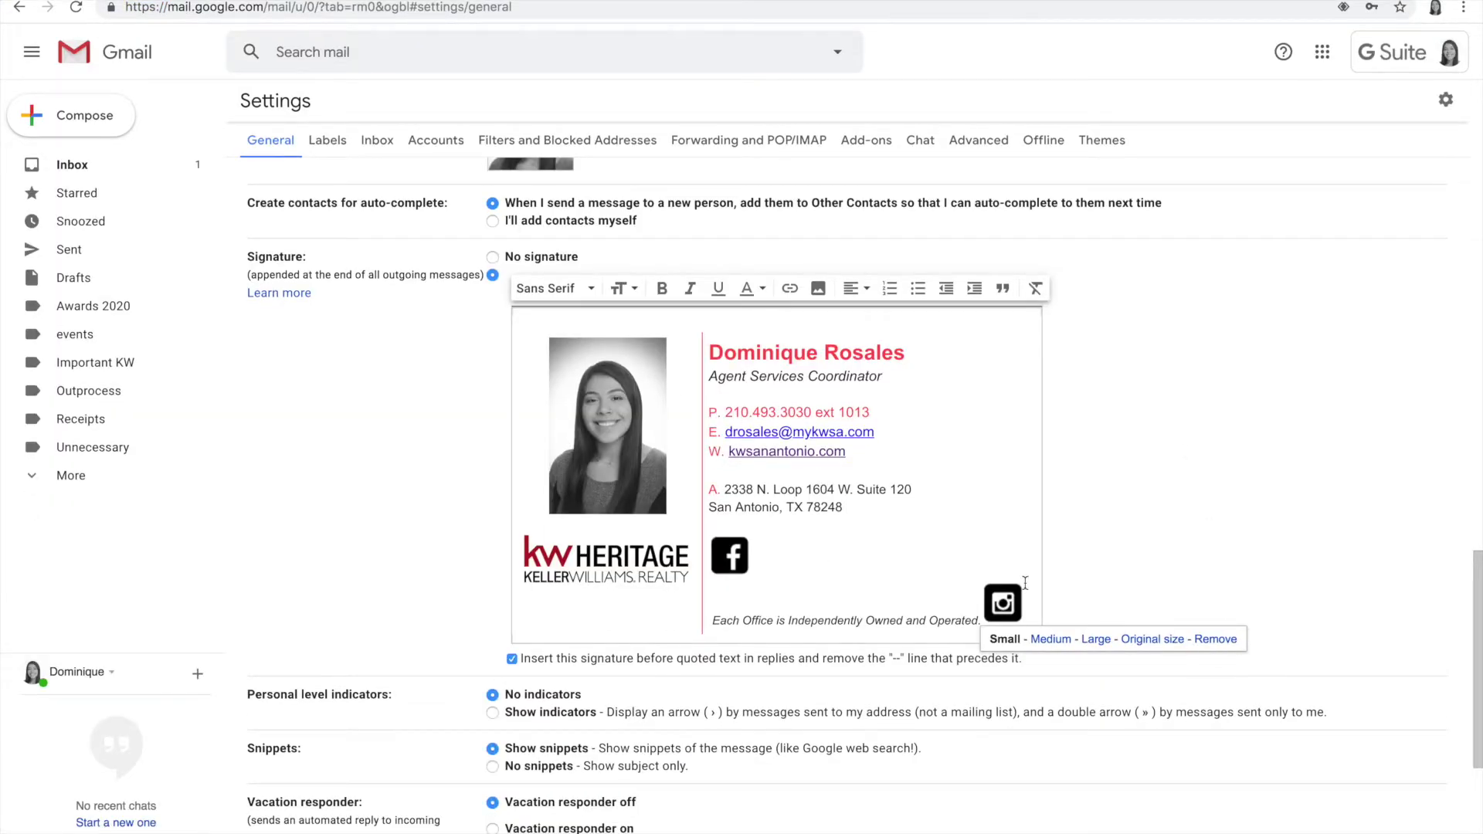
Step: Link the Instagram icon to the pasted Instagram profile address and check the link
{"action": "left_click_drag", "start_coordinate": [1030, 597], "coordinate": [994, 600]}
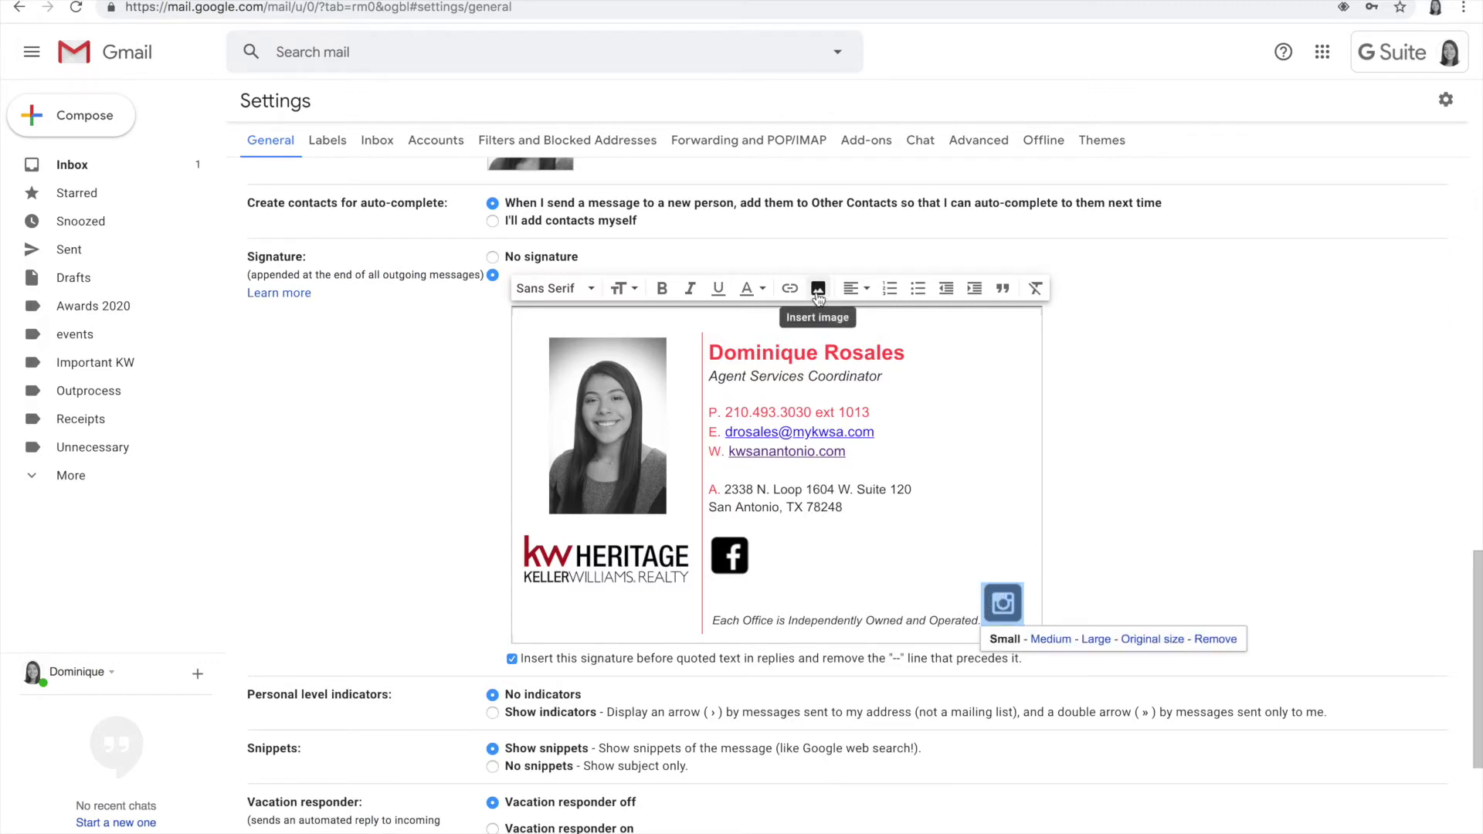
{"action": "left_click", "coordinate": [791, 293]}
{"action": "left_click", "coordinate": [658, 448]}
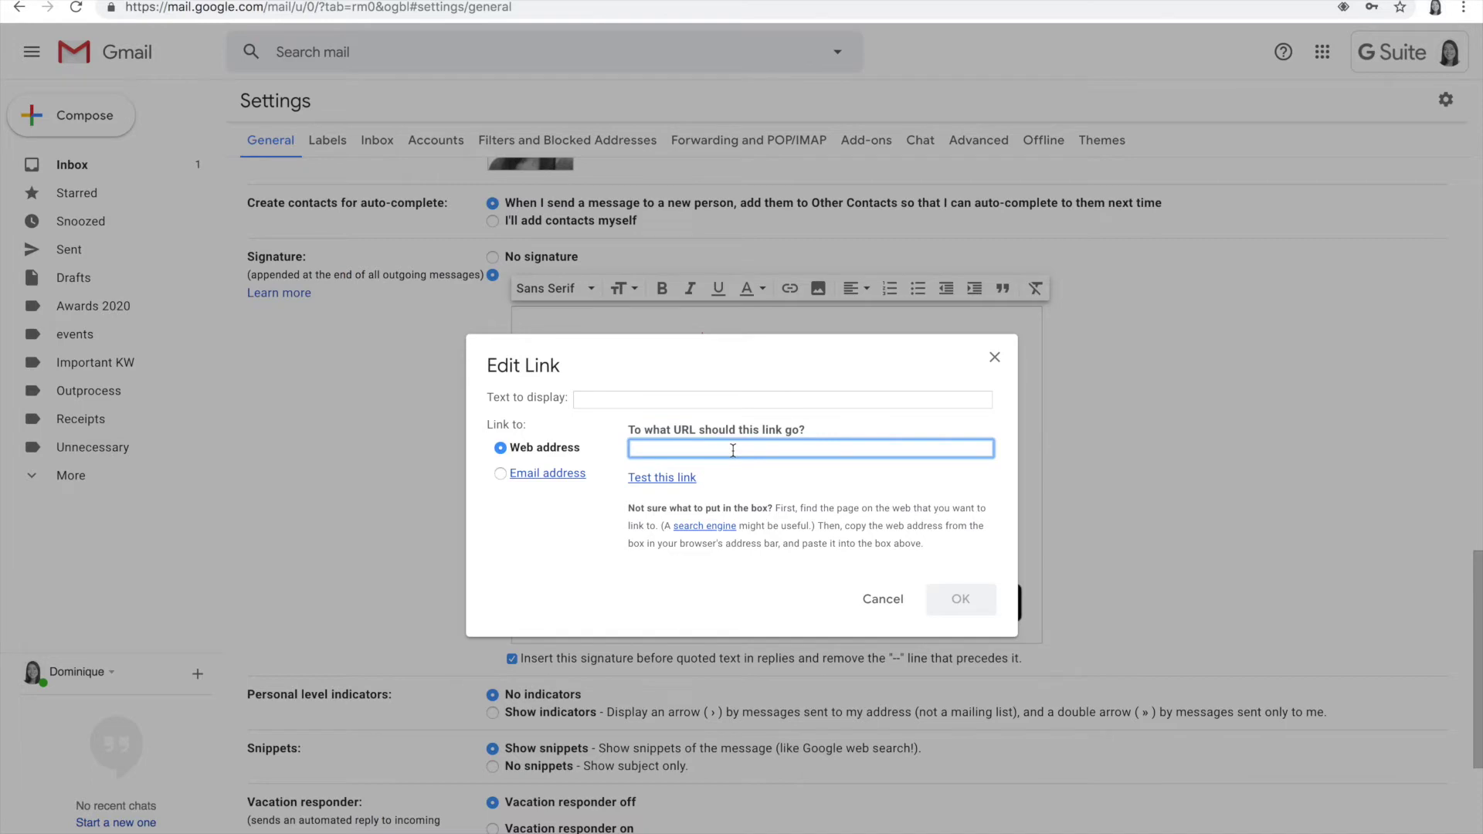
{"action": "key", "text": "ctrl+v"}
{"action": "left_click", "coordinate": [960, 599]}
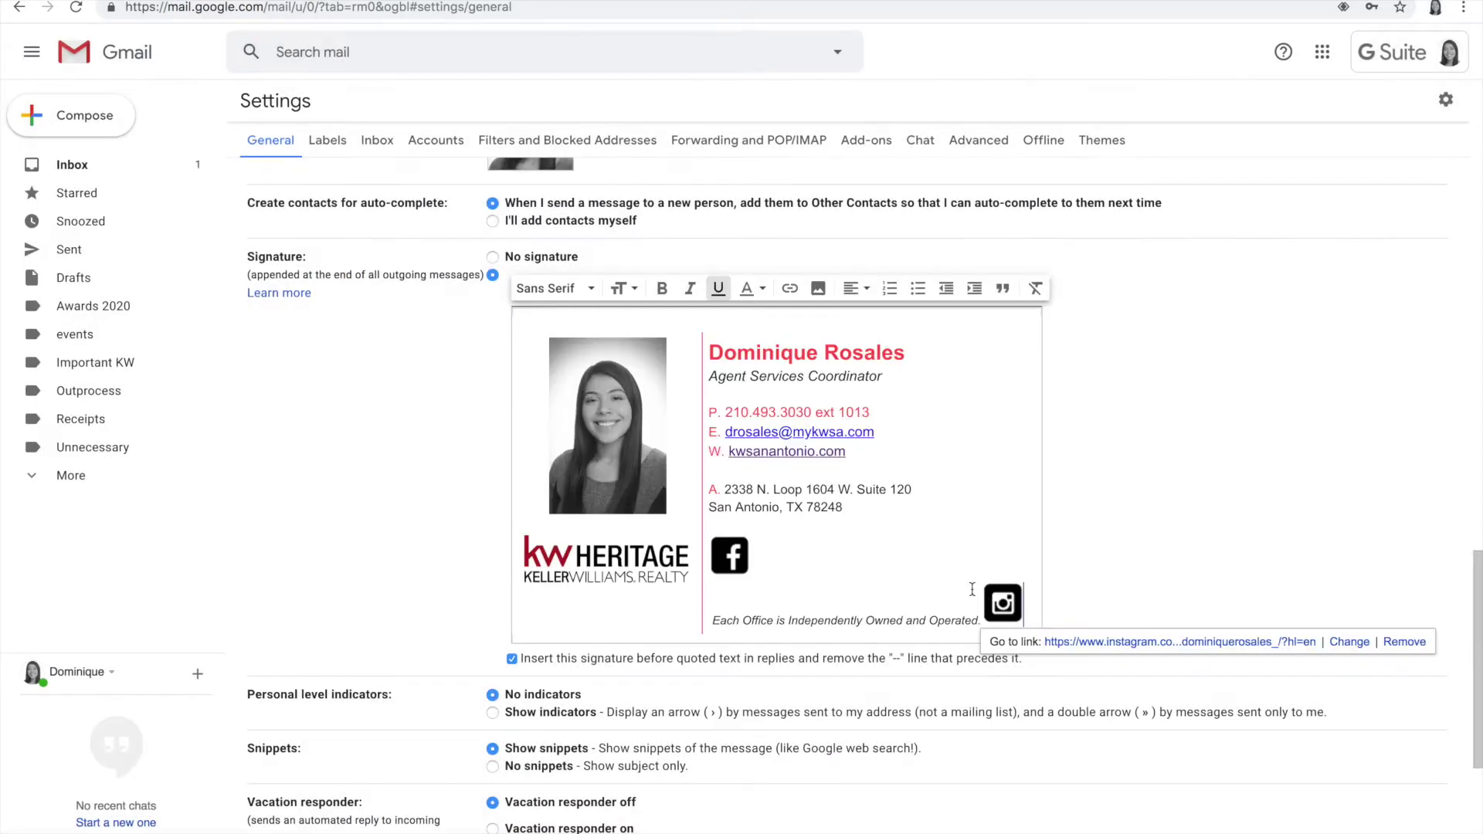
{"action": "left_click", "coordinate": [1018, 599]}
{"action": "left_click", "coordinate": [1020, 597]}
{"action": "left_click", "coordinate": [1018, 598]}
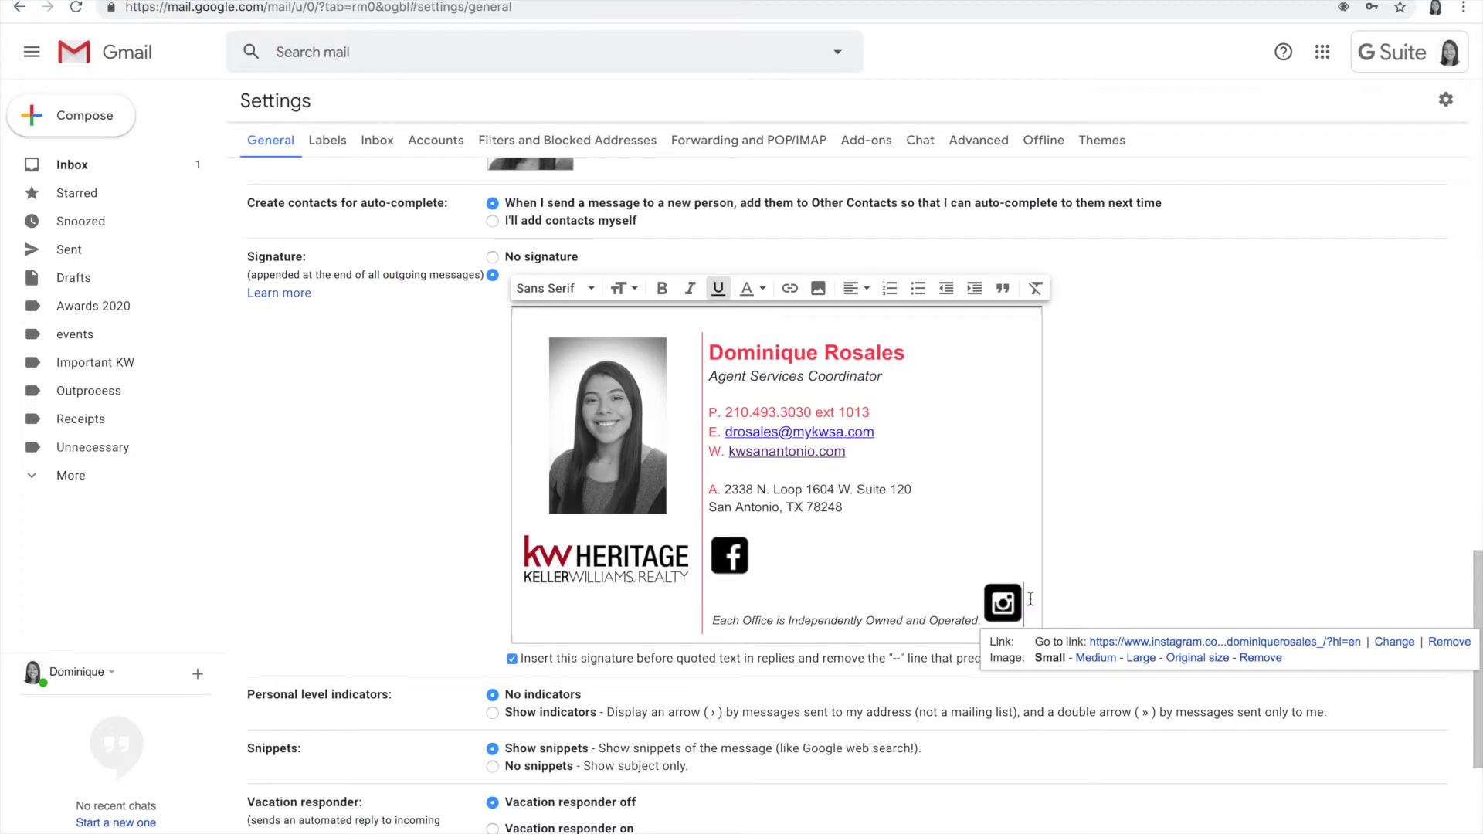
Step: Drag the Instagram icon up beside the Facebook icon in the signature
{"action": "left_click", "coordinate": [1030, 599]}
{"action": "left_click_drag", "start_coordinate": [1003, 602], "coordinate": [797, 563]}
{"action": "left_click", "coordinate": [1113, 534]}
{"action": "left_click", "coordinate": [767, 558]}
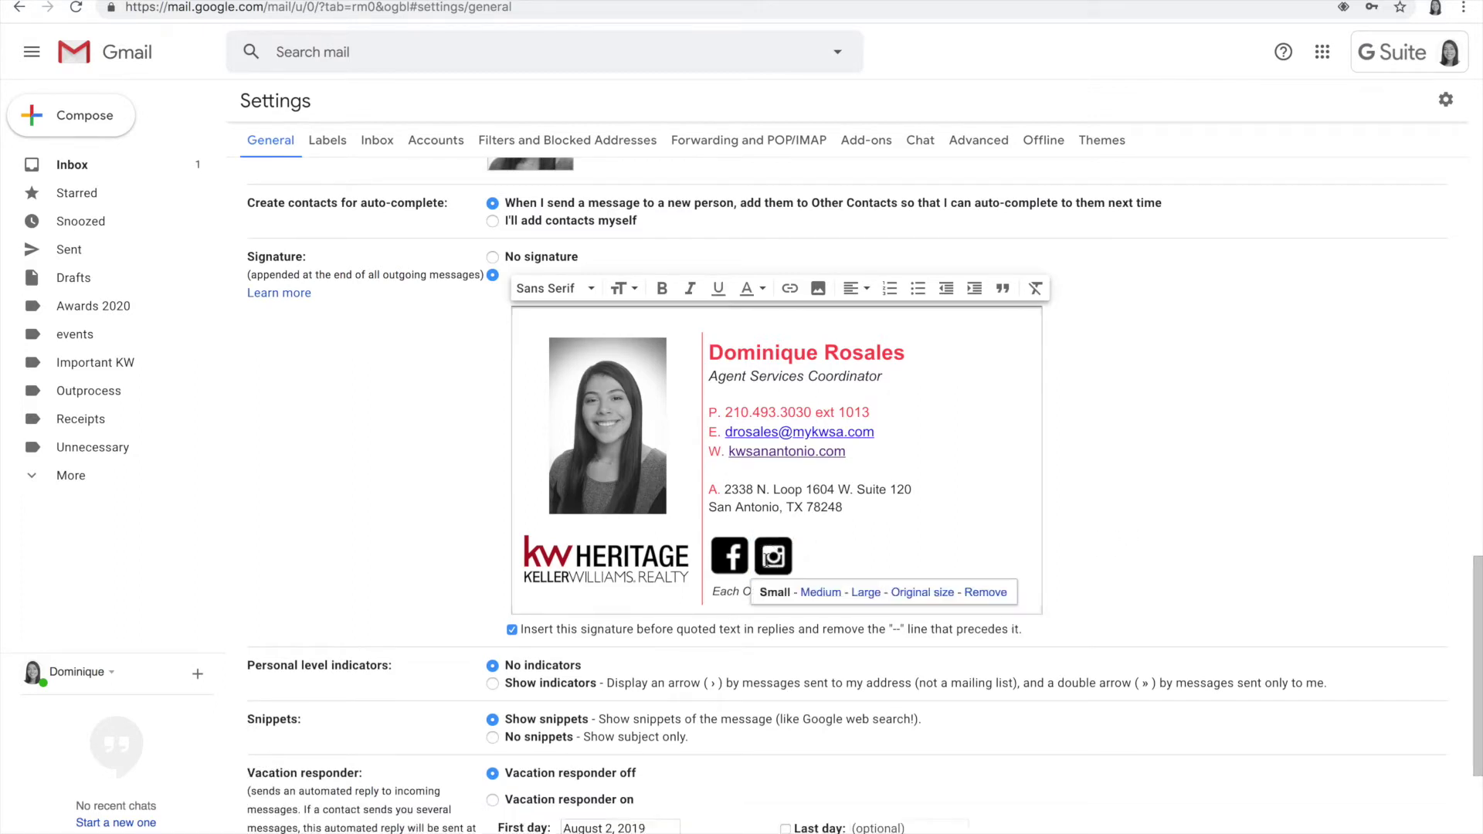
{"action": "left_click", "coordinate": [729, 558]}
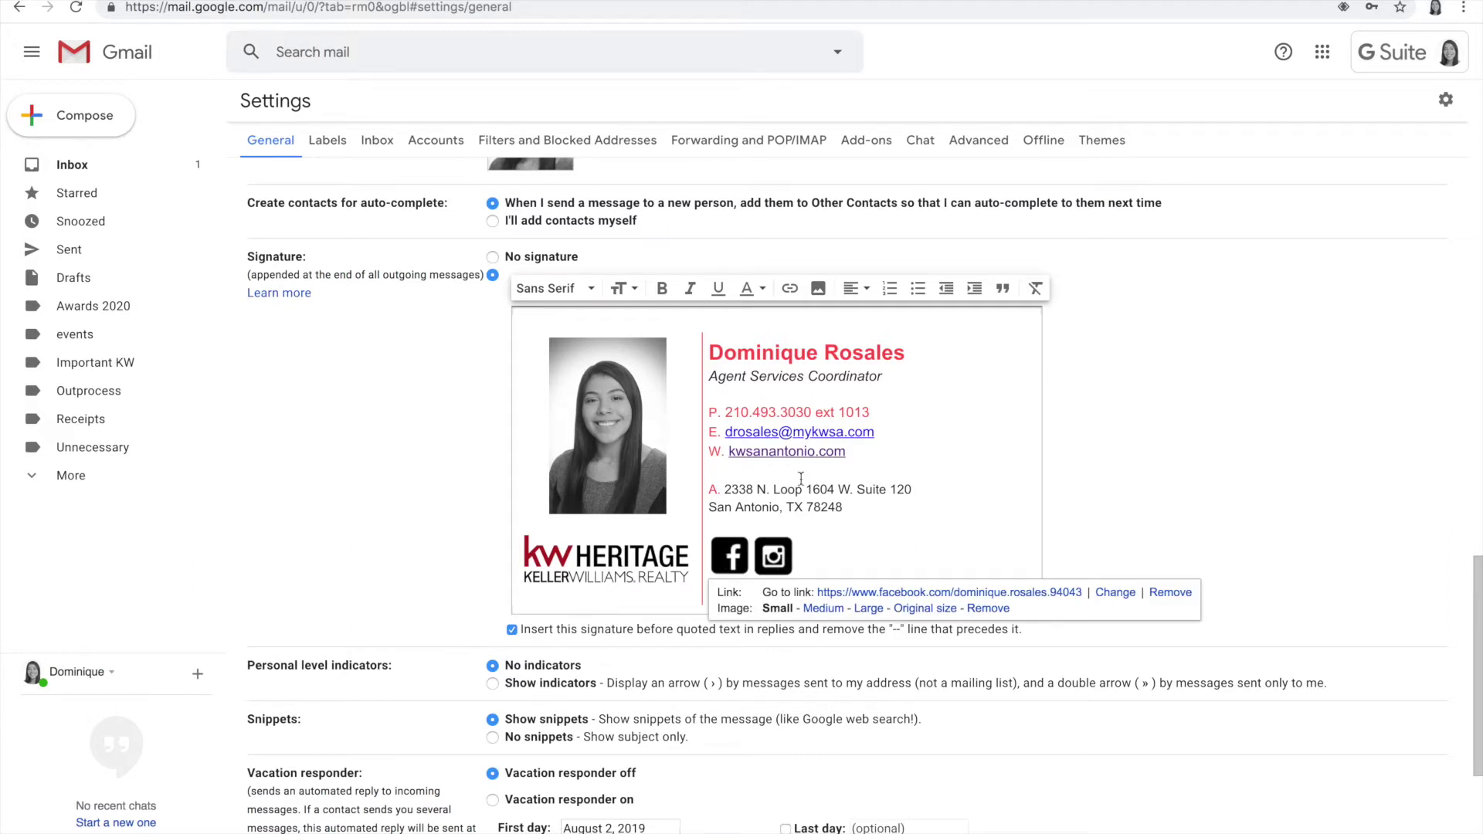
Step: Reselect the moved Instagram icon and paste the Instagram profile address into the link editor
{"action": "left_click", "coordinate": [796, 552]}
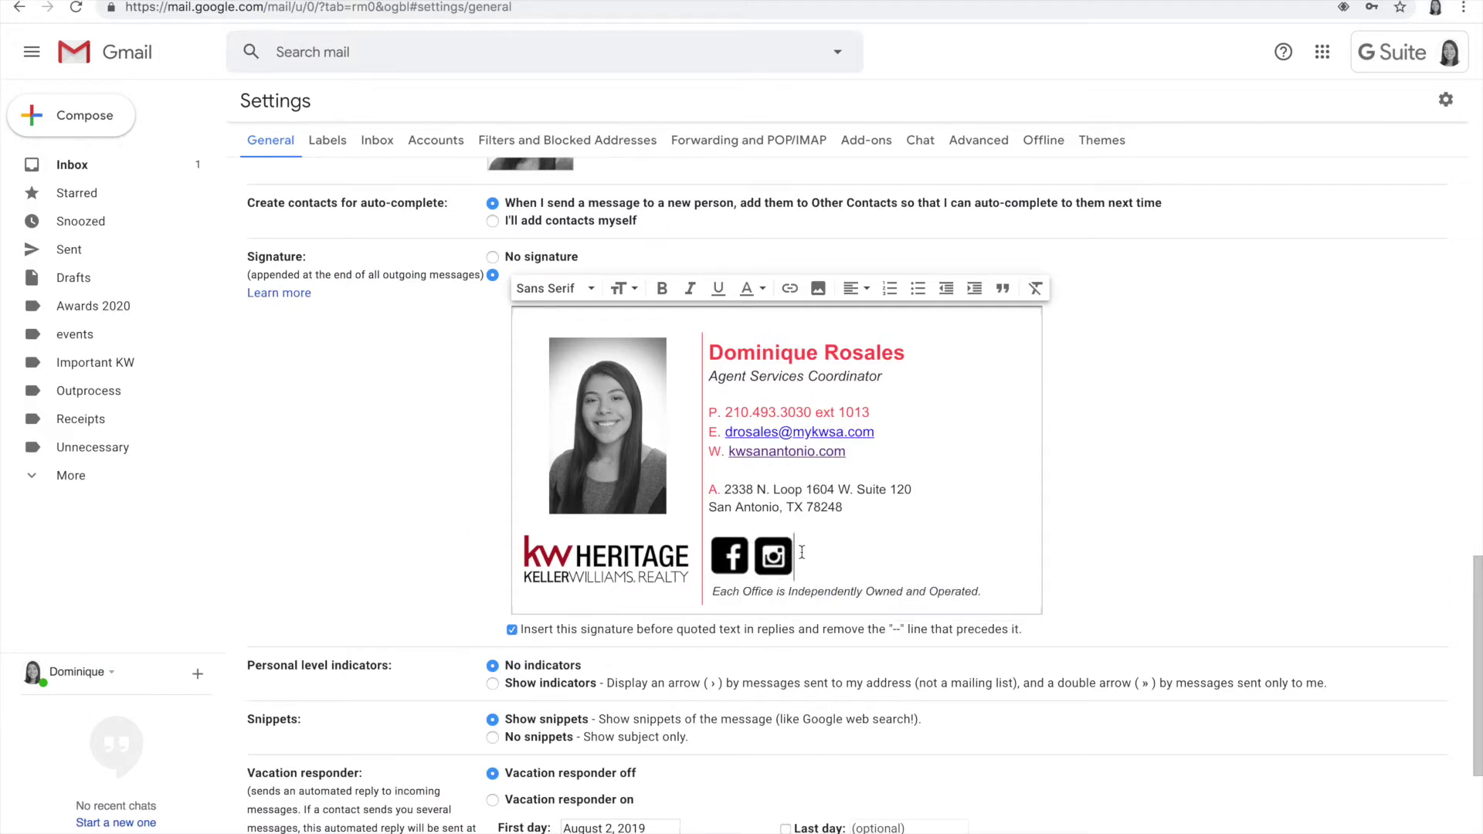
{"action": "left_click", "coordinate": [813, 555]}
{"action": "left_click", "coordinate": [780, 555]}
{"action": "left_click", "coordinate": [799, 554]}
{"action": "left_click", "coordinate": [772, 554]}
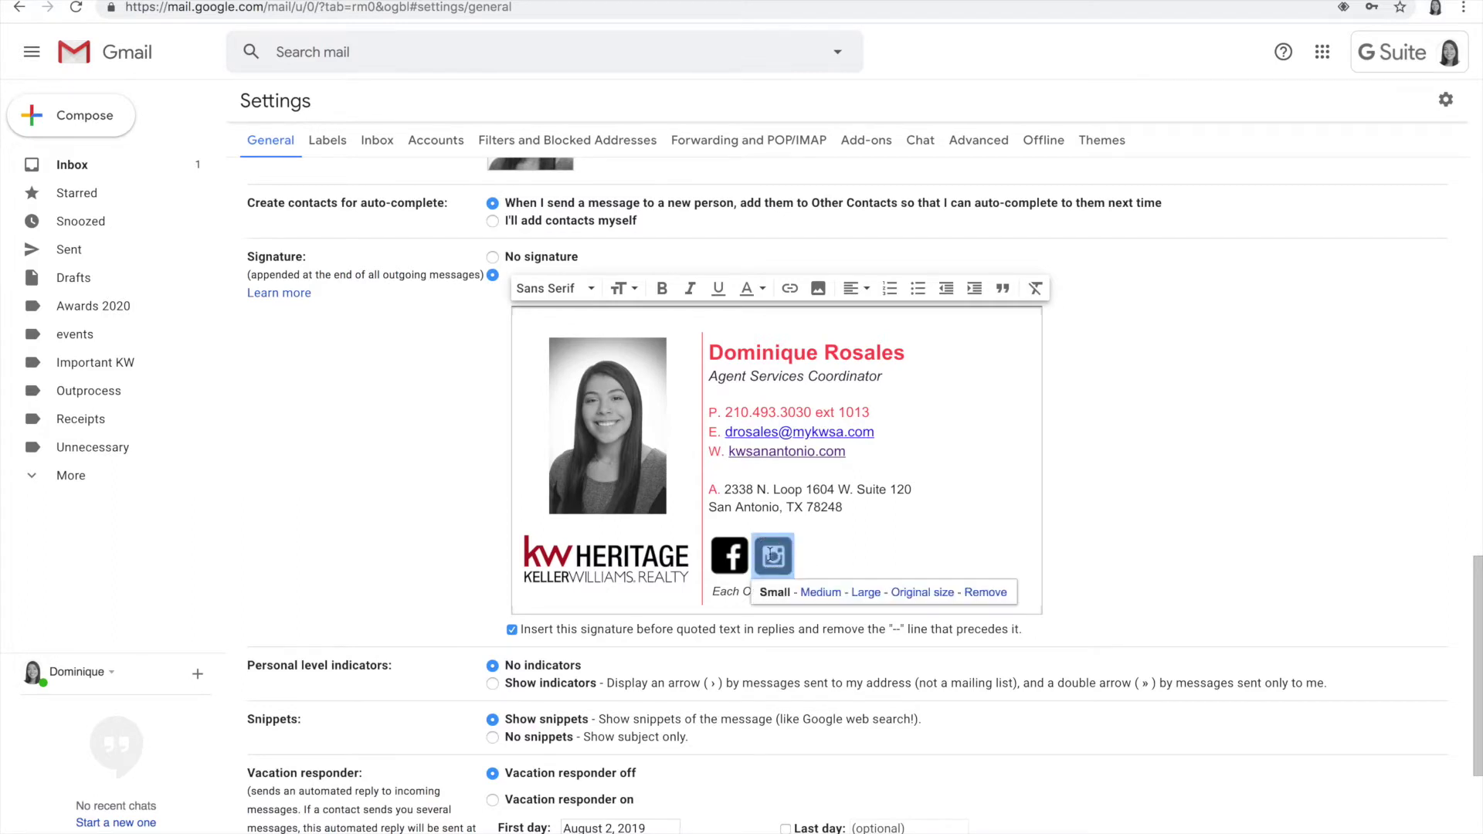
{"action": "left_click", "coordinate": [789, 288]}
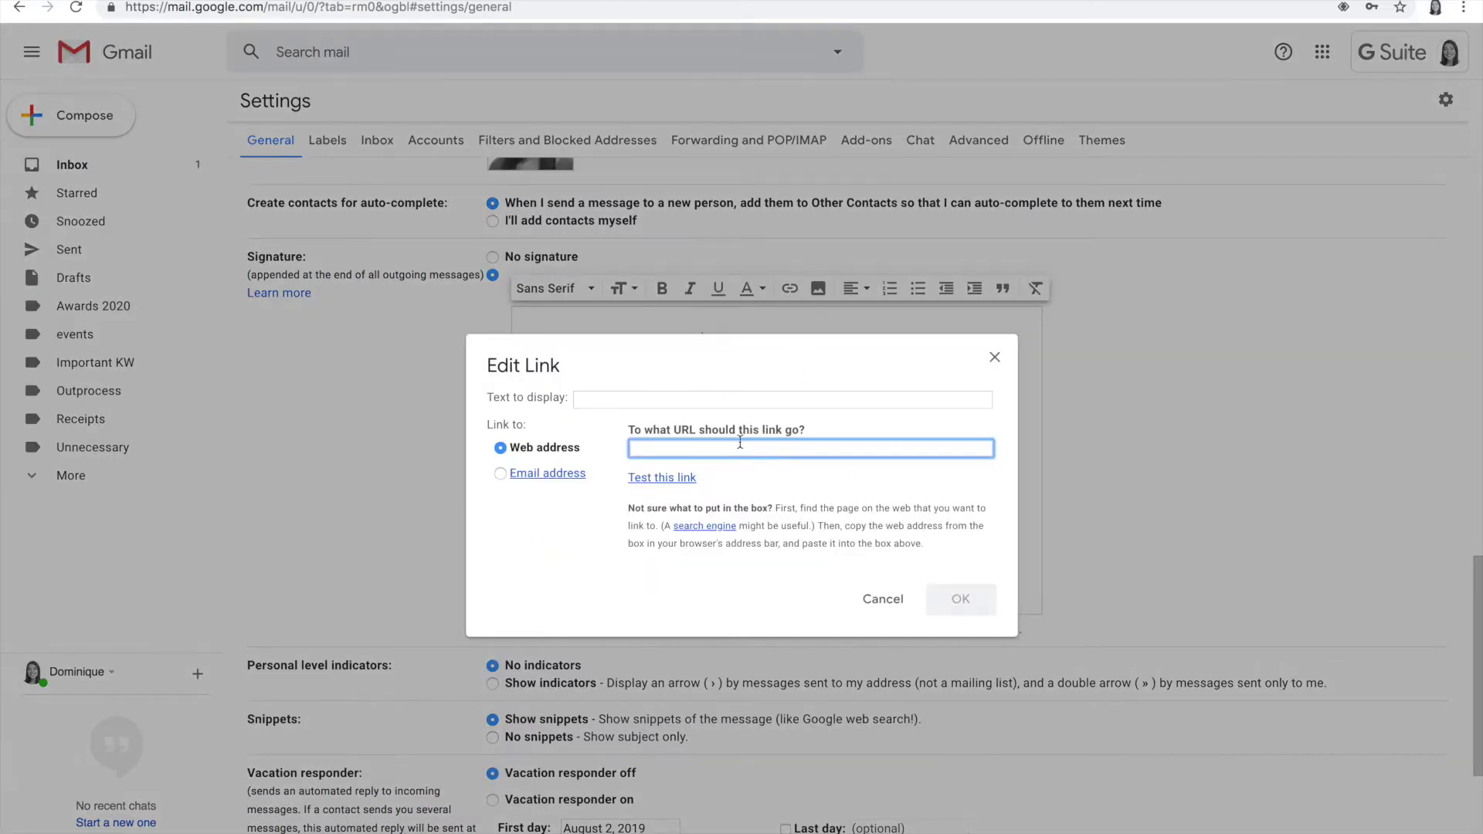
{"action": "key", "text": "ctrl+v"}
Step: Confirm the Instagram link and verify both the Facebook and Instagram icon links
{"action": "left_click", "coordinate": [961, 598]}
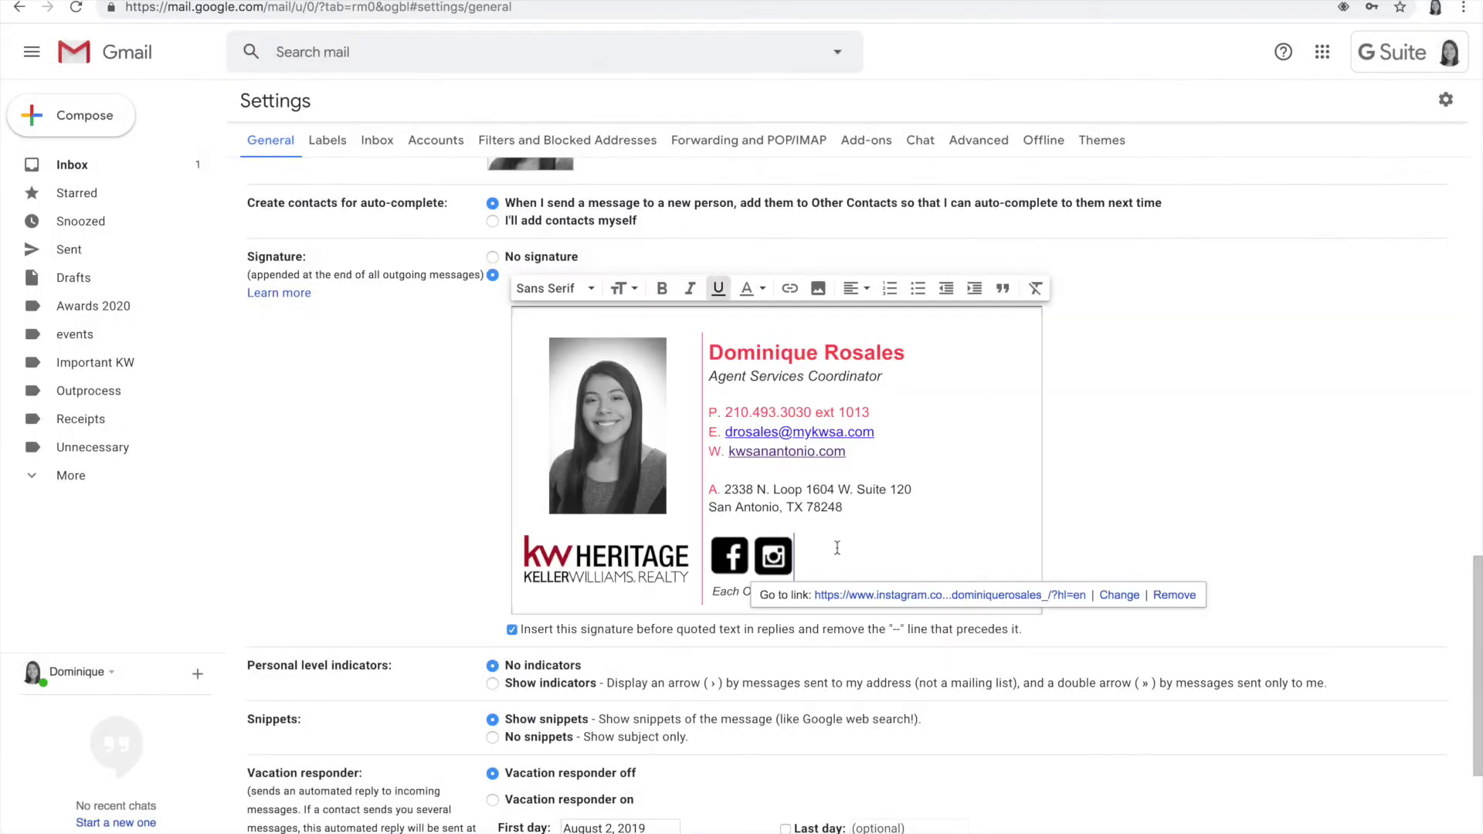
{"action": "left_click", "coordinate": [737, 550]}
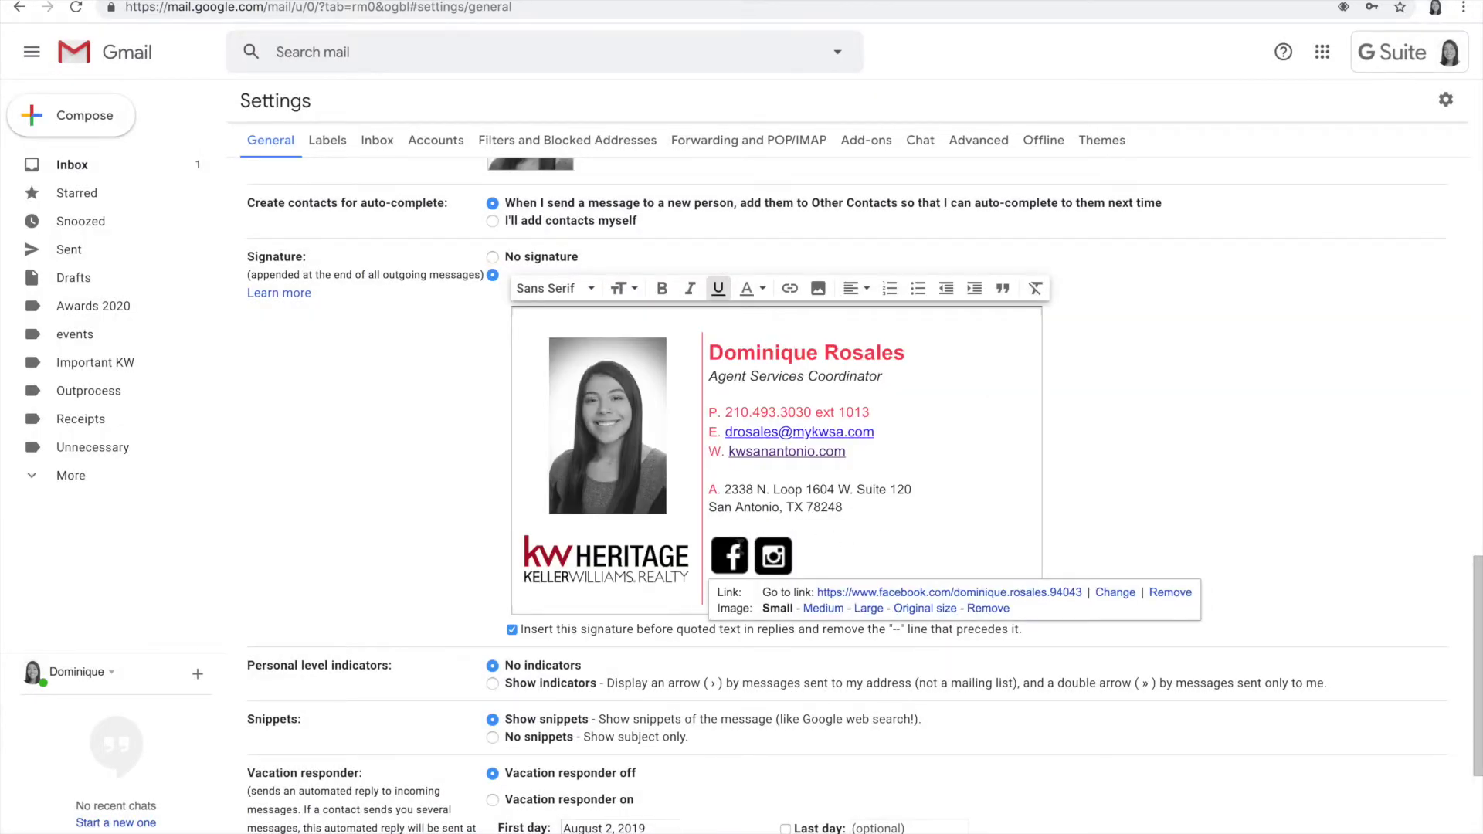
{"action": "left_click", "coordinate": [726, 548]}
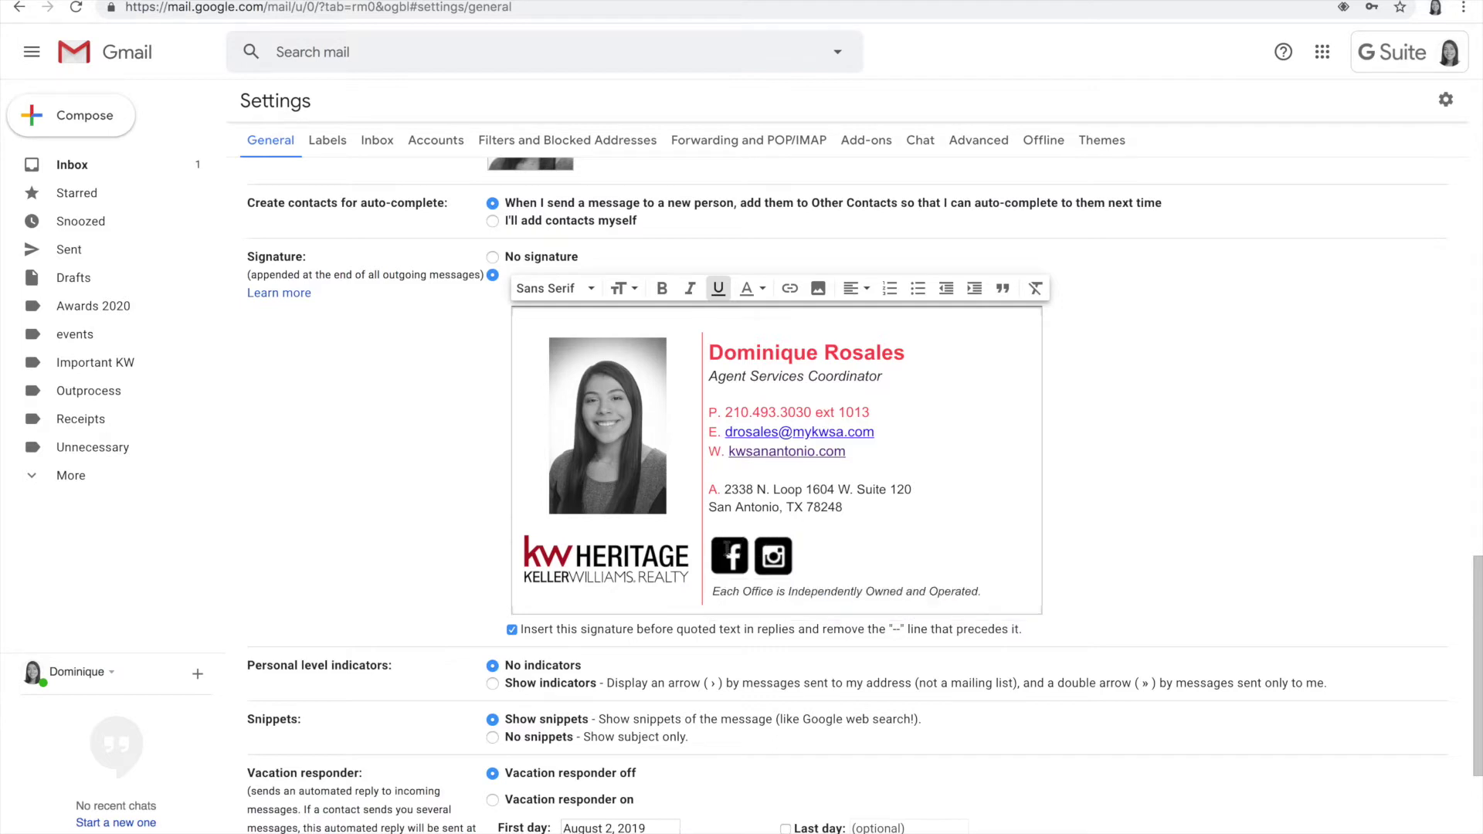
{"action": "left_click", "coordinate": [773, 556]}
Step: Check the website and email links, then place the caret at the very top of the signature
{"action": "left_click", "coordinate": [803, 455]}
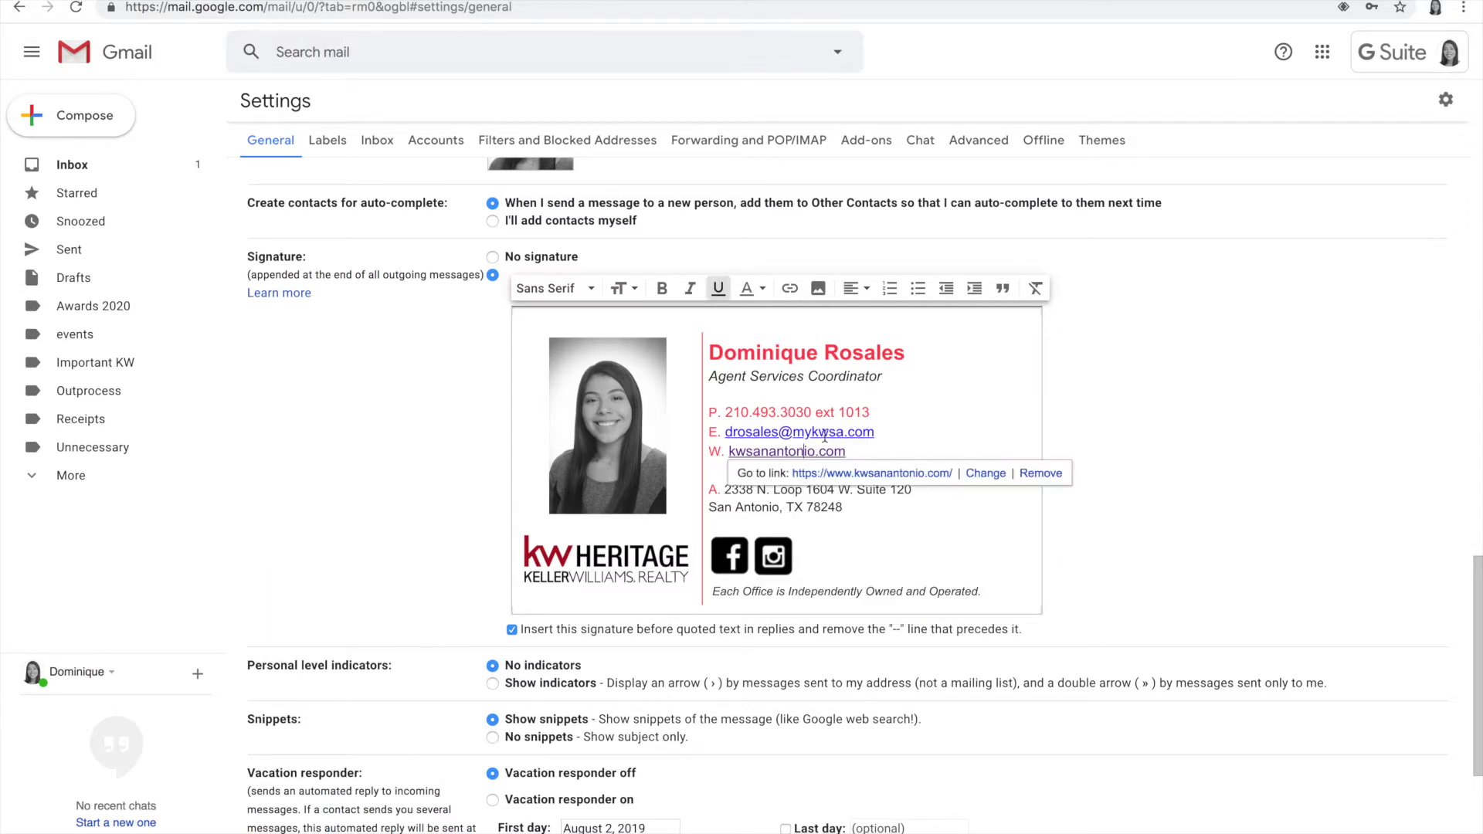
{"action": "left_click", "coordinate": [824, 437]}
{"action": "left_click", "coordinate": [832, 407]}
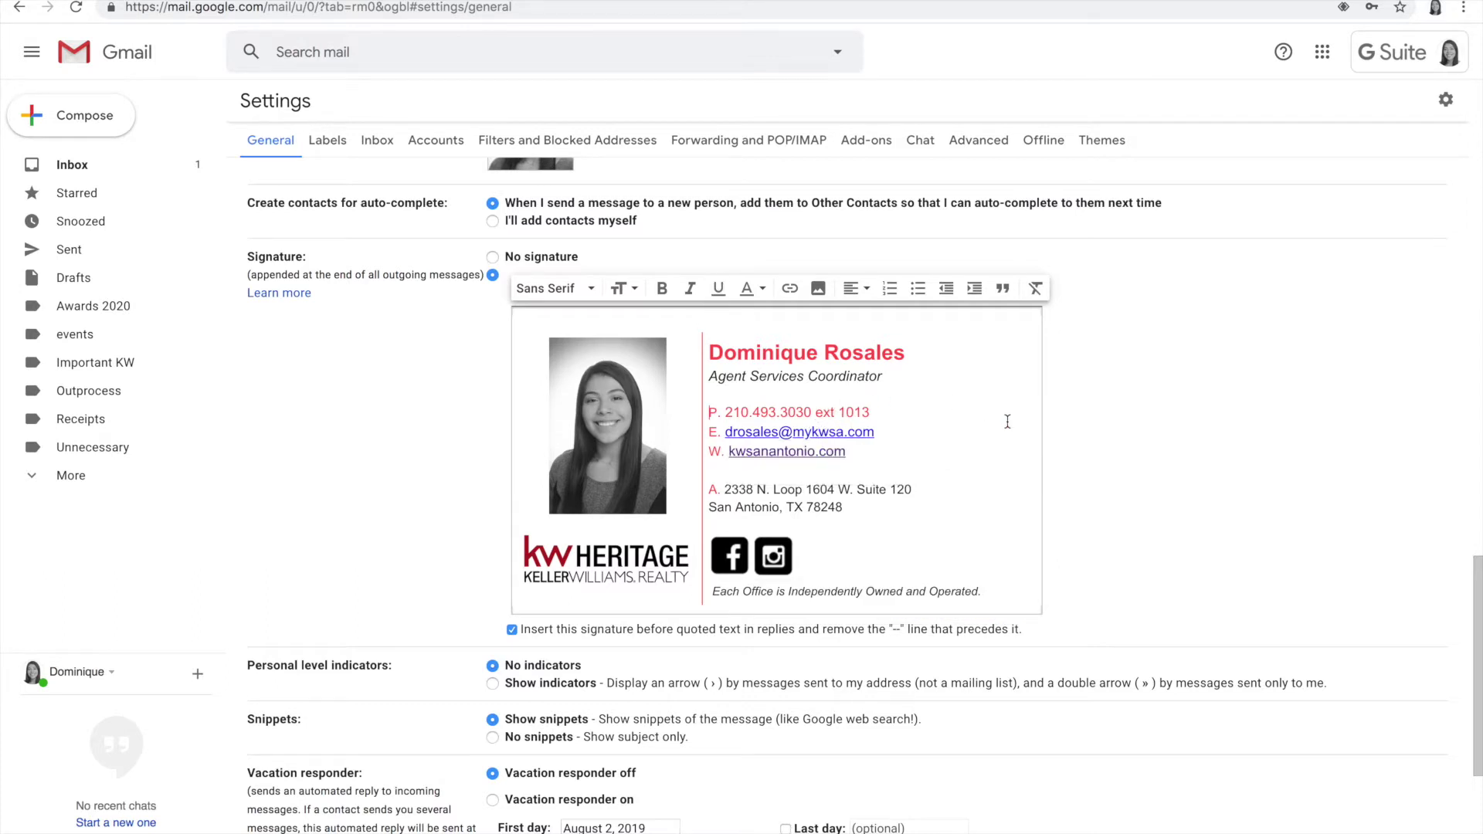
{"action": "scroll", "coordinate": [1066, 495], "scroll_direction": "up", "scroll_amount": 2}
{"action": "left_click", "coordinate": [525, 471]}
Step: Add 'Texas Real Estate Commission Information About Brokerage Services' and a Consumer Protection notice line atop the signature
{"action": "key", "text": "Return"}
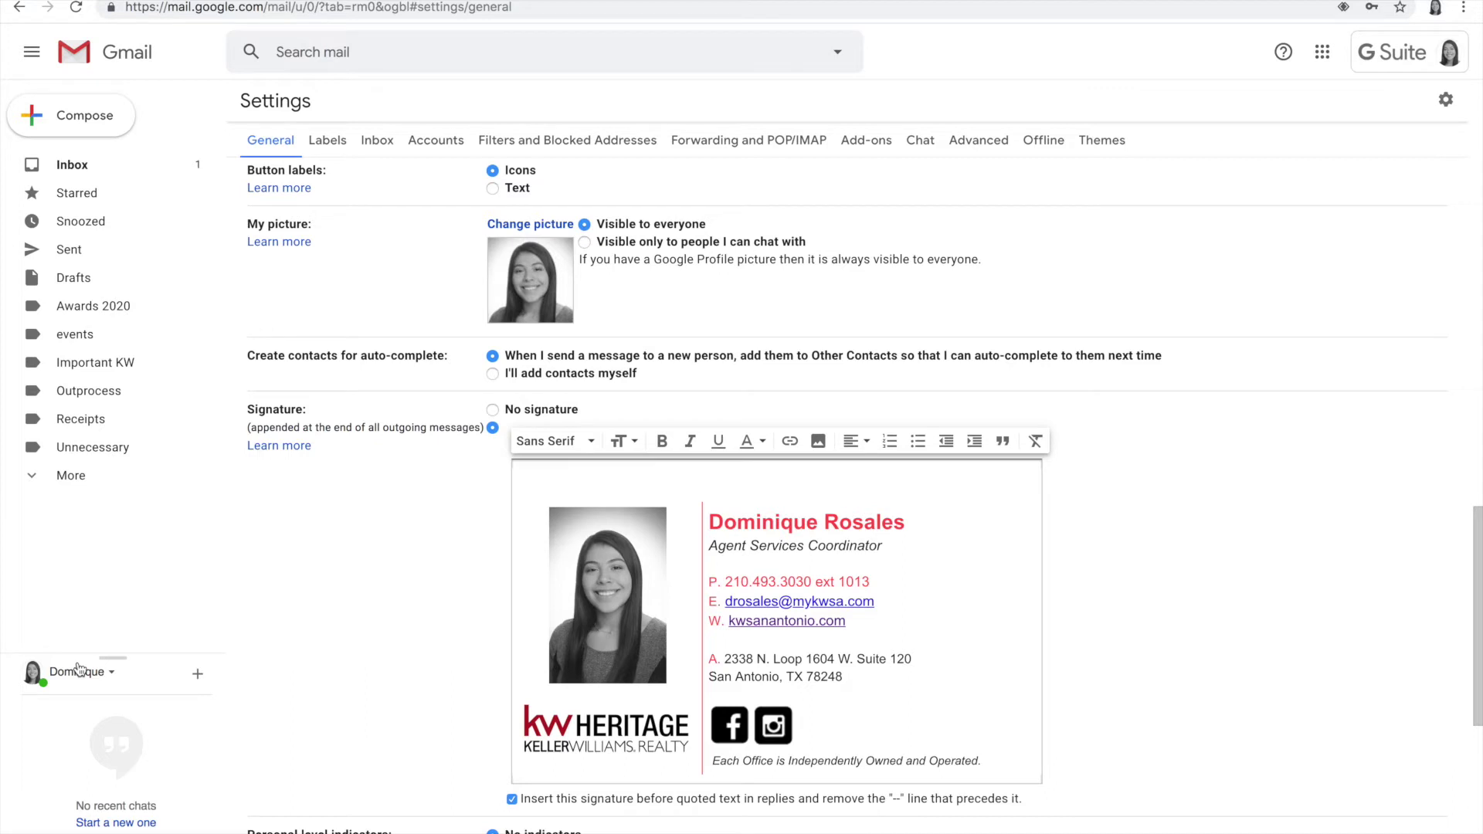
{"action": "type", "text": "Texas Real Estate Com"}
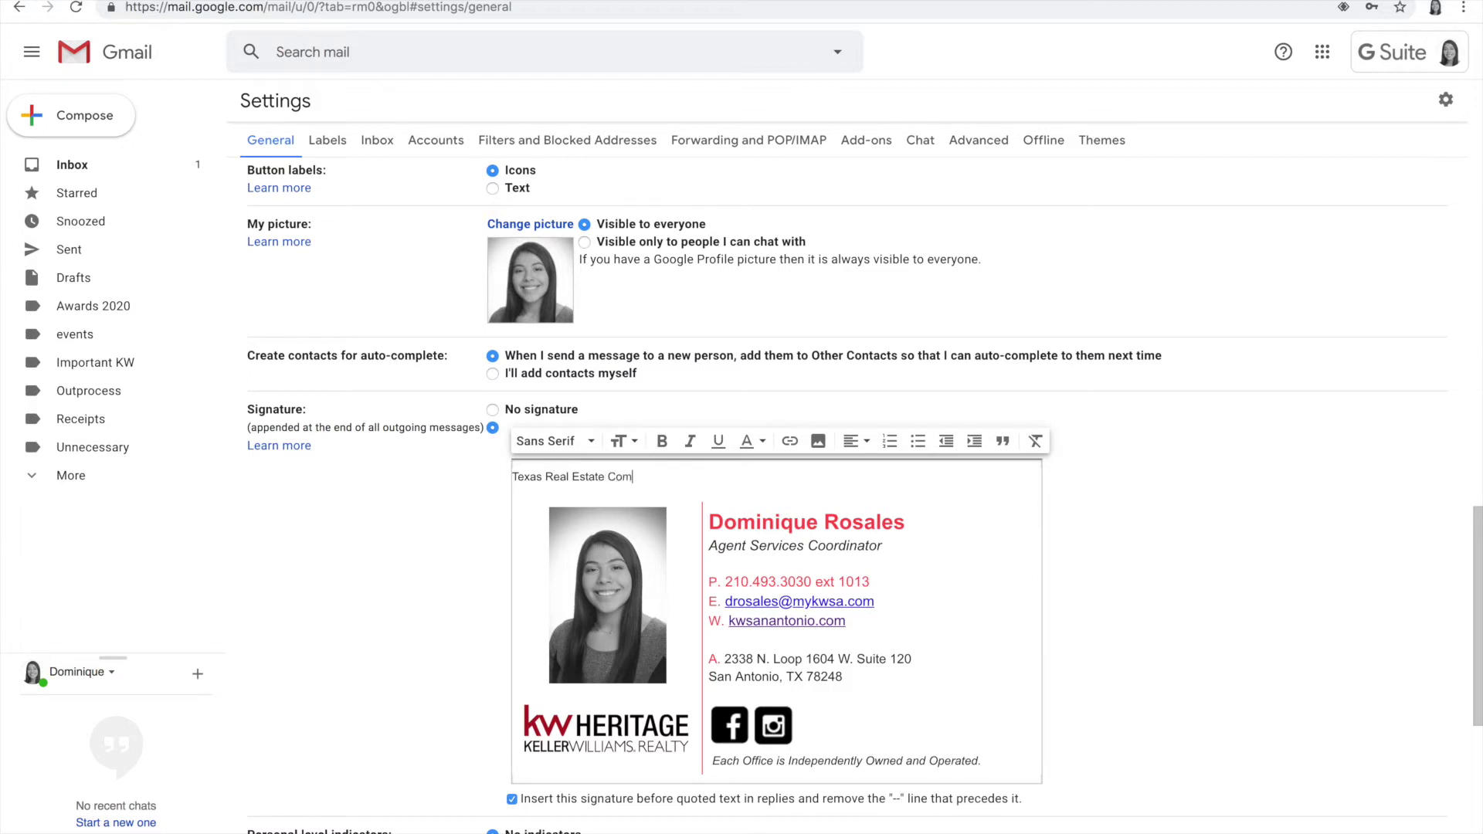
{"action": "type", "text": "mission Information About Brokerage Ser"}
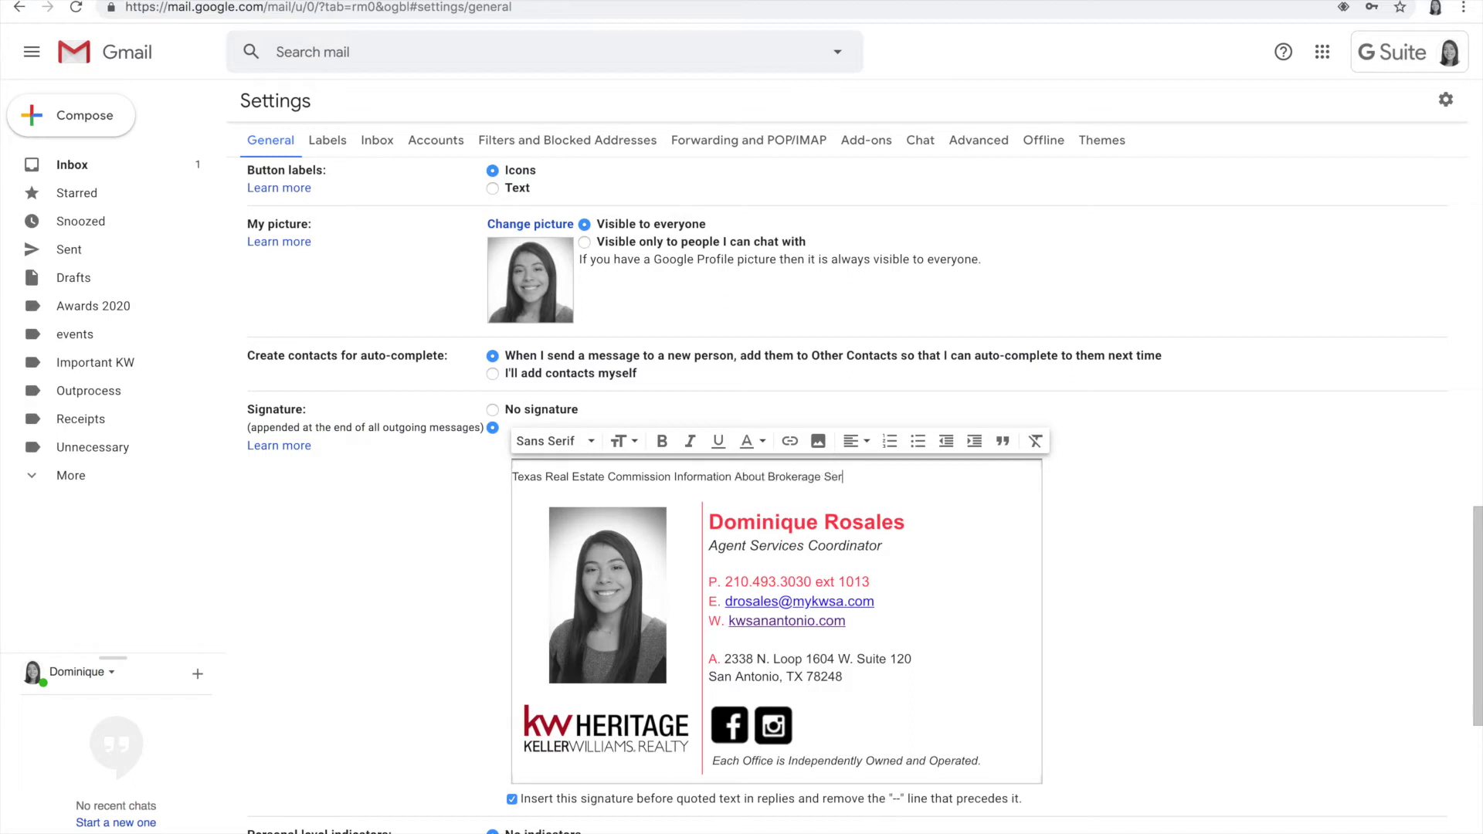
{"action": "type", "text": "vices"}
{"action": "key", "text": "Return"}
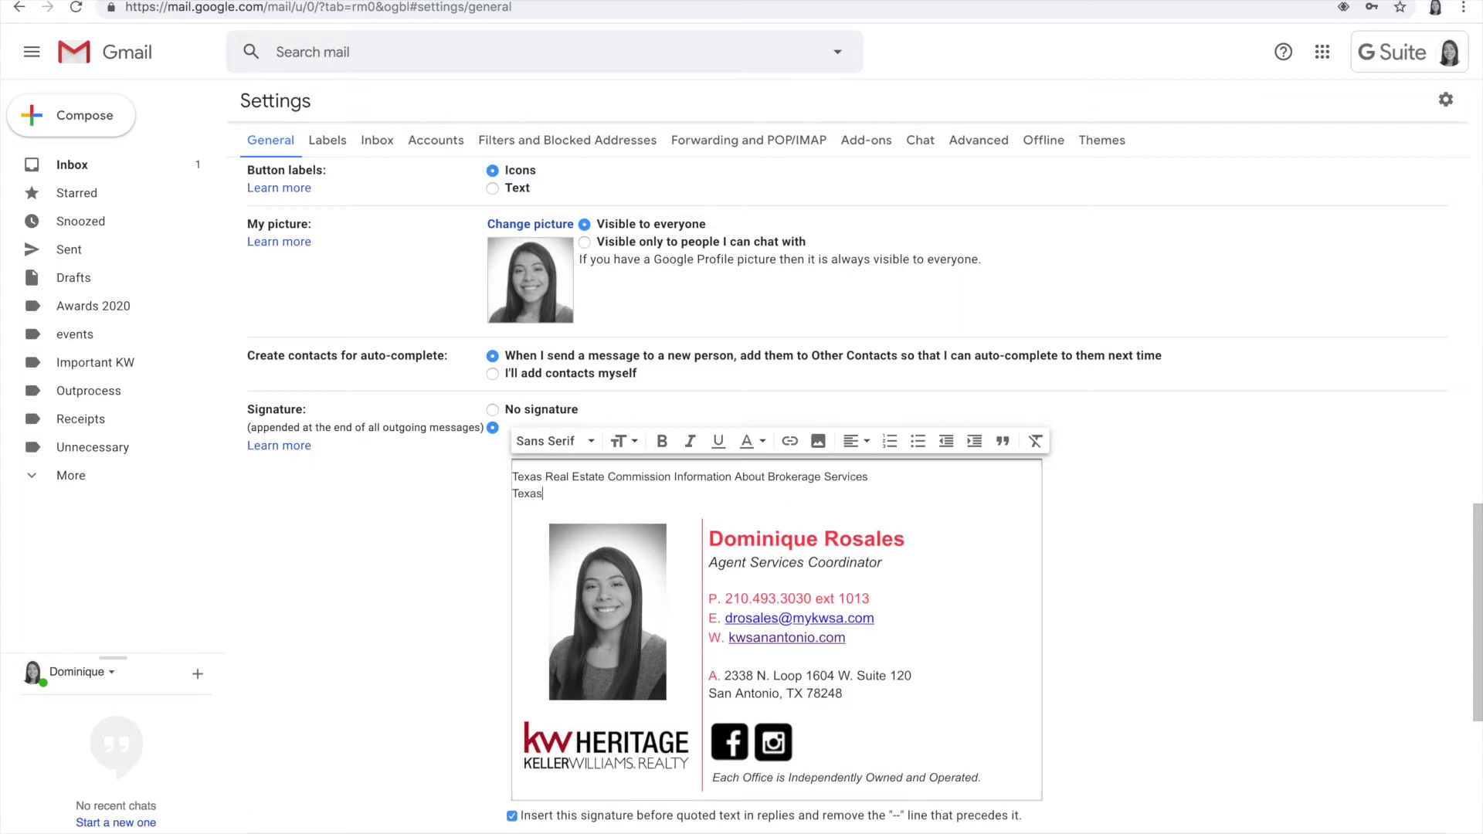
{"action": "type", "text": "Texas Real Estate Commission"}
{"action": "left_click", "coordinate": [674, 492]}
{"action": "type", "text": "Co"}
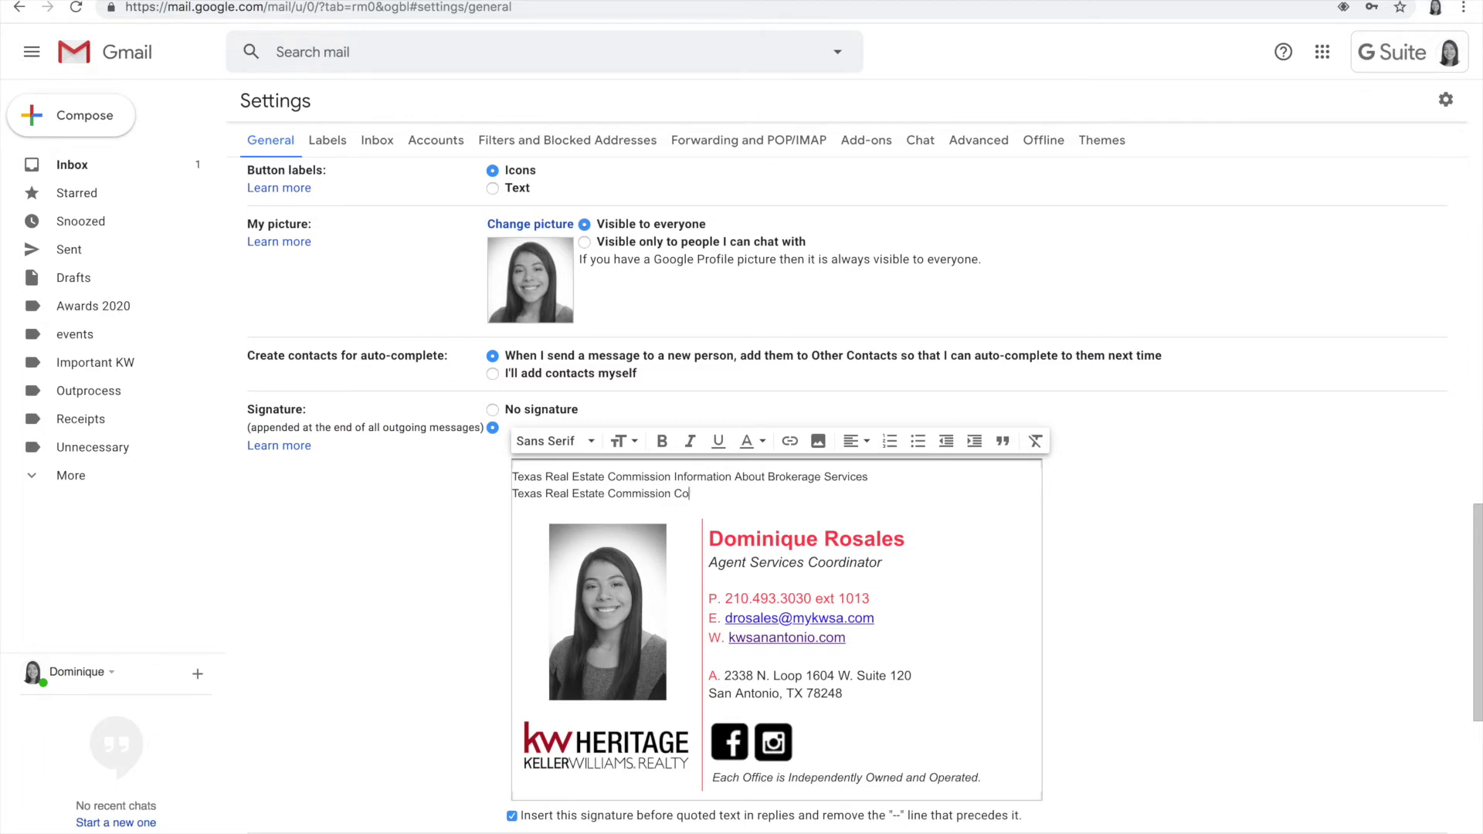
{"action": "type", "text": "nsumer Proc"}
{"action": "type", "text": "ection Notice"}
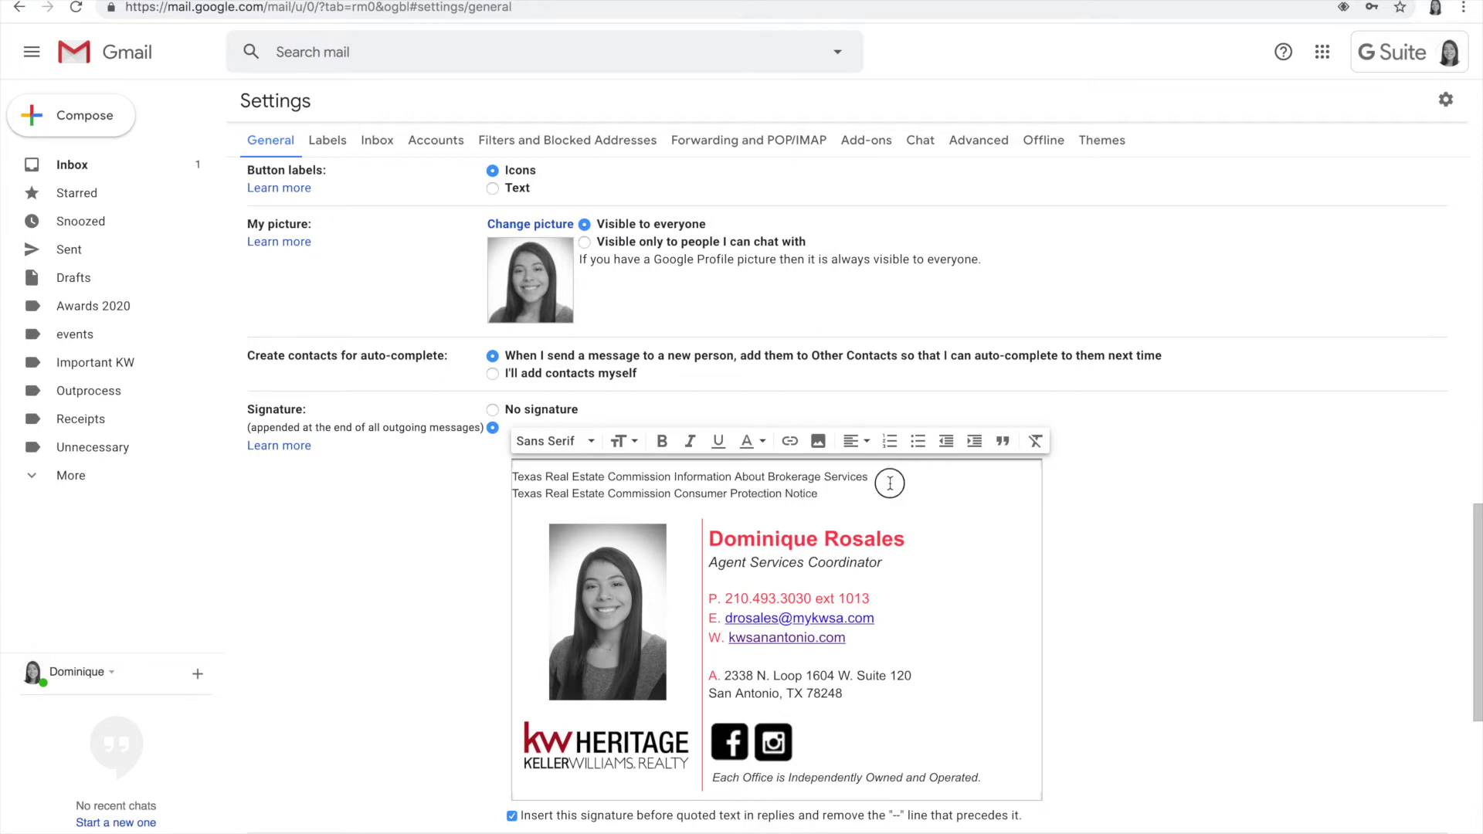
{"action": "left_click", "coordinate": [621, 471]}
{"action": "left_click", "coordinate": [514, 475]}
Step: Open mykw.kw.com in a new tab and log out of the other agent's account
{"action": "key", "text": "ctrl+t"}
{"action": "type", "text": "mykw.kw.com"}
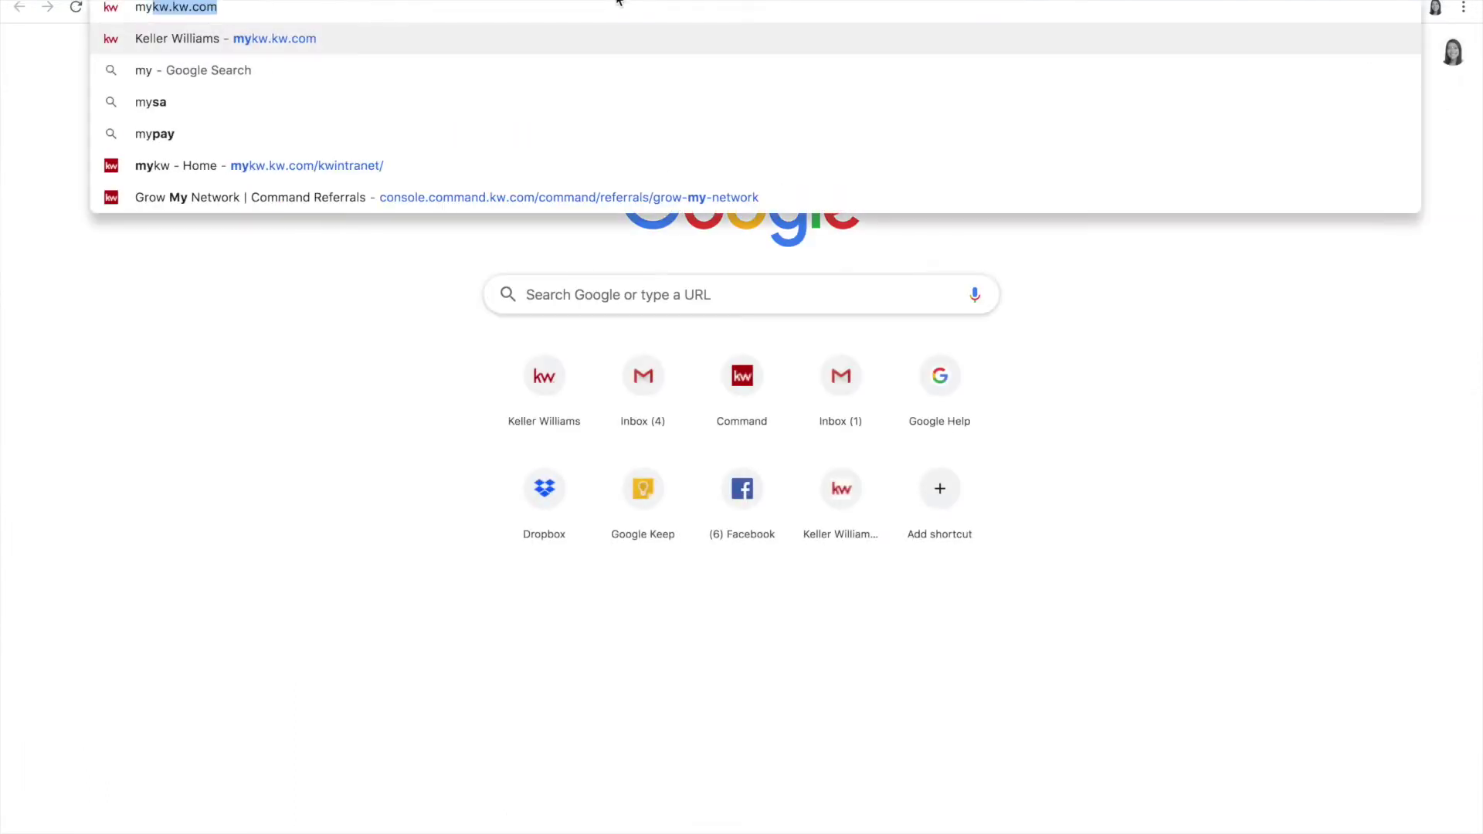
{"action": "key", "text": "Return"}
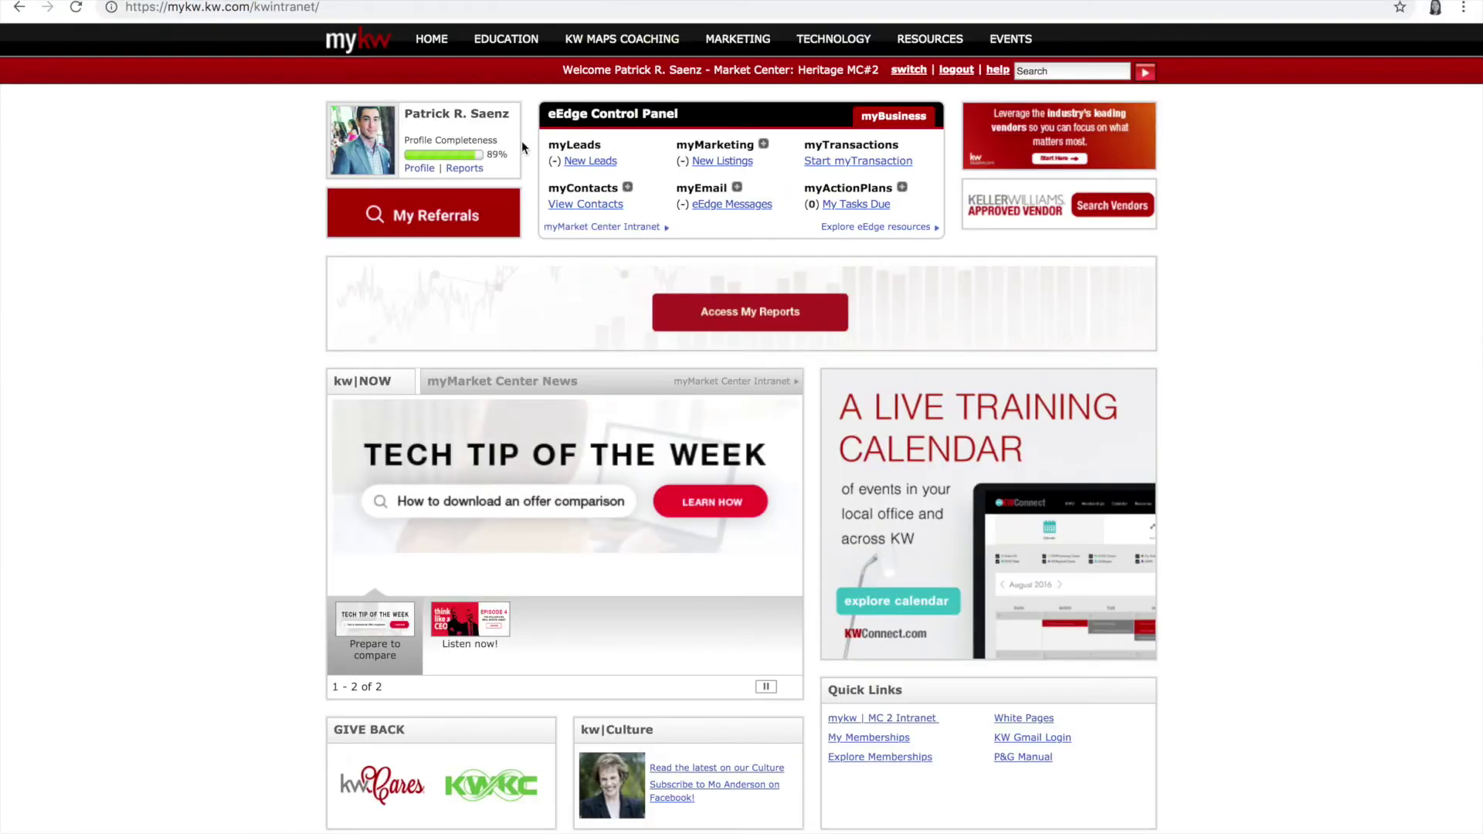
{"action": "left_click", "coordinate": [955, 73]}
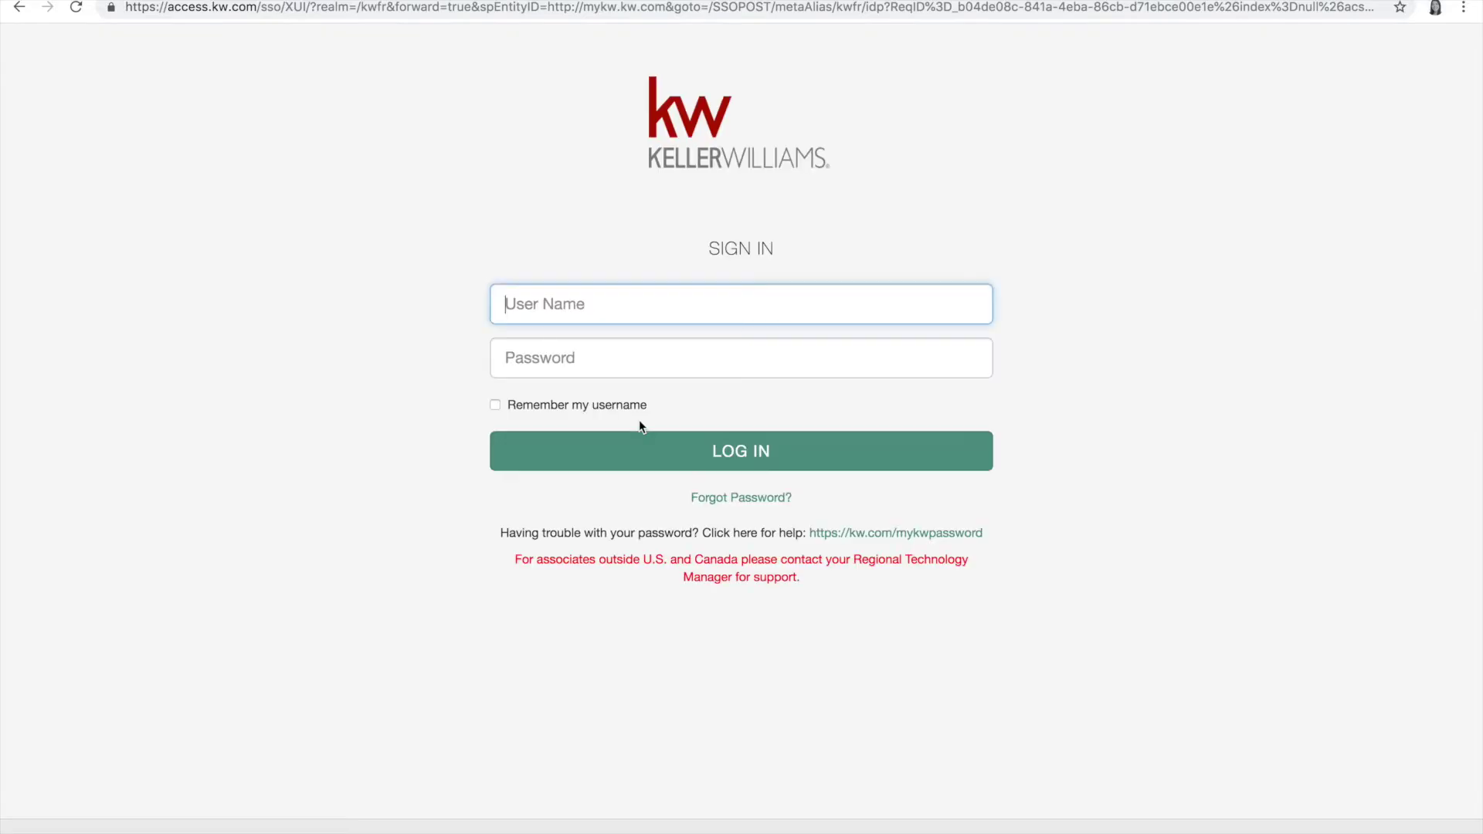
Step: Sign in to myKW with your own username and password, then start a new myTransaction
{"action": "left_click", "coordinate": [574, 307]}
{"action": "key", "text": "Tab"}
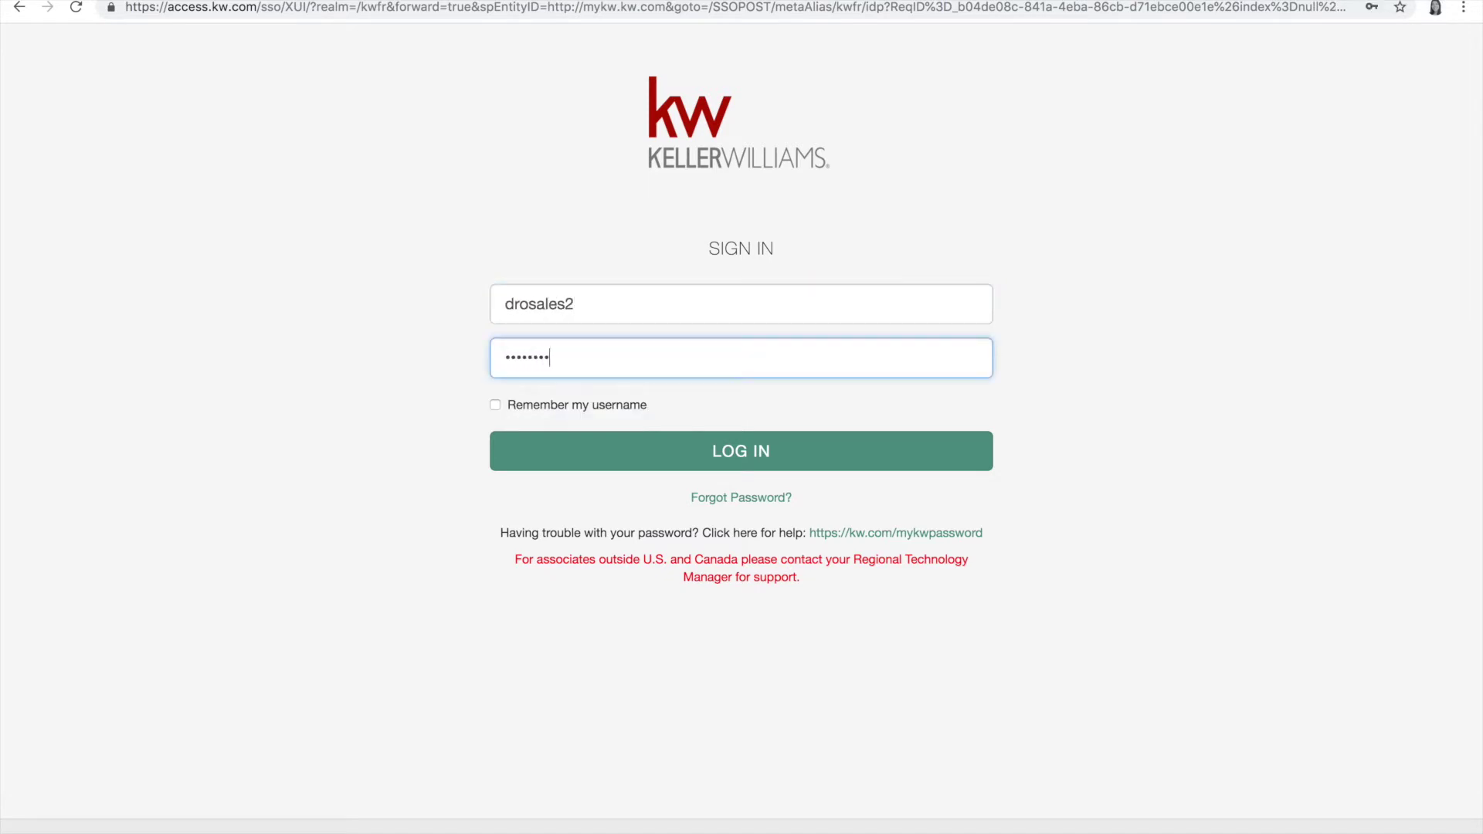
{"action": "key", "text": "Return"}
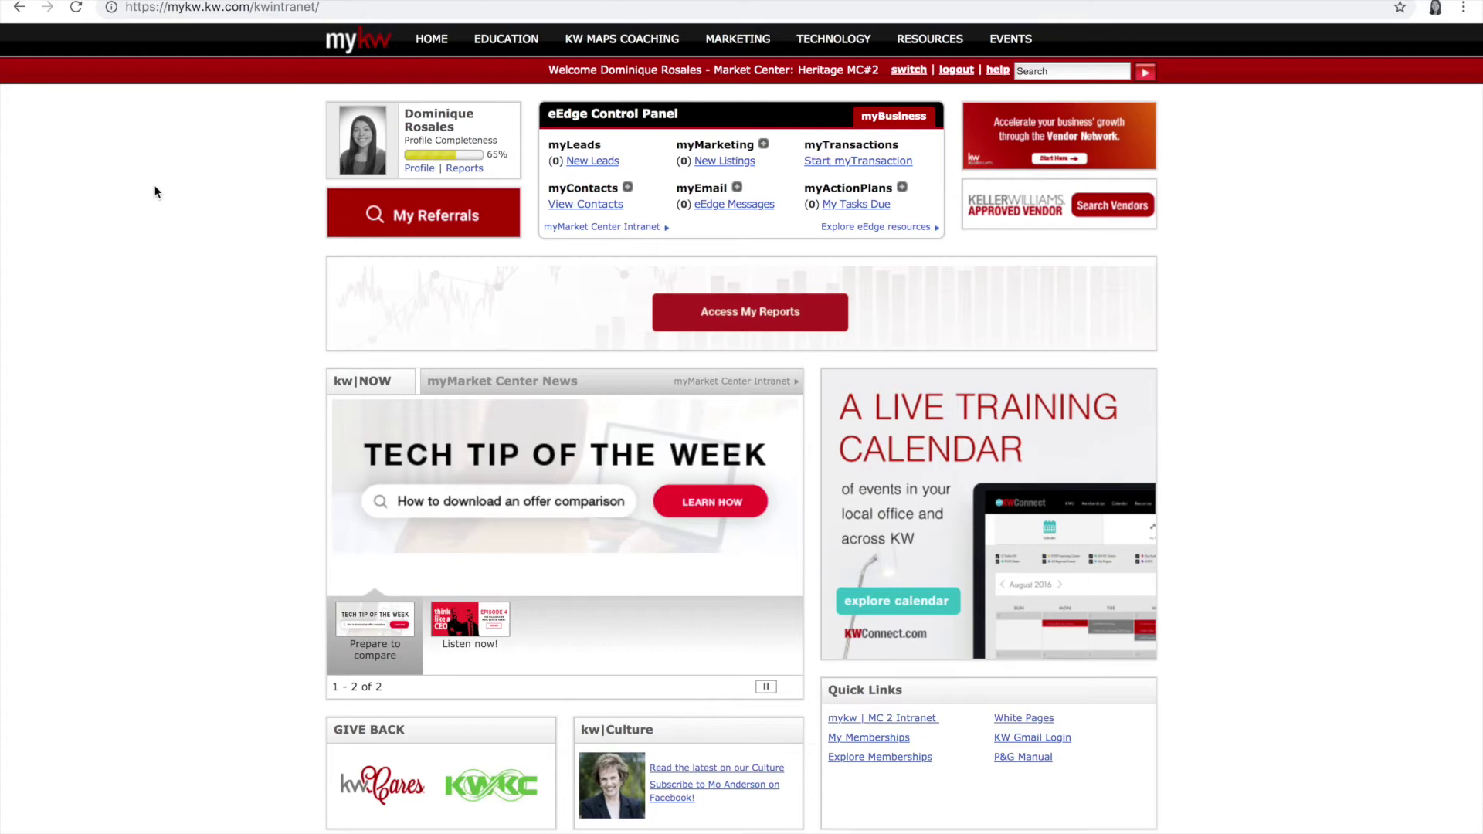
{"action": "left_click", "coordinate": [844, 162]}
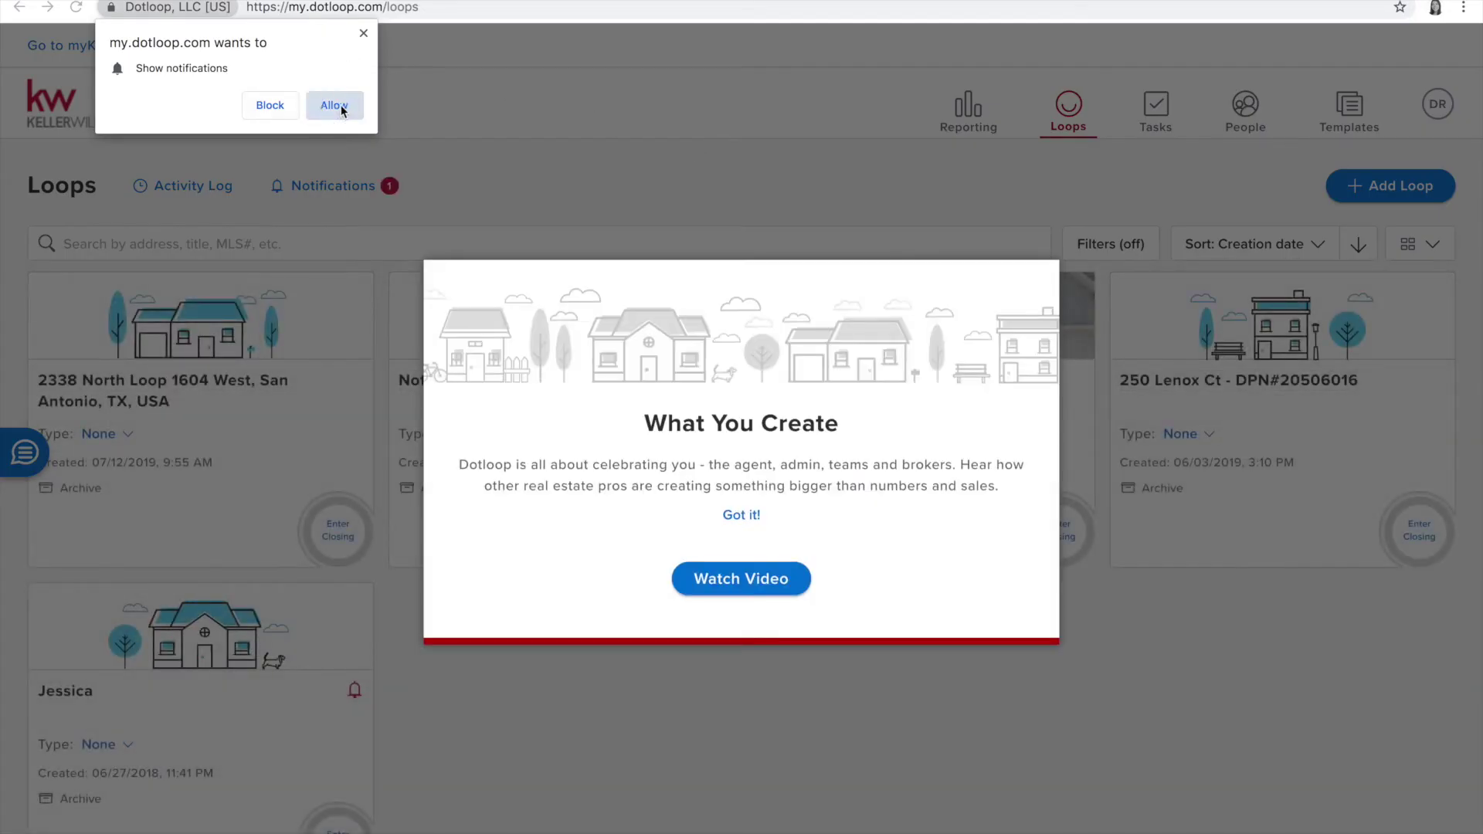
Step: Dismiss the prompts and open the 2018 SELLER PACKET (UPDATED 5/24/18) template folder
{"action": "left_click", "coordinate": [334, 105]}
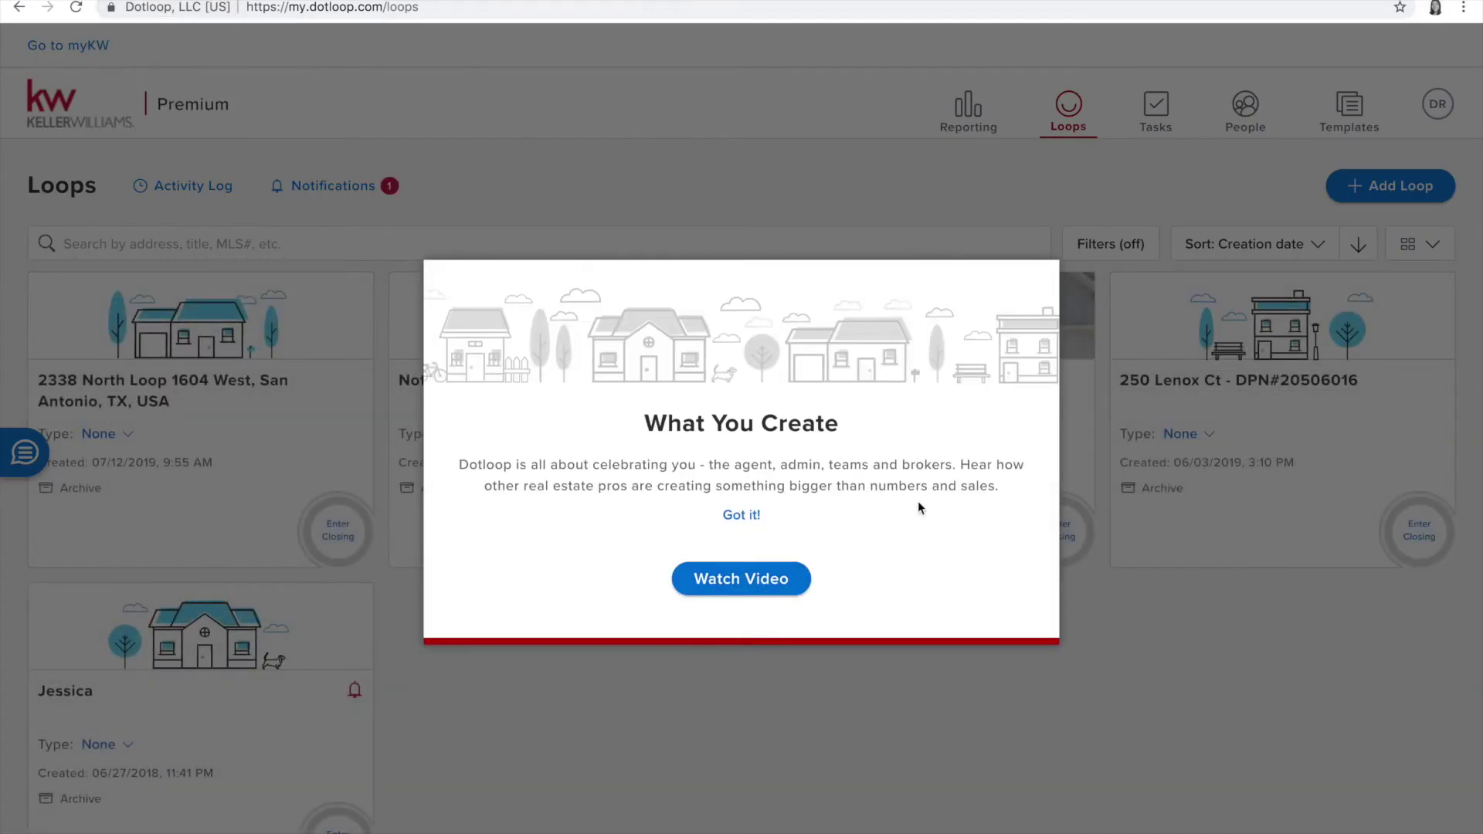
{"action": "left_click", "coordinate": [734, 516]}
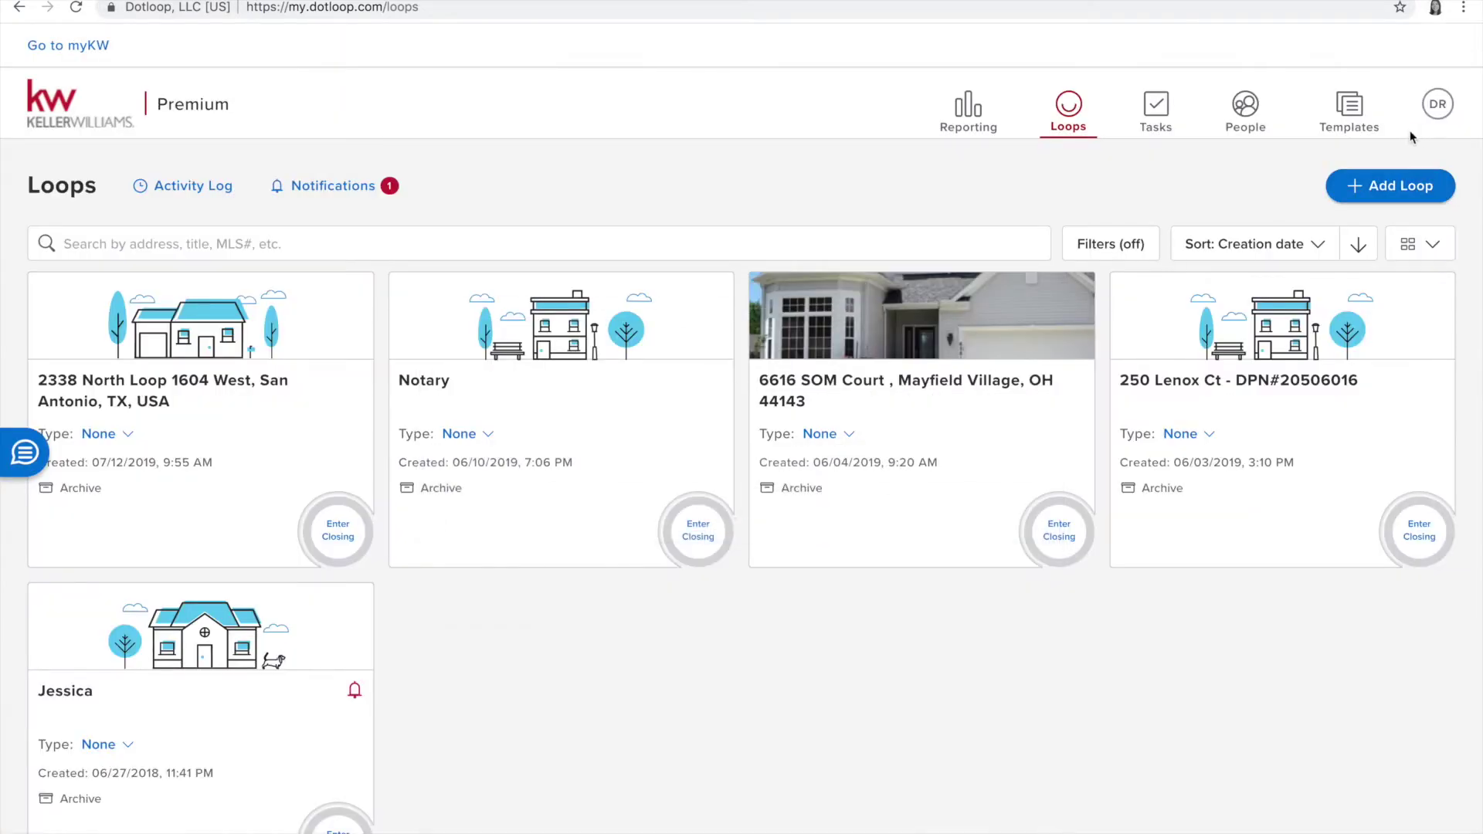
{"action": "left_click", "coordinate": [1348, 108]}
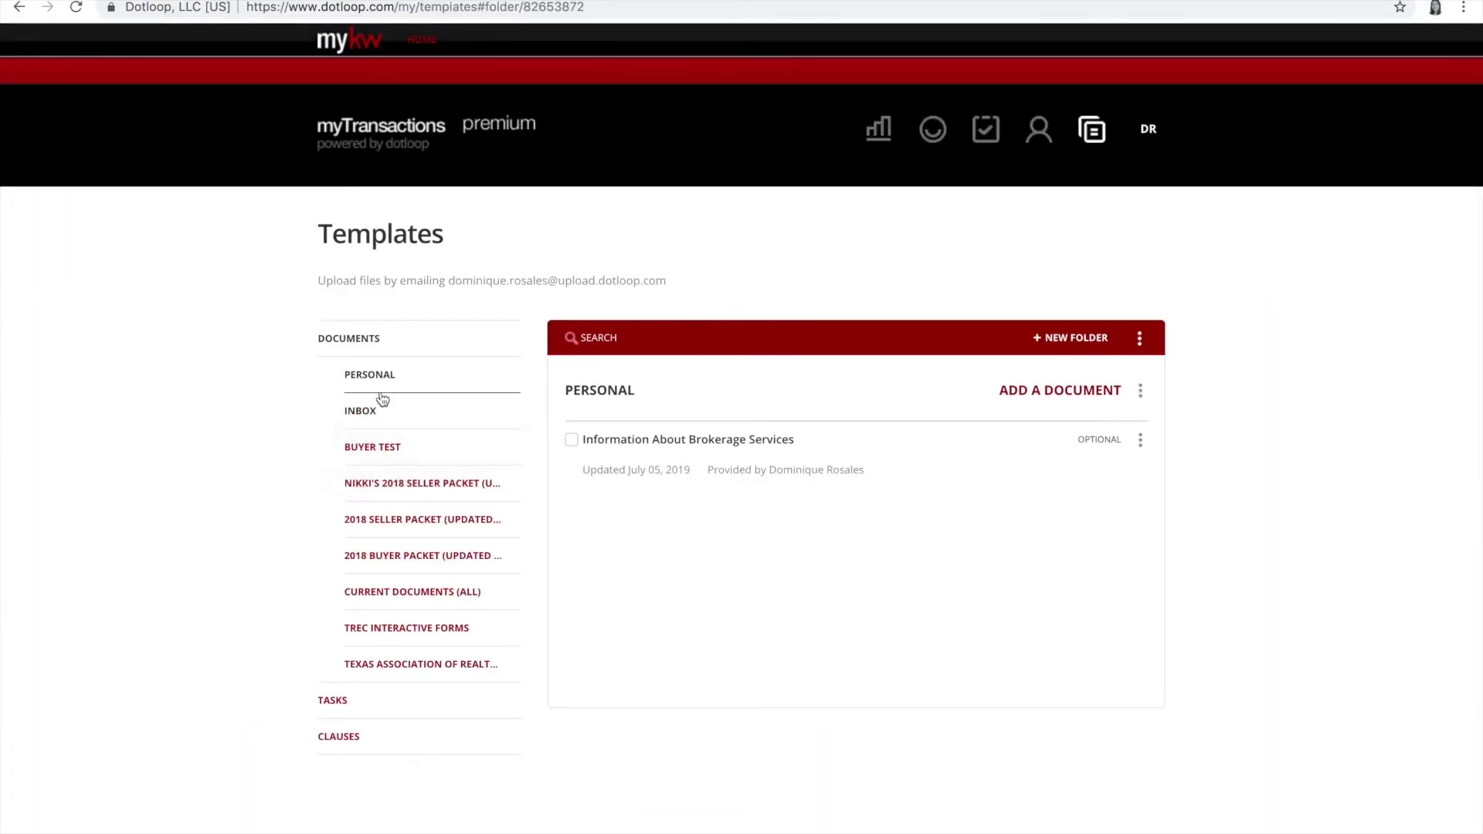
{"action": "left_click", "coordinate": [378, 491]}
{"action": "left_click", "coordinate": [381, 525]}
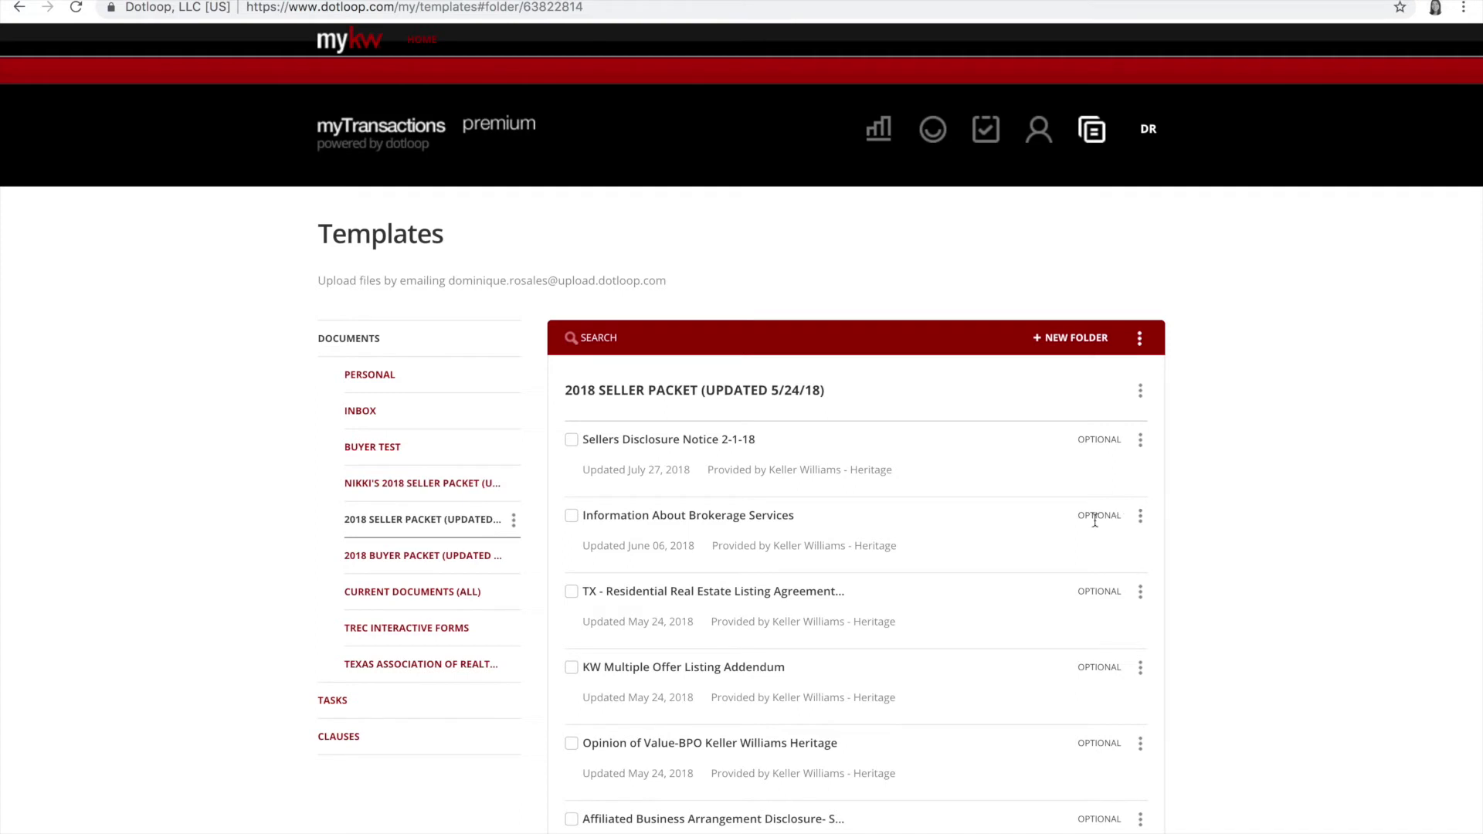
Step: Copy the Information About Brokerage Services document into the Personal templates folder
{"action": "left_click", "coordinate": [1141, 518]}
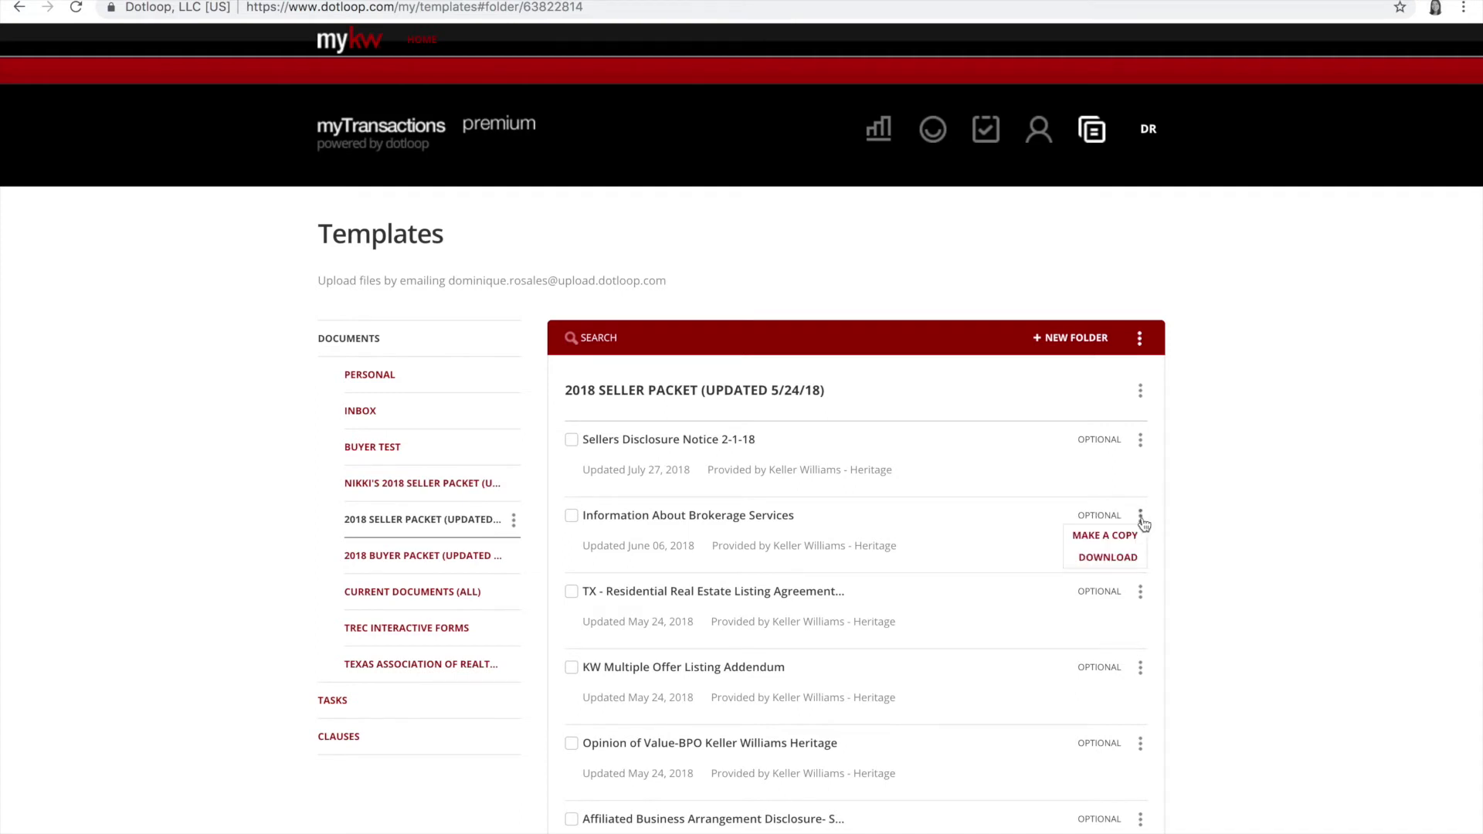
{"action": "left_click", "coordinate": [1123, 536]}
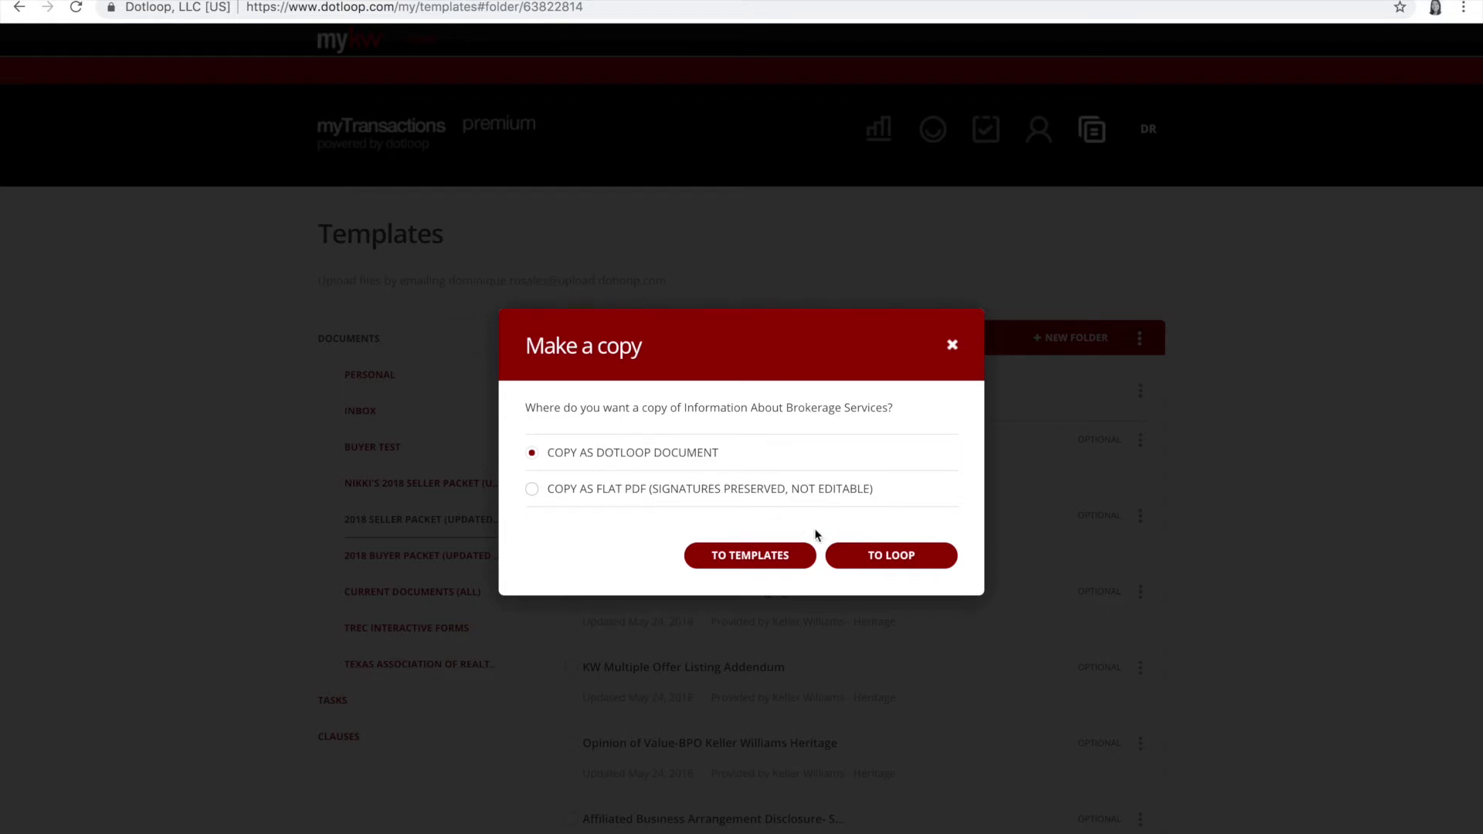
{"action": "left_click", "coordinate": [764, 559]}
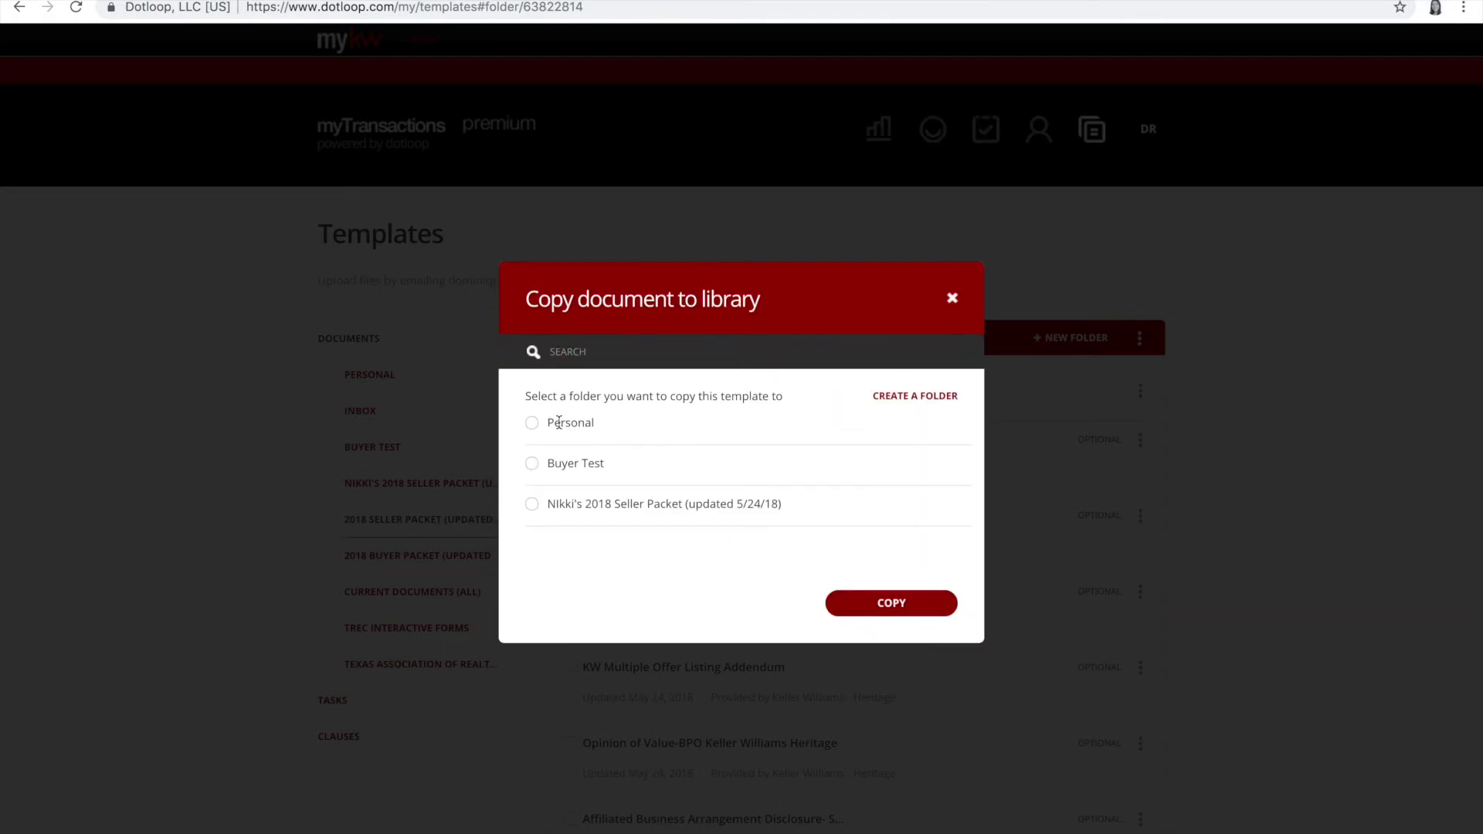
{"action": "left_click", "coordinate": [531, 422]}
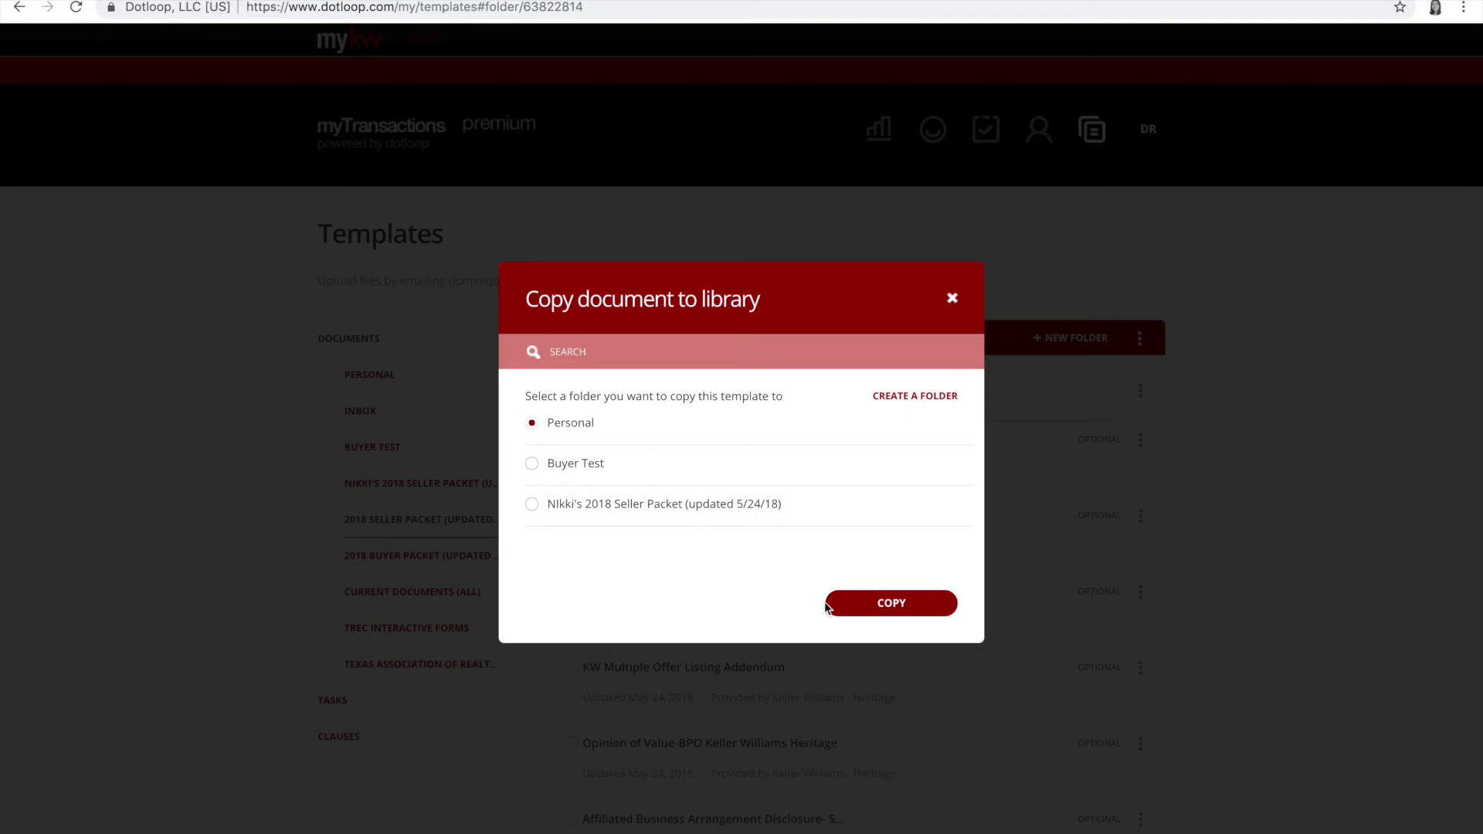
{"action": "left_click", "coordinate": [884, 616]}
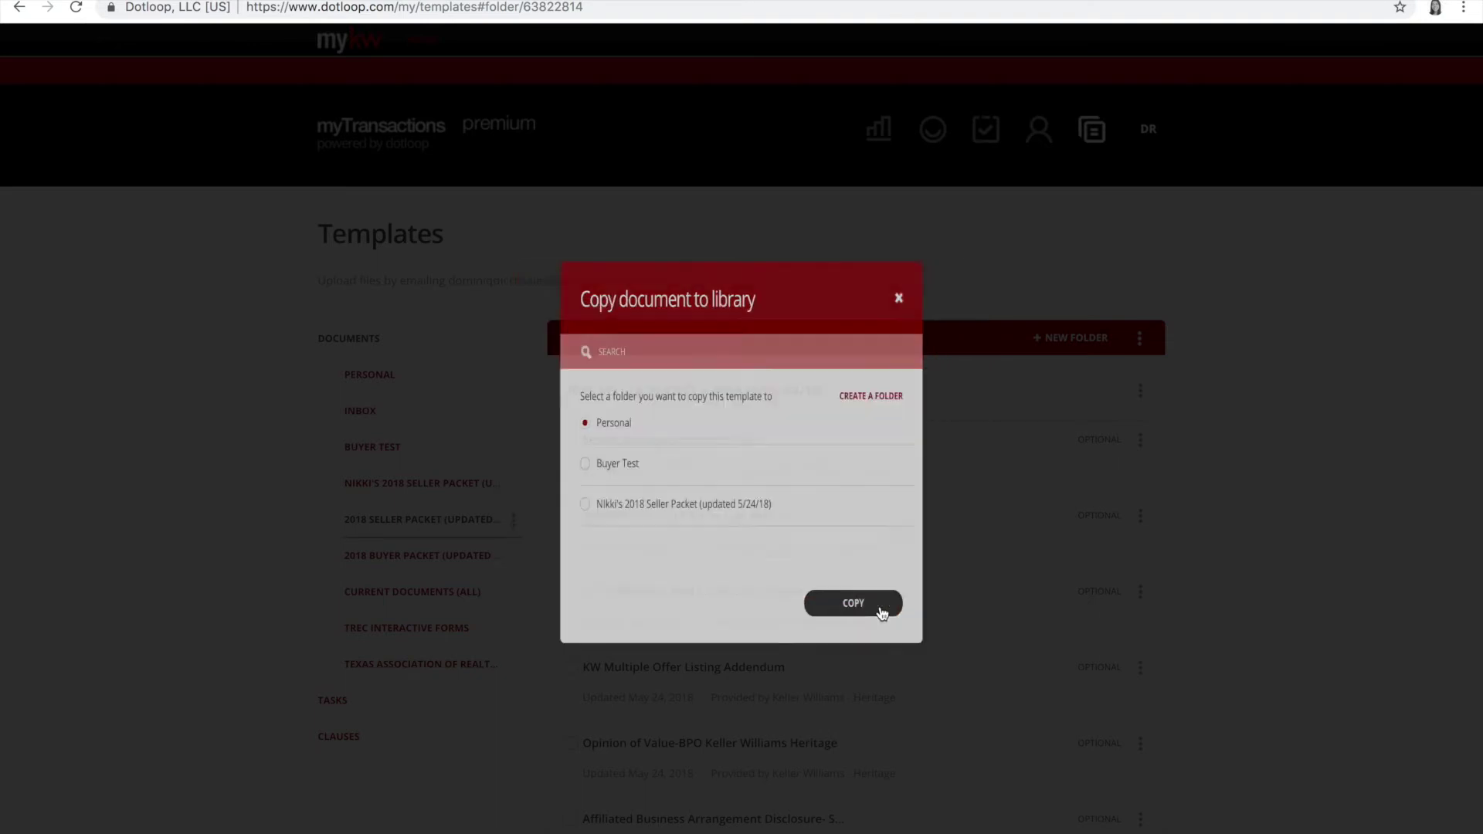
{"action": "left_click", "coordinate": [872, 684]}
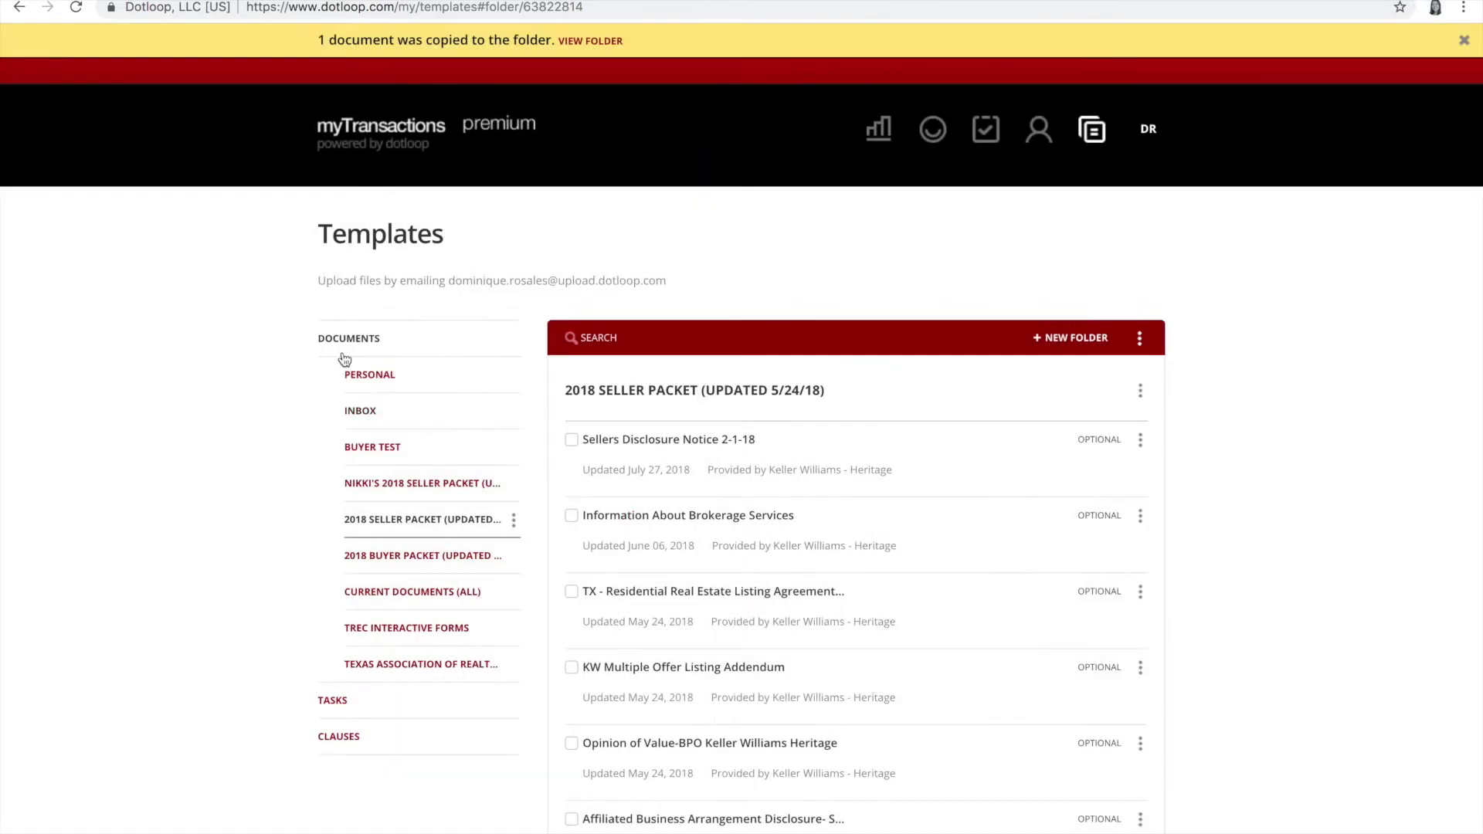
Step: Open the copied brokerage services form from the Personal folder and scroll down through it
{"action": "left_click", "coordinate": [371, 377]}
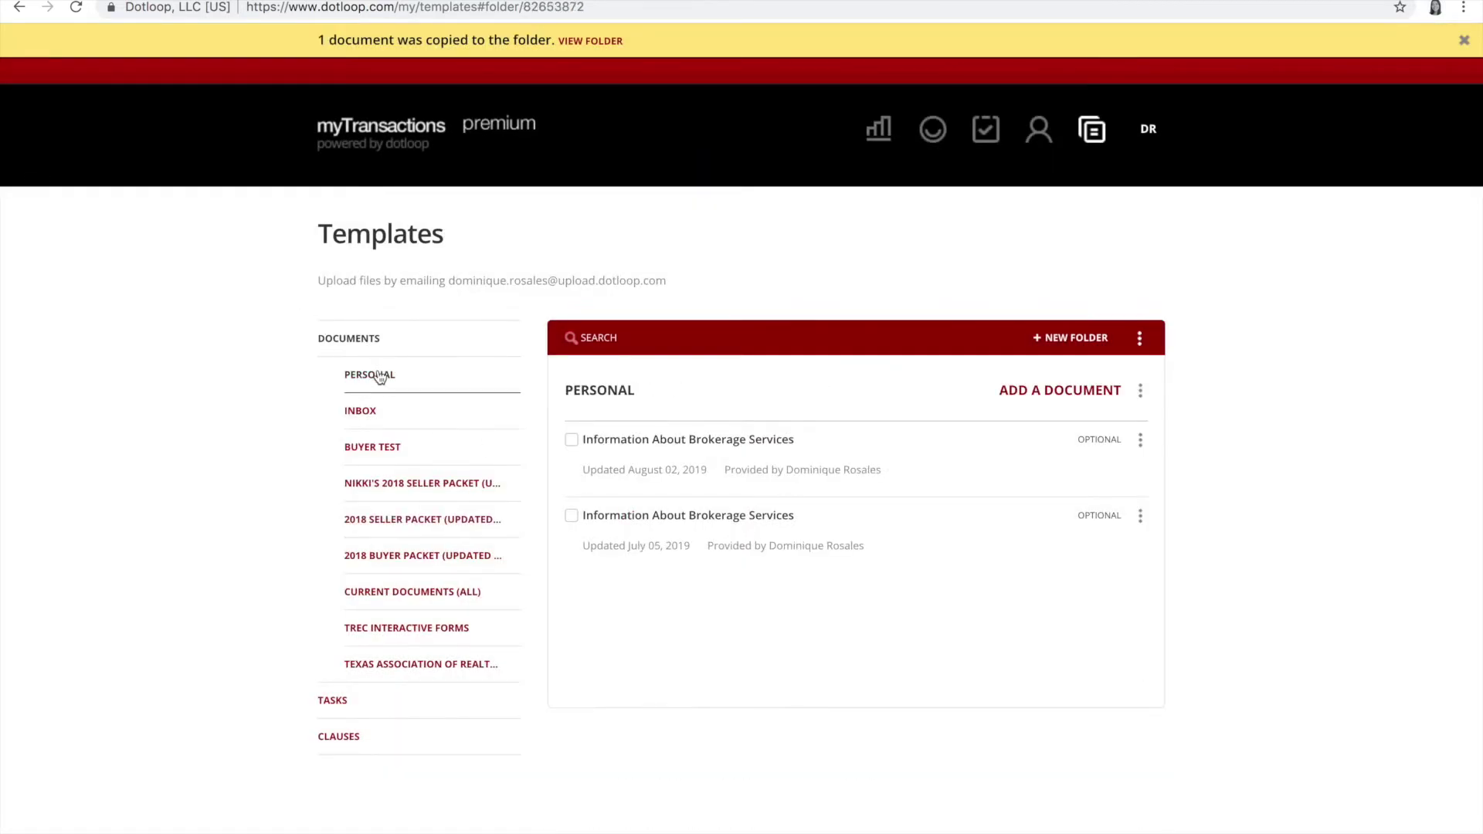
{"action": "left_click", "coordinate": [689, 439]}
{"action": "scroll", "coordinate": [689, 446], "scroll_direction": "down", "scroll_amount": 2}
{"action": "scroll", "coordinate": [689, 448], "scroll_direction": "down", "scroll_amount": 5}
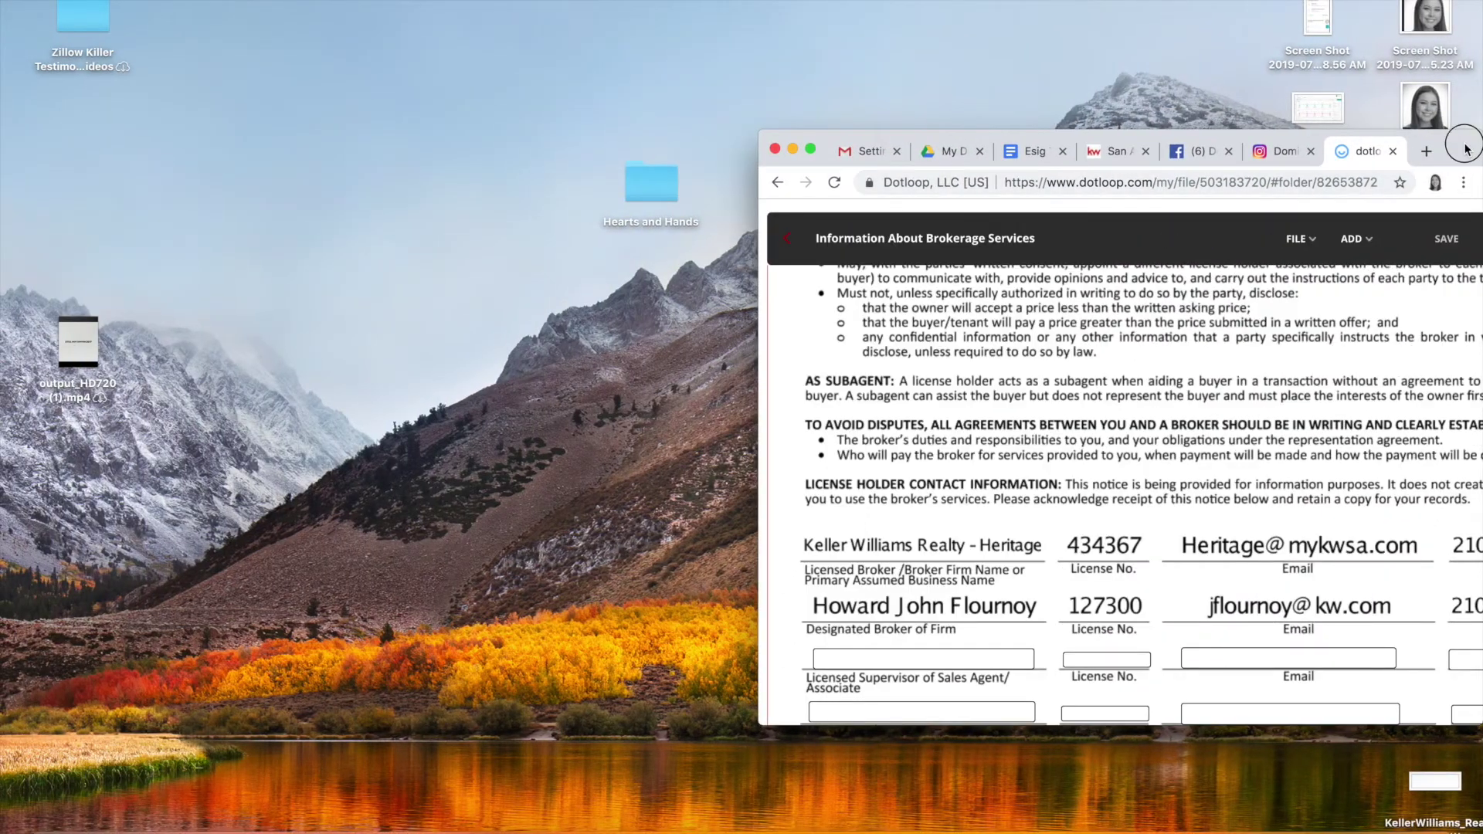
Step: Place the Dotloop window top-left, lengthened to the form's footer, and pull a new tab into its own window
{"action": "left_click_drag", "start_coordinate": [1466, 149], "coordinate": [692, 1]}
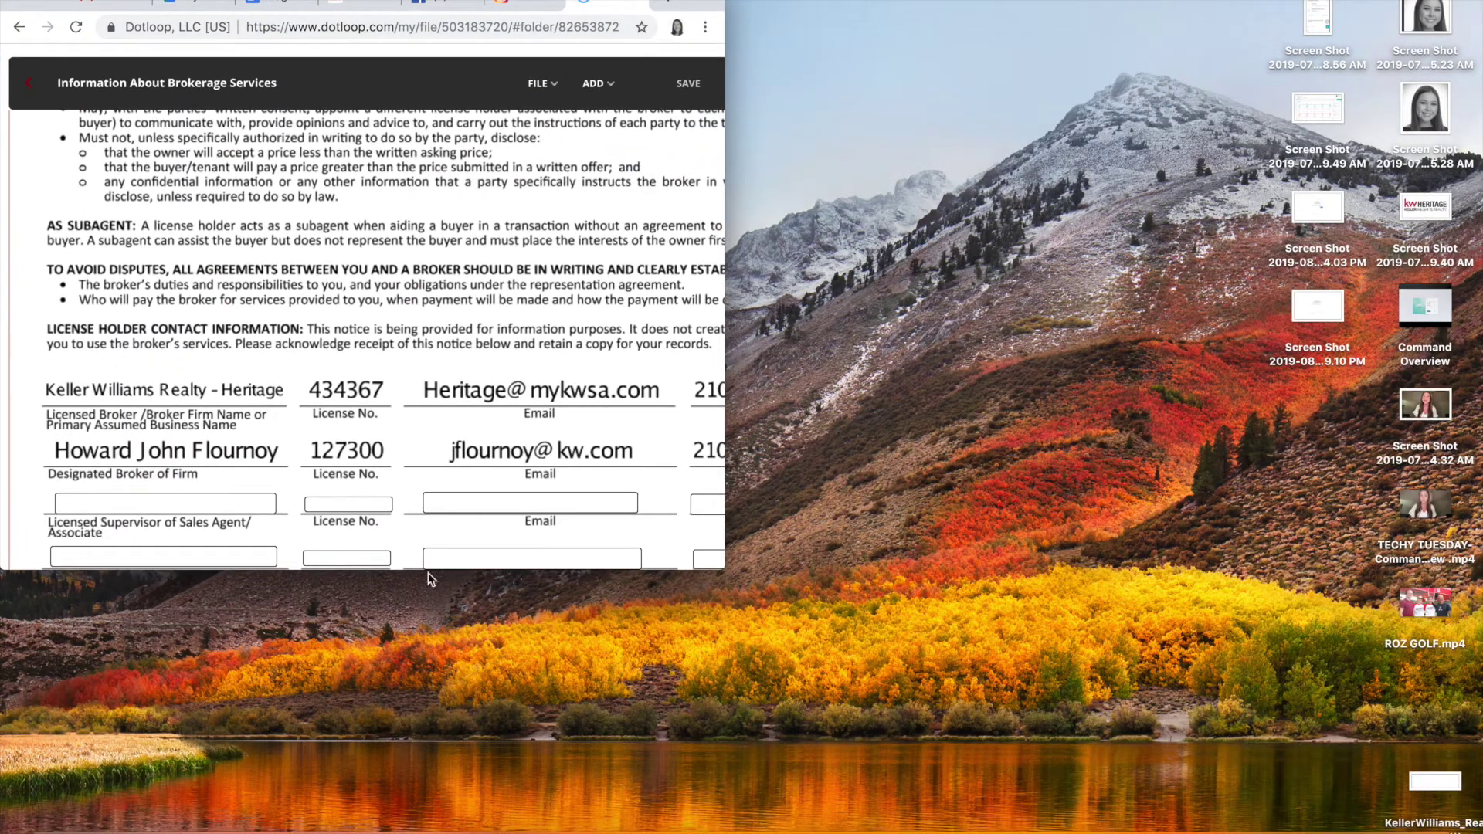
{"action": "left_click_drag", "start_coordinate": [420, 570], "coordinate": [408, 831]}
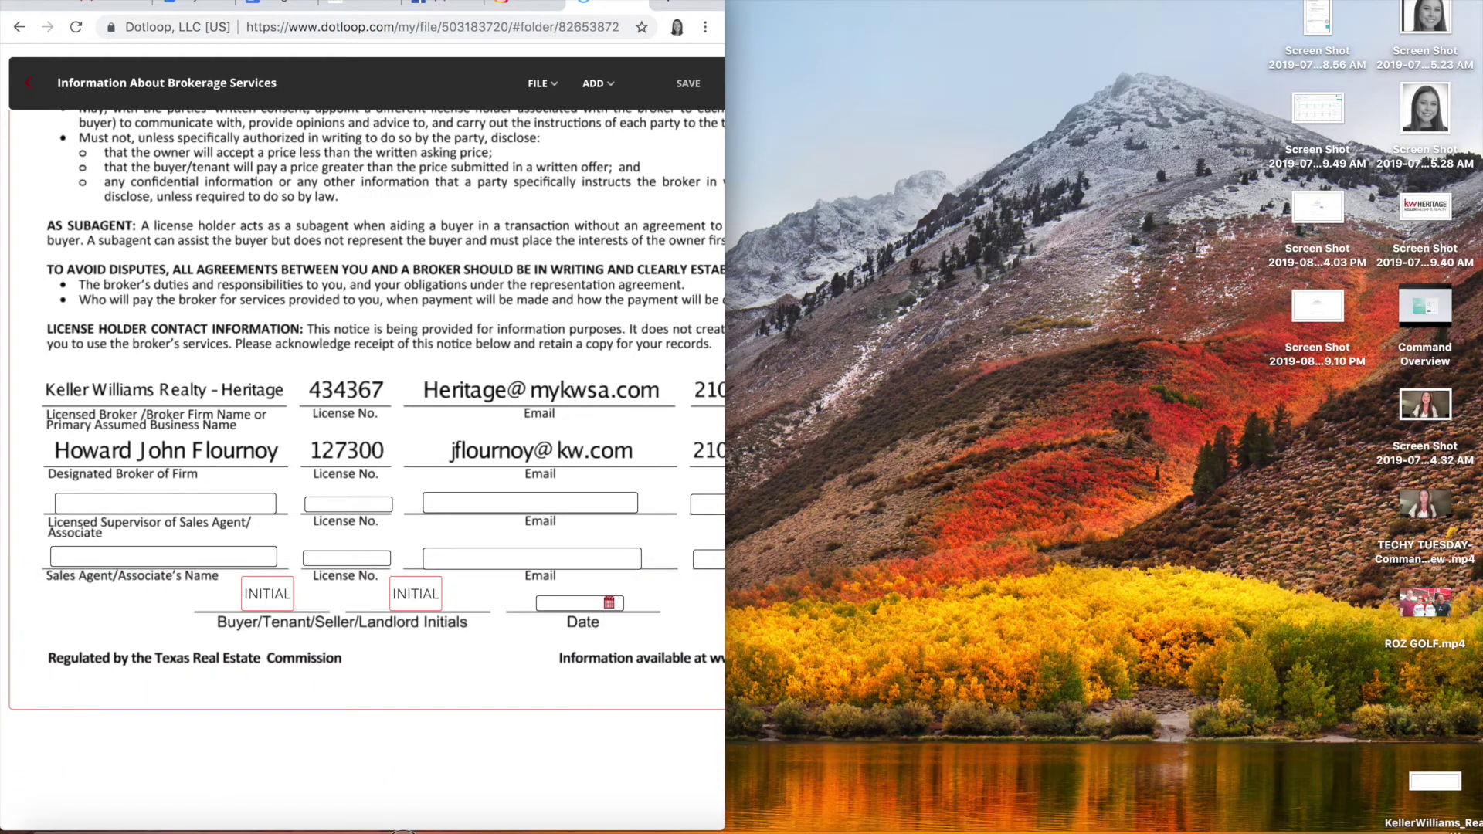
{"action": "left_click", "coordinate": [667, 3]}
{"action": "left_click_drag", "start_coordinate": [606, 11], "coordinate": [867, 7]}
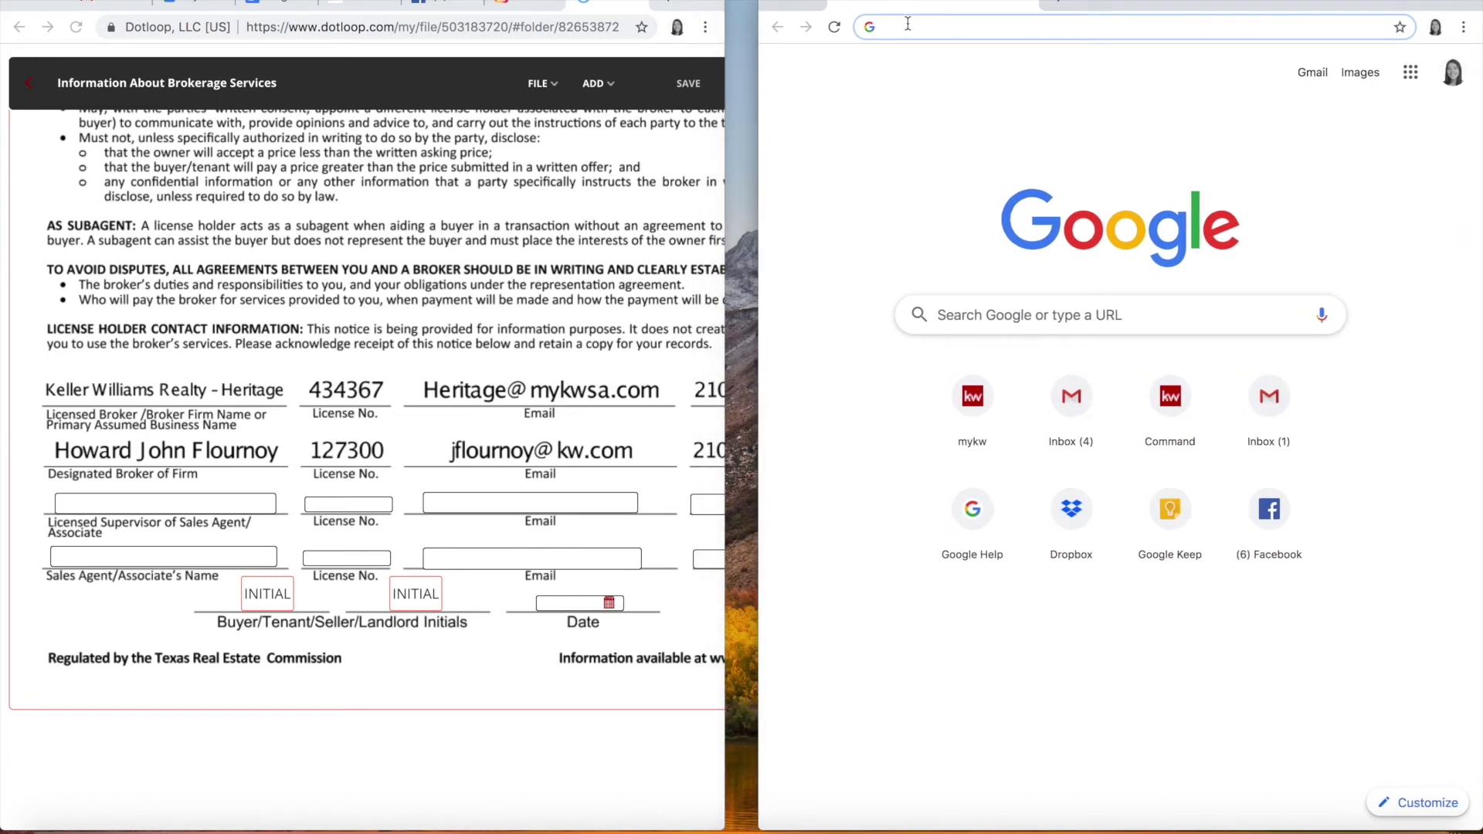
Step: Search Google for 'trec', open trec.texas.gov beside Dotloop and expand License Holder Search
{"action": "type", "text": "trec"}
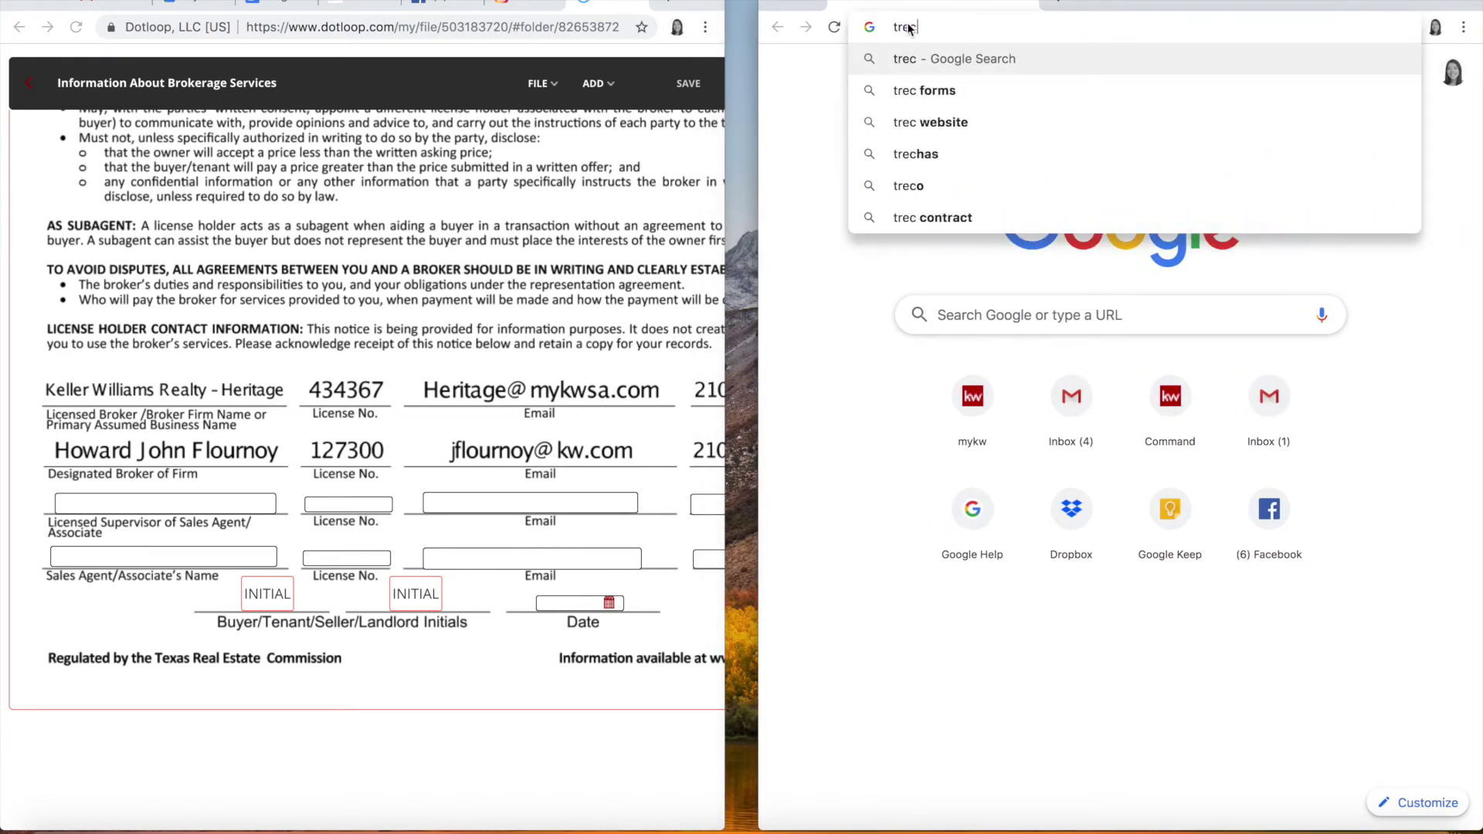
{"action": "key", "text": "Return"}
{"action": "left_click", "coordinate": [936, 207]}
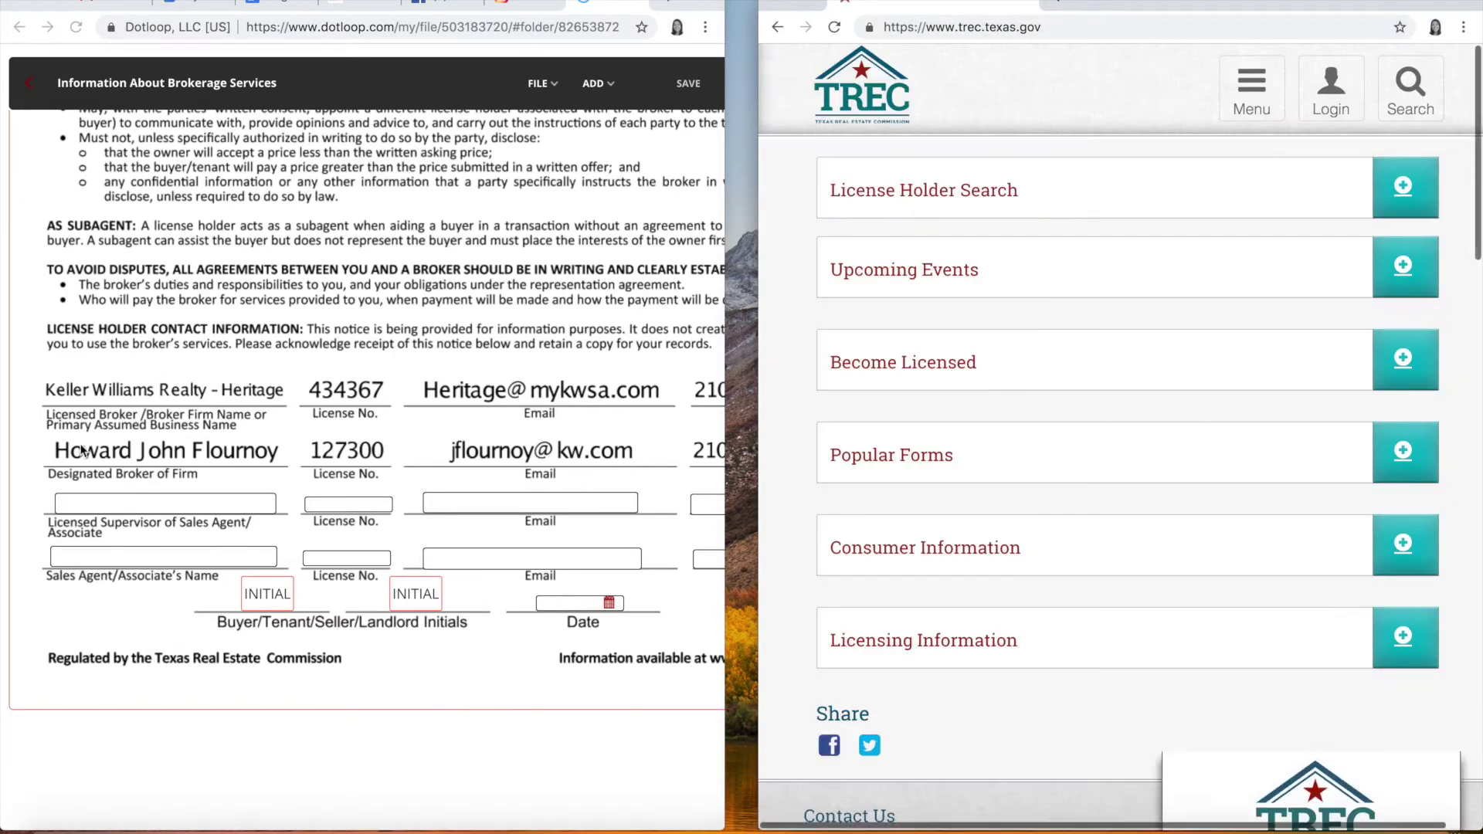
{"action": "left_click", "coordinate": [725, 295]}
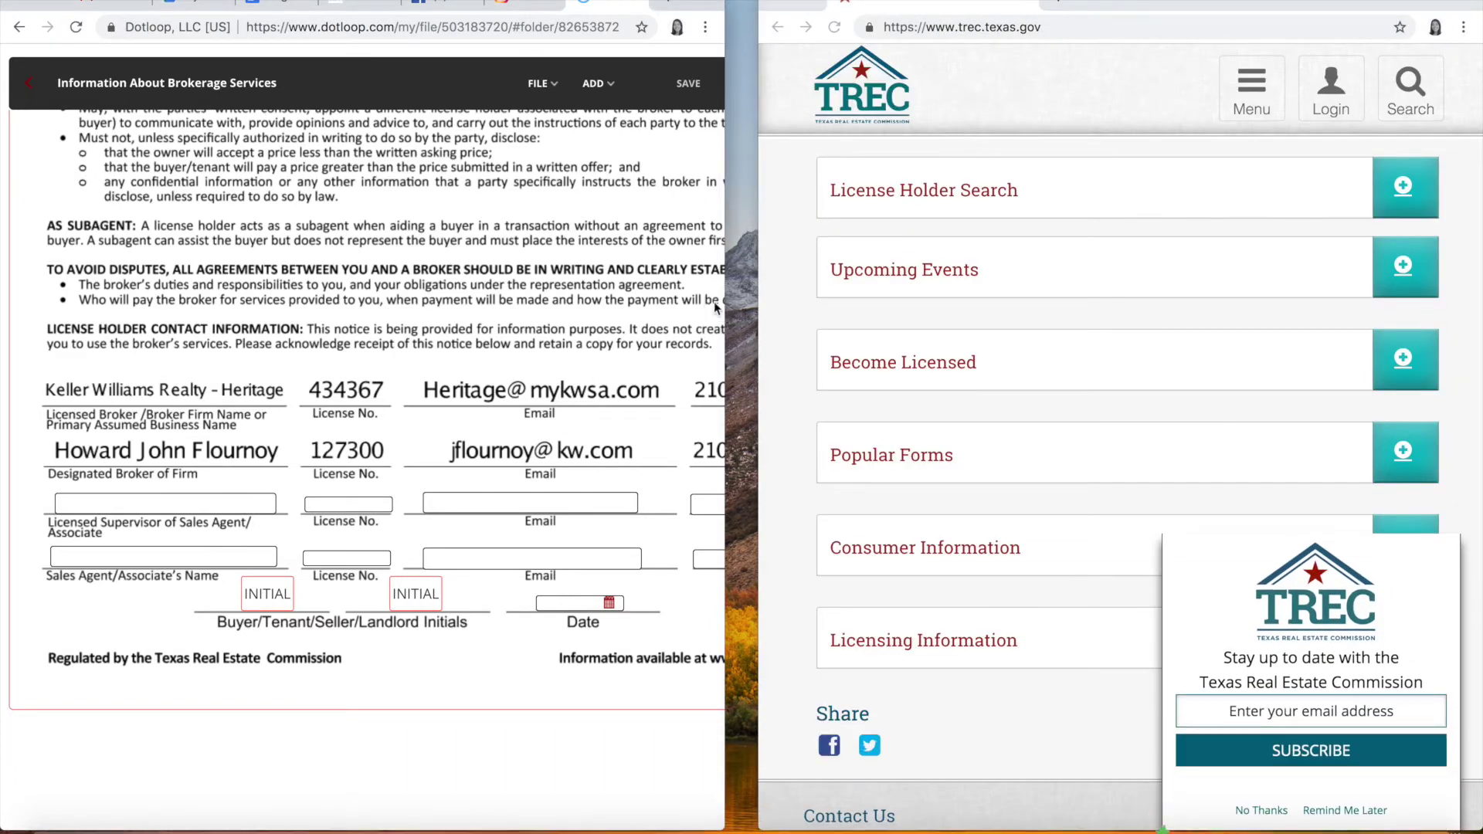
{"action": "left_click_drag", "start_coordinate": [725, 289], "coordinate": [749, 290]}
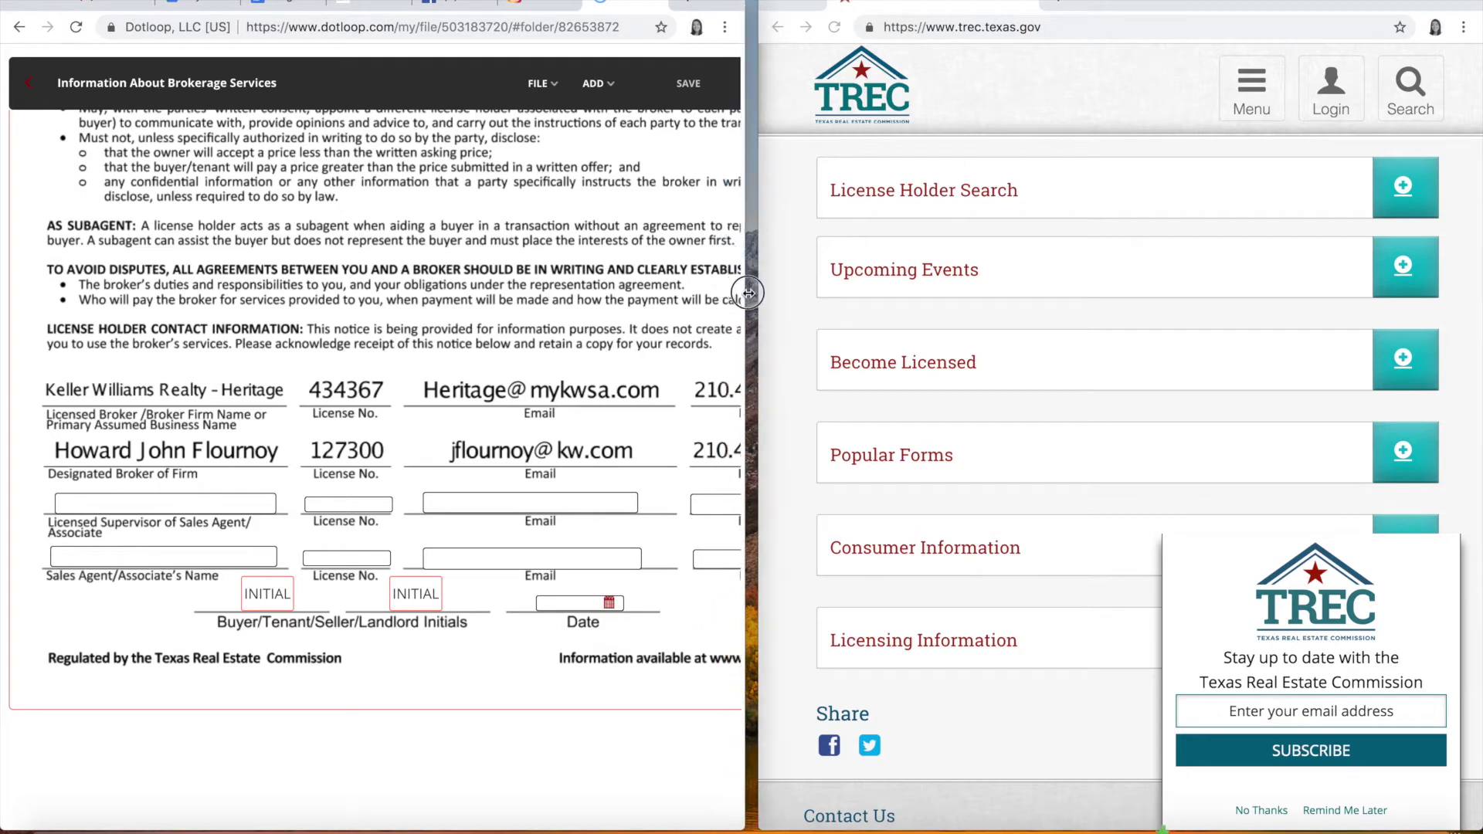
{"action": "left_click", "coordinate": [1393, 188]}
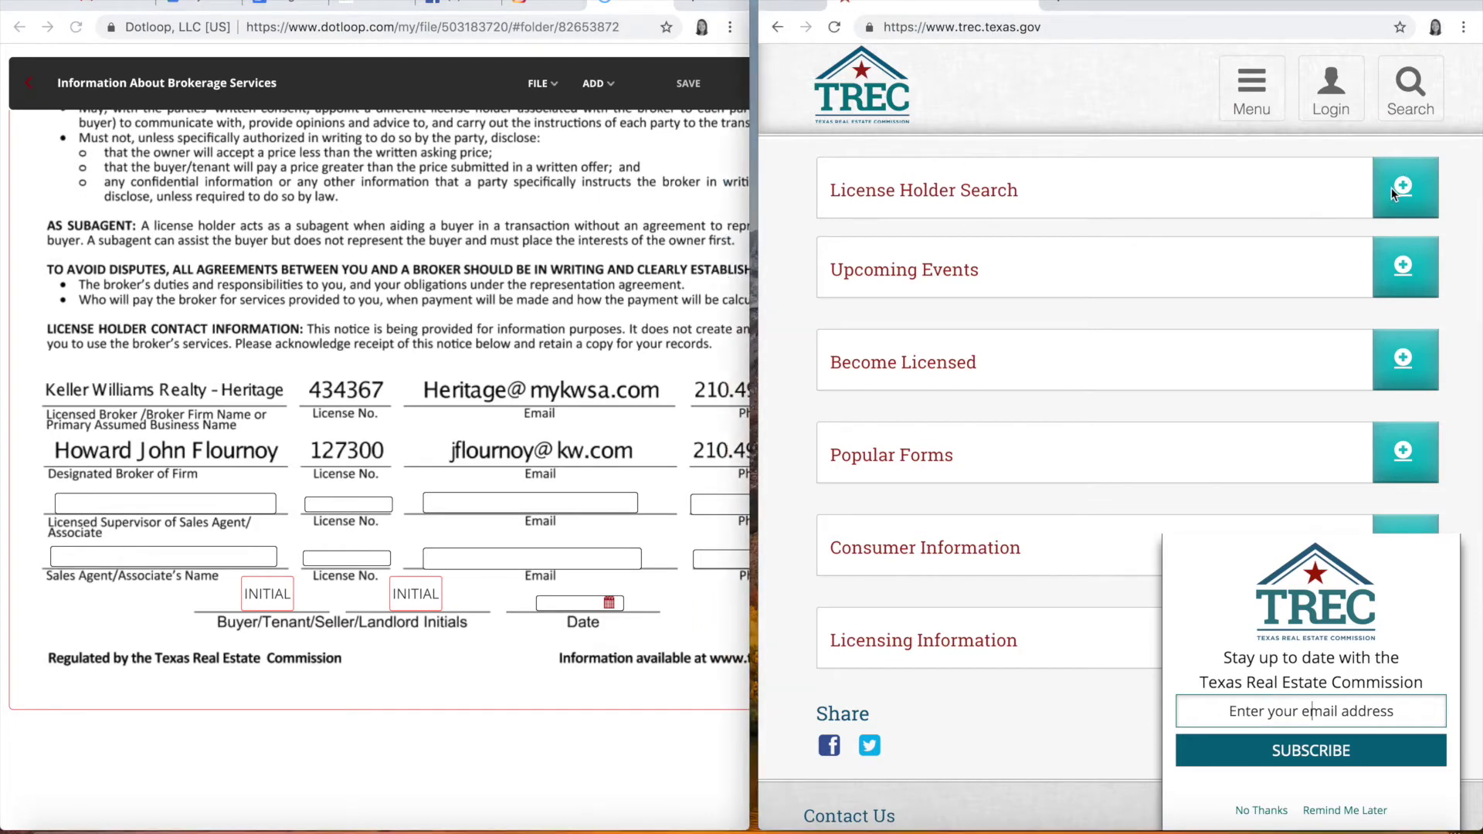
{"action": "left_click", "coordinate": [1393, 188]}
{"action": "left_click", "coordinate": [1345, 811]}
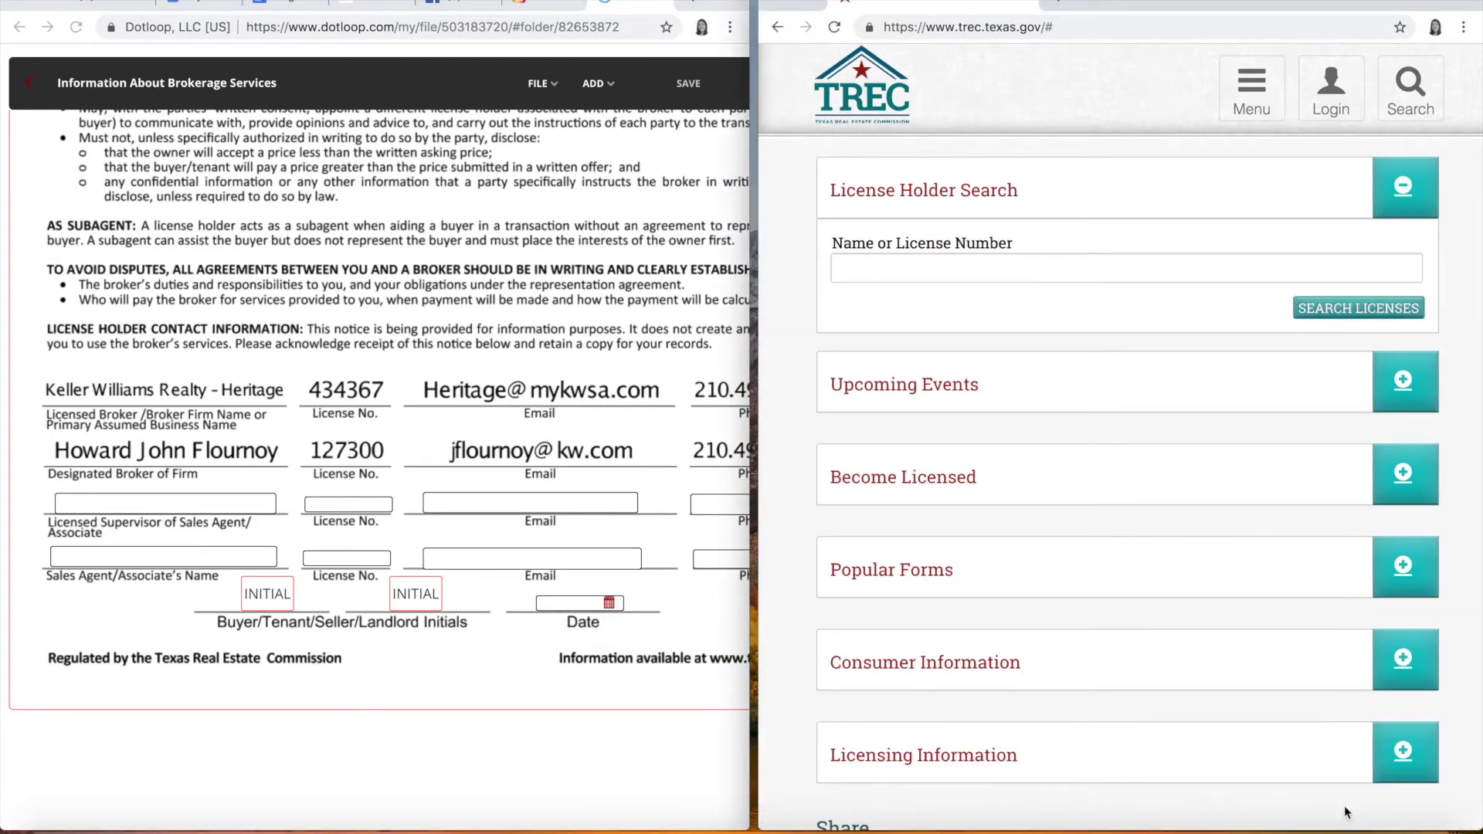
Step: Search TREC license holders for the agent's own name to show her Sales Agent record
{"action": "left_click", "coordinate": [921, 267]}
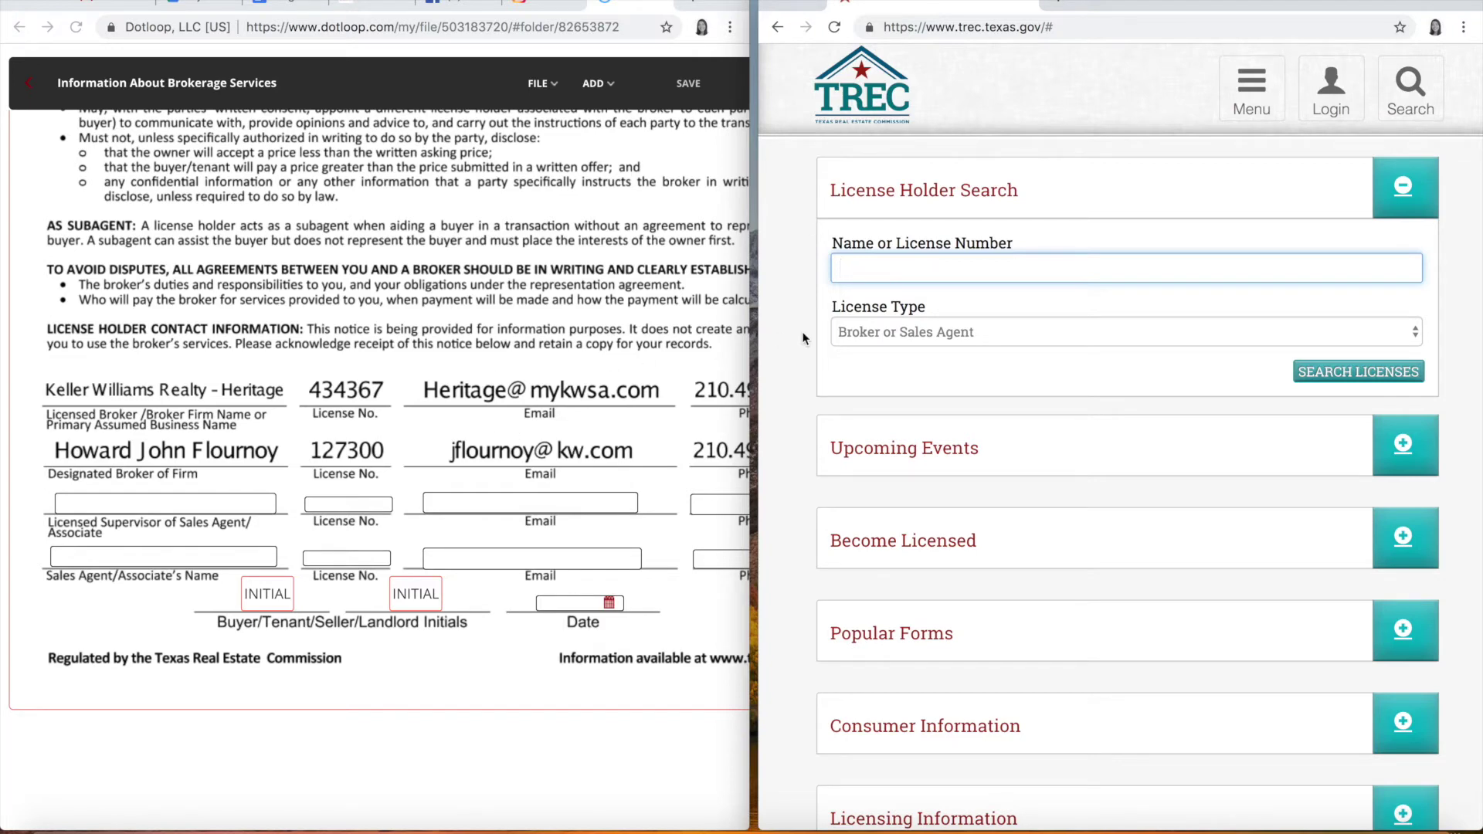
{"action": "key", "text": "Return"}
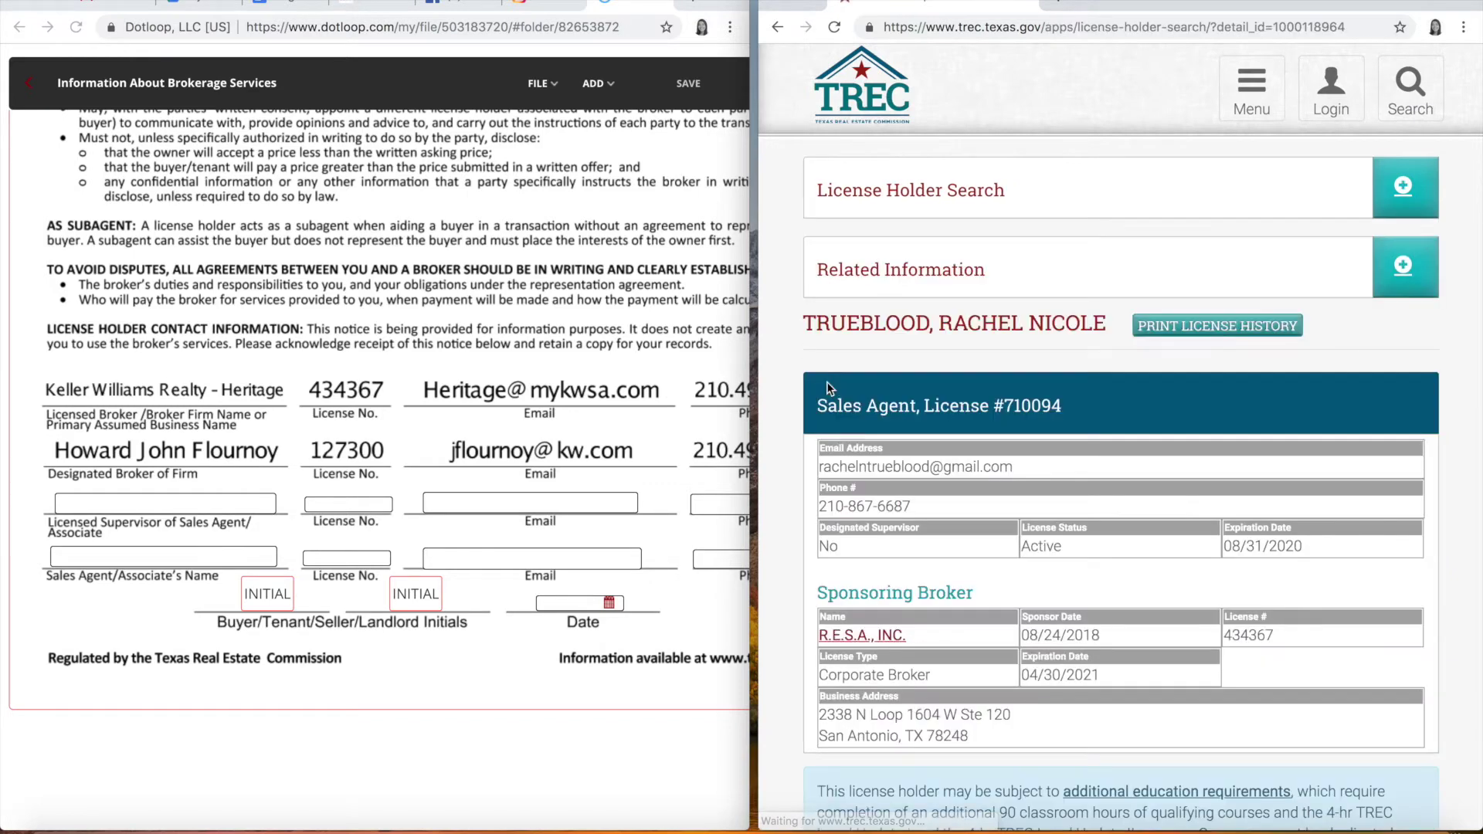
{"action": "scroll", "coordinate": [777, 473], "scroll_direction": "down", "scroll_amount": 3}
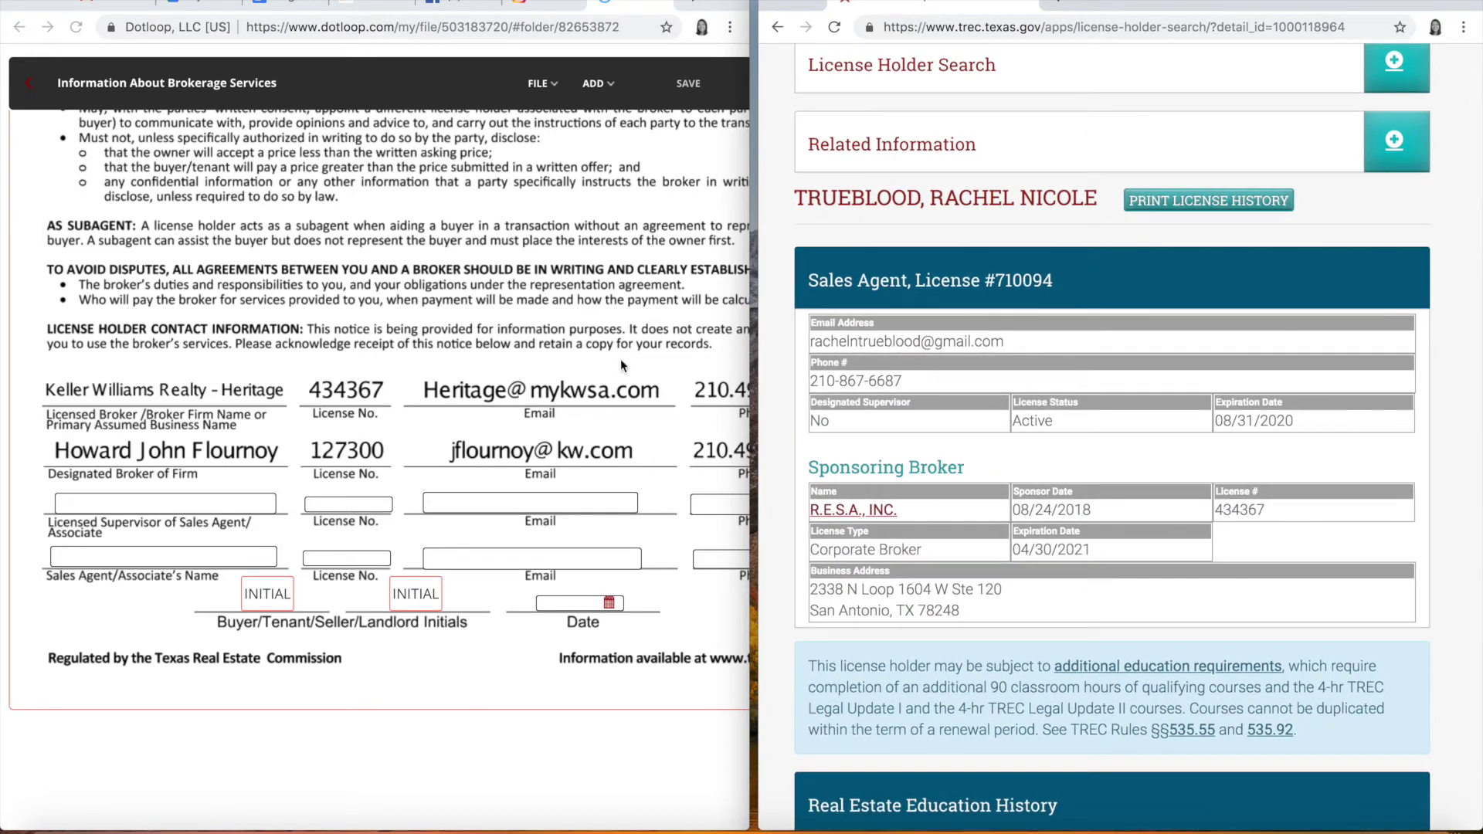
Step: Enter the supervisor's name in Dotloop's Licensed Supervisor field
{"action": "left_click", "coordinate": [175, 506]}
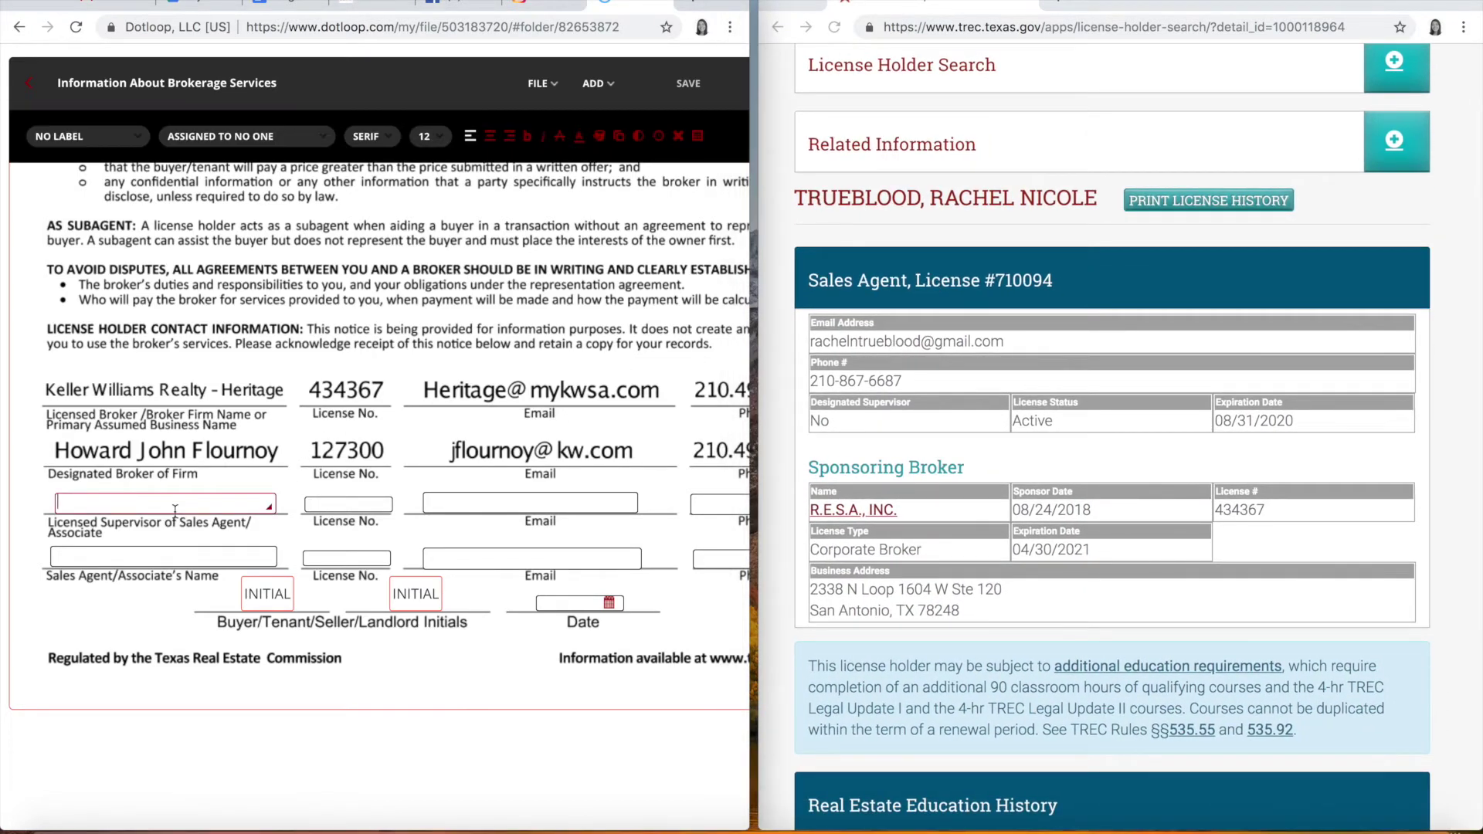
{"action": "key", "text": "Tab"}
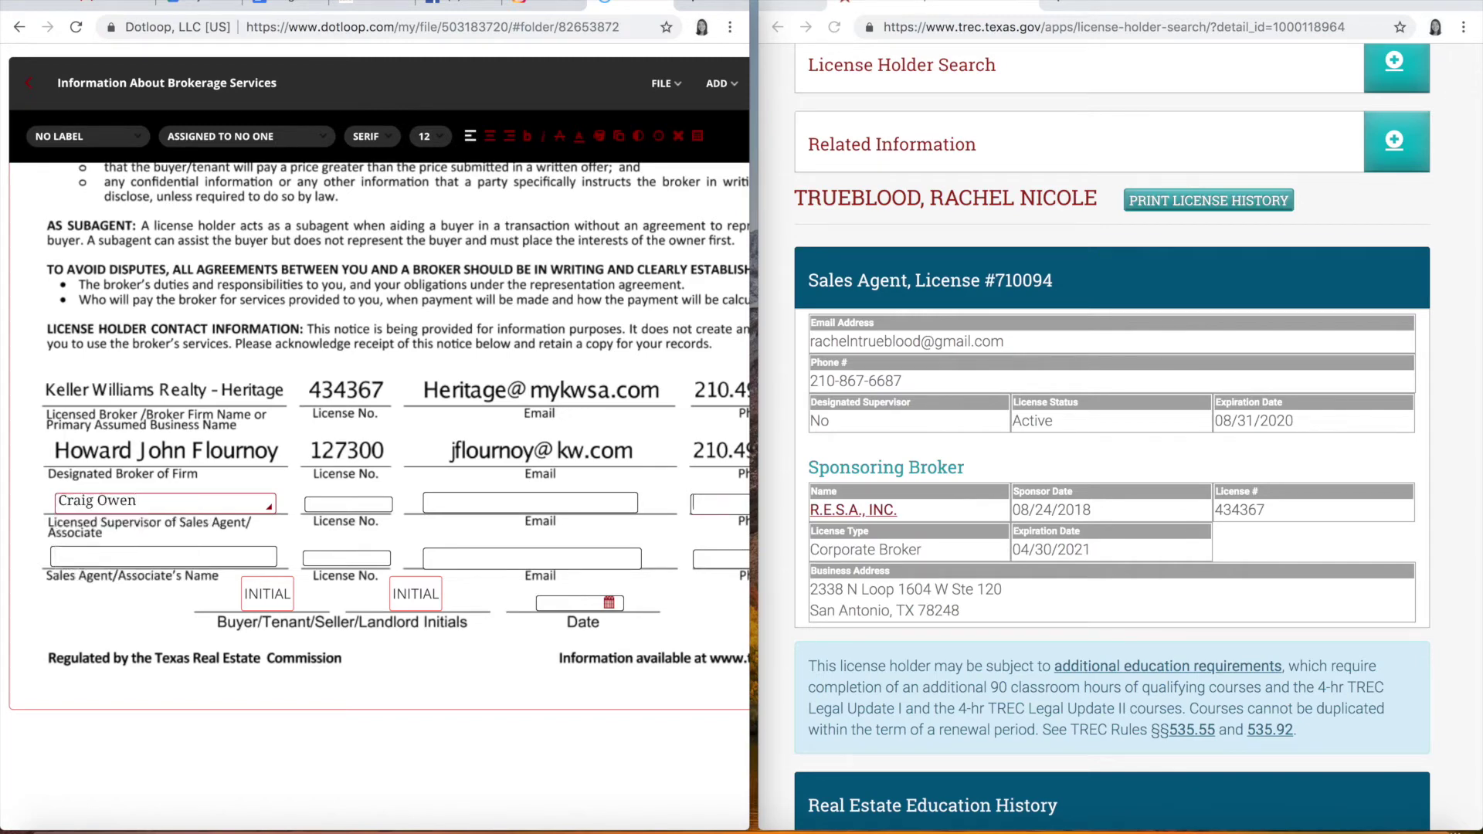
{"action": "left_click", "coordinate": [343, 498]}
{"action": "scroll", "coordinate": [814, 407], "scroll_direction": "up", "scroll_amount": 3}
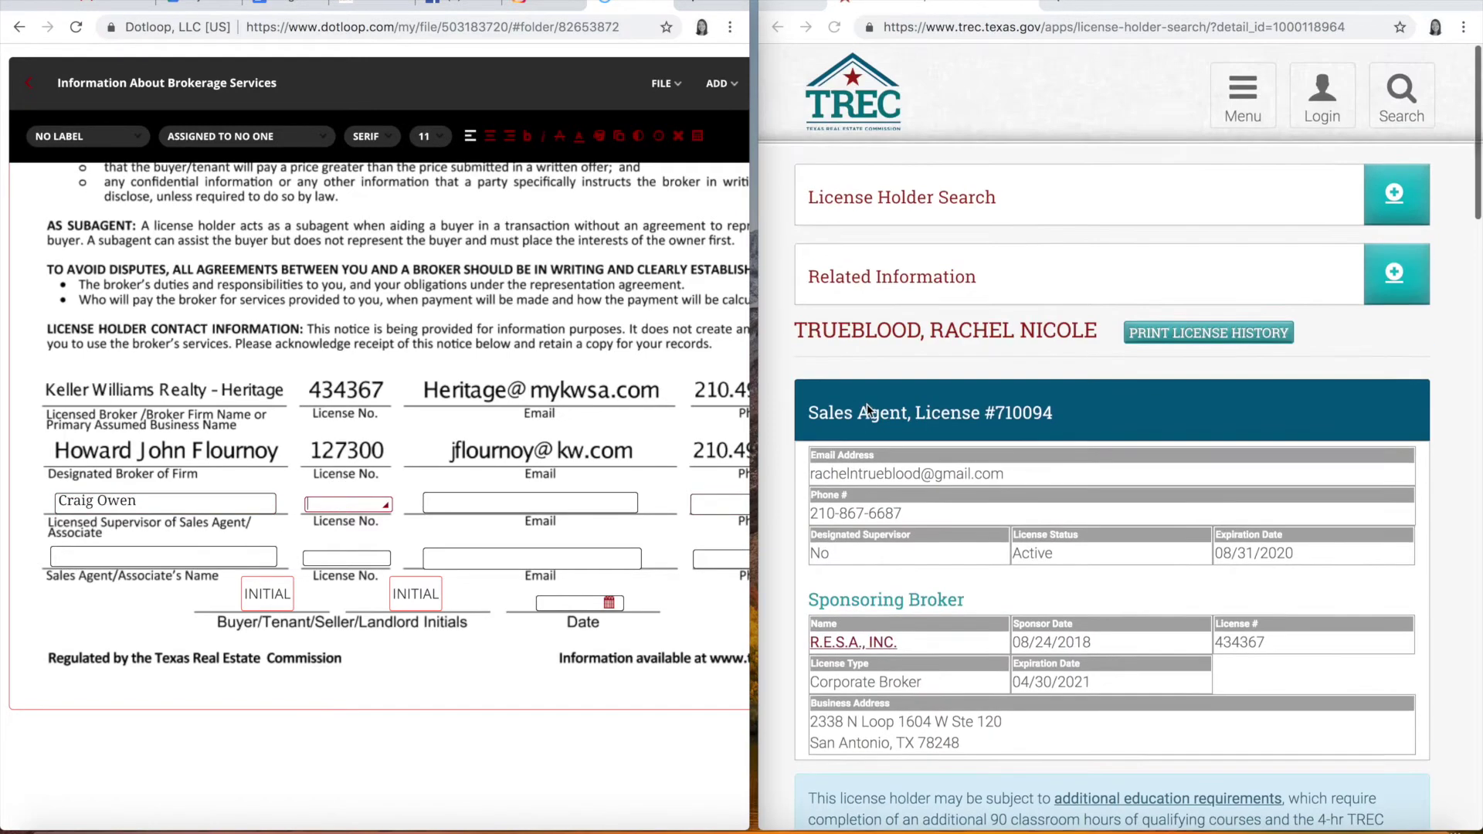
Step: Search TREC License Holder Search for the supervisor and open his Broker license record
{"action": "left_click", "coordinate": [1002, 323]}
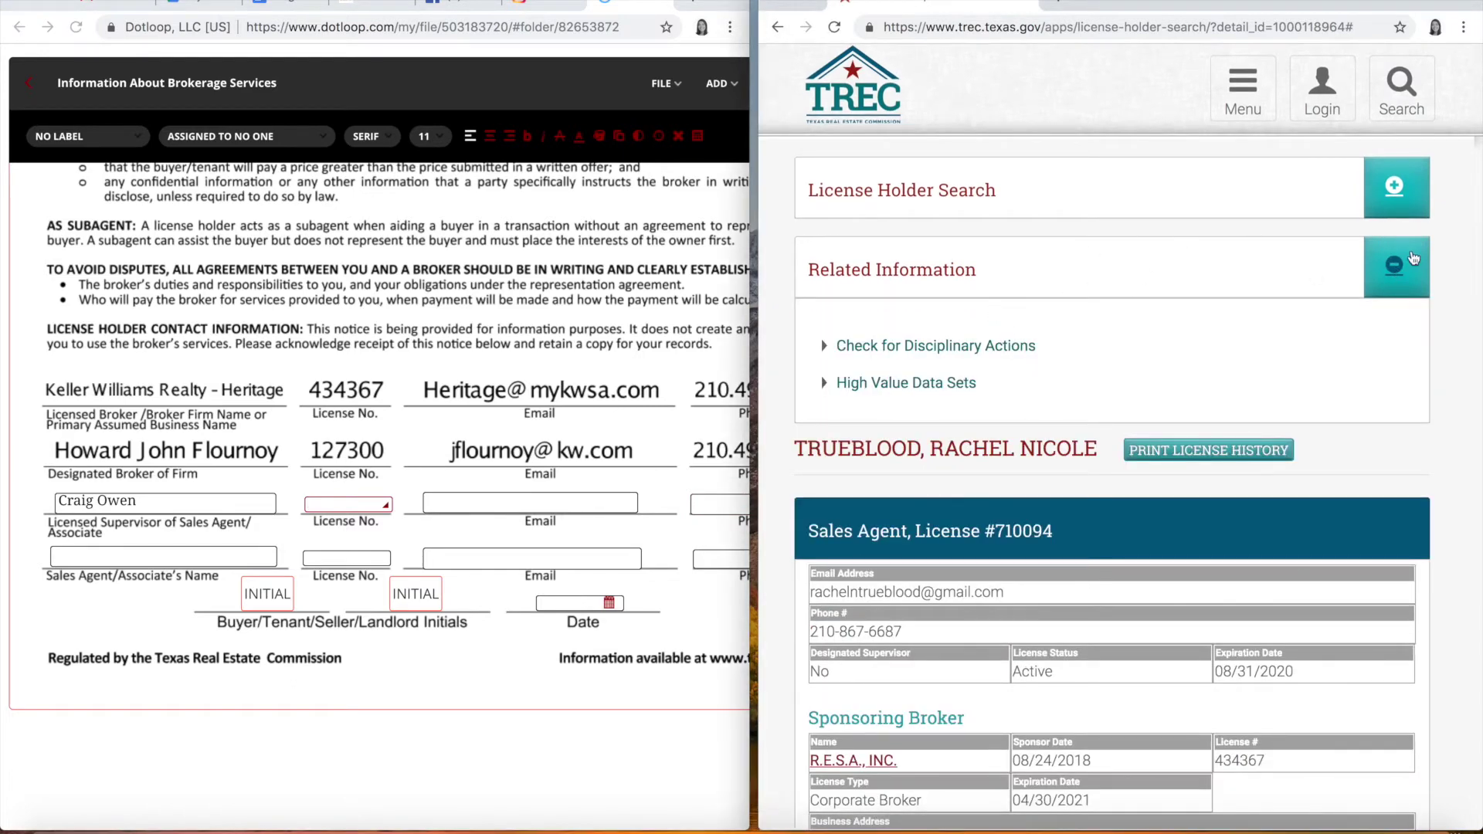
{"action": "left_click", "coordinate": [1394, 186]}
{"action": "left_click", "coordinate": [1070, 271]}
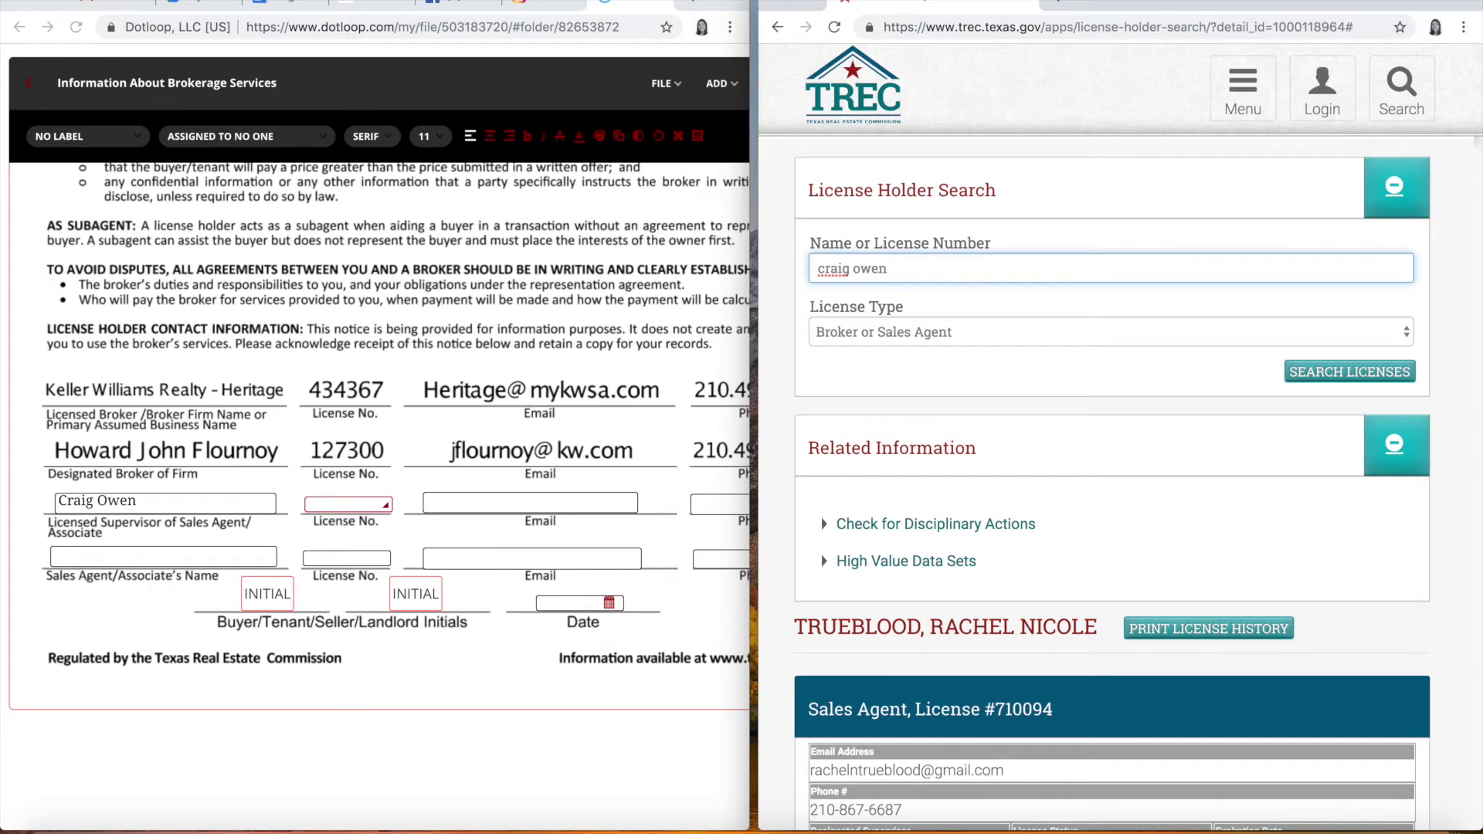
{"action": "key", "text": "Return"}
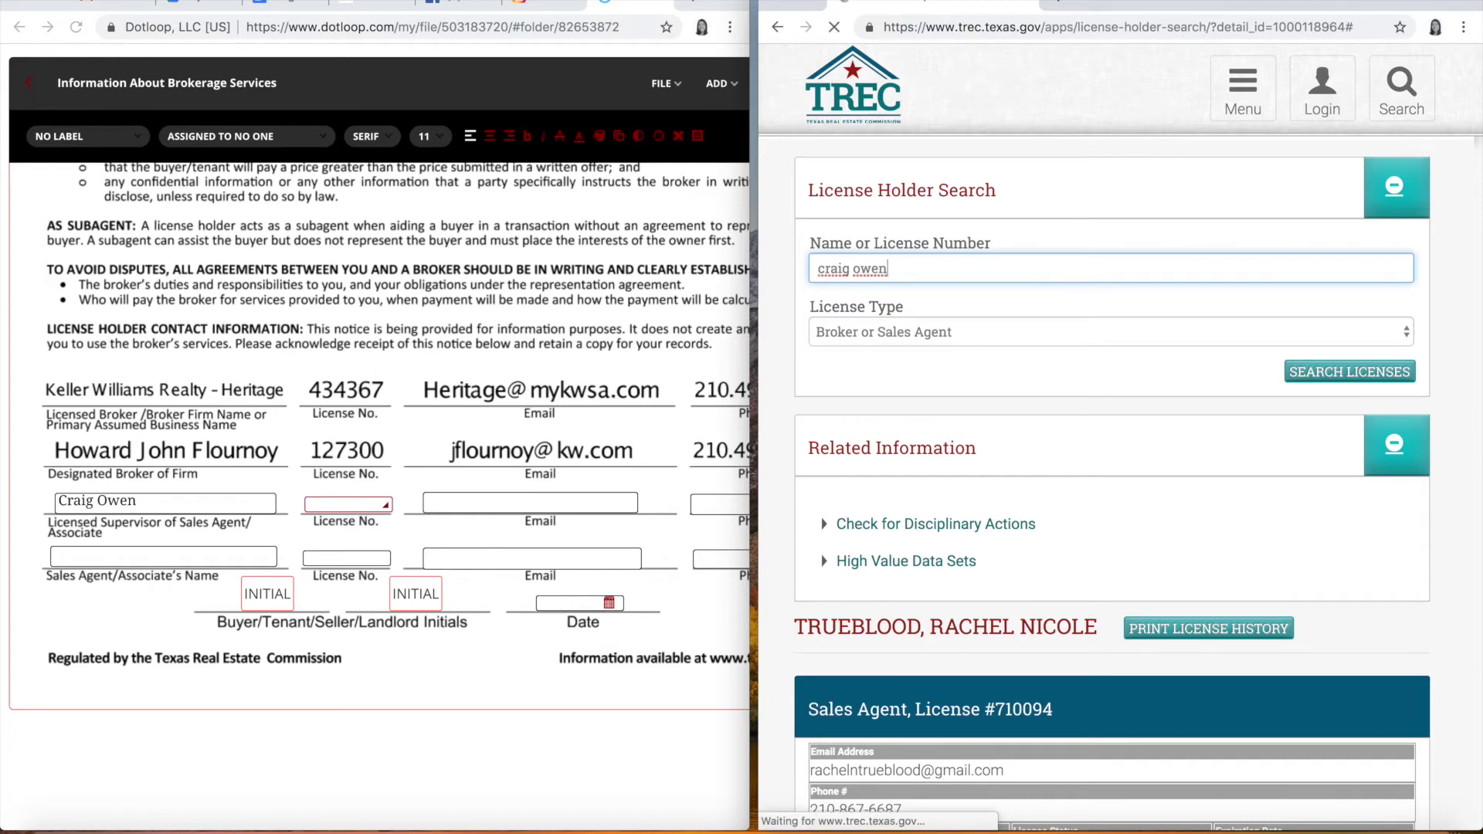
{"action": "scroll", "coordinate": [981, 564], "scroll_direction": "down", "scroll_amount": 6}
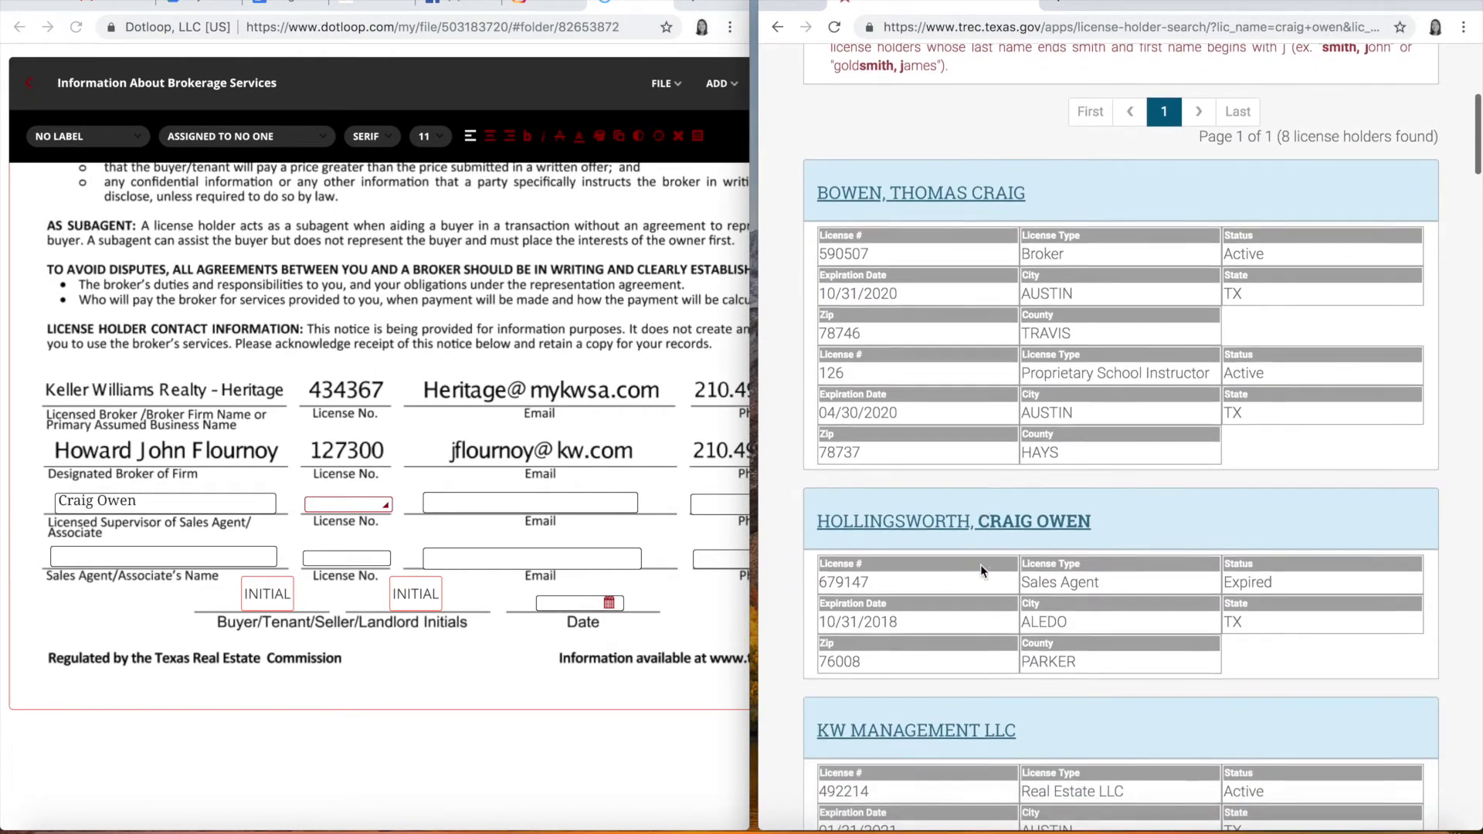
{"action": "scroll", "coordinate": [1027, 610], "scroll_direction": "down", "scroll_amount": 6}
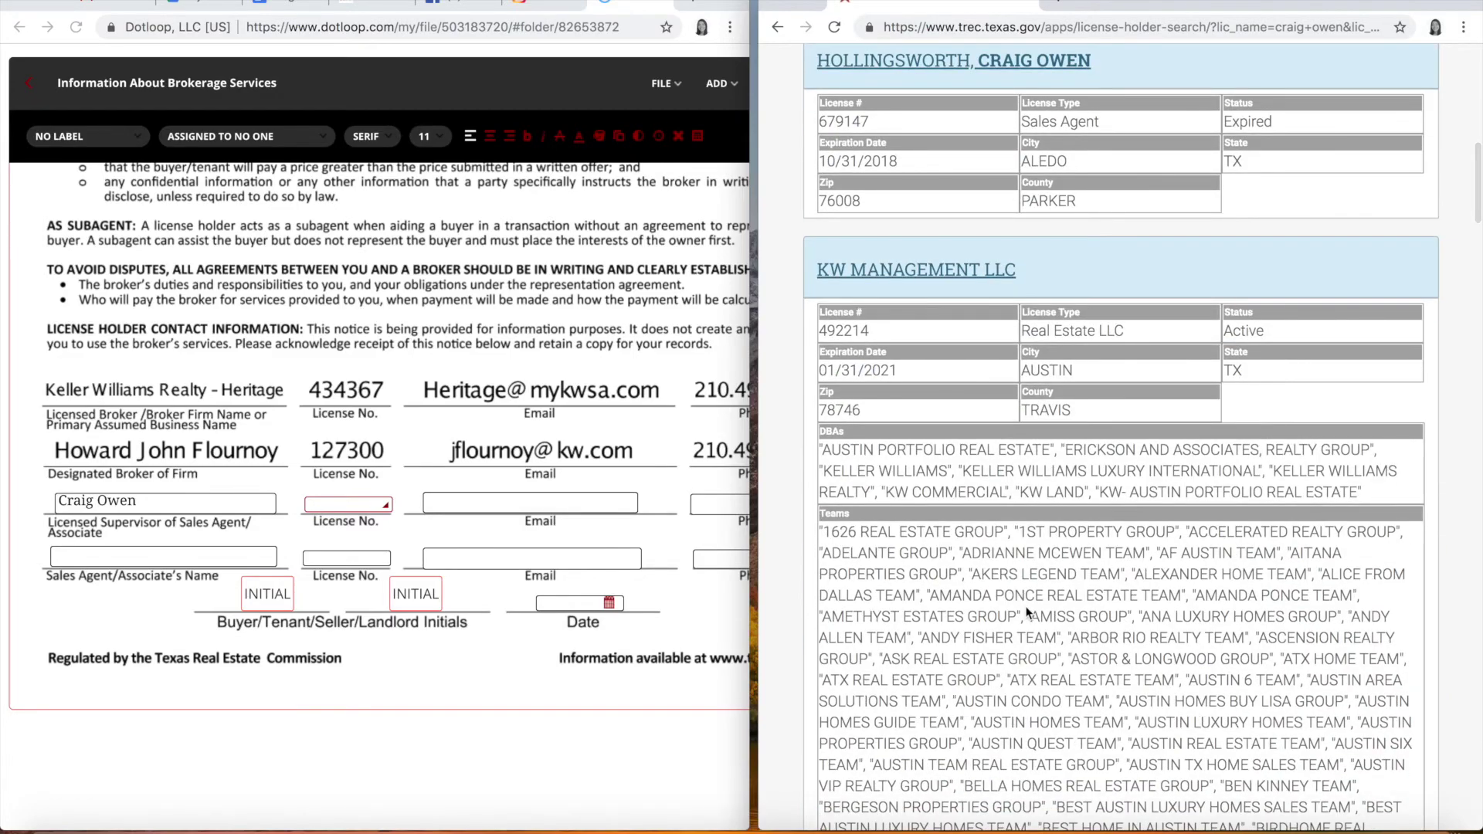
{"action": "scroll", "coordinate": [1026, 612], "scroll_direction": "down", "scroll_amount": 15}
{"action": "scroll", "coordinate": [1027, 612], "scroll_direction": "up", "scroll_amount": 10}
{"action": "scroll", "coordinate": [1028, 613], "scroll_direction": "down", "scroll_amount": 15}
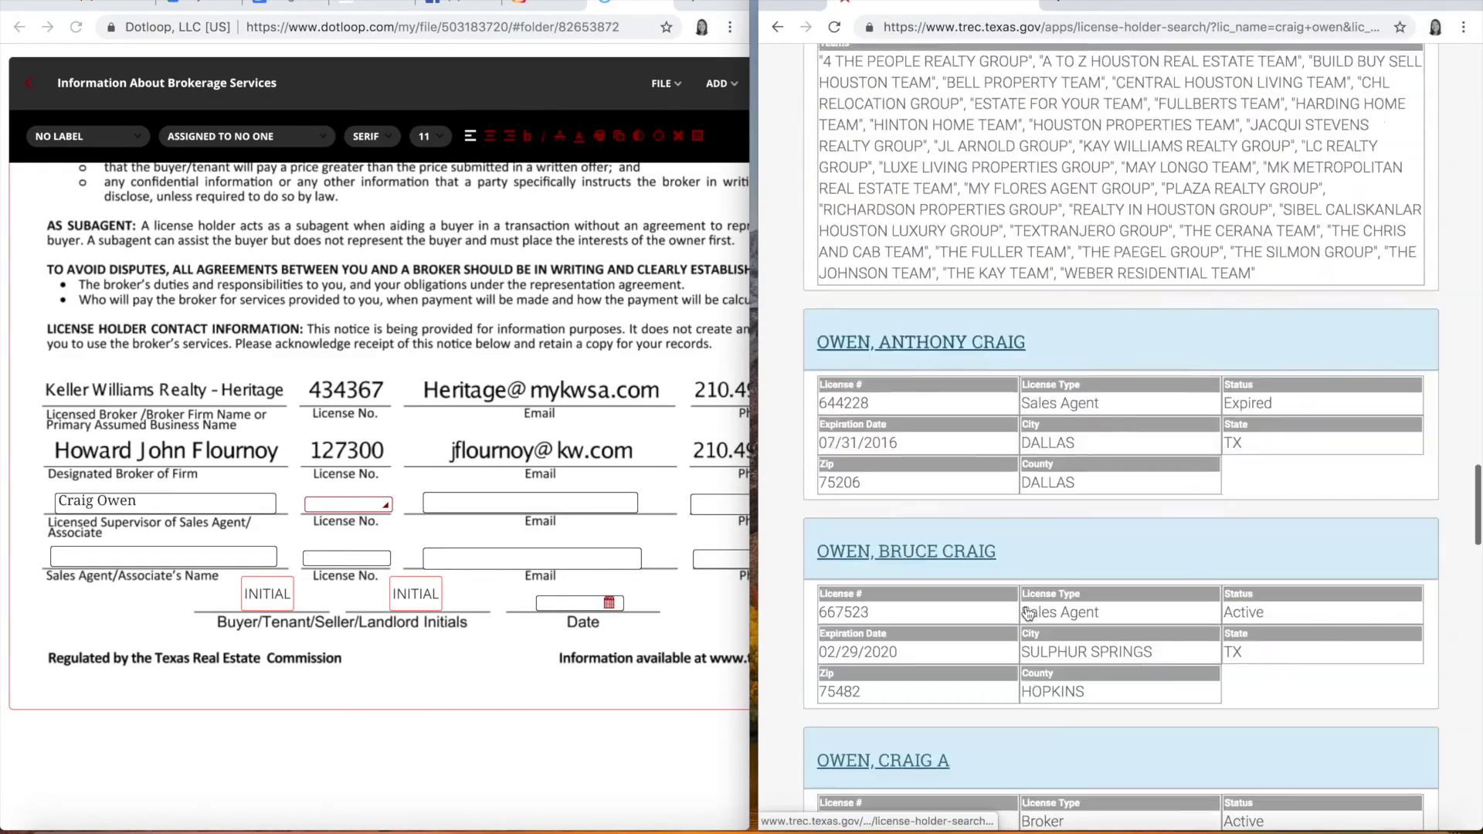
{"action": "scroll", "coordinate": [1027, 612], "scroll_direction": "down", "scroll_amount": 2}
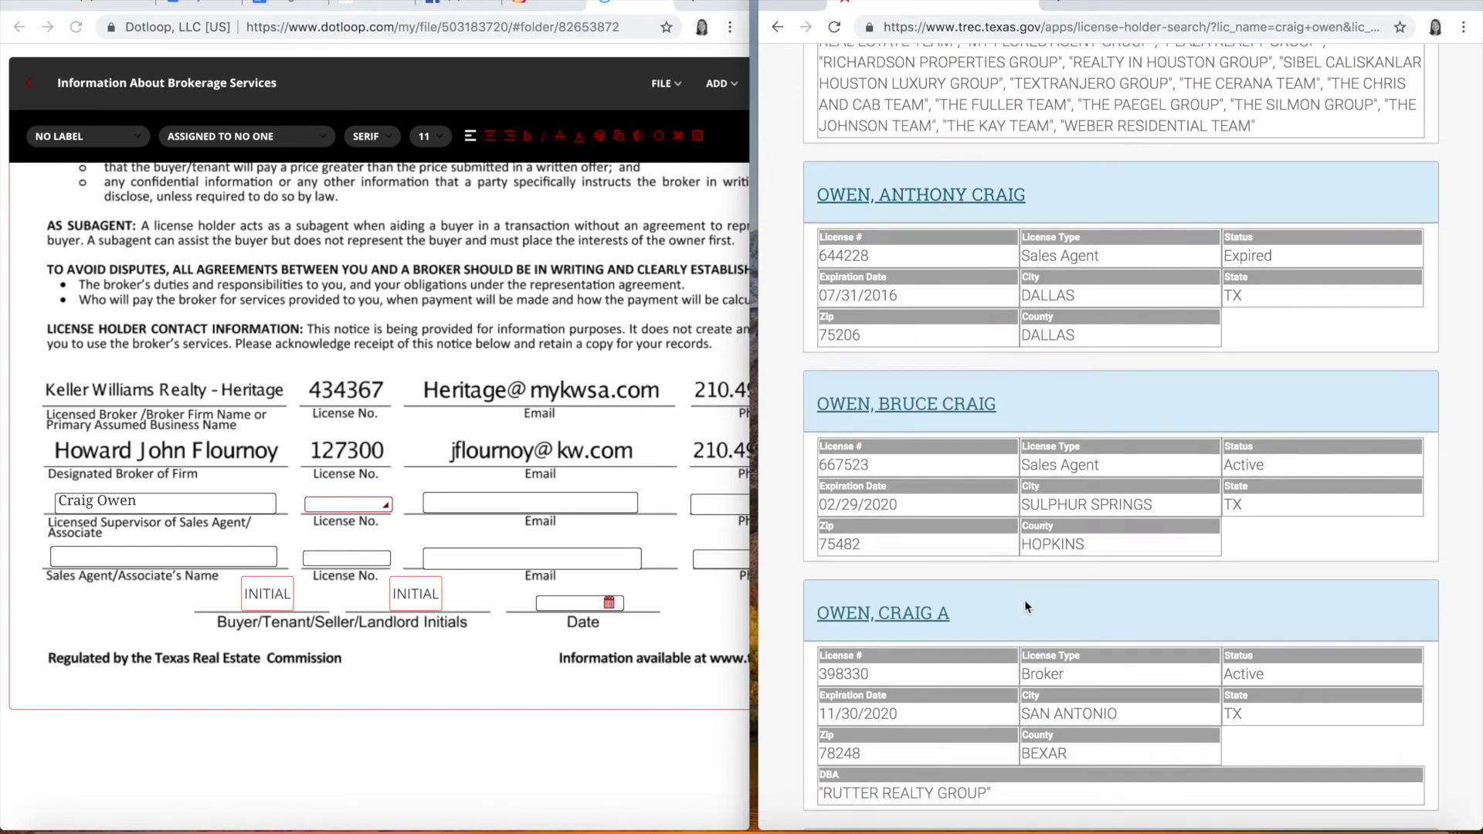
{"action": "scroll", "coordinate": [1024, 599], "scroll_direction": "down", "scroll_amount": 2}
{"action": "left_click", "coordinate": [871, 439]}
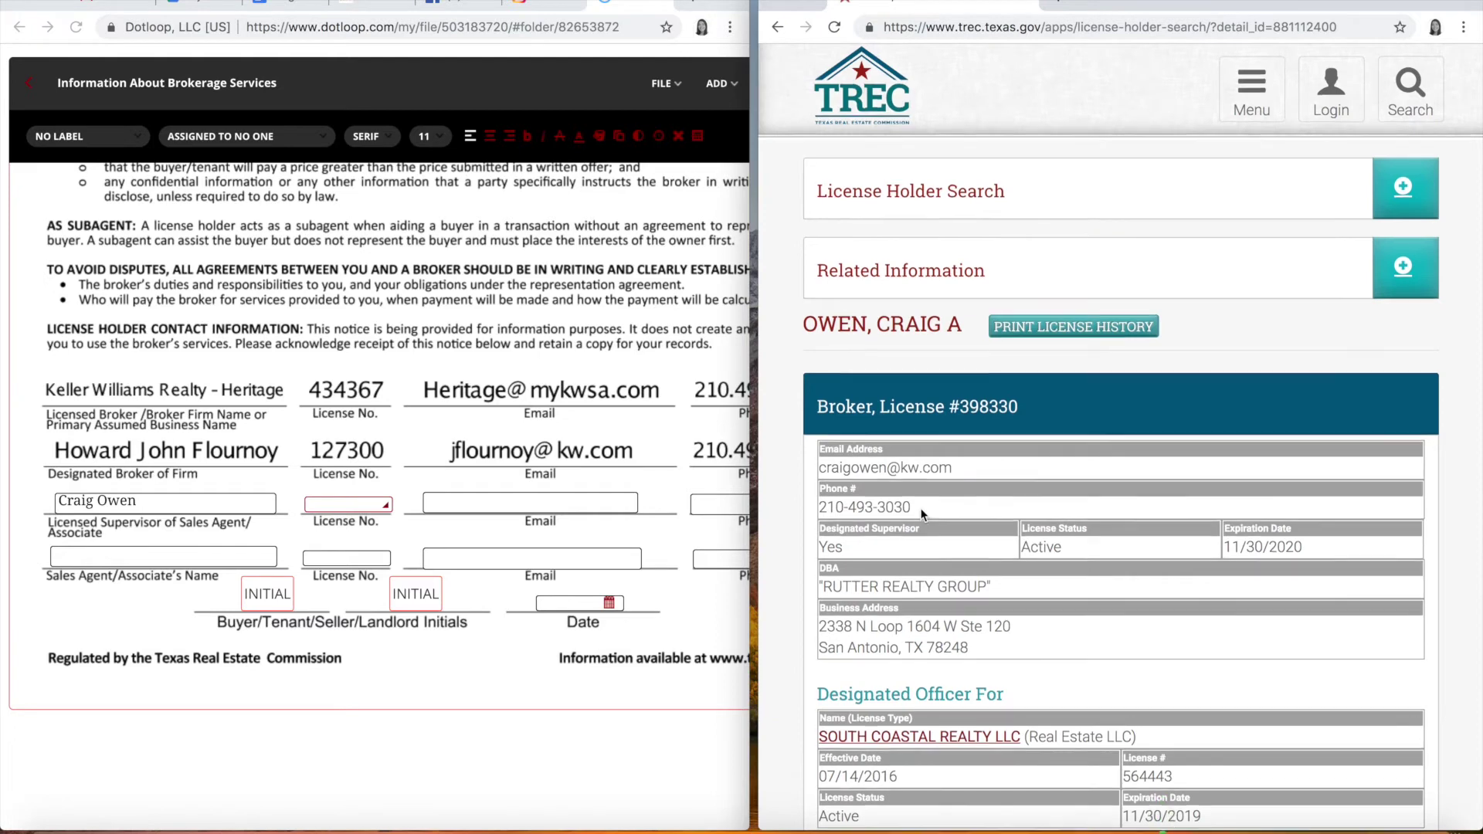
Step: Fill the supervisor's license number, e-mail and phone, then return TREC to the agent's record
{"action": "left_click", "coordinate": [342, 506]}
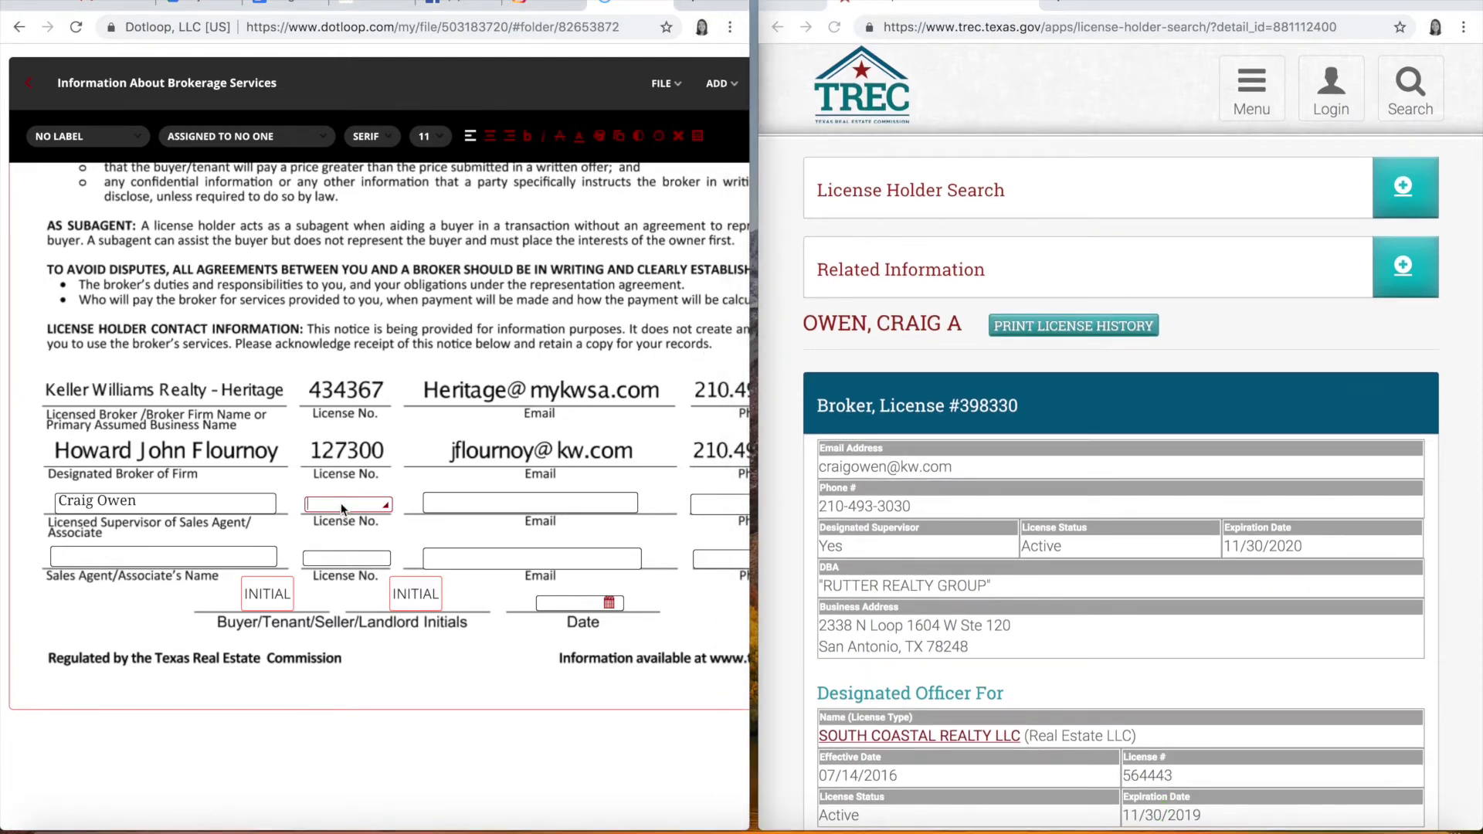
{"action": "type", "text": "398330"}
{"action": "left_click", "coordinate": [546, 503]}
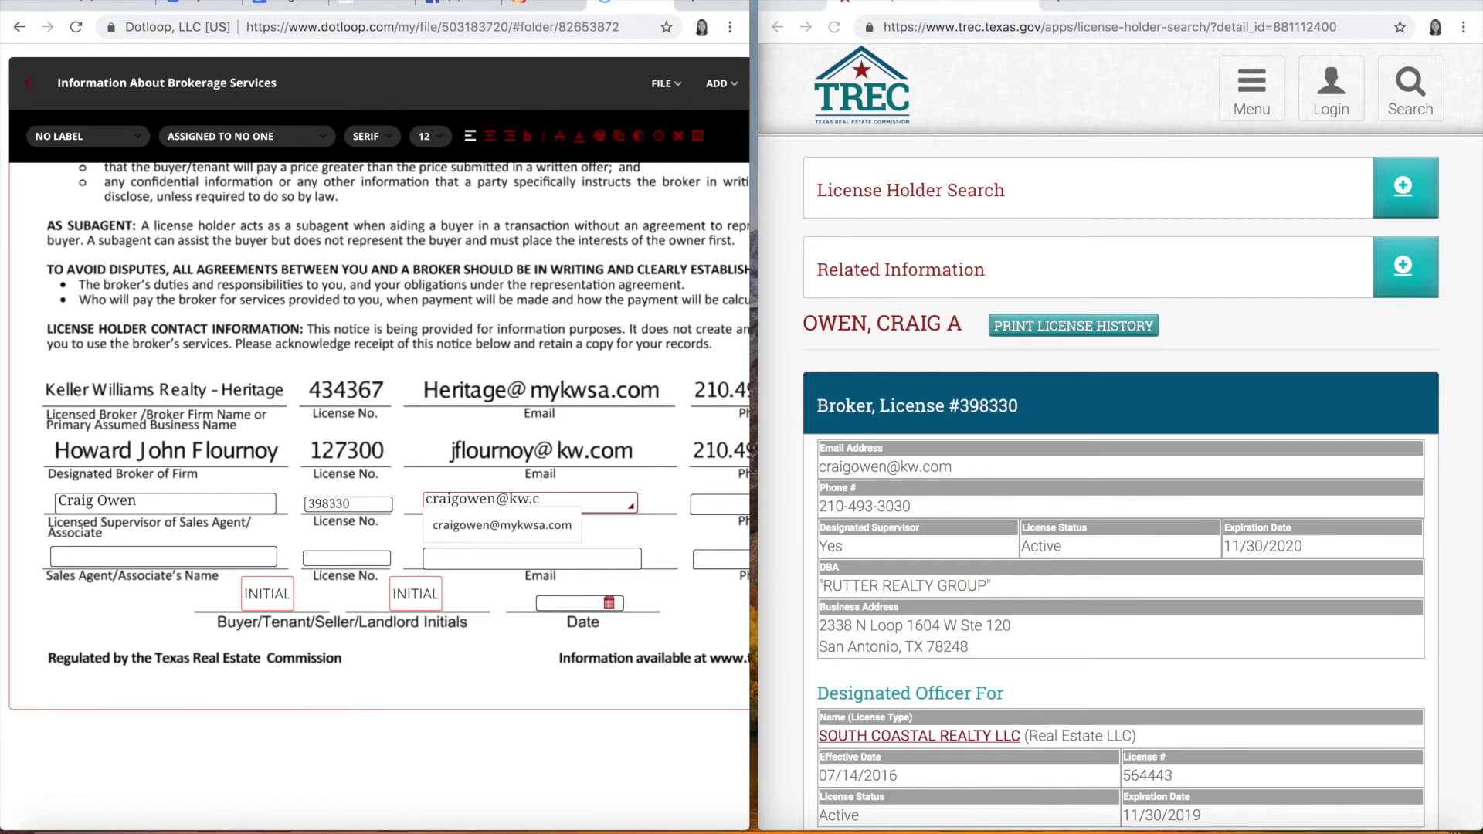
{"action": "left_click", "coordinate": [734, 505]}
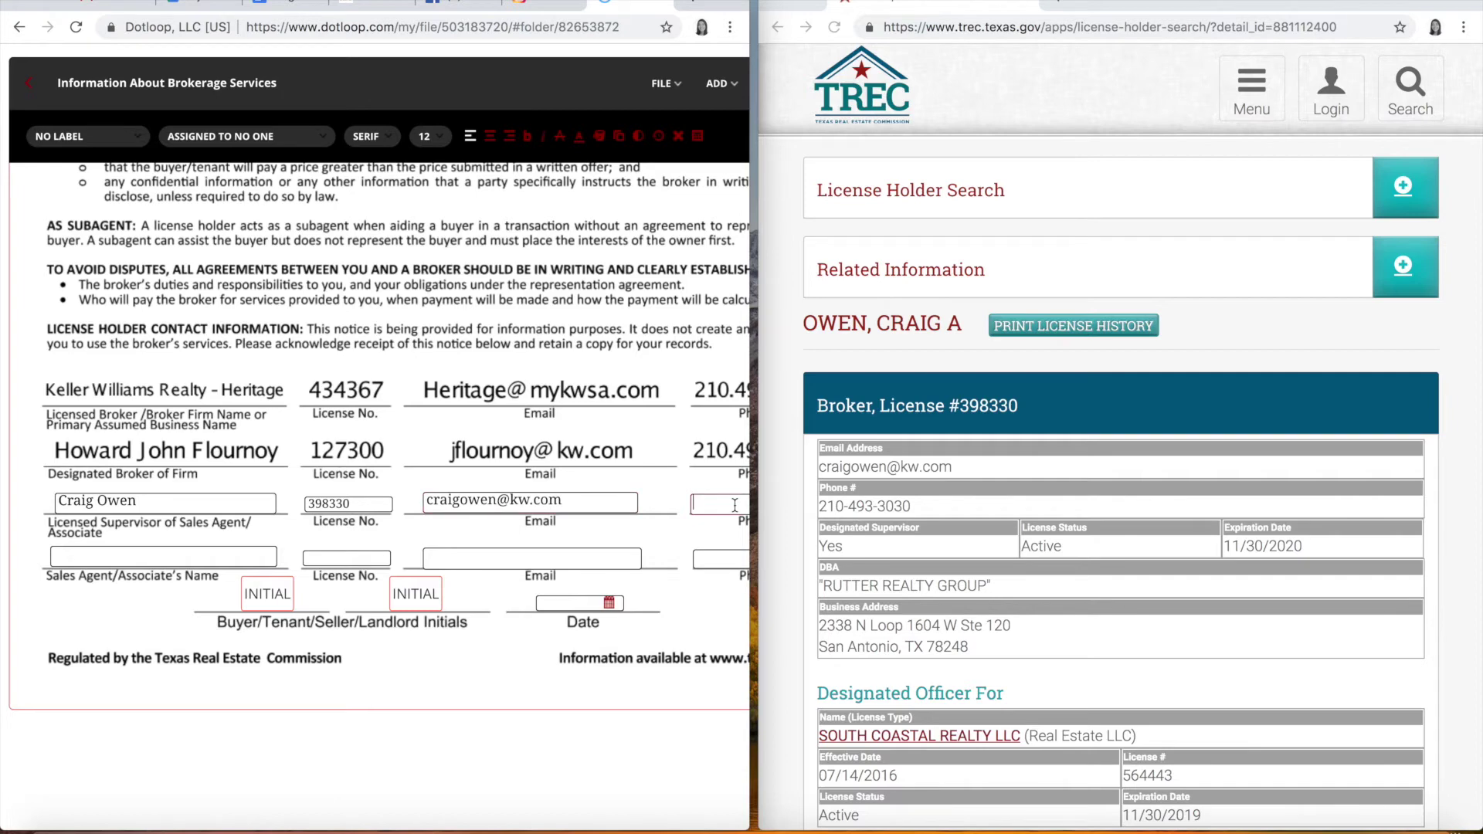
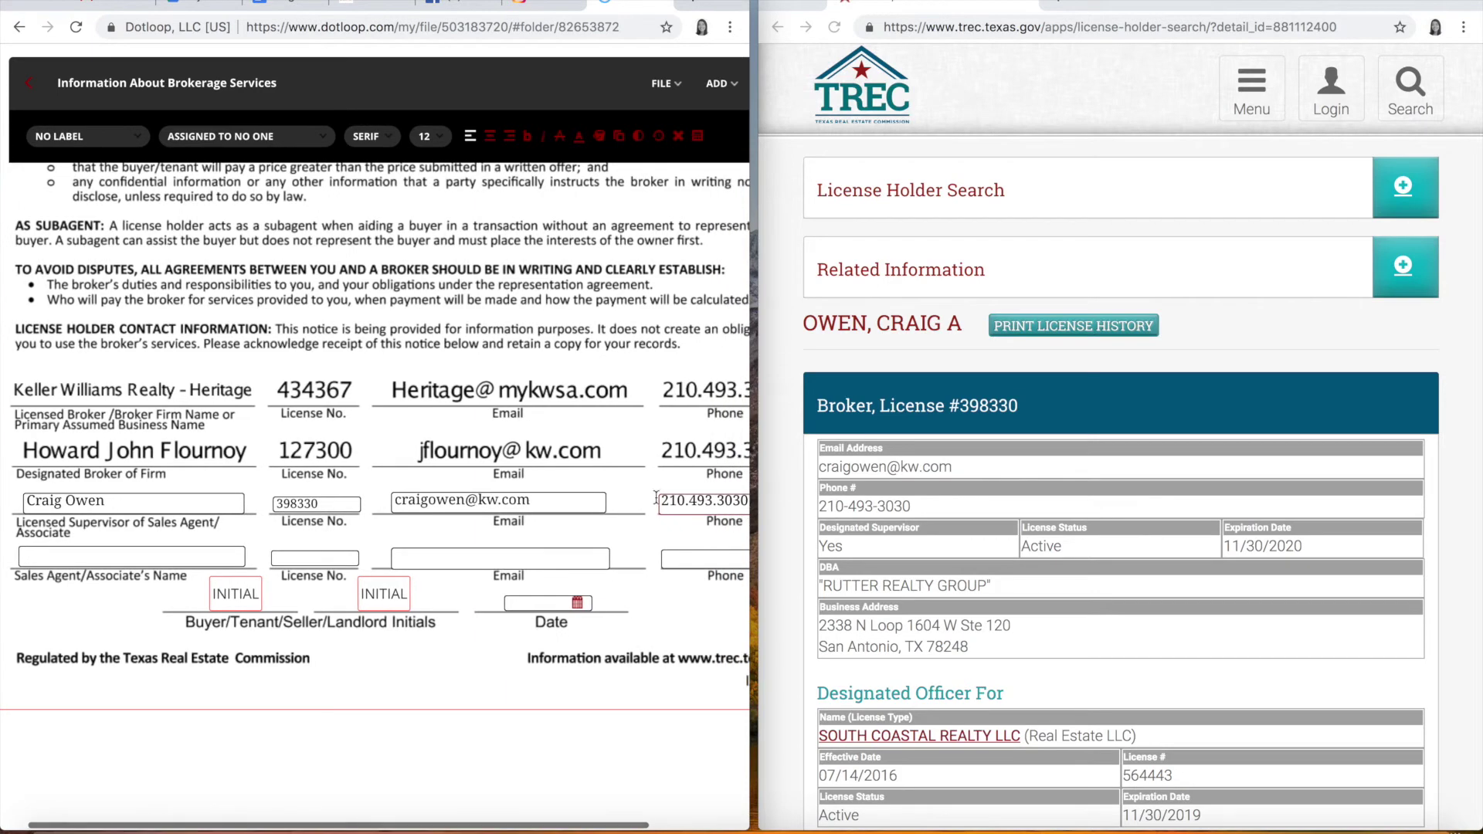
{"action": "scroll", "coordinate": [649, 499], "scroll_direction": "left", "scroll_amount": 1}
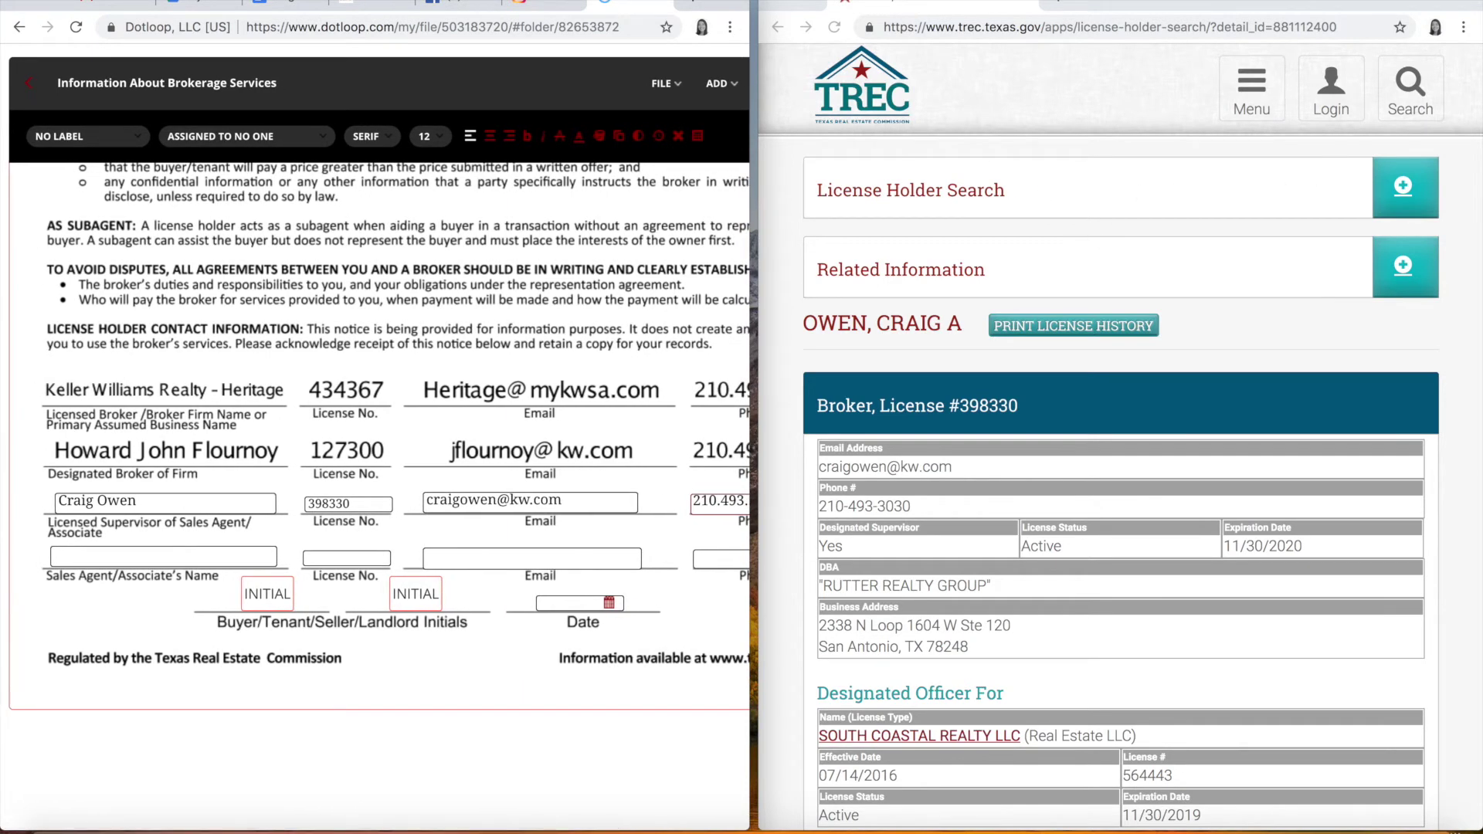
{"action": "left_click", "coordinate": [777, 27]}
Step: With the agent's TREC record up, enter her name in the Sales Agent/Associate field
{"action": "left_click", "coordinate": [777, 26]}
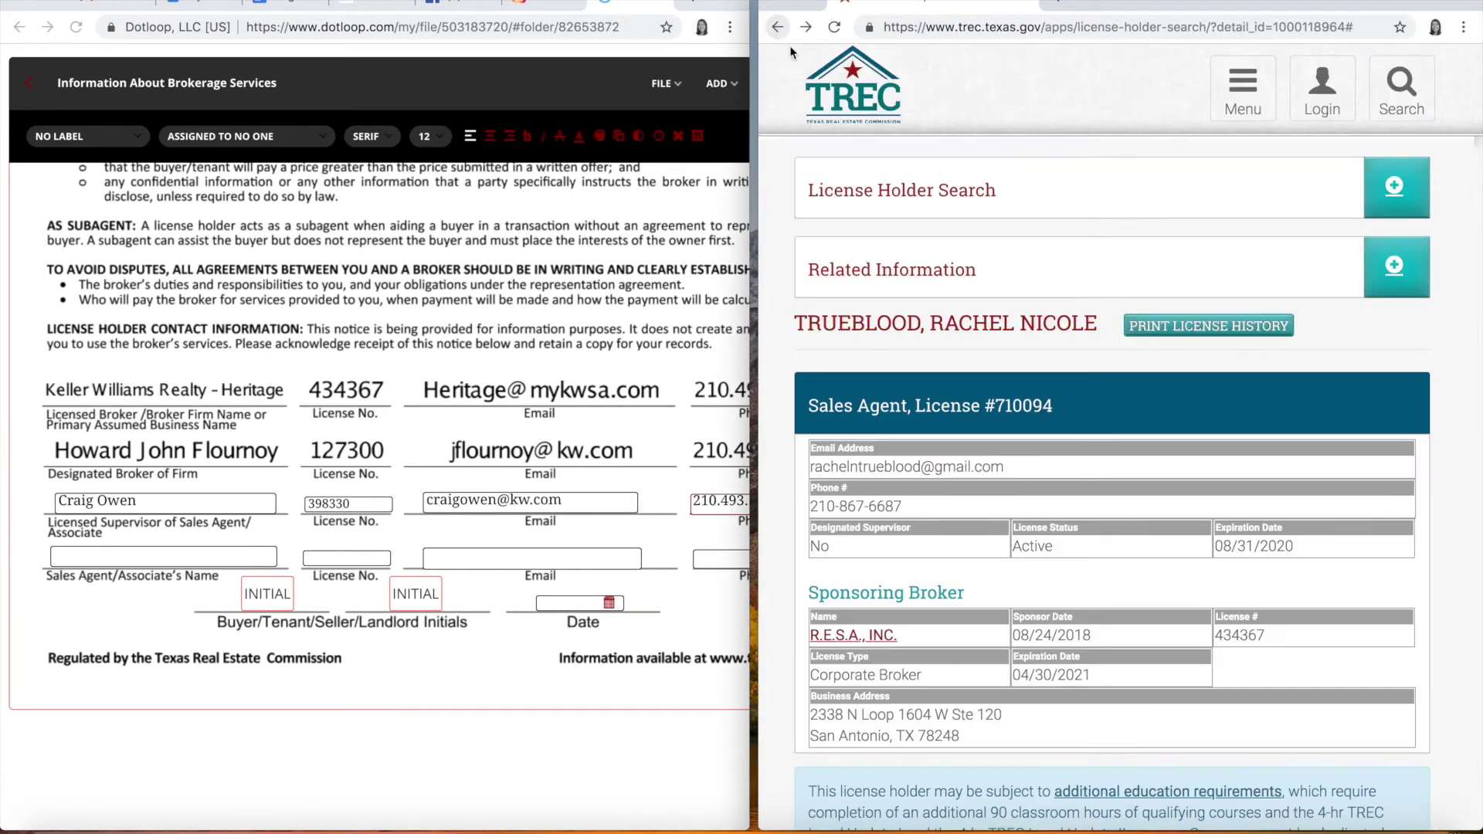
{"action": "scroll", "coordinate": [910, 373], "scroll_direction": "down", "scroll_amount": 2}
{"action": "left_click", "coordinate": [109, 554]}
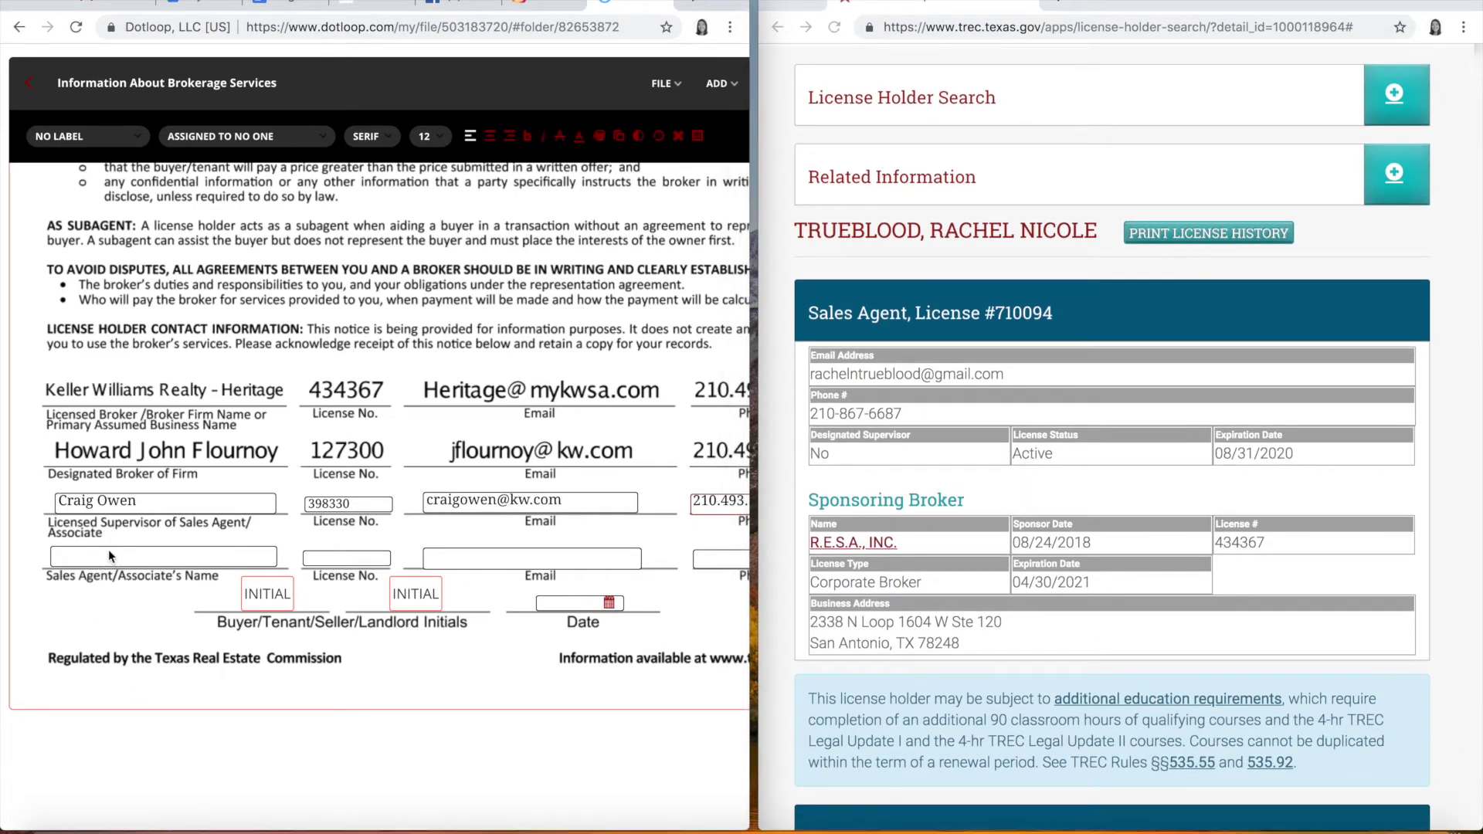
{"action": "left_click", "coordinate": [108, 554]}
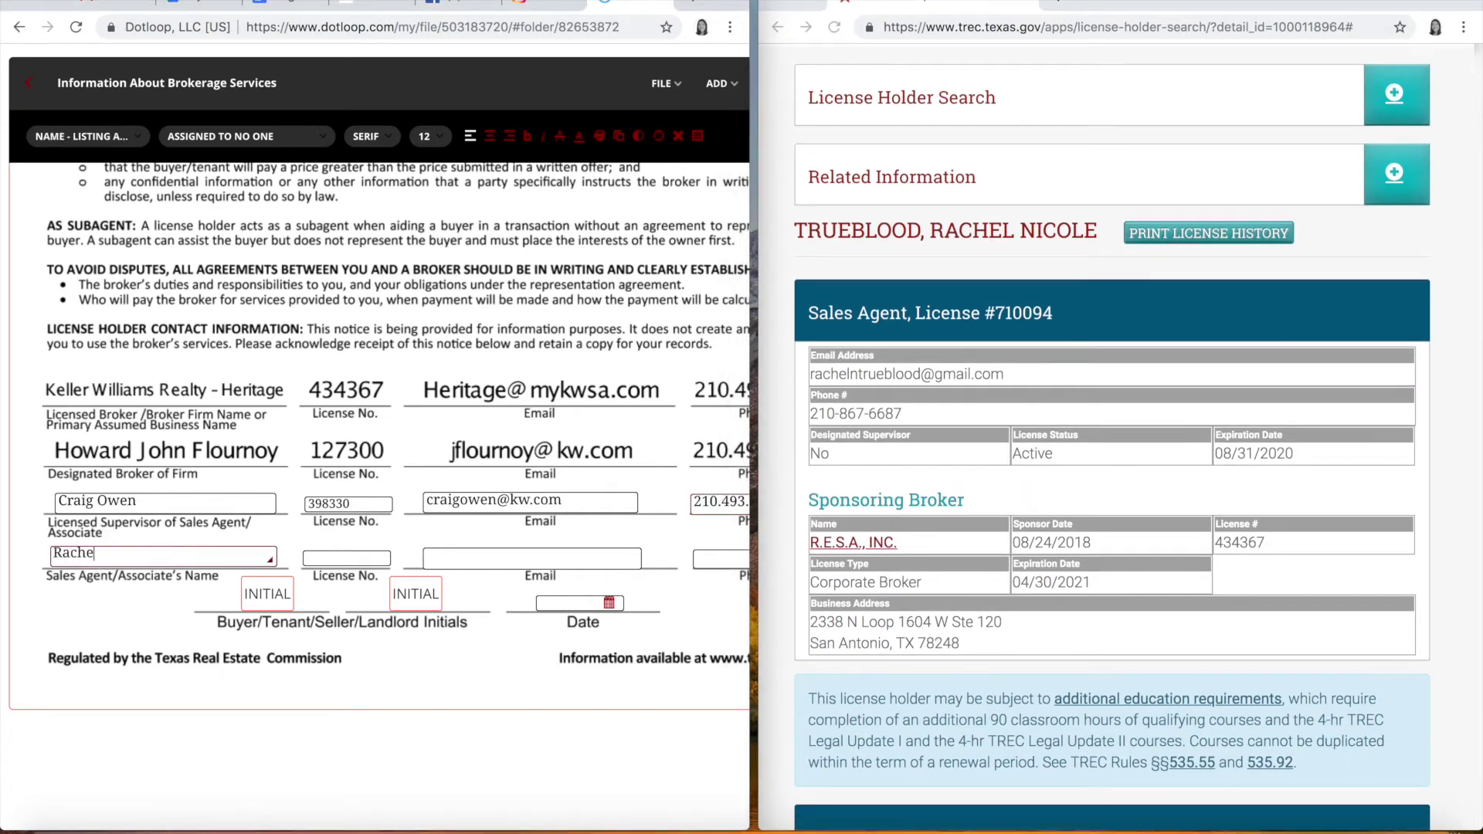
{"action": "key", "text": "Tab"}
Step: Fill in the sales agent's license number, e-mail address and phone number
{"action": "left_click", "coordinate": [336, 558]}
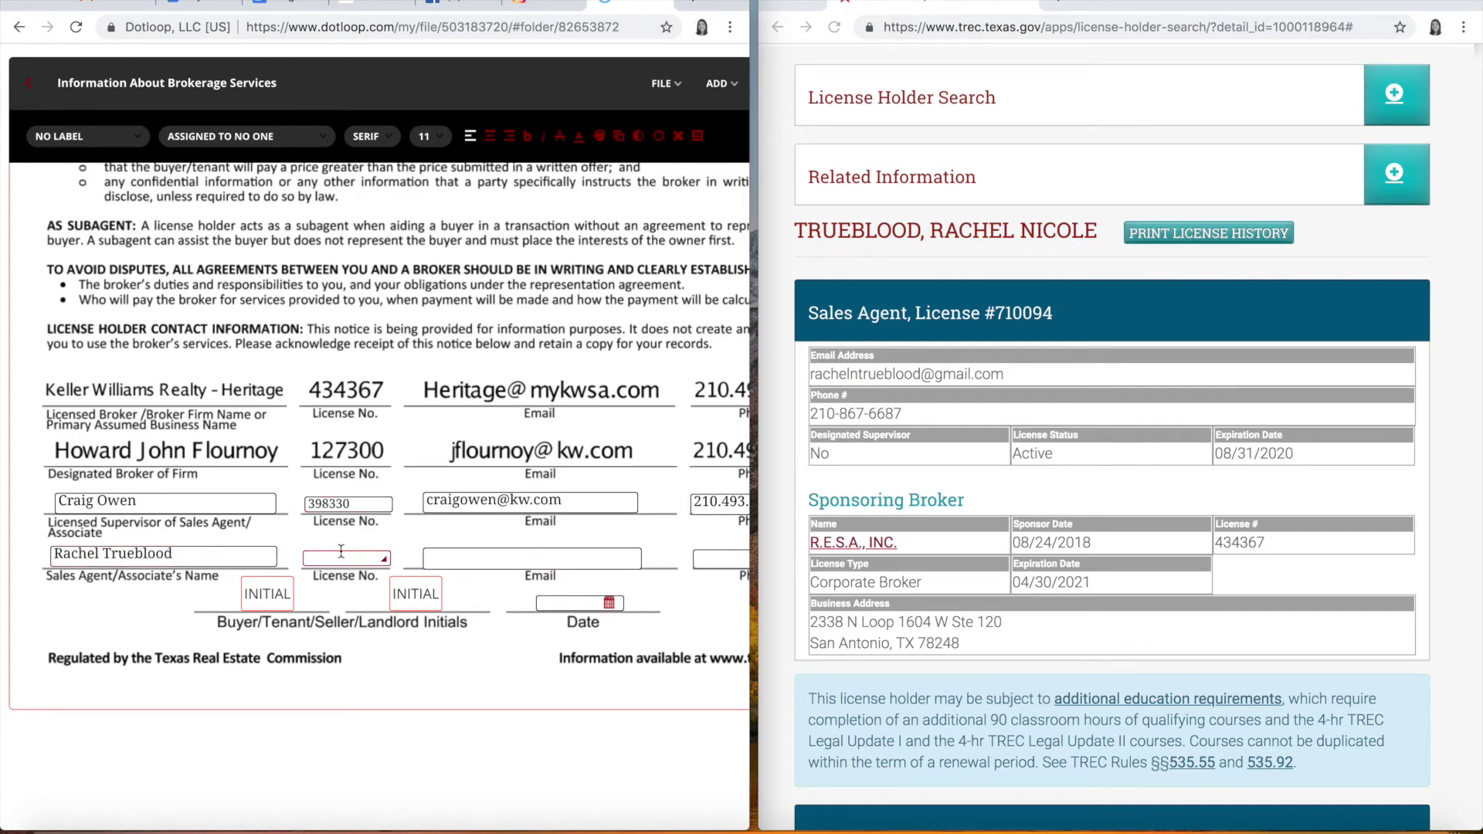
{"action": "type", "text": "710094"}
{"action": "left_click", "coordinate": [466, 551]}
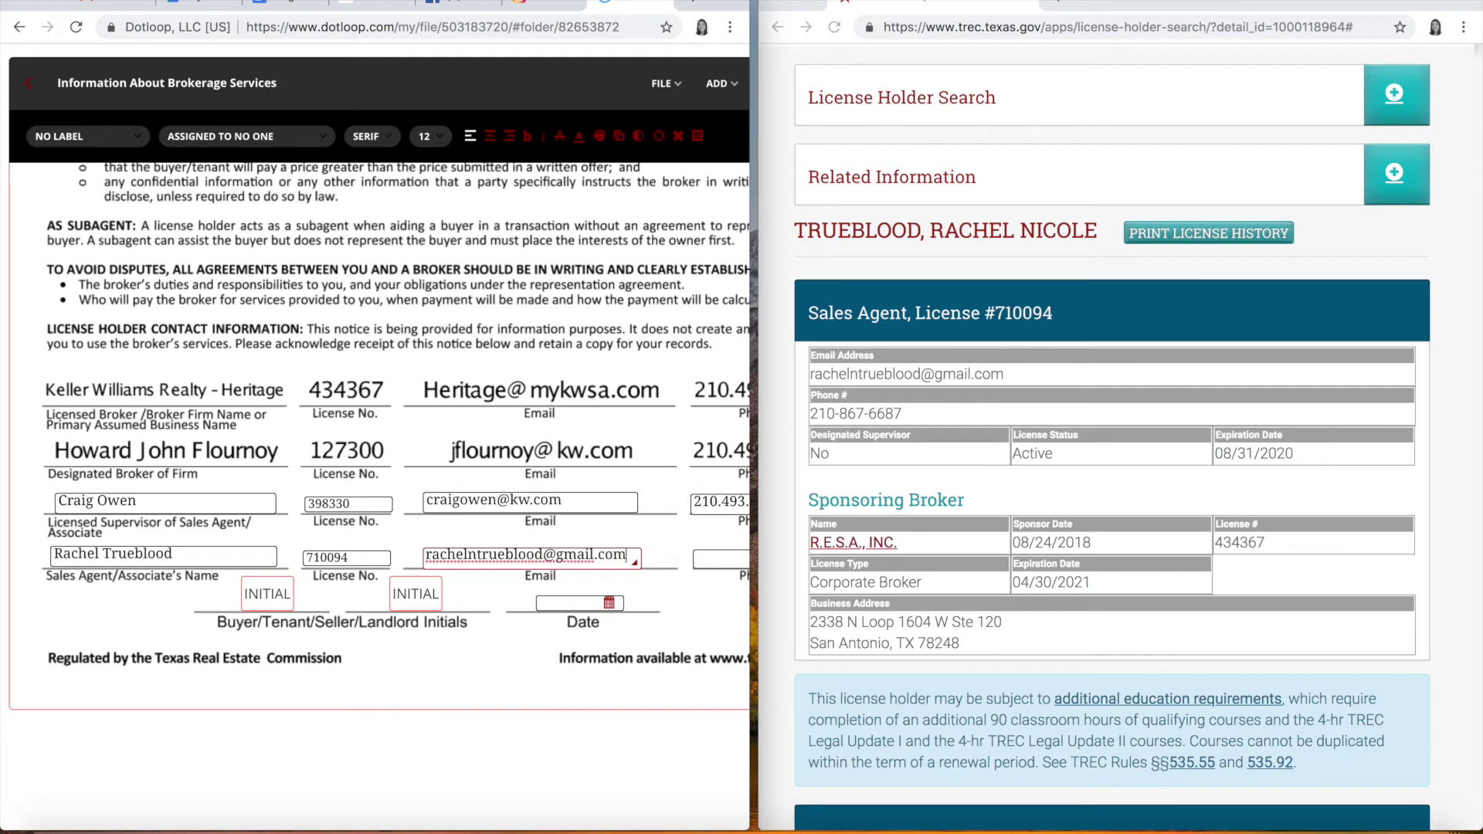
{"action": "key", "text": "Tab"}
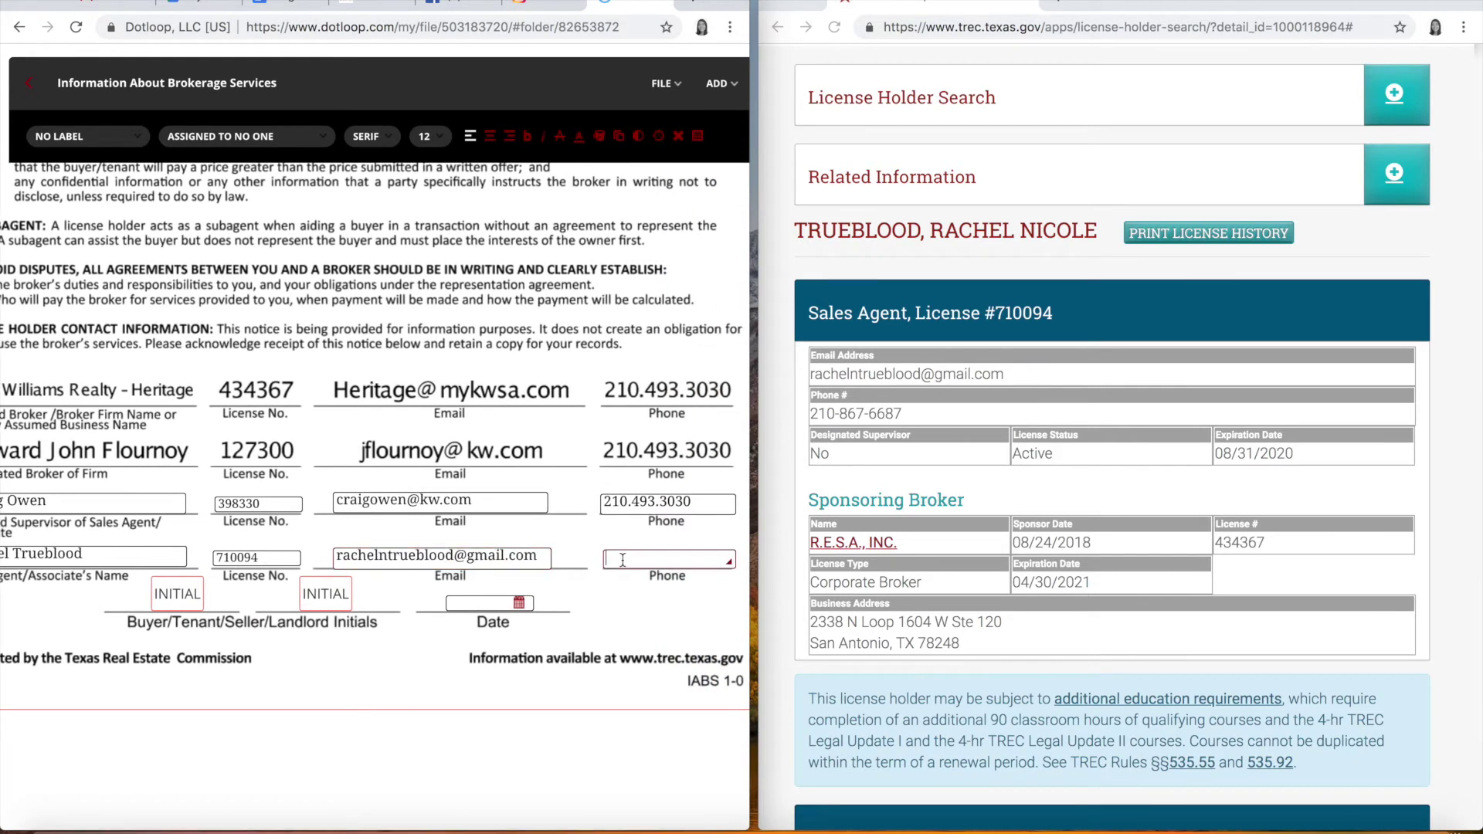
{"action": "scroll", "coordinate": [442, 596], "scroll_direction": "left", "scroll_amount": 3}
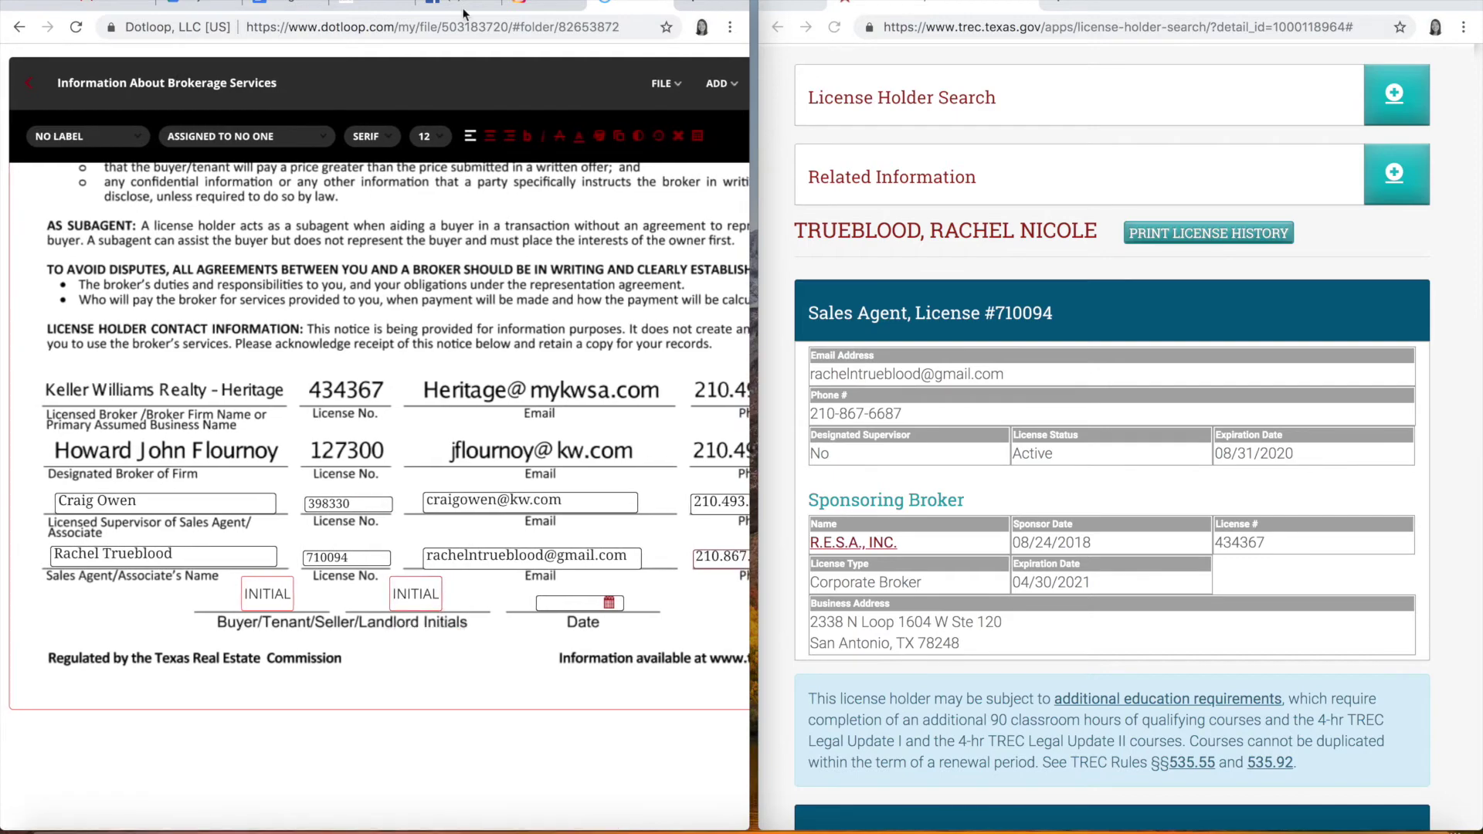
Step: Maximize Dotloop and save the filled brokerage services form via FILE > SAVE
{"action": "left_click", "coordinate": [54, 2]}
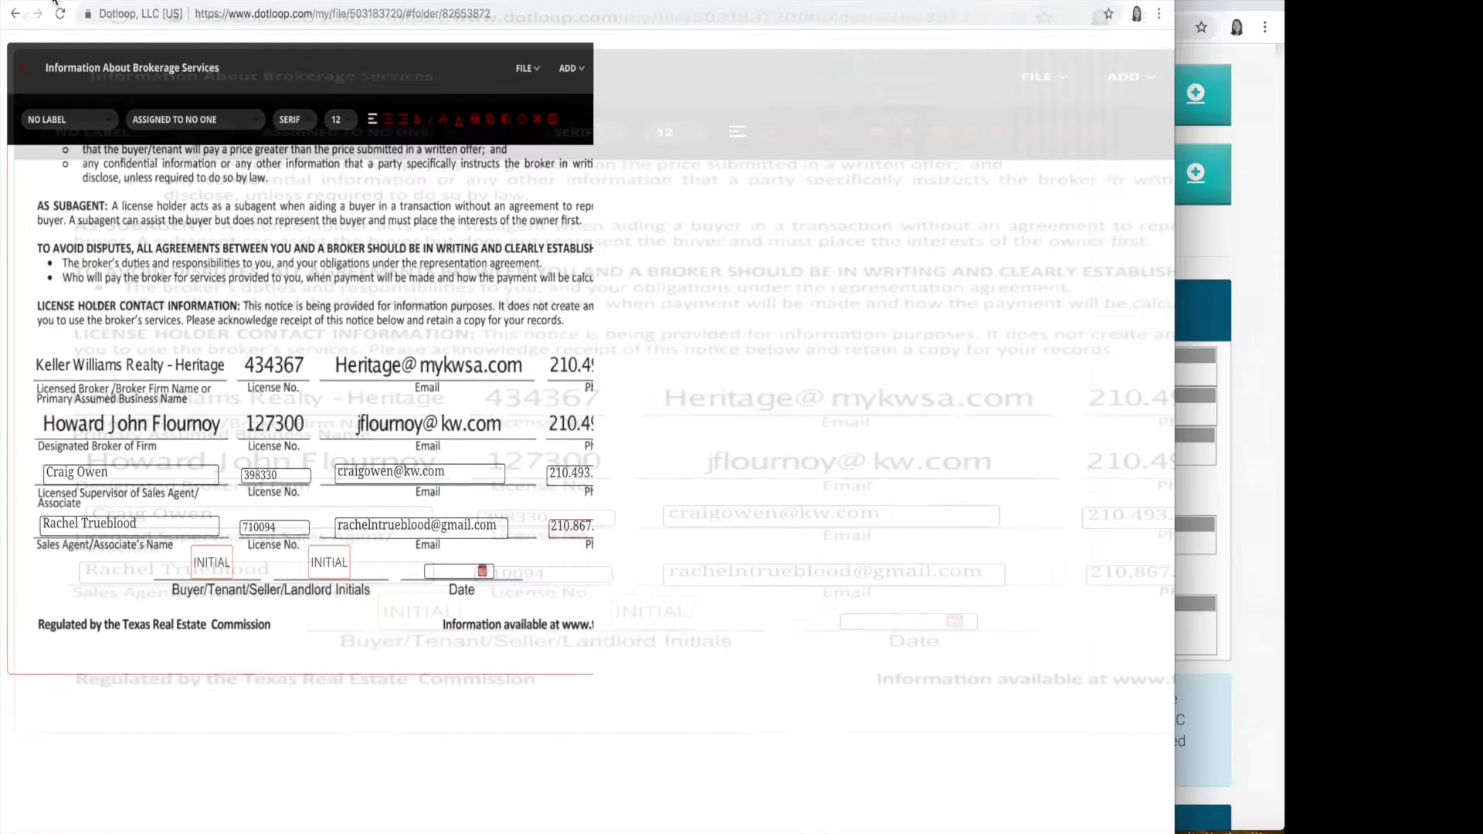
{"action": "scroll", "coordinate": [963, 266], "scroll_direction": "up", "scroll_amount": 2}
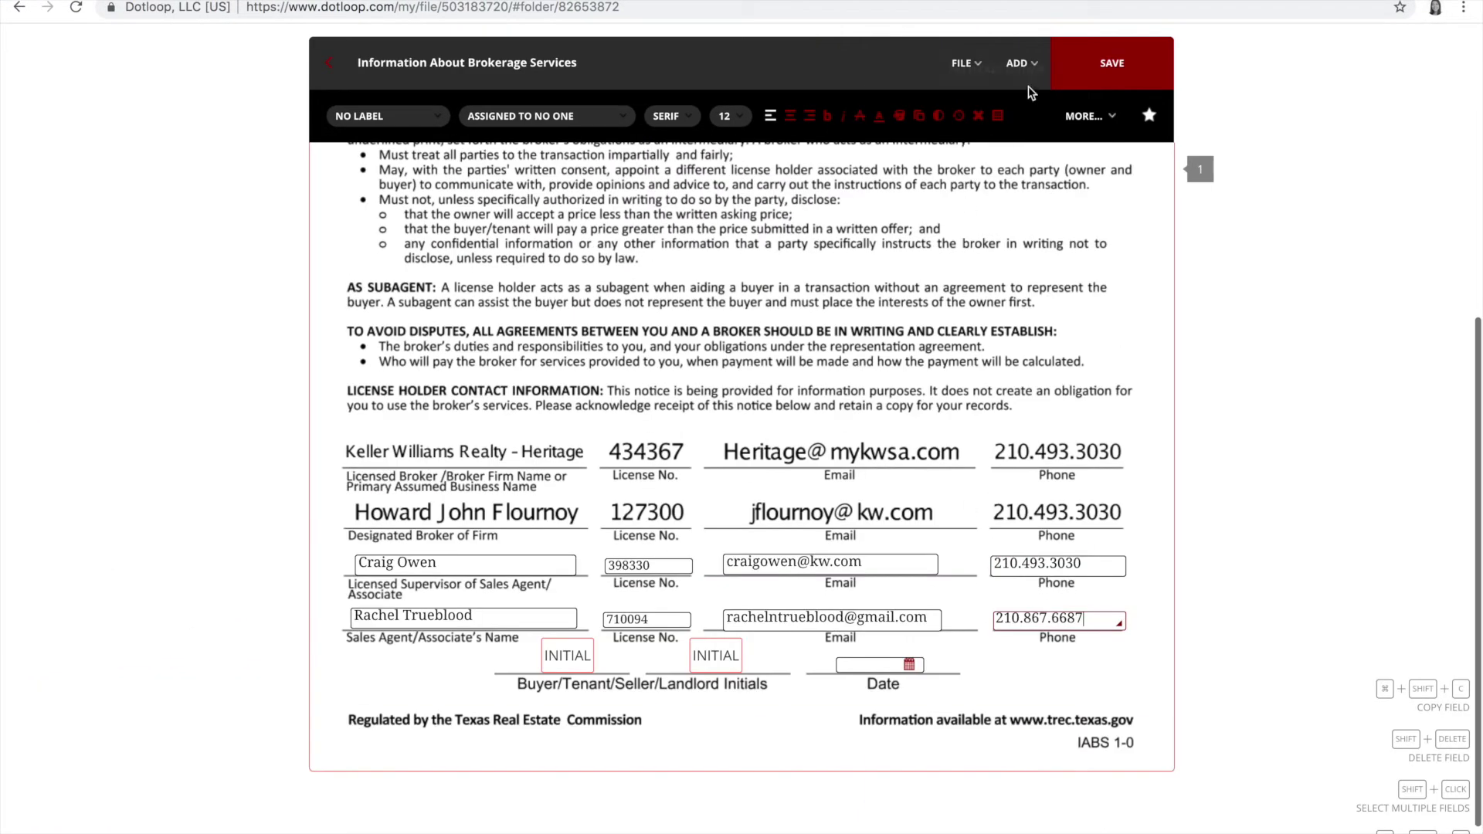
{"action": "left_click", "coordinate": [965, 63]}
{"action": "left_click", "coordinate": [926, 102]}
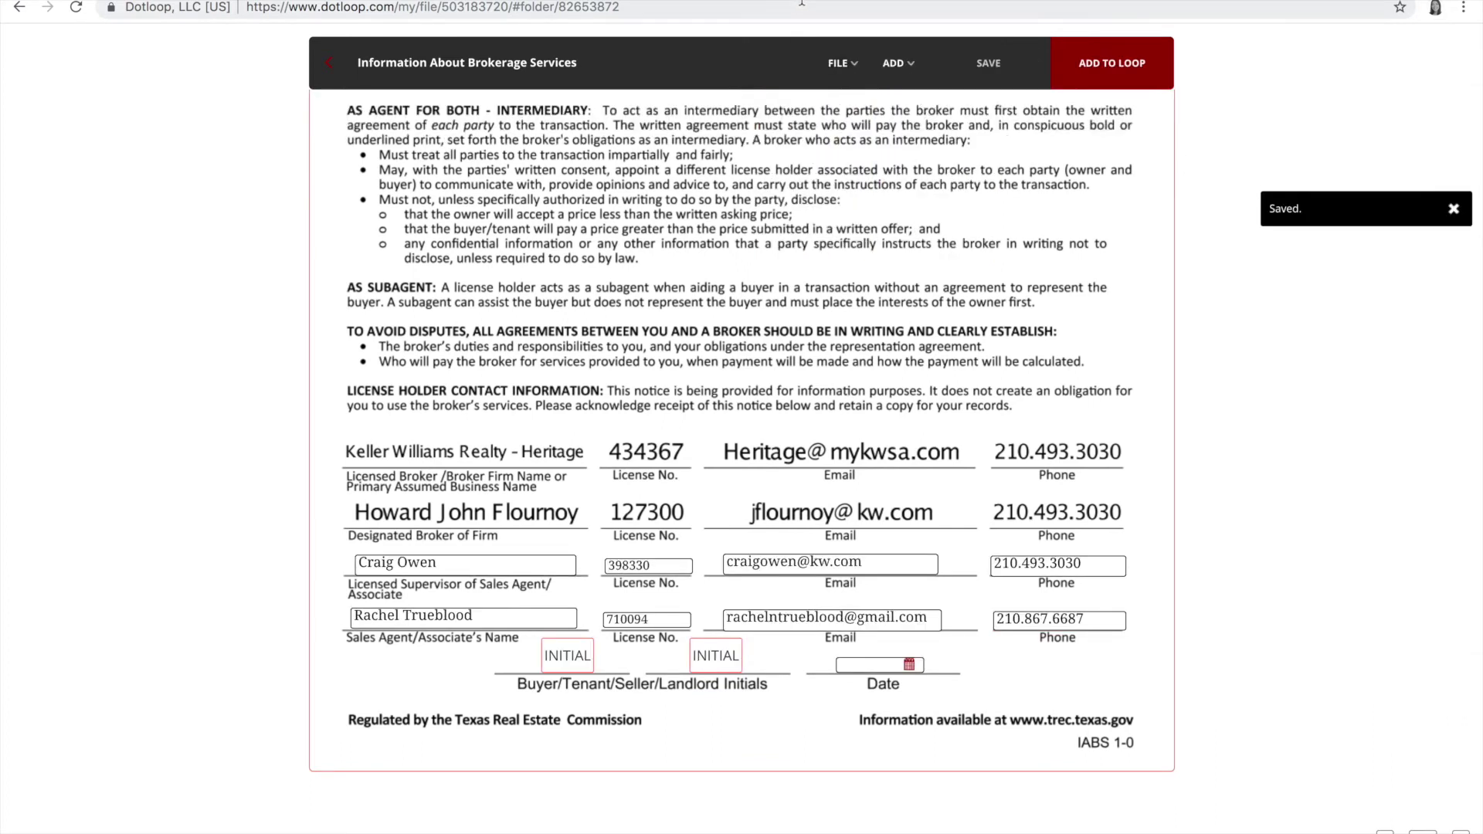
Step: Download the form as a PDF, accept the Generating PDF notice, and return to Gmail
{"action": "left_click", "coordinate": [838, 64]}
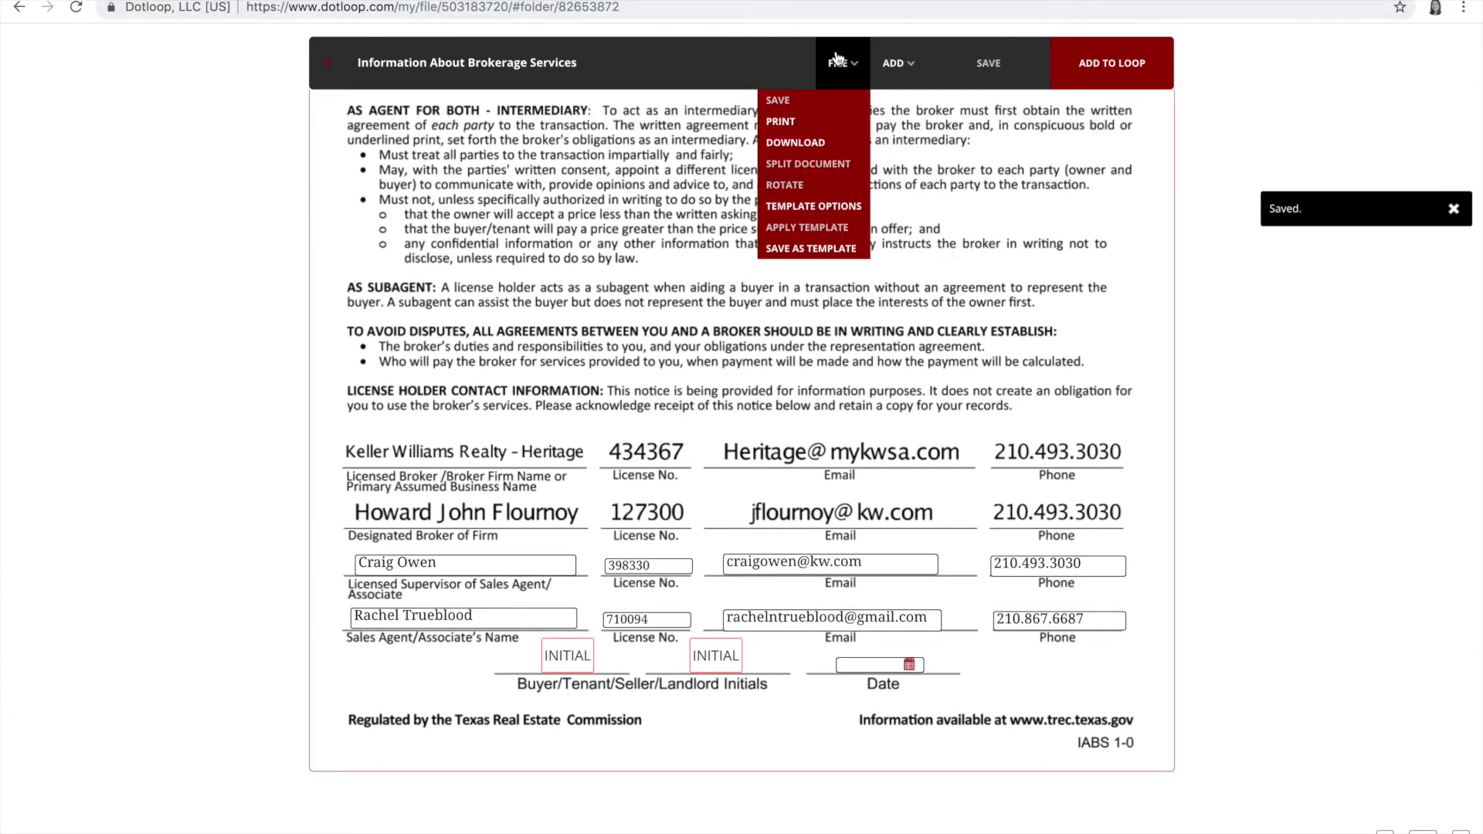
{"action": "left_click", "coordinate": [823, 144]}
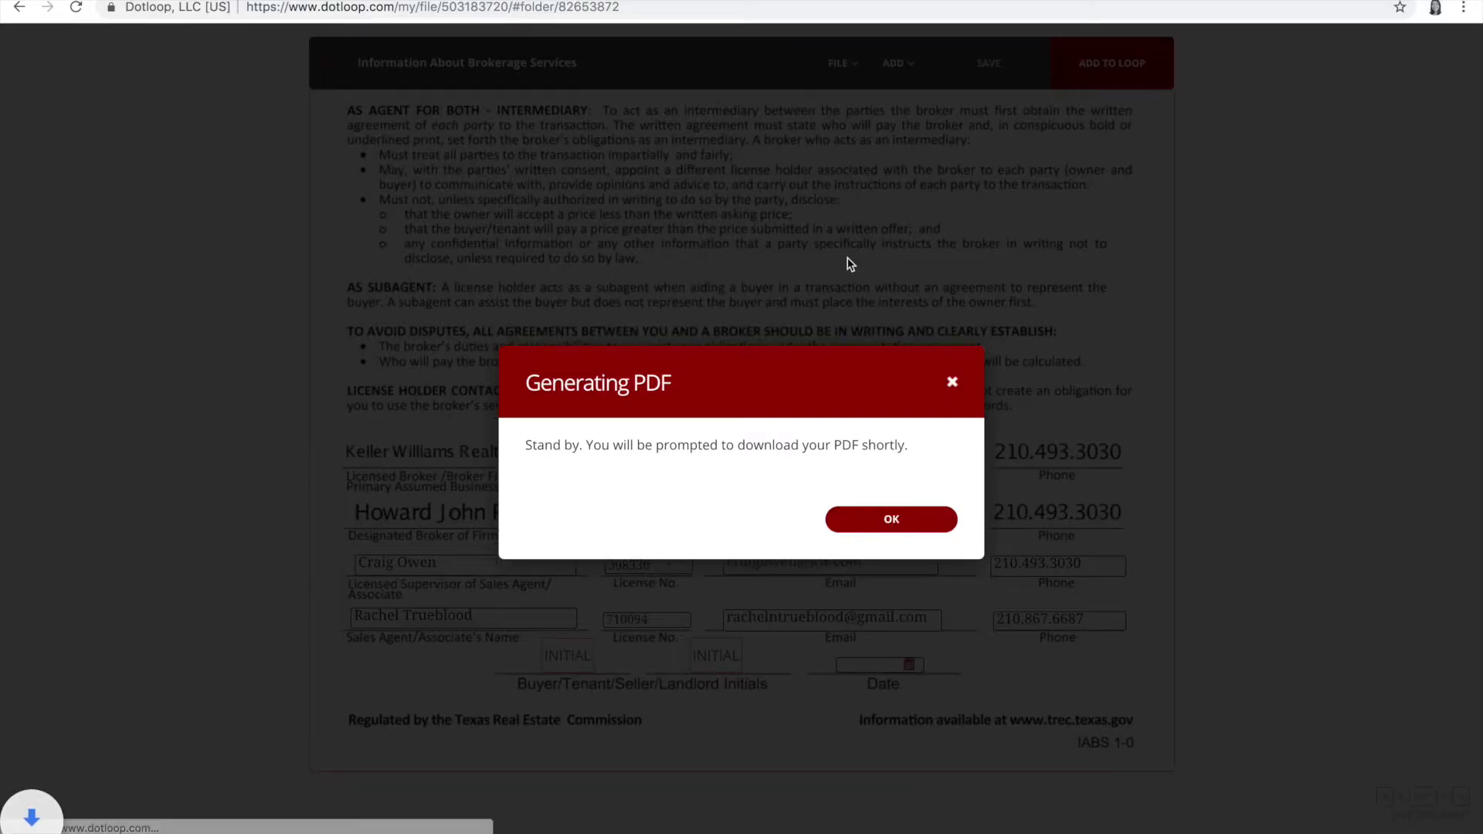
{"action": "left_click", "coordinate": [890, 524]}
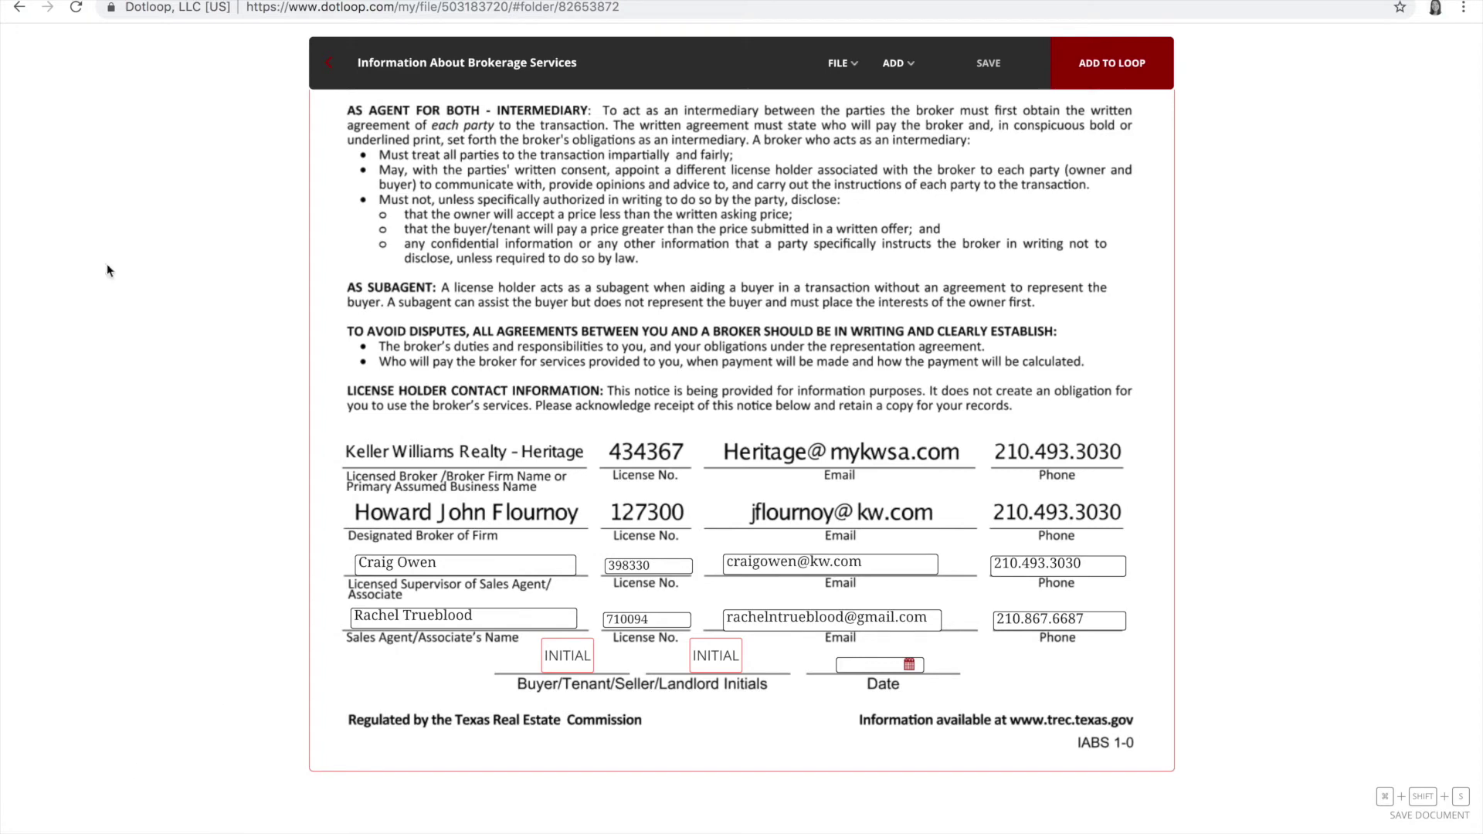
{"action": "left_click", "coordinate": [172, 1]}
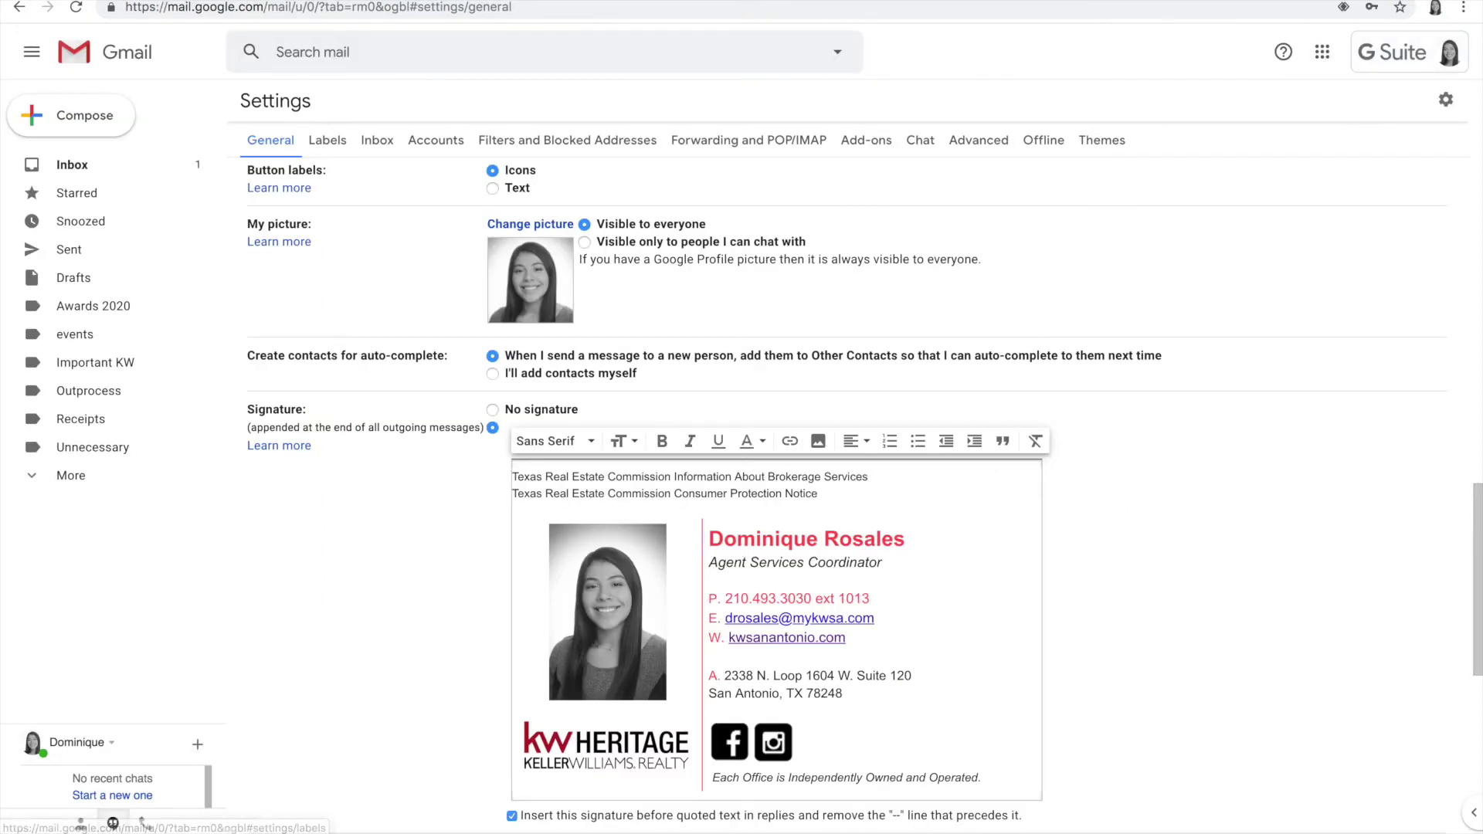
Step: Upload 'Information About Brokerage Services (version 1) (3).pdf' to My Drive and preview it
{"action": "left_click", "coordinate": [1322, 51]}
{"action": "left_click", "coordinate": [1407, 159]}
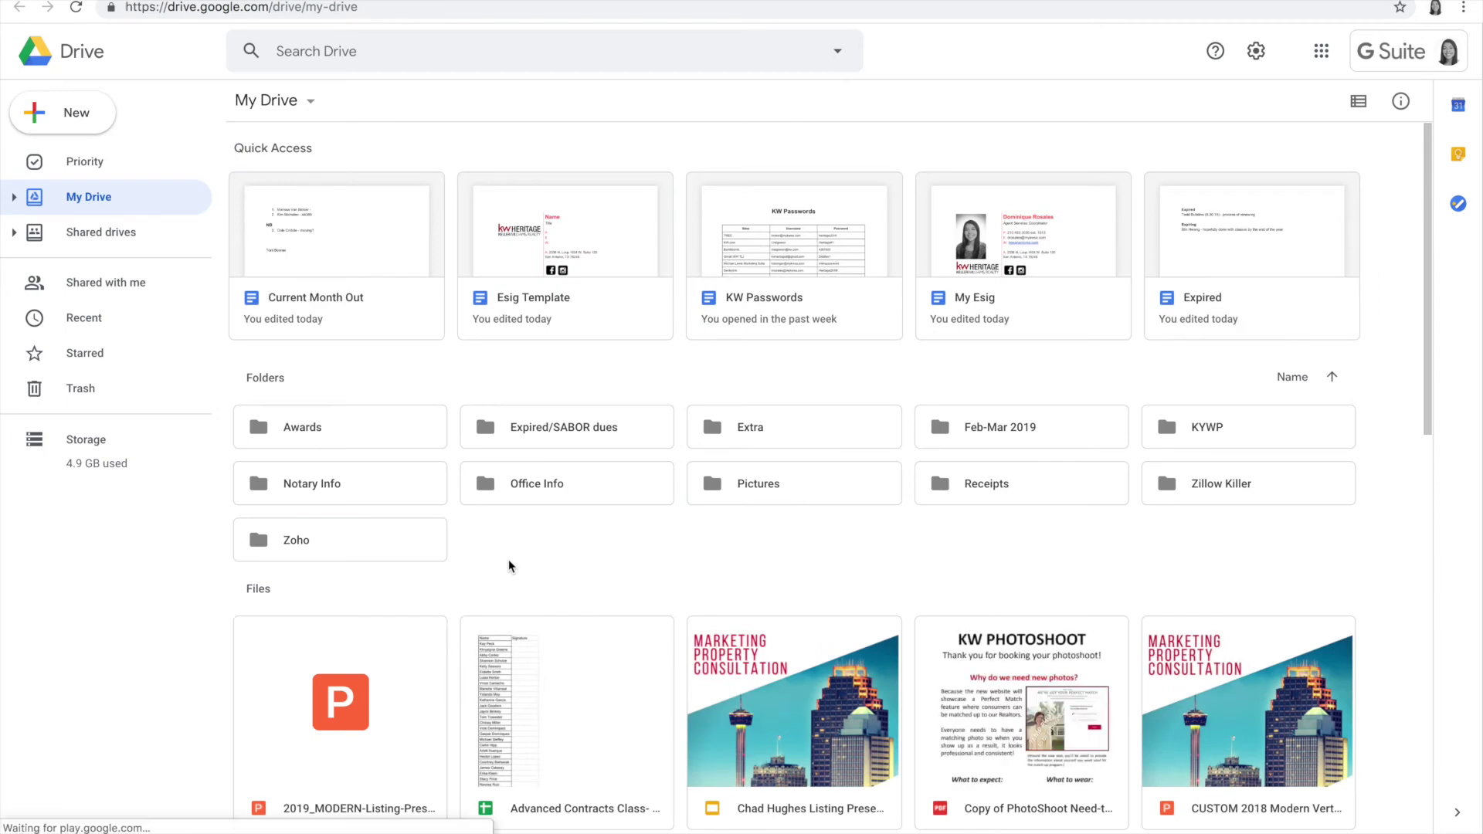
{"action": "scroll", "coordinate": [476, 645], "scroll_direction": "down", "scroll_amount": 4}
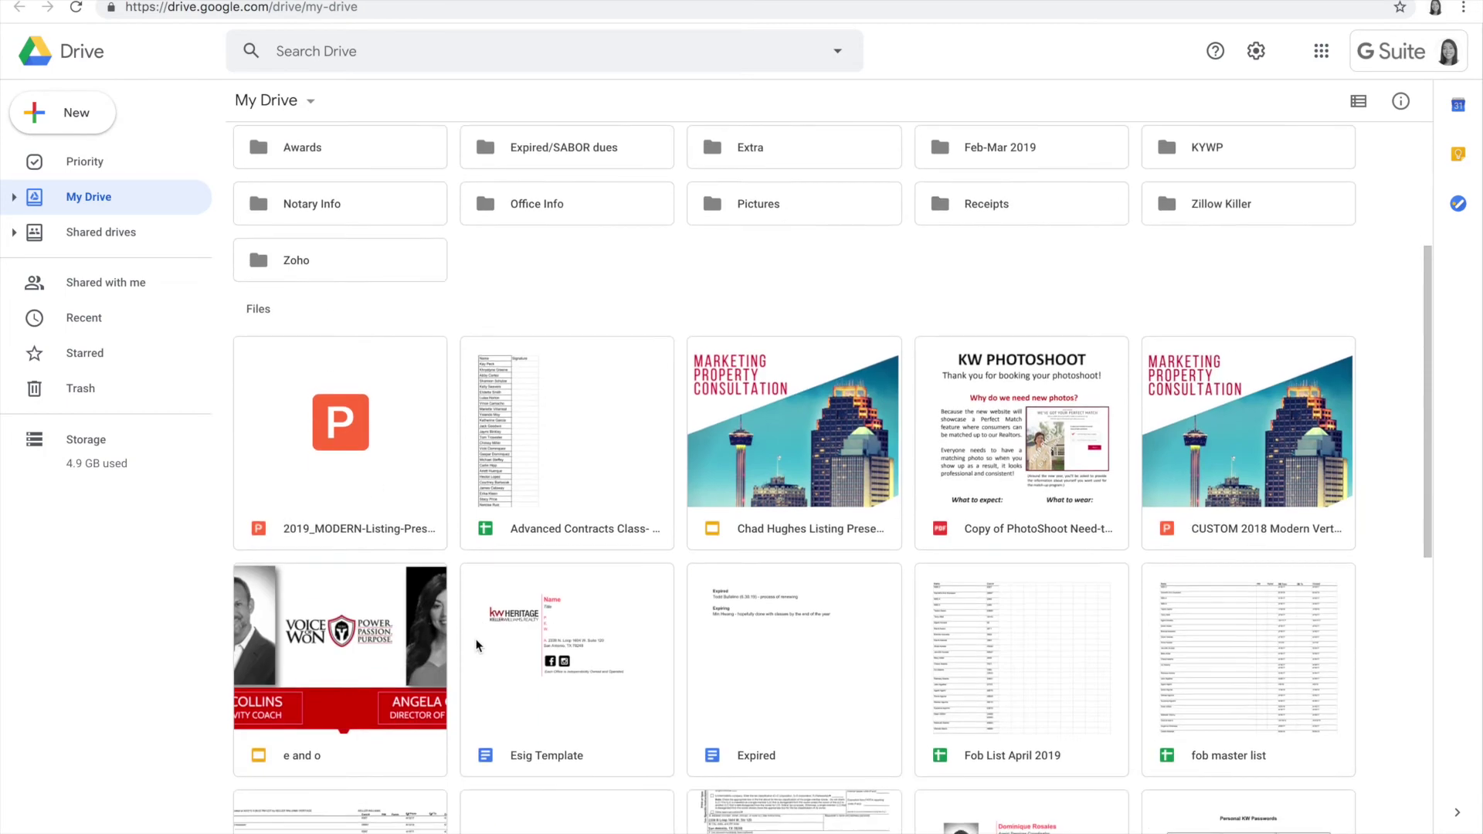
{"action": "left_click_drag", "start_coordinate": [236, 830], "coordinate": [542, 308]}
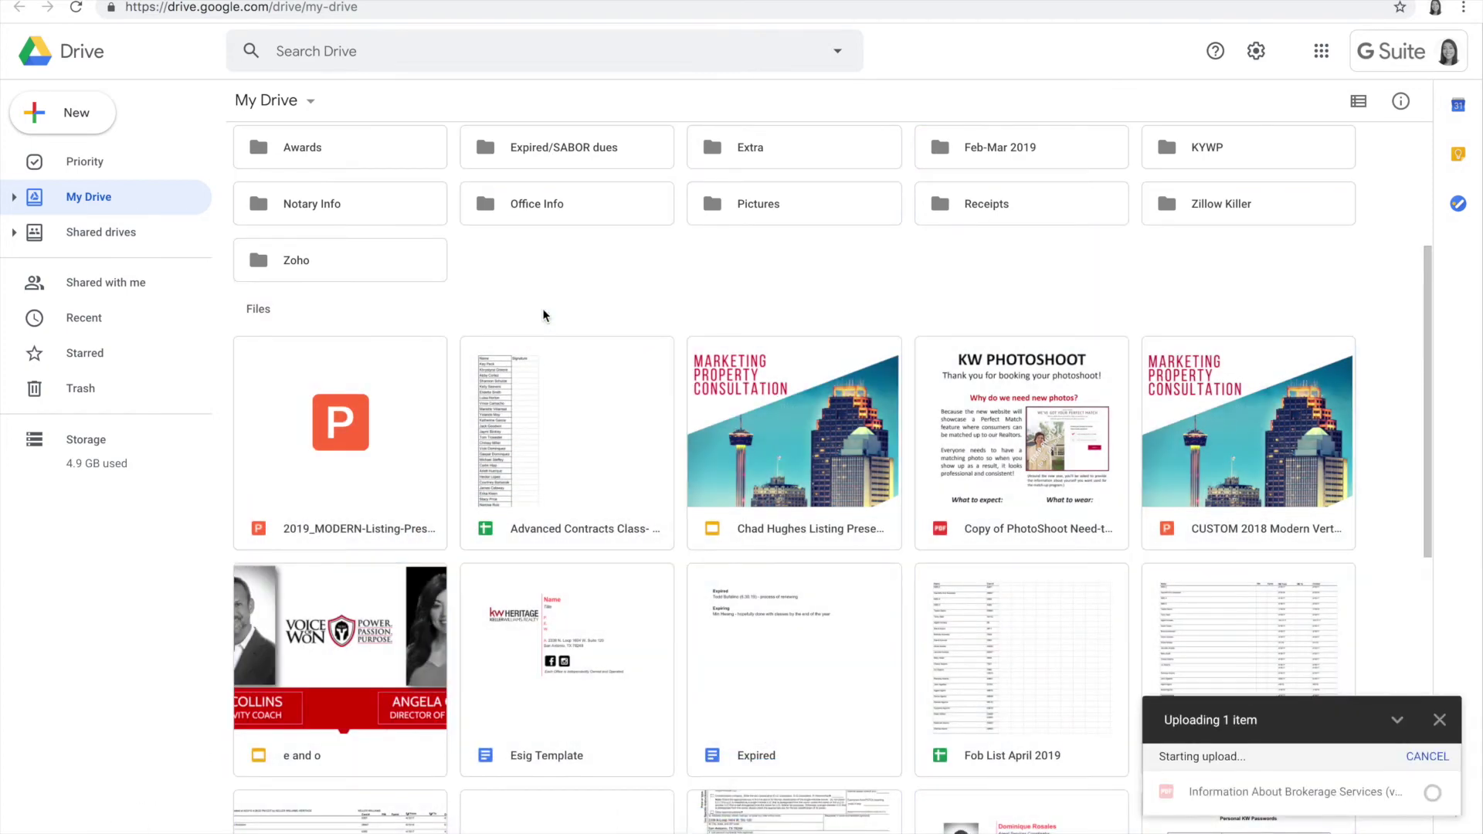
{"action": "scroll", "coordinate": [984, 703], "scroll_direction": "down", "scroll_amount": 5}
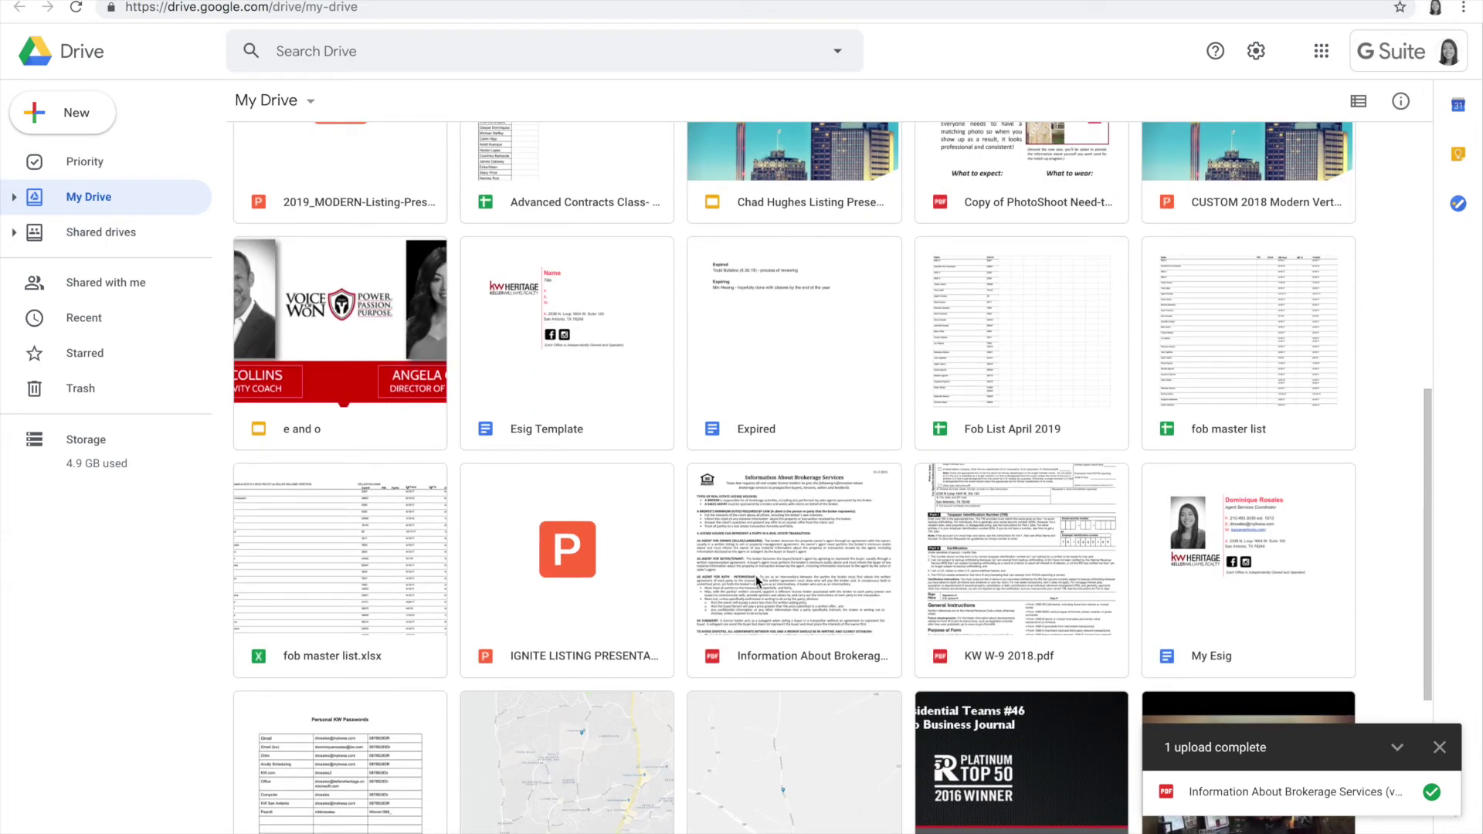
{"action": "left_click", "coordinate": [1301, 794]}
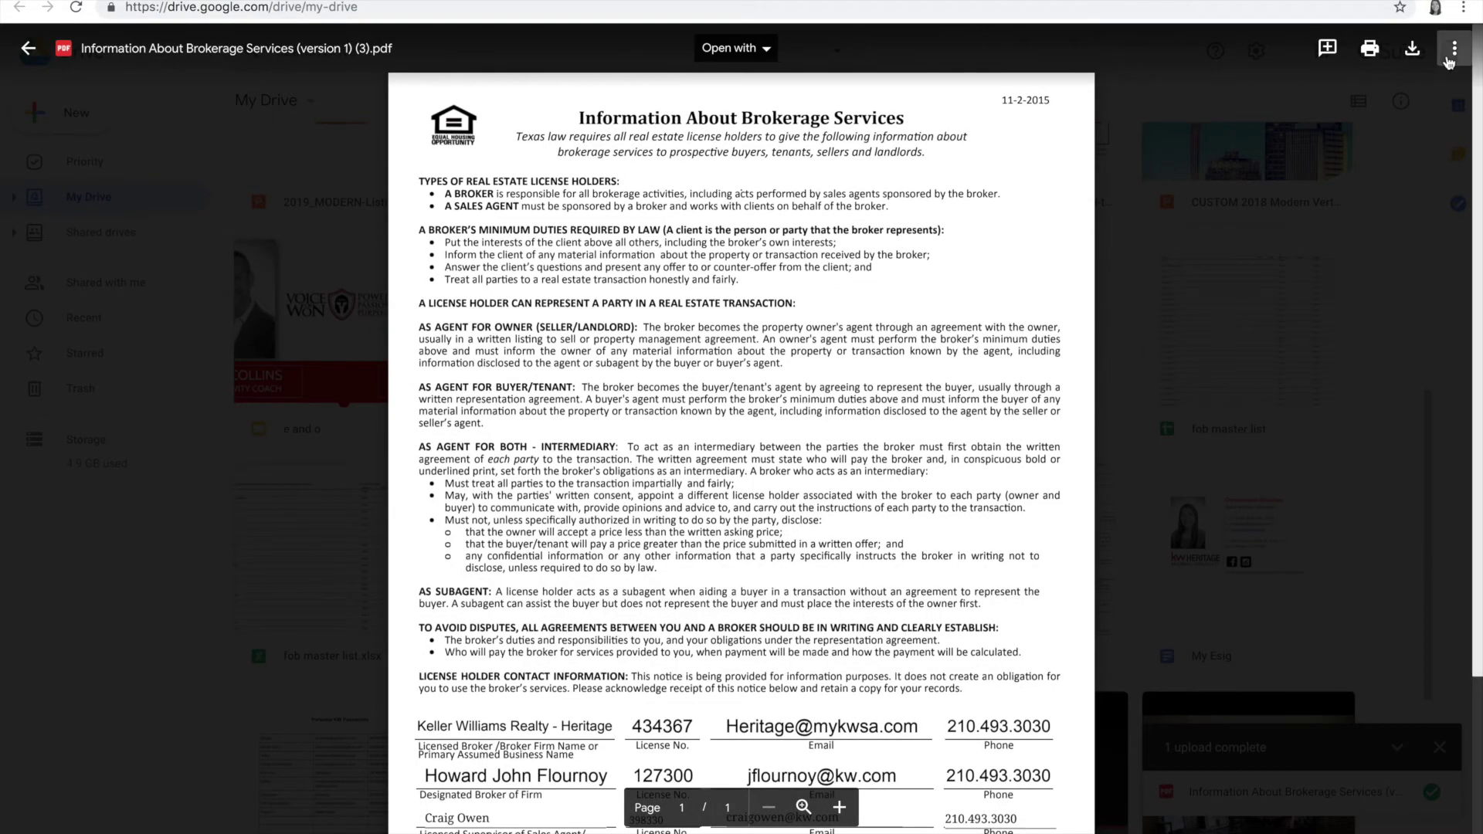
Step: Set the brokerage PDF to 'Anyone on the internet can view' and copy its link
{"action": "left_click", "coordinate": [1452, 51]}
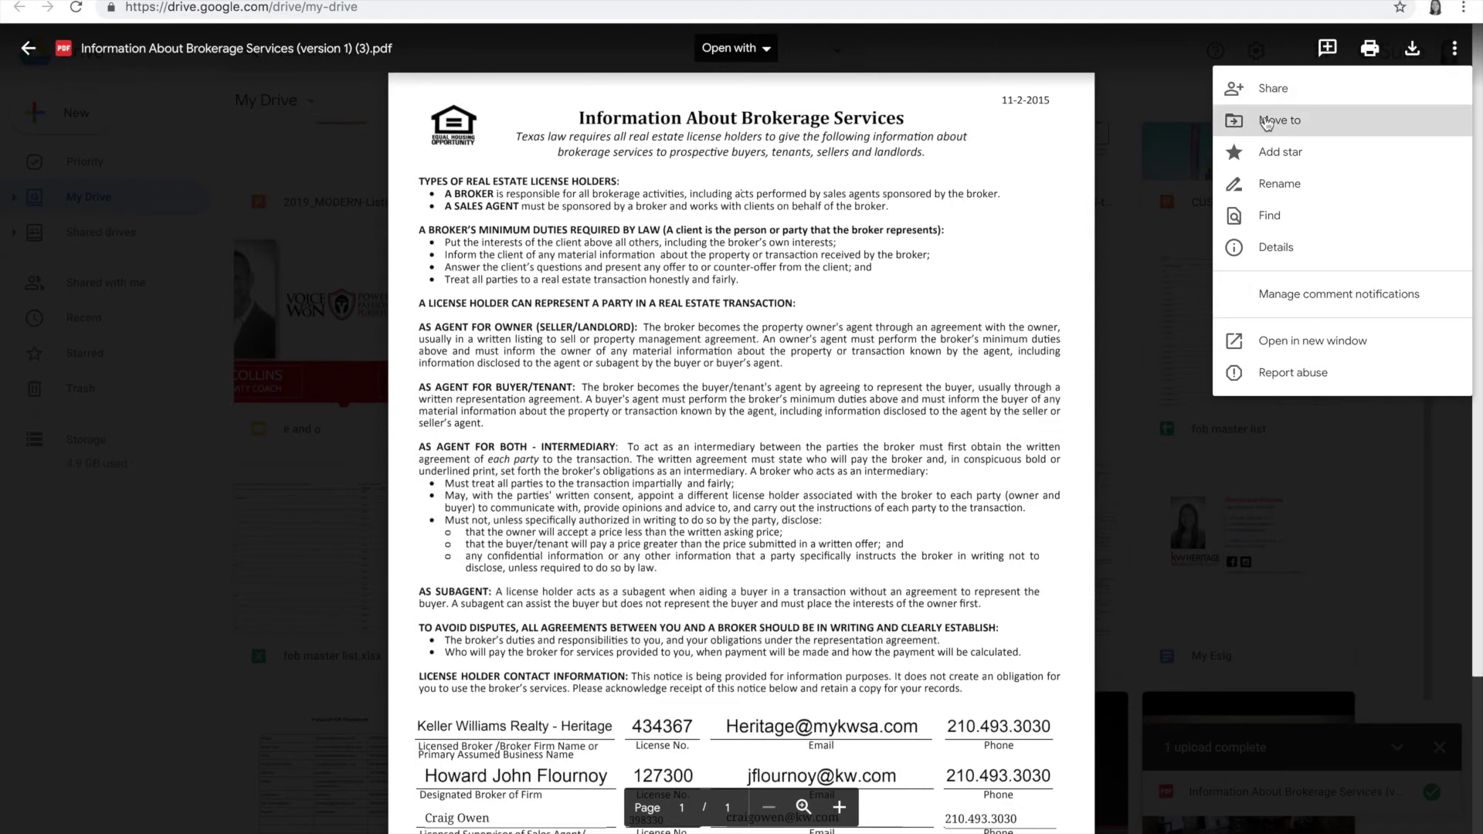
{"action": "scroll", "coordinate": [1063, 399], "scroll_direction": "down", "scroll_amount": 2}
{"action": "scroll", "coordinate": [1063, 399], "scroll_direction": "down", "scroll_amount": 1}
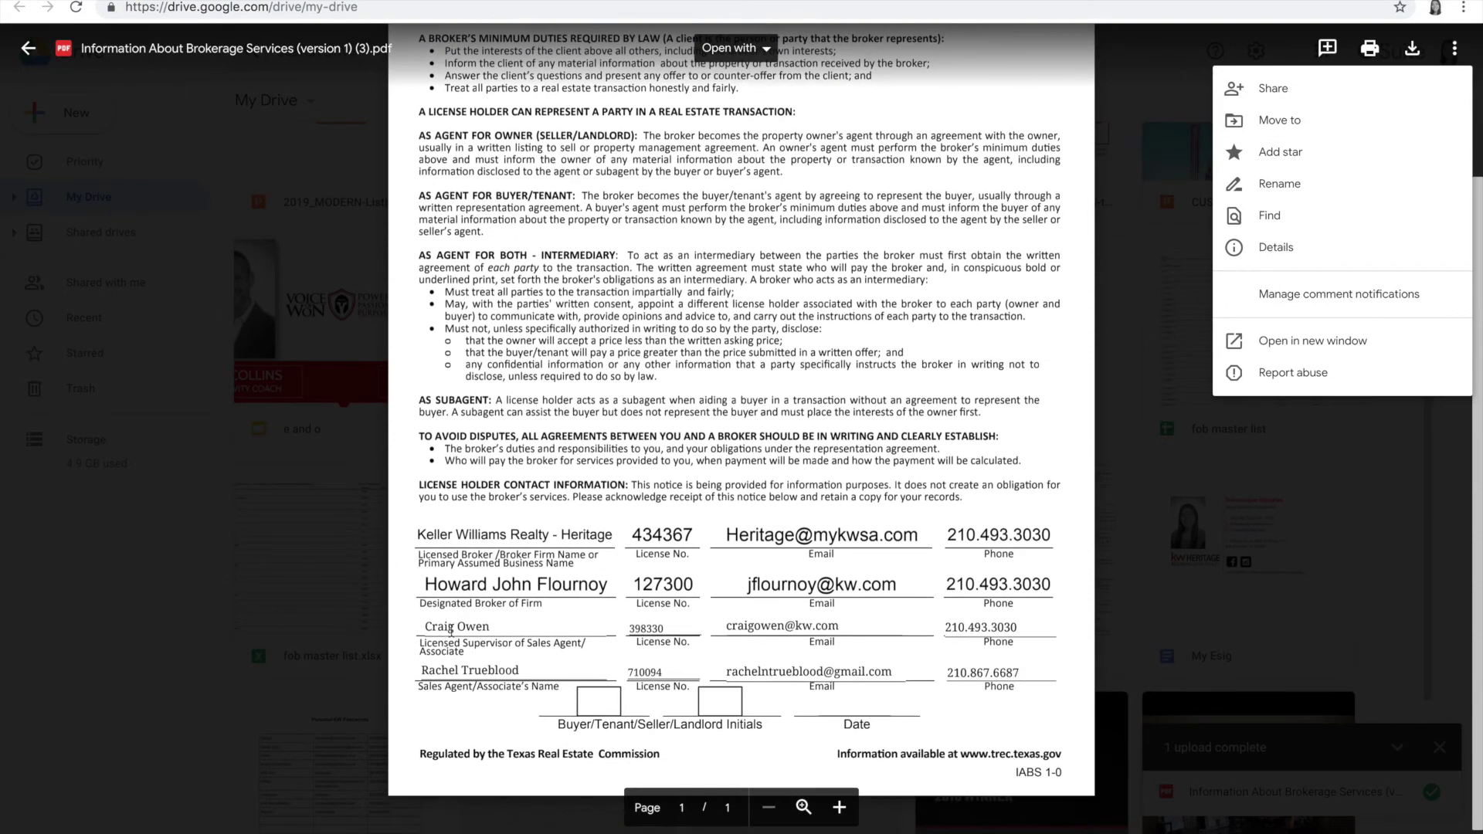
{"action": "scroll", "coordinate": [629, 616], "scroll_direction": "up", "scroll_amount": 1}
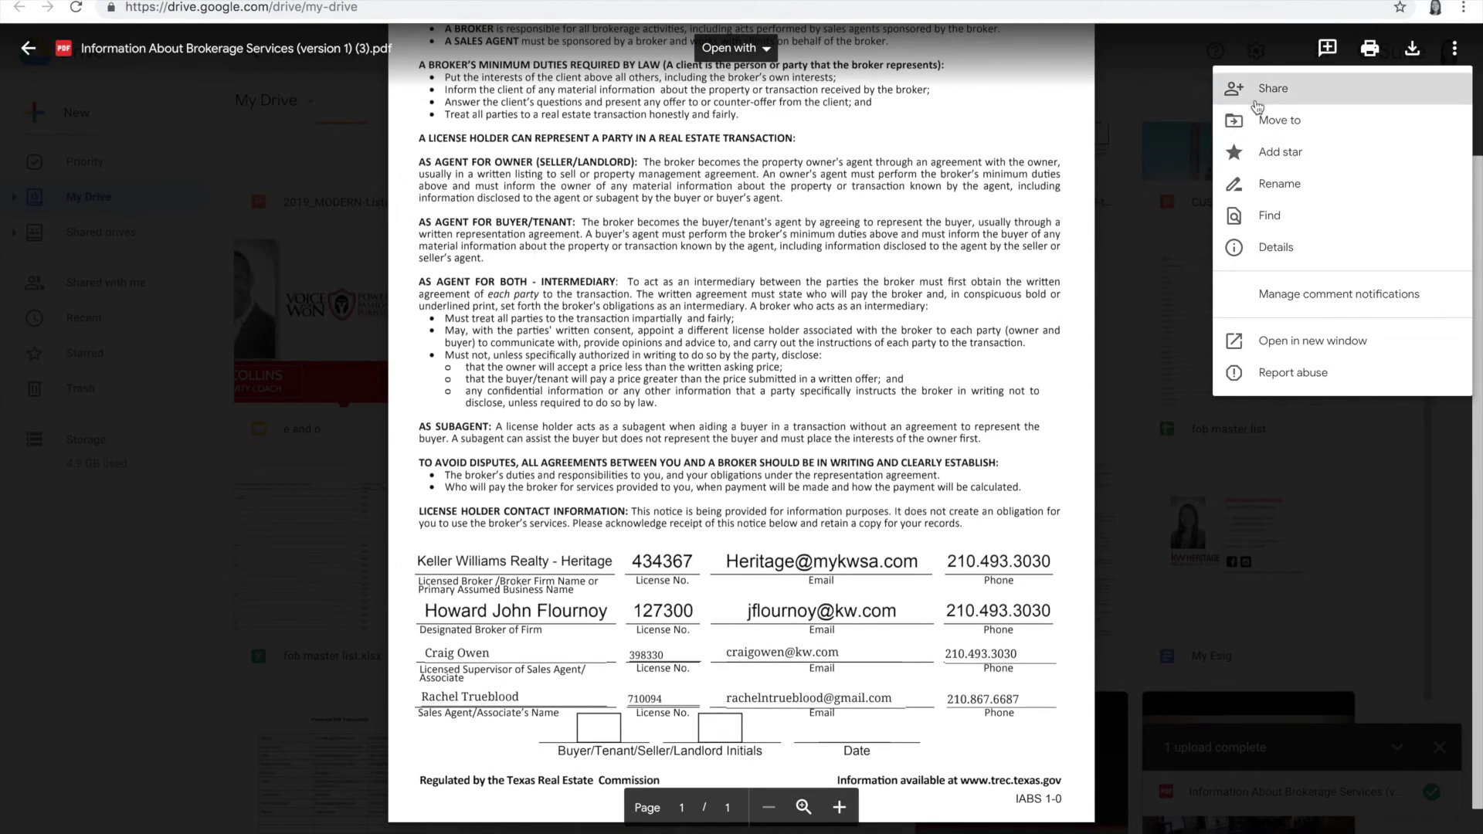
{"action": "left_click", "coordinate": [1300, 92]}
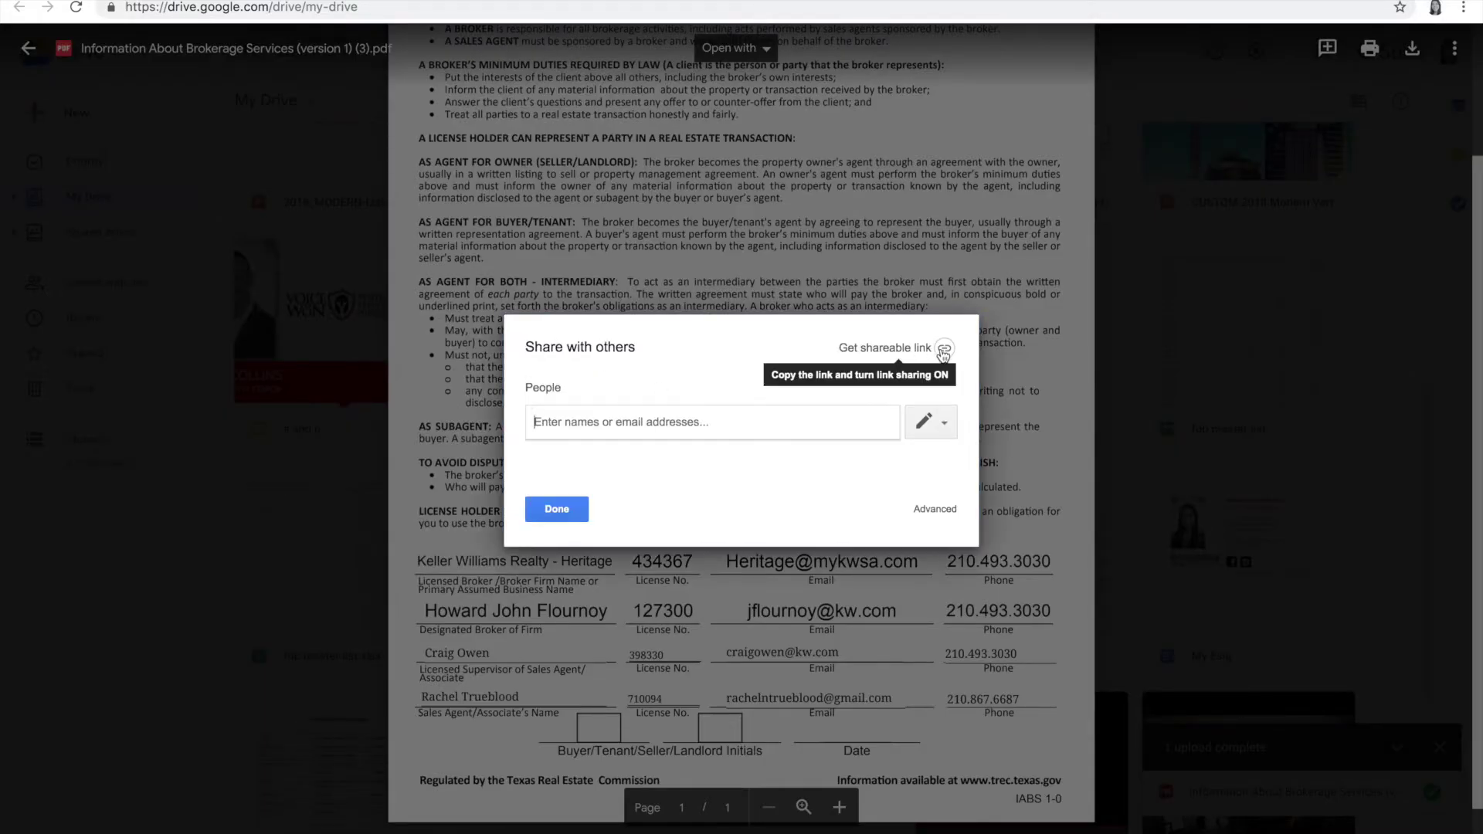
{"action": "left_click", "coordinate": [944, 351]}
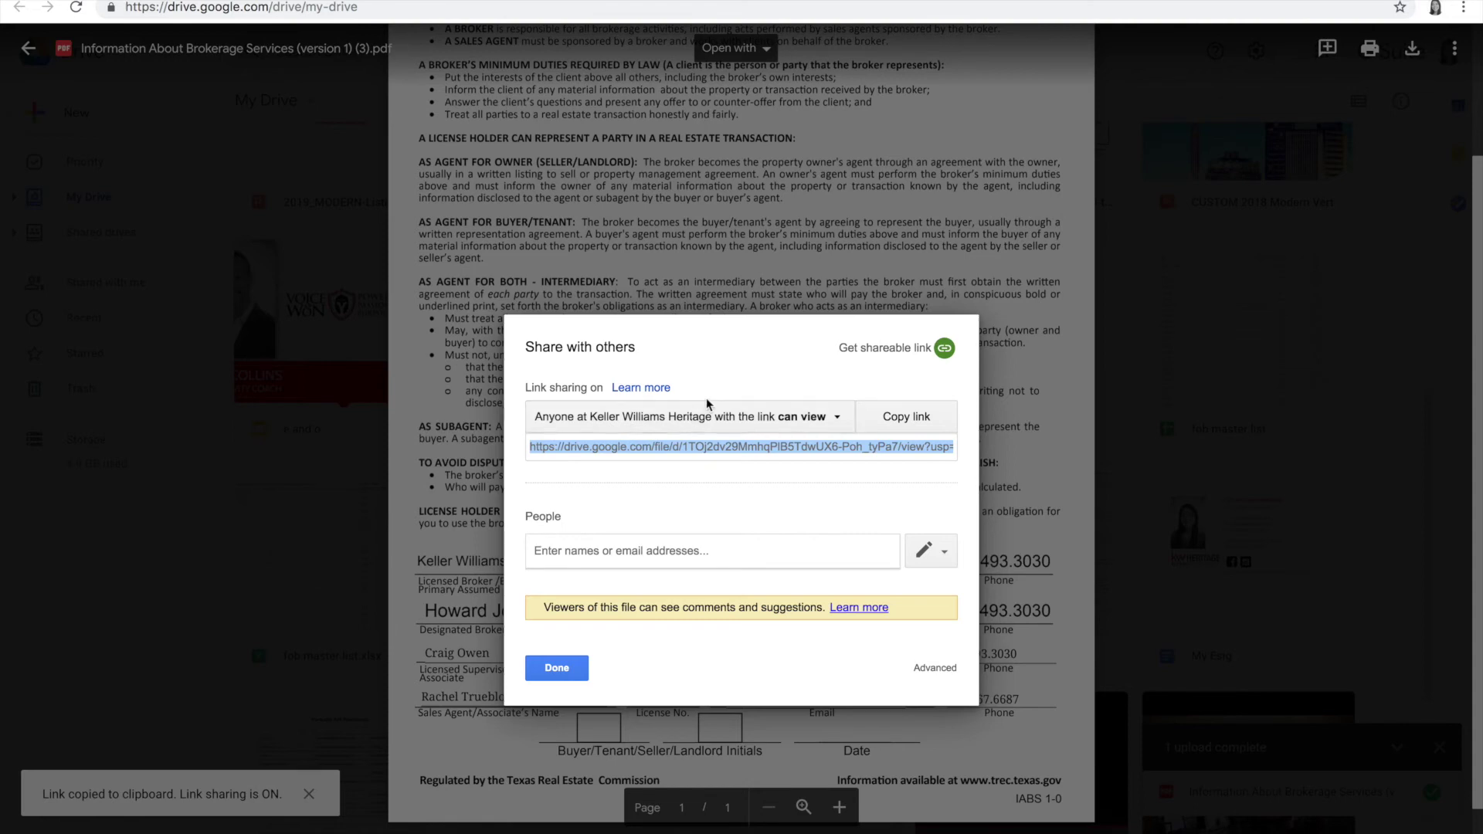
{"action": "left_click", "coordinate": [754, 426]}
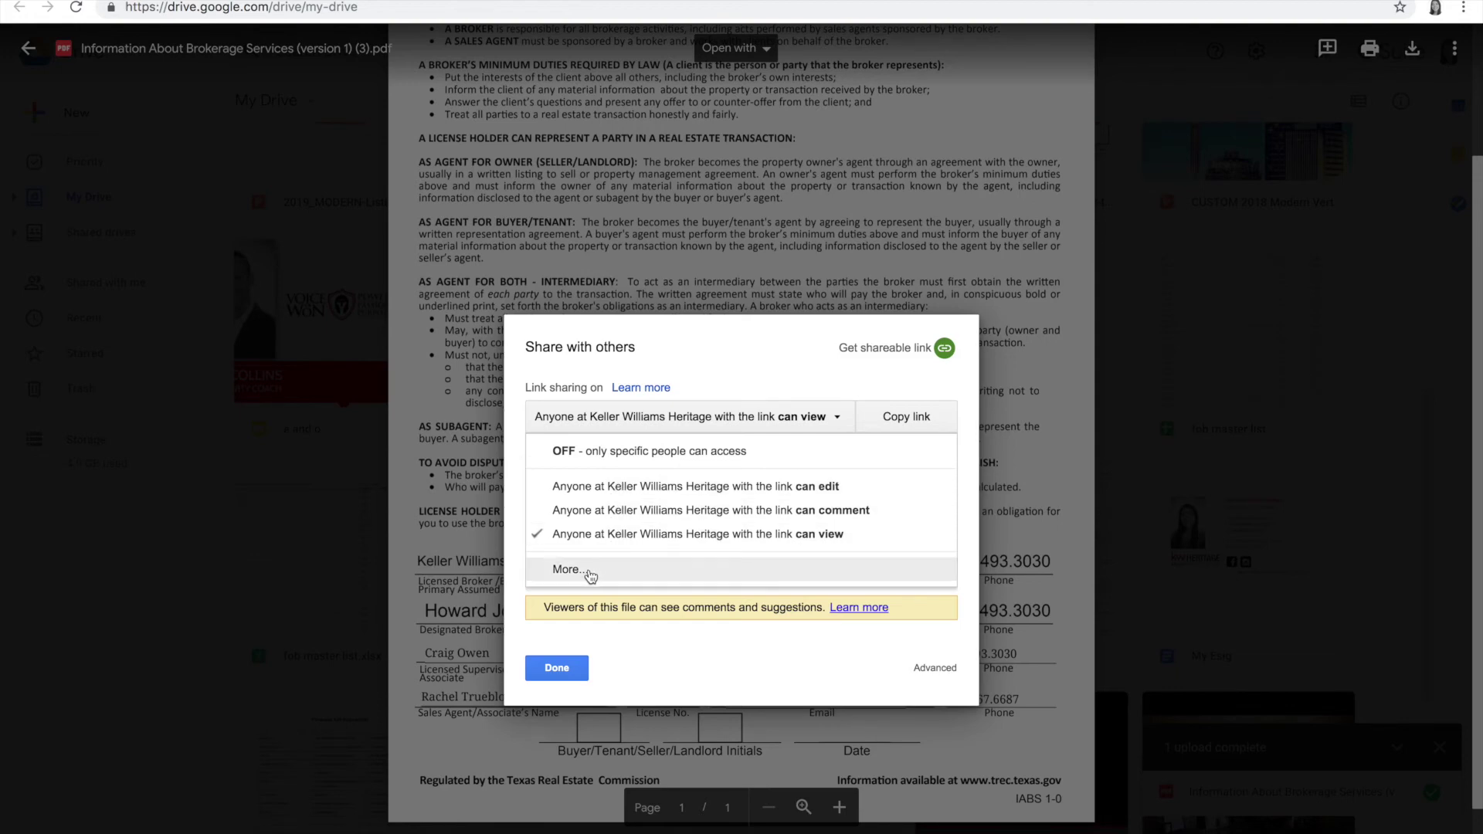
{"action": "left_click", "coordinate": [591, 573]}
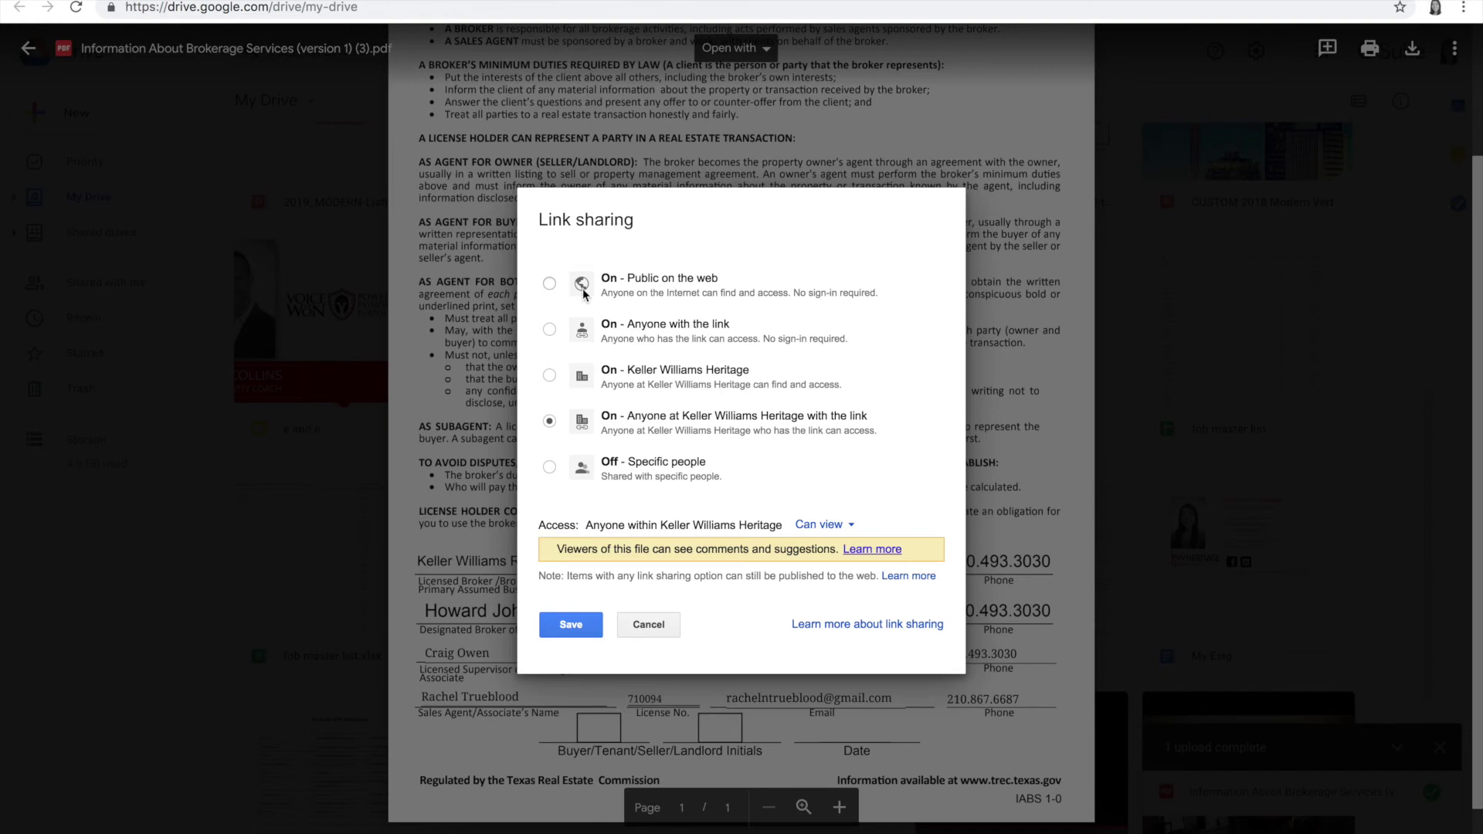
{"action": "left_click", "coordinate": [550, 283]}
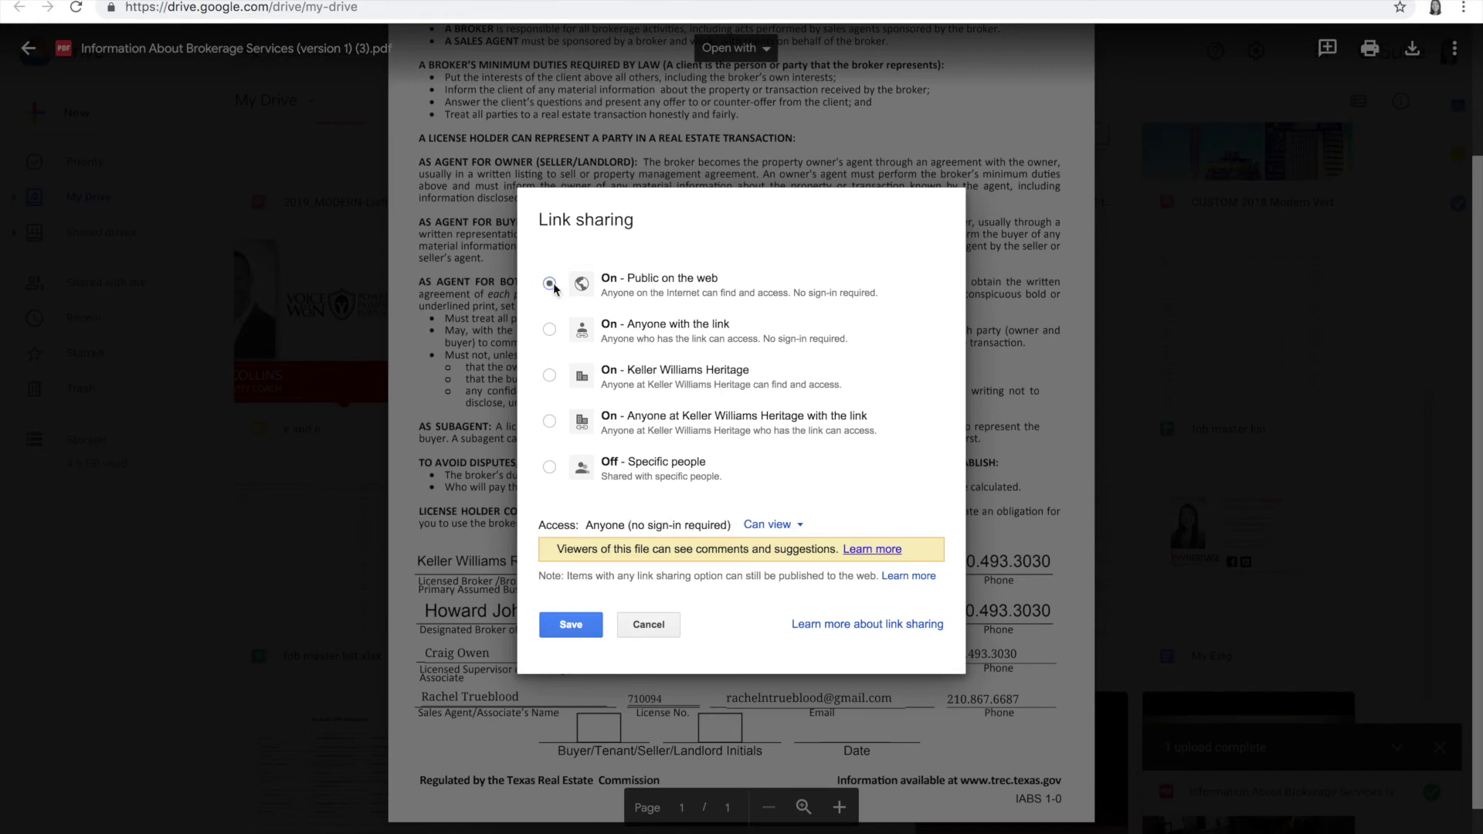
{"action": "left_click", "coordinate": [580, 624]}
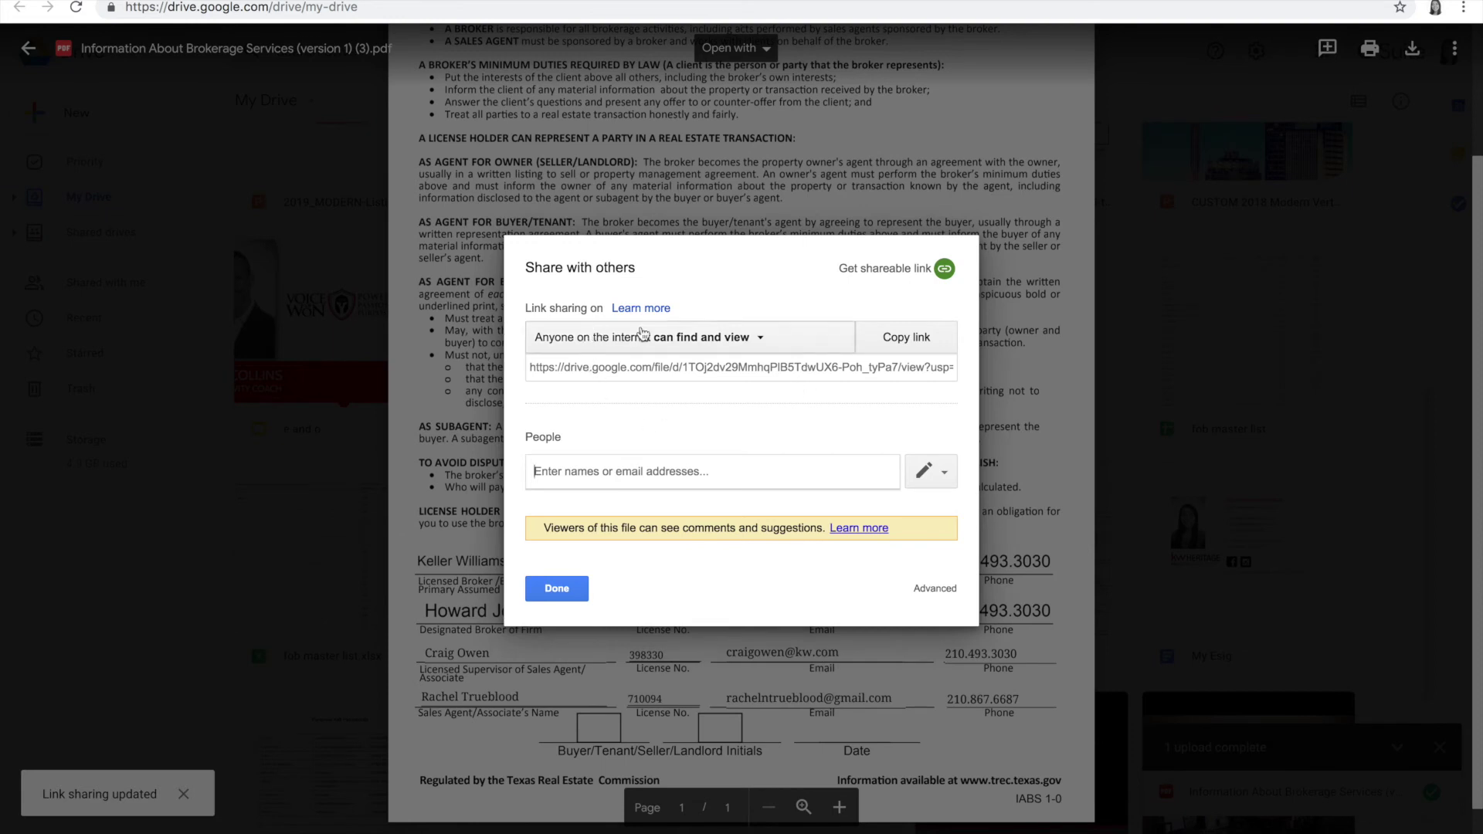
{"action": "left_click", "coordinate": [906, 340]}
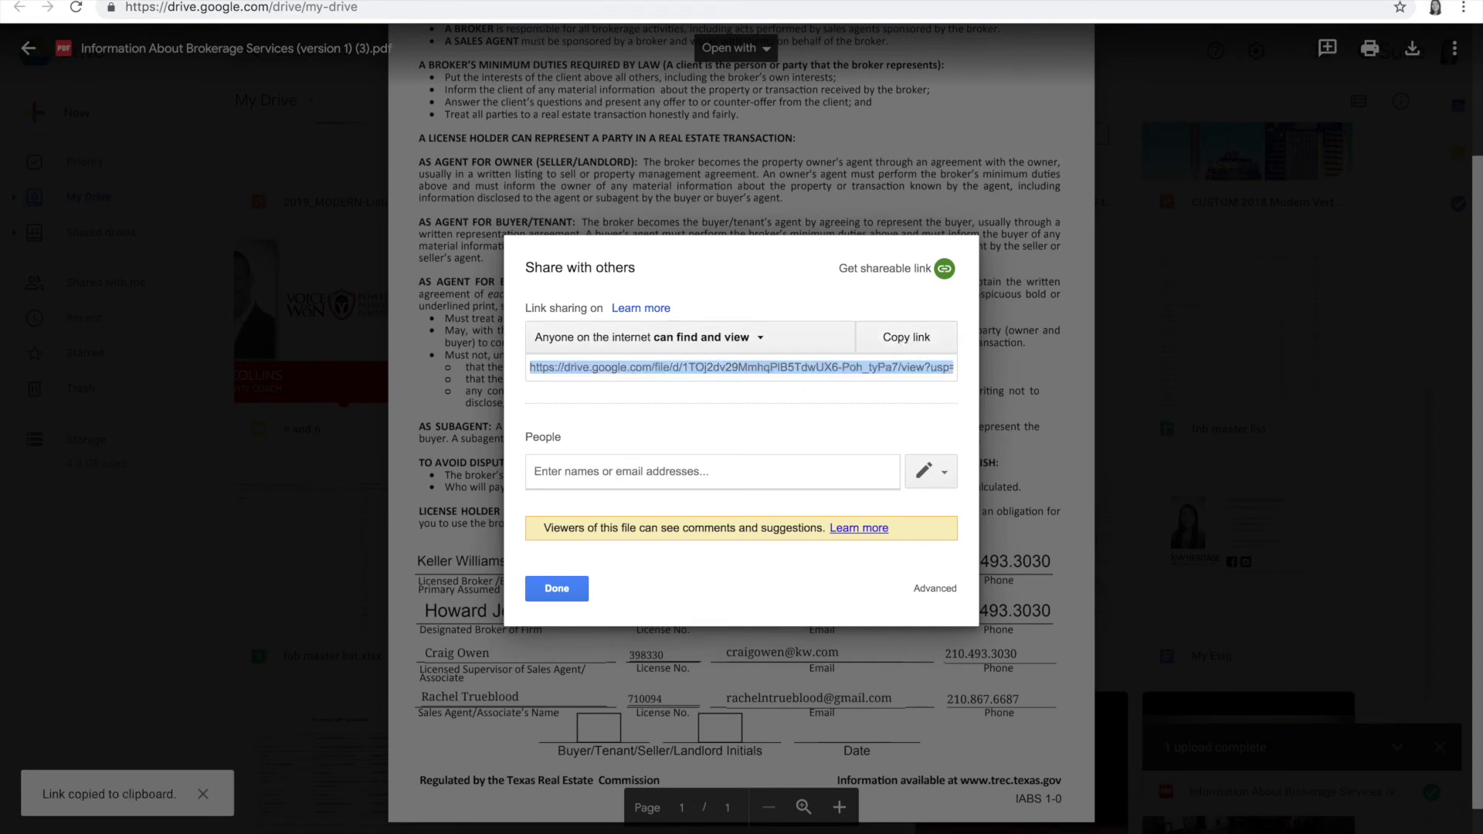
{"action": "left_click", "coordinate": [239, 1]}
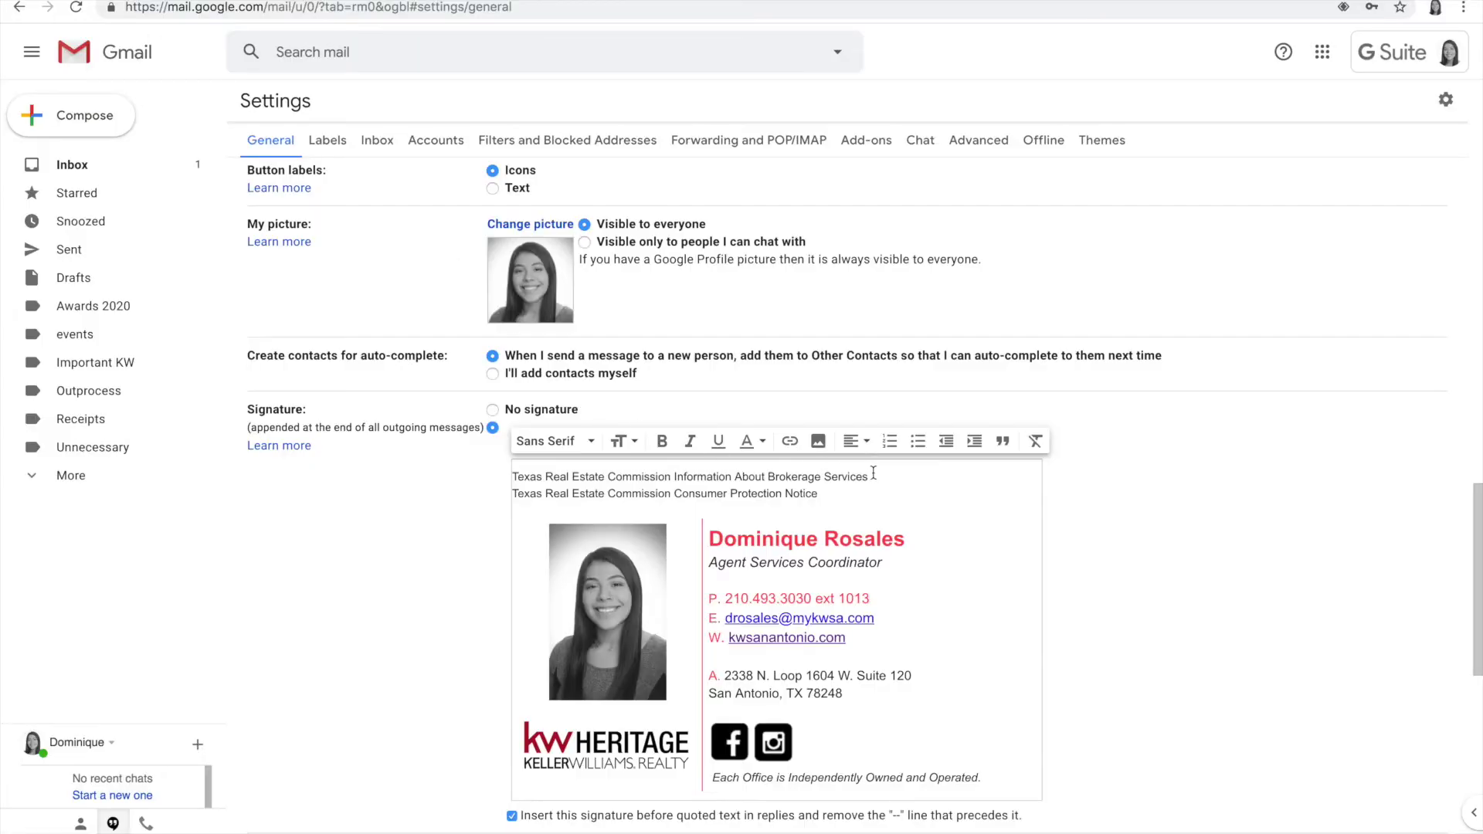
Step: Link the 'Information About Brokerage Services' signature line to the pasted Drive PDF URL
{"action": "left_click_drag", "start_coordinate": [872, 479], "coordinate": [509, 479]}
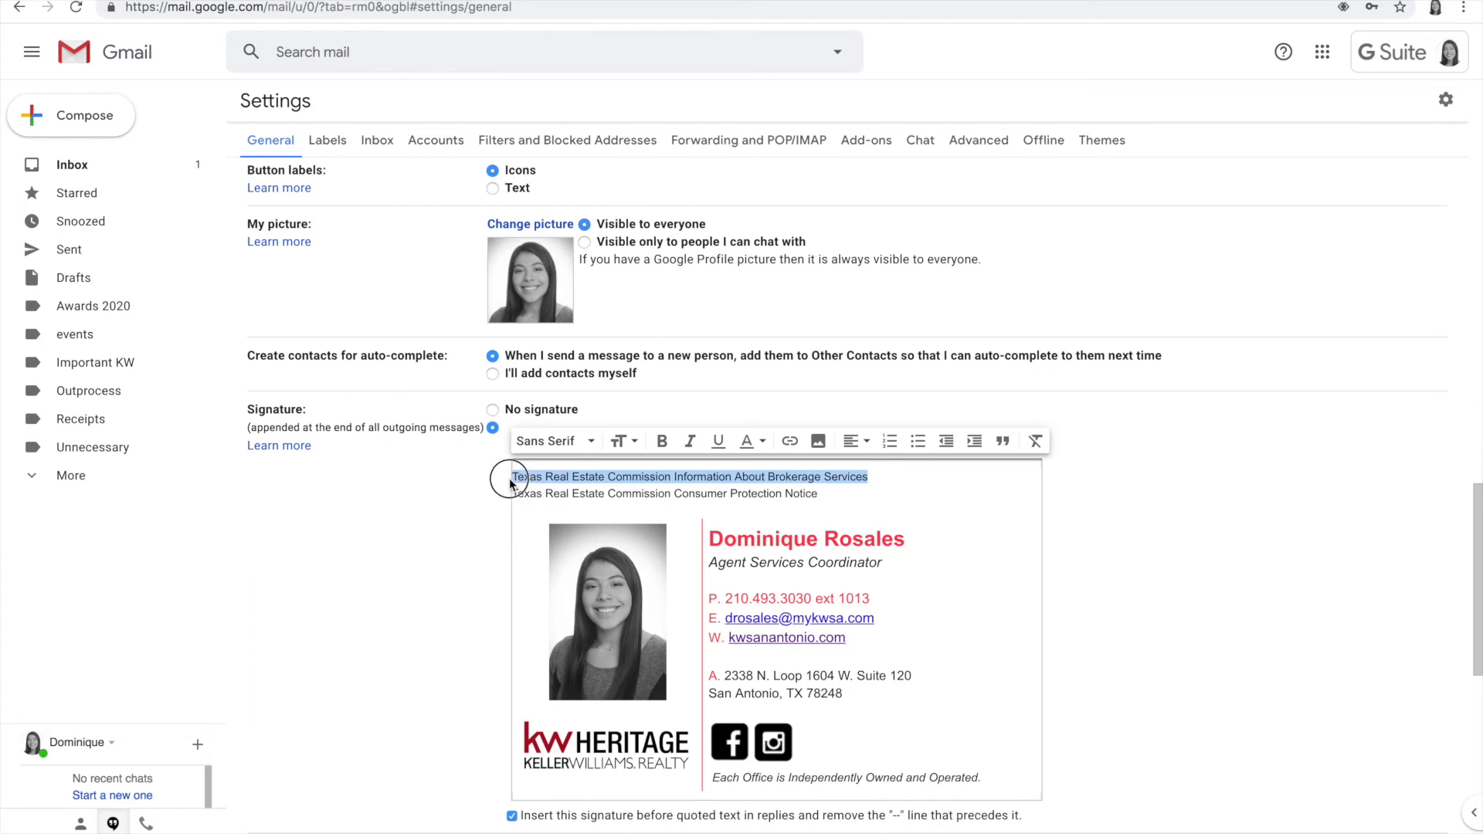
{"action": "left_click", "coordinate": [790, 441]}
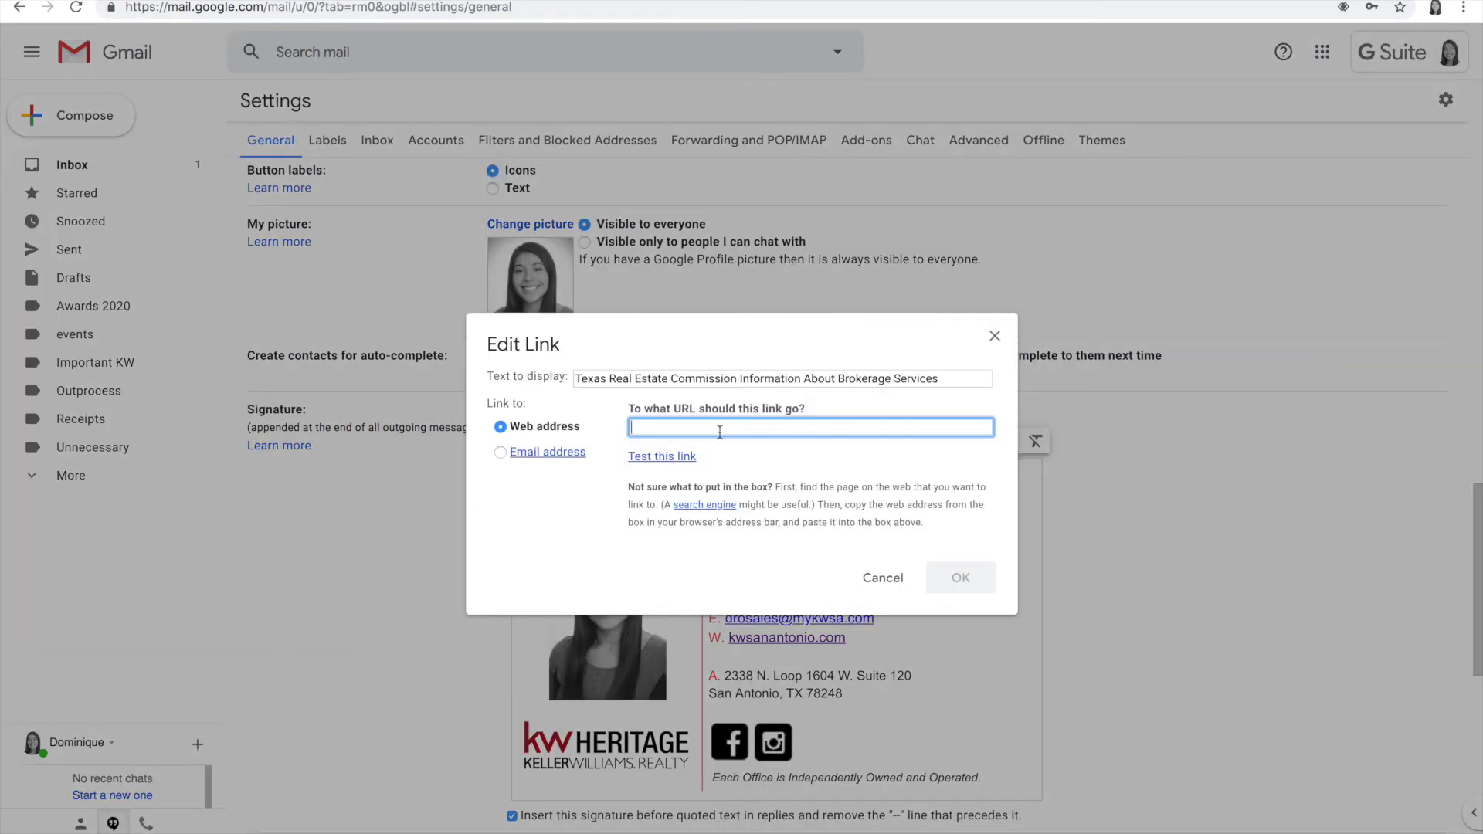
{"action": "key", "text": "ctrl+v"}
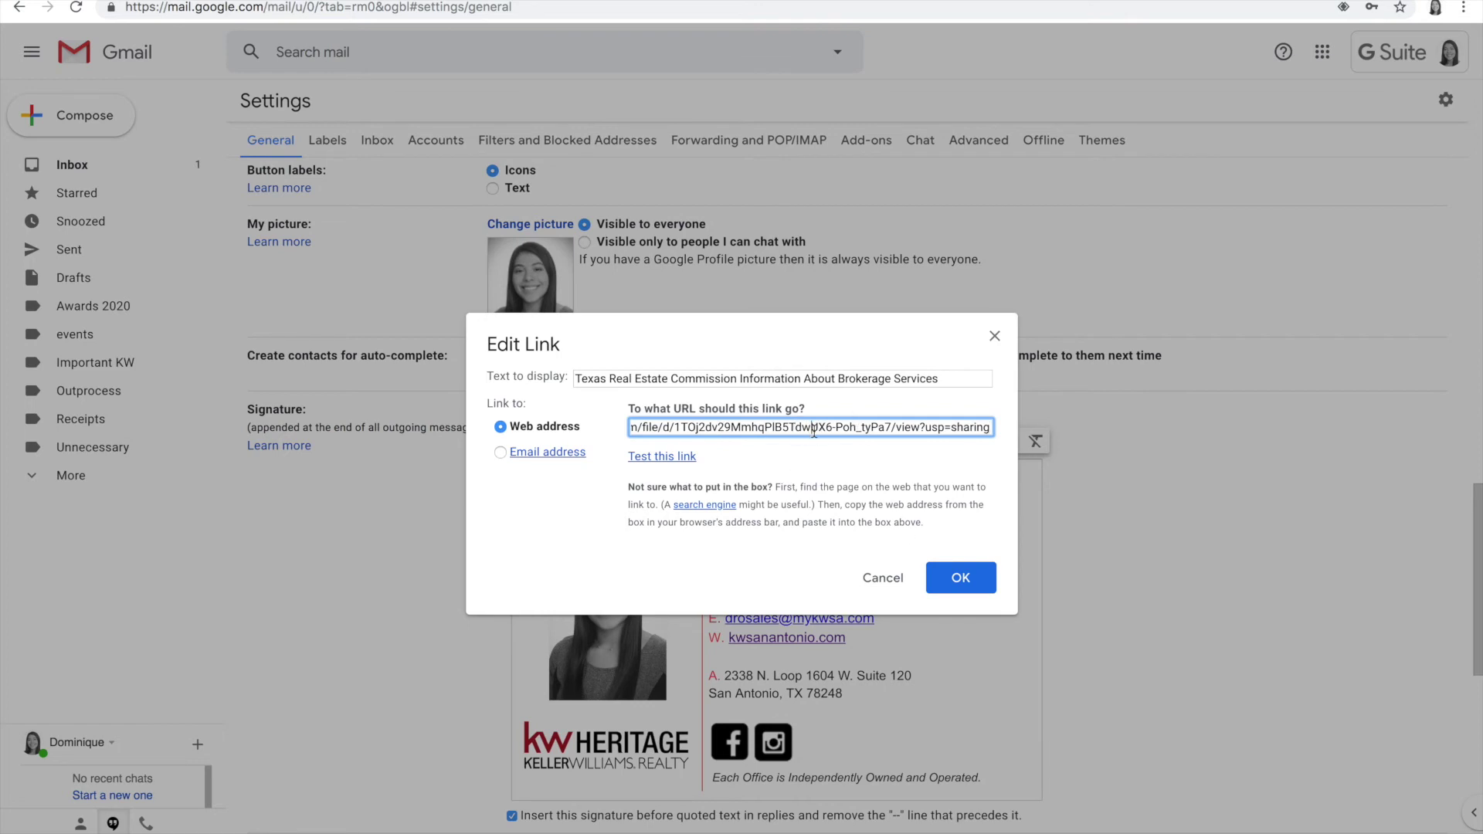
{"action": "key", "text": "Return"}
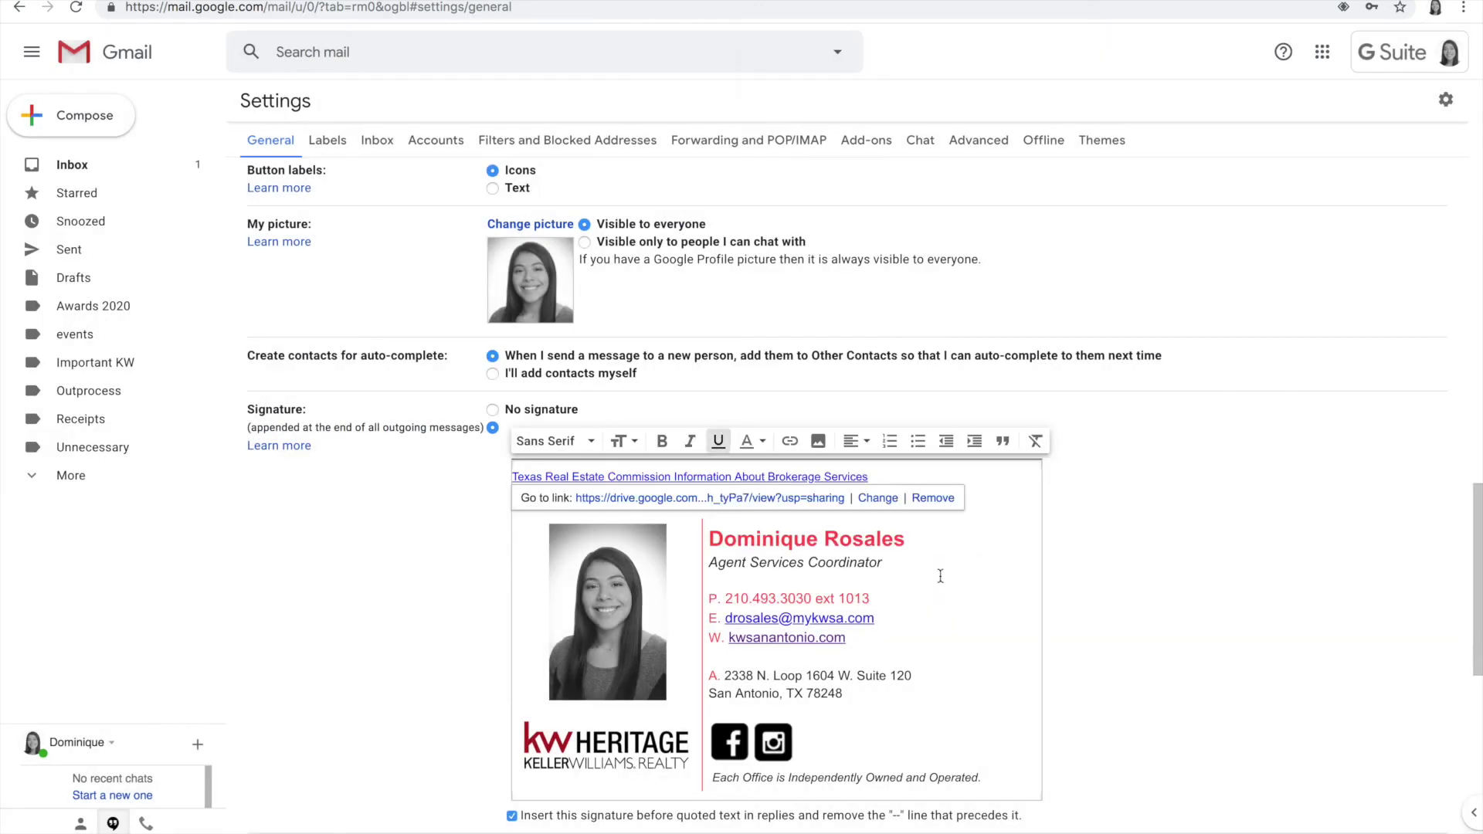
{"action": "key", "text": "ctrl+v"}
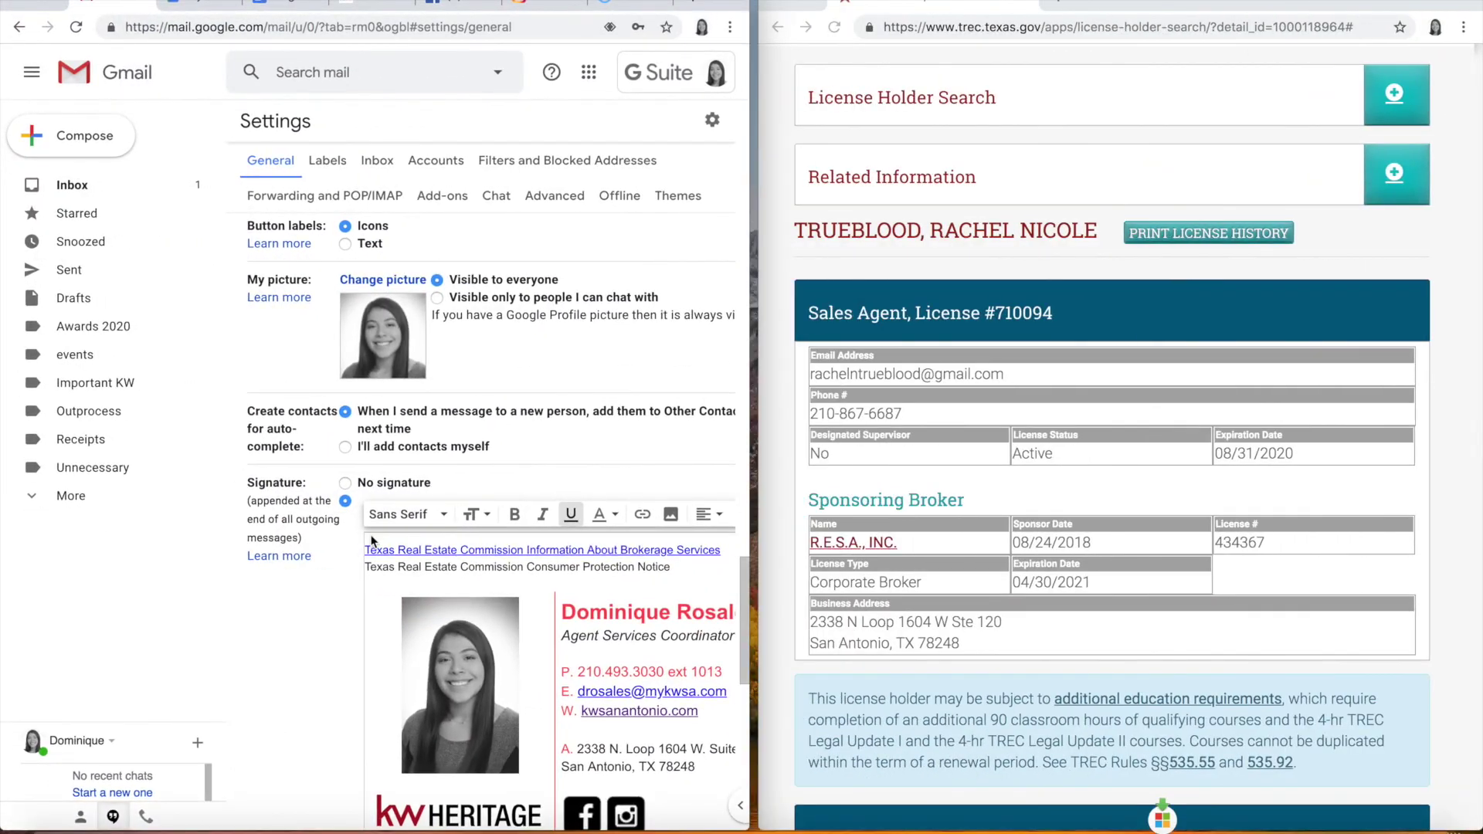
Step: Go through TREC's Forms and Contracts to open the Consumer Protection Notice CN 1-2.pdf and select its URL
{"action": "scroll", "coordinate": [989, 375], "scroll_direction": "up", "scroll_amount": 3}
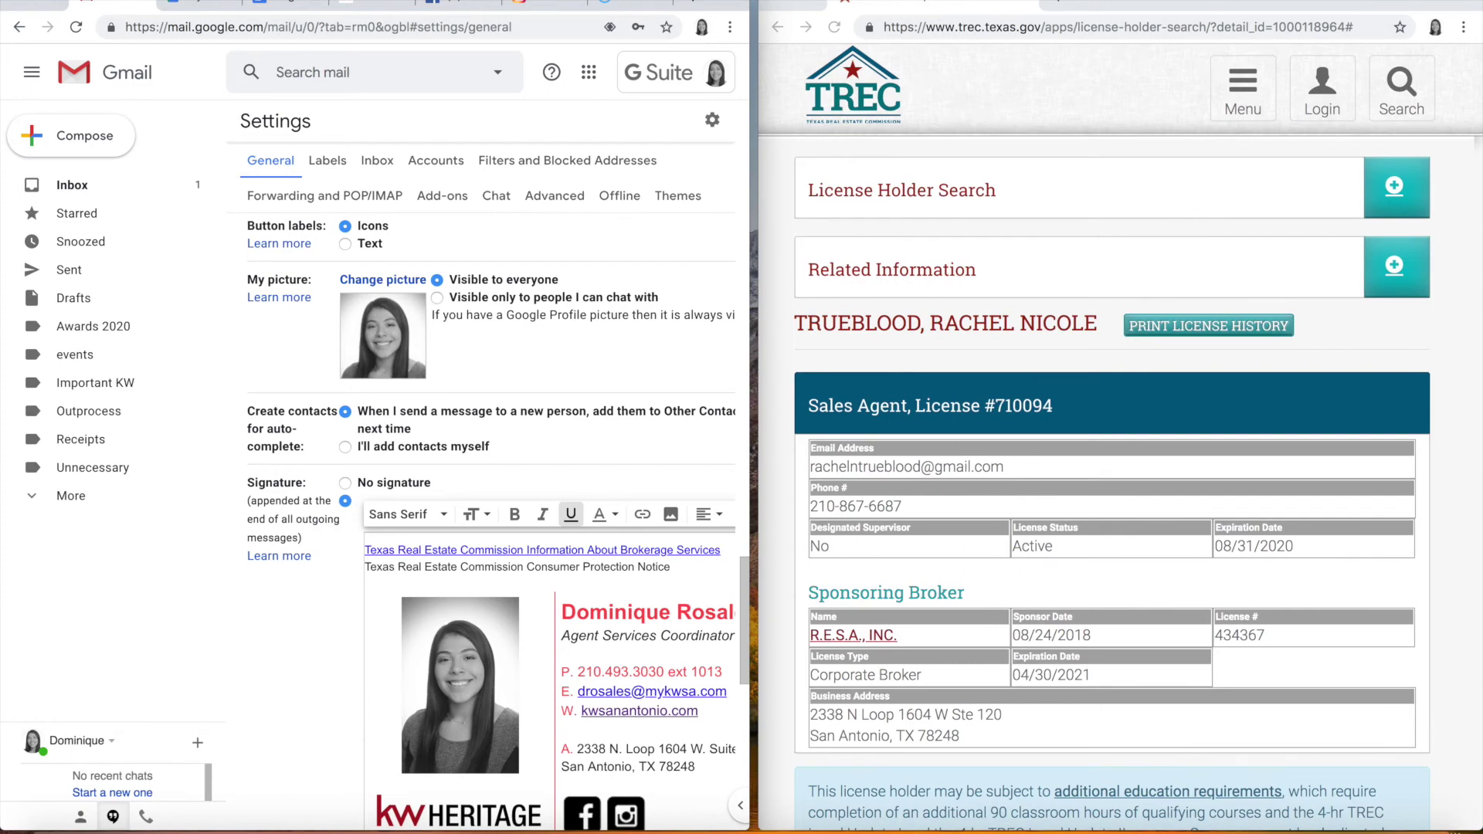
{"action": "double_click", "coordinate": [809, 2]}
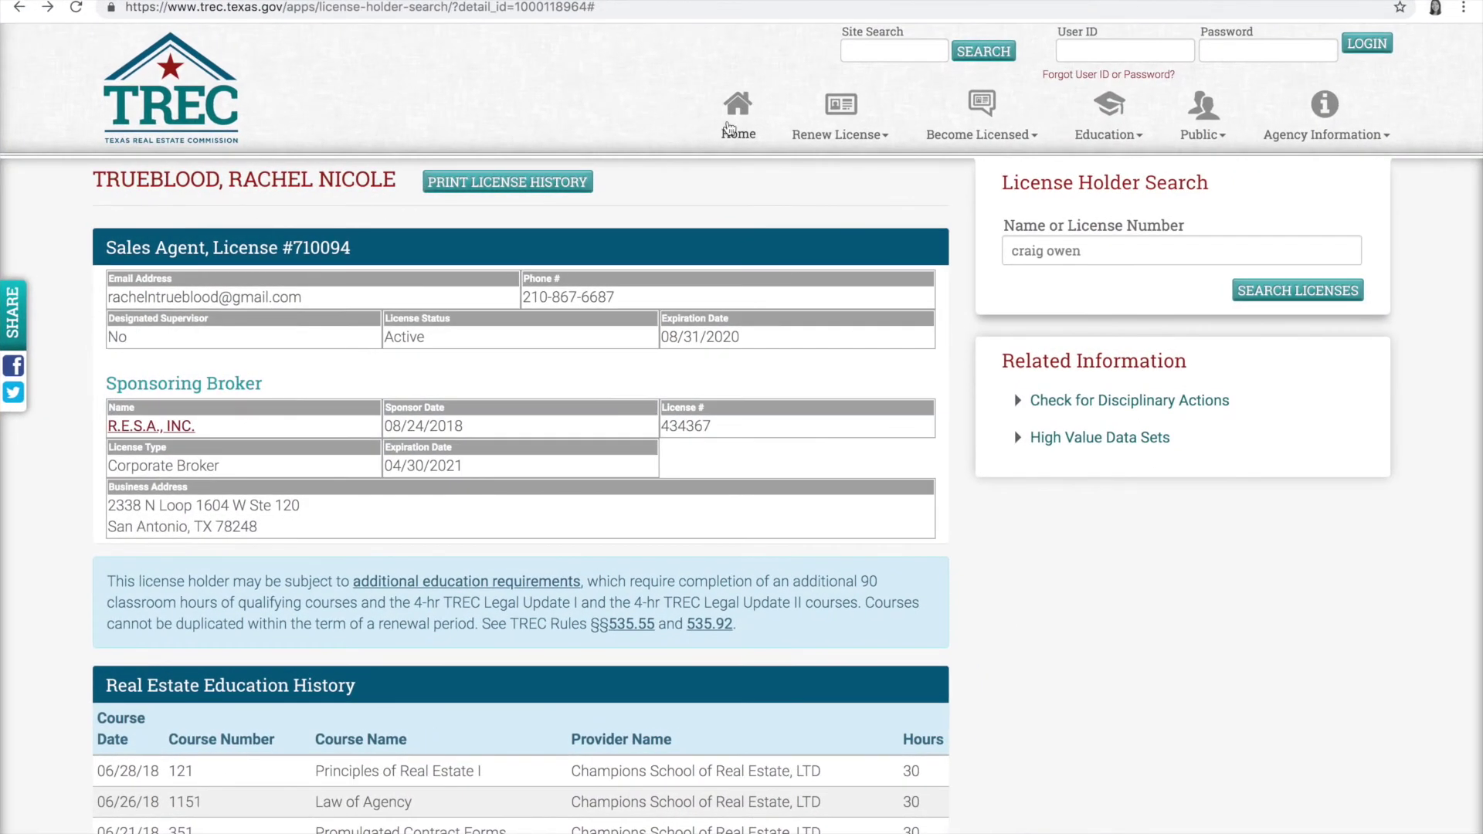
{"action": "left_click", "coordinate": [1330, 128]}
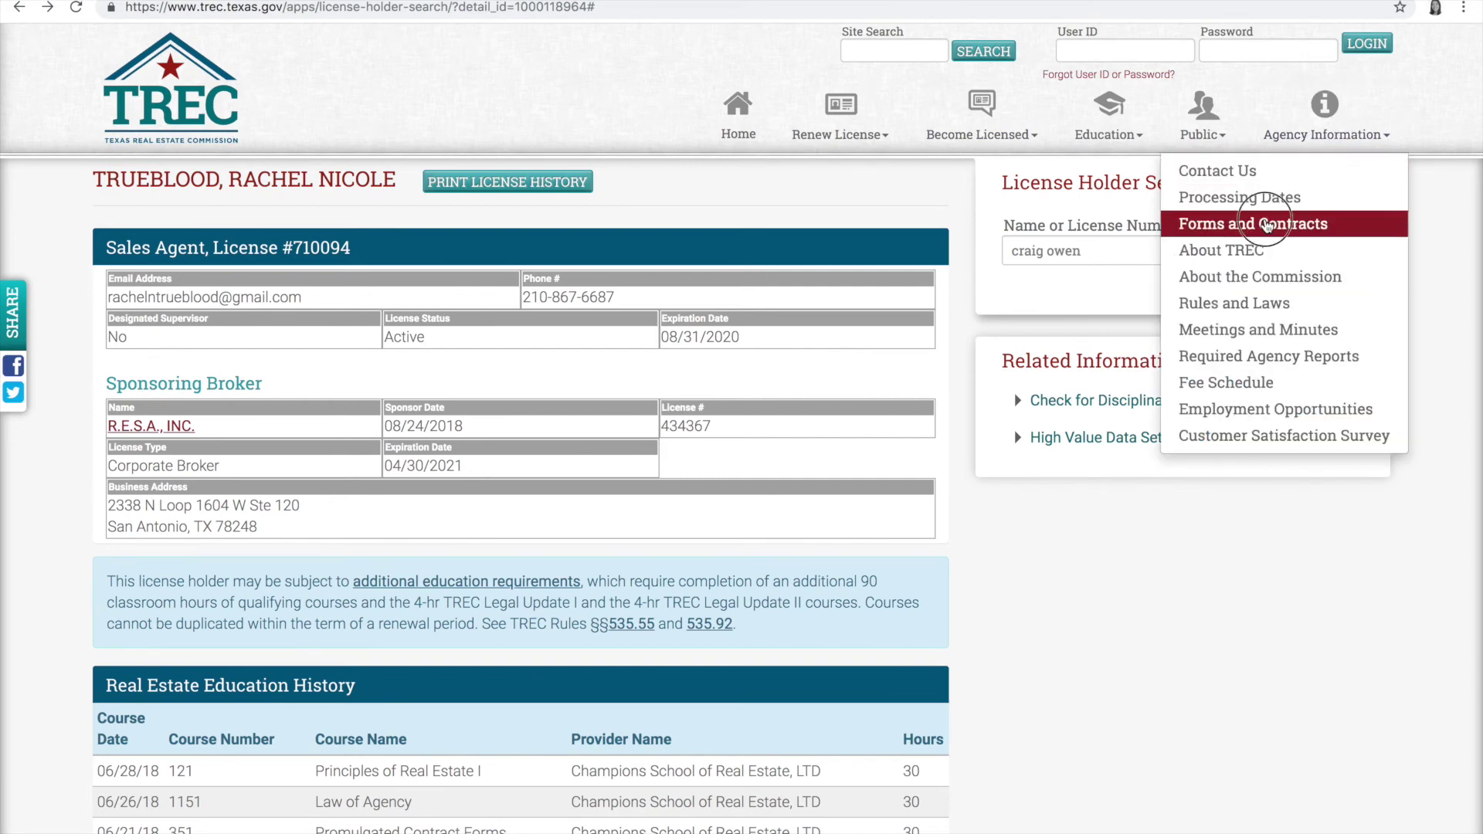
{"action": "left_click", "coordinate": [1266, 224]}
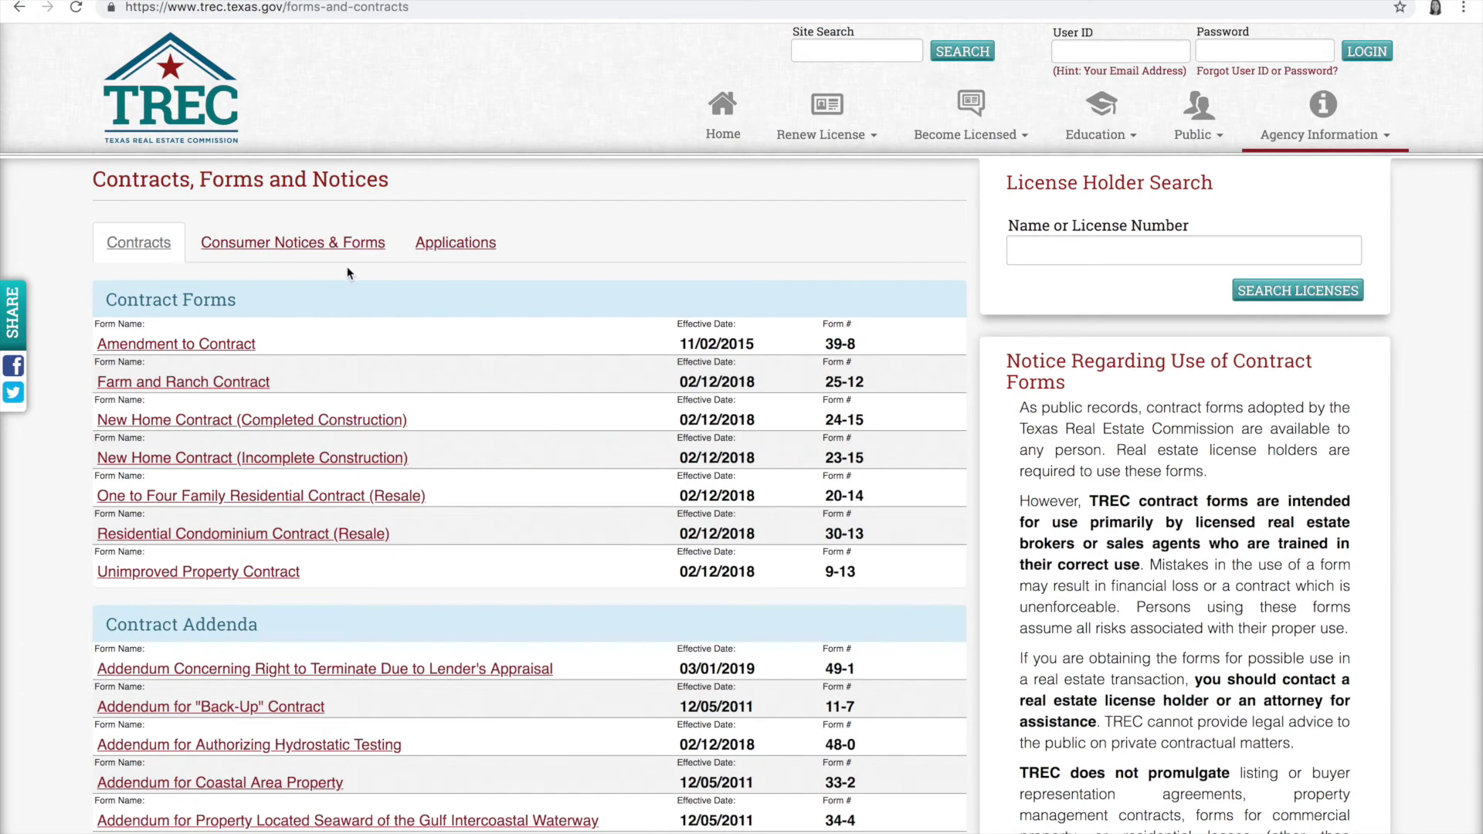
{"action": "left_click", "coordinate": [286, 248]}
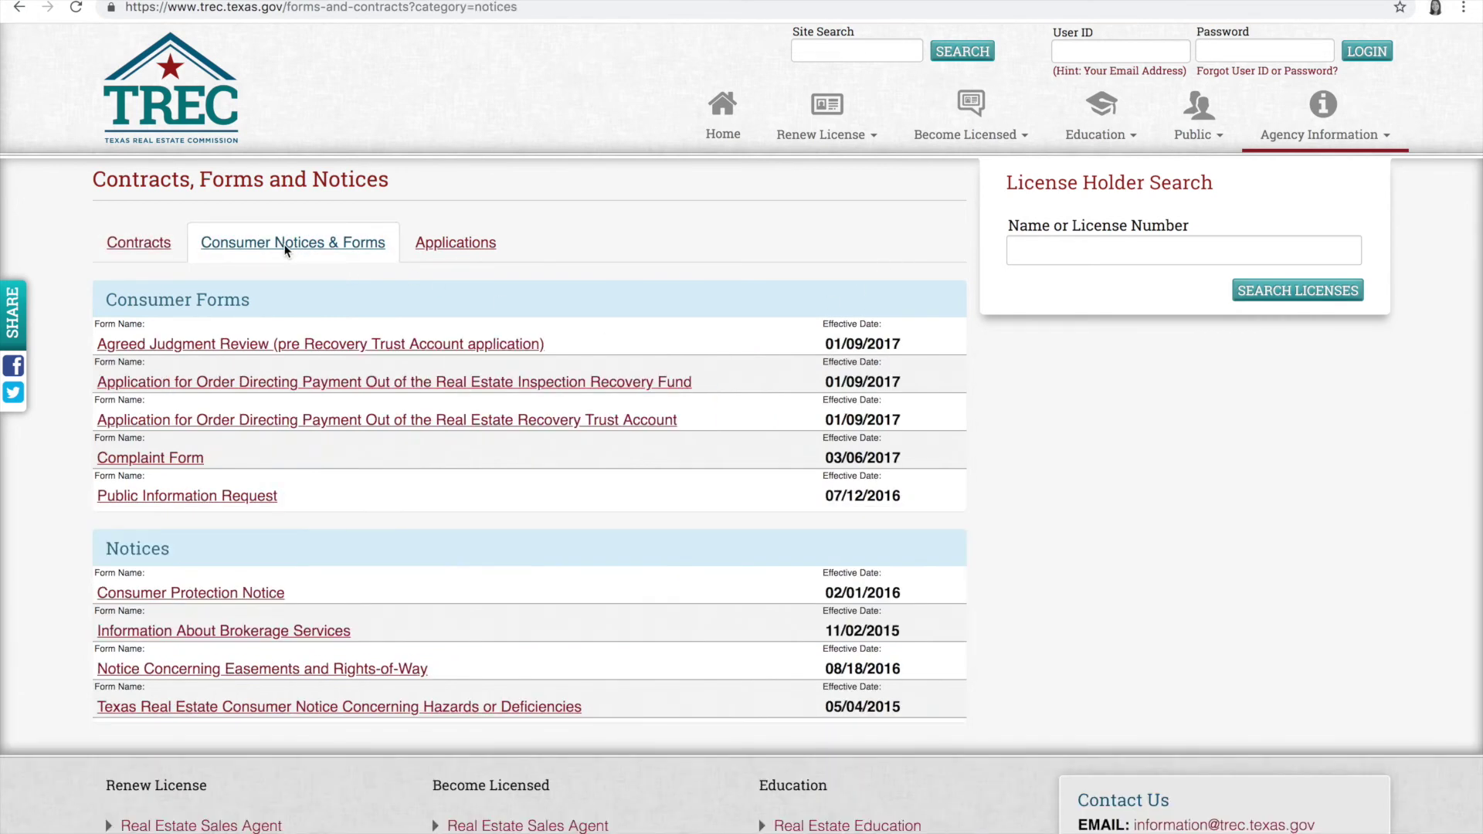
{"action": "scroll", "coordinate": [285, 249], "scroll_direction": "down", "scroll_amount": 1}
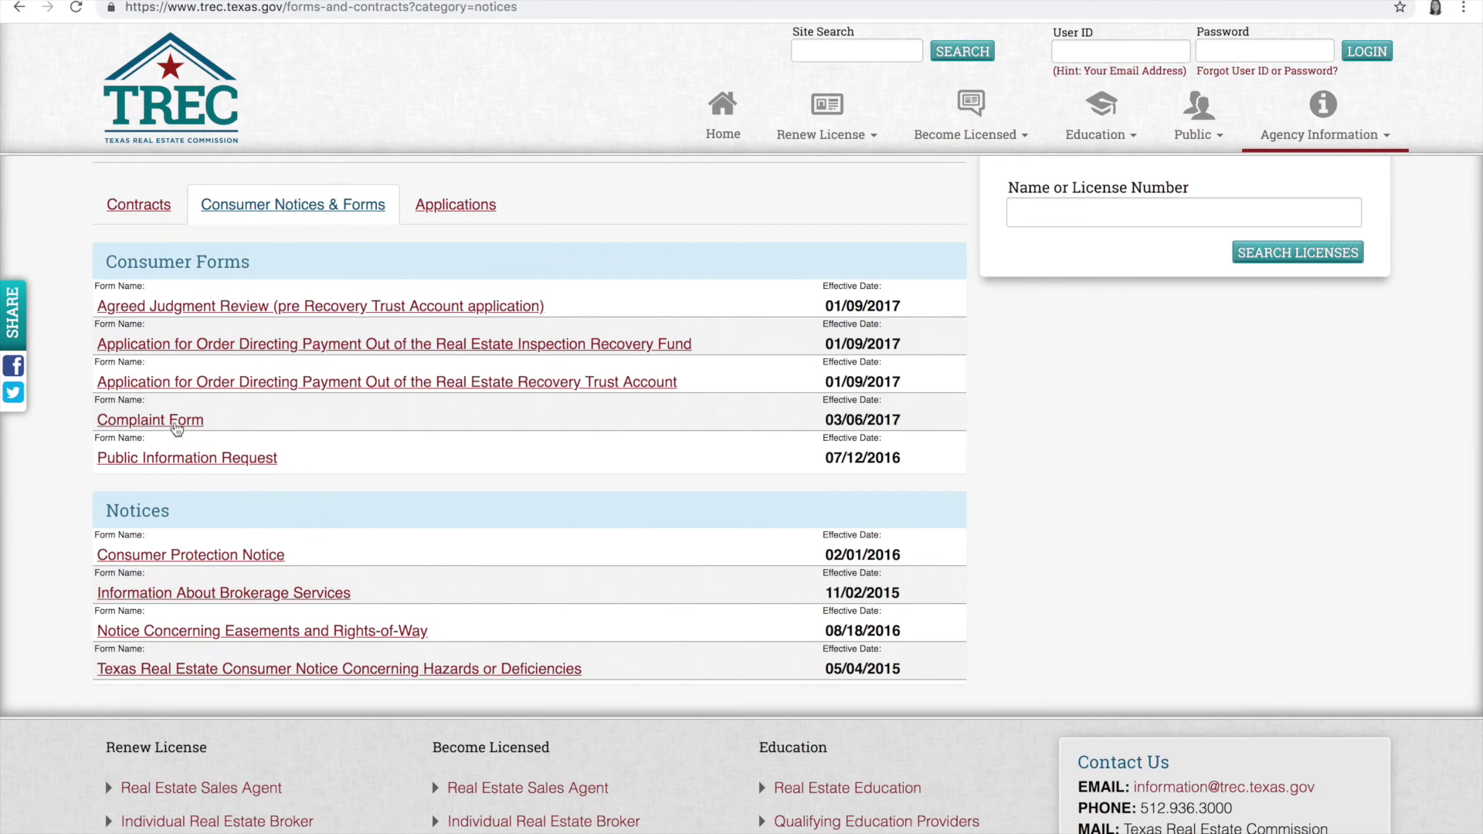
{"action": "left_click", "coordinate": [170, 560]}
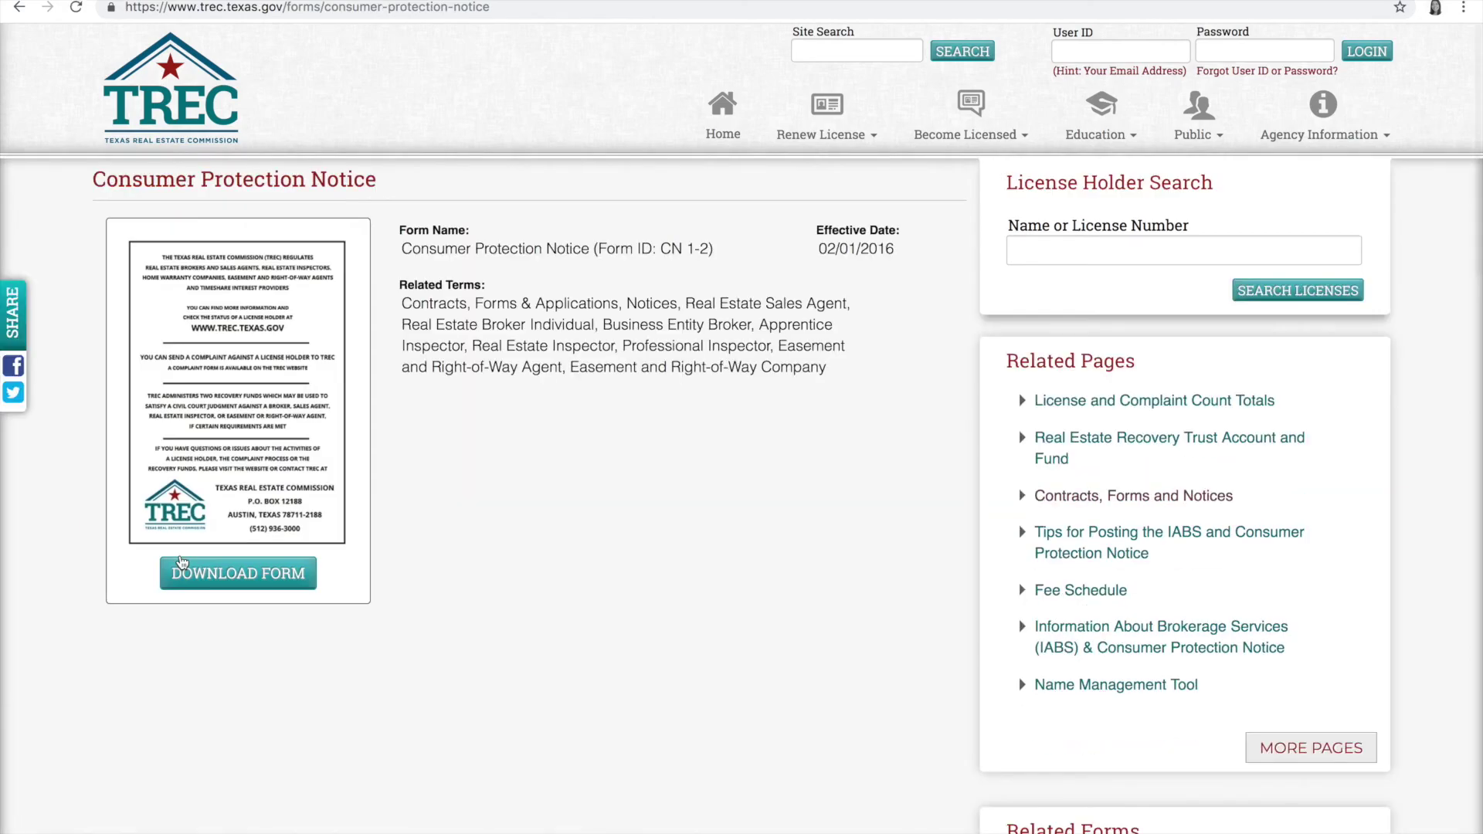
{"action": "left_click", "coordinate": [230, 573]}
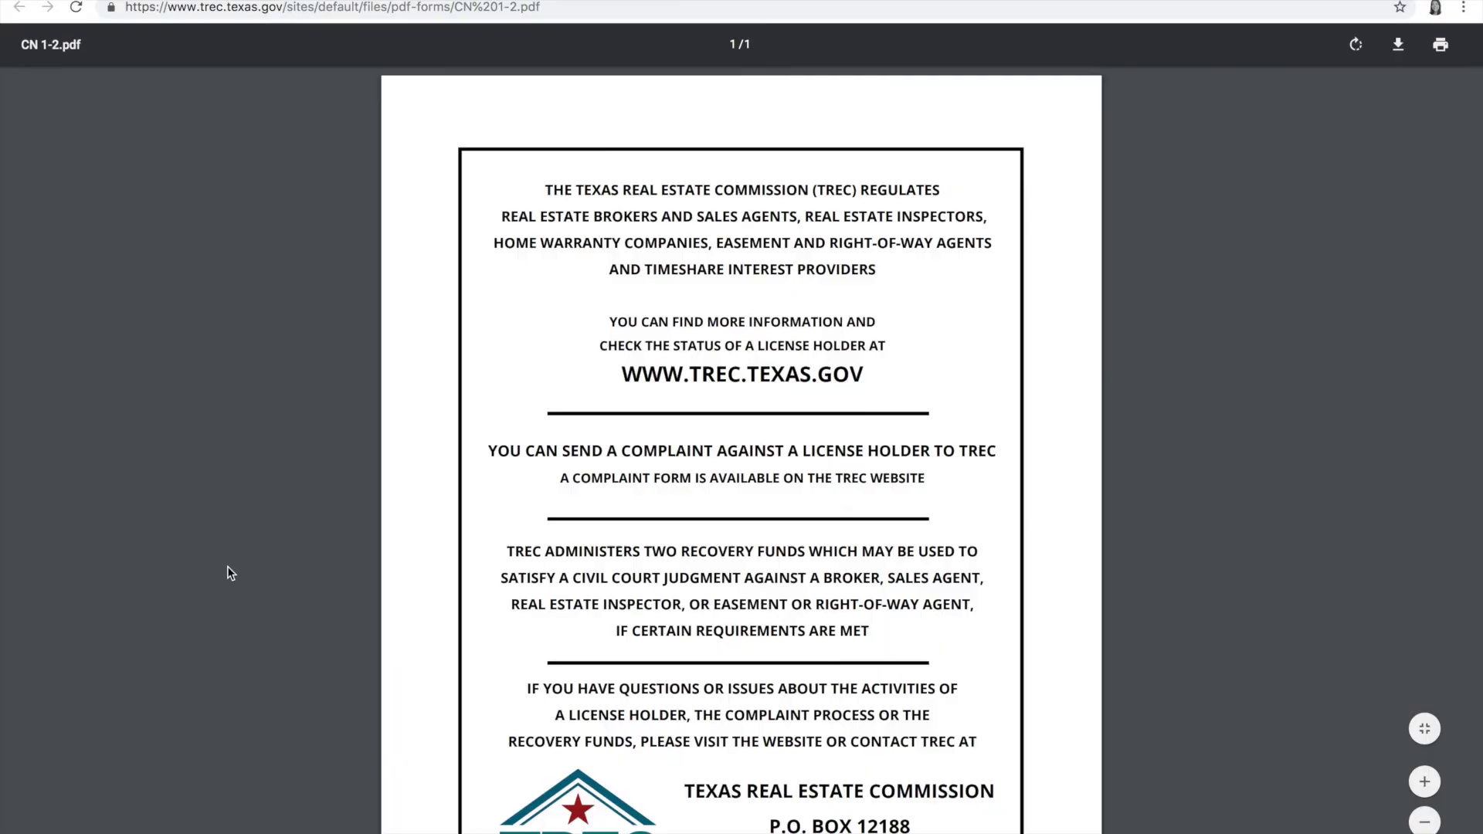
{"action": "left_click", "coordinate": [361, 9]}
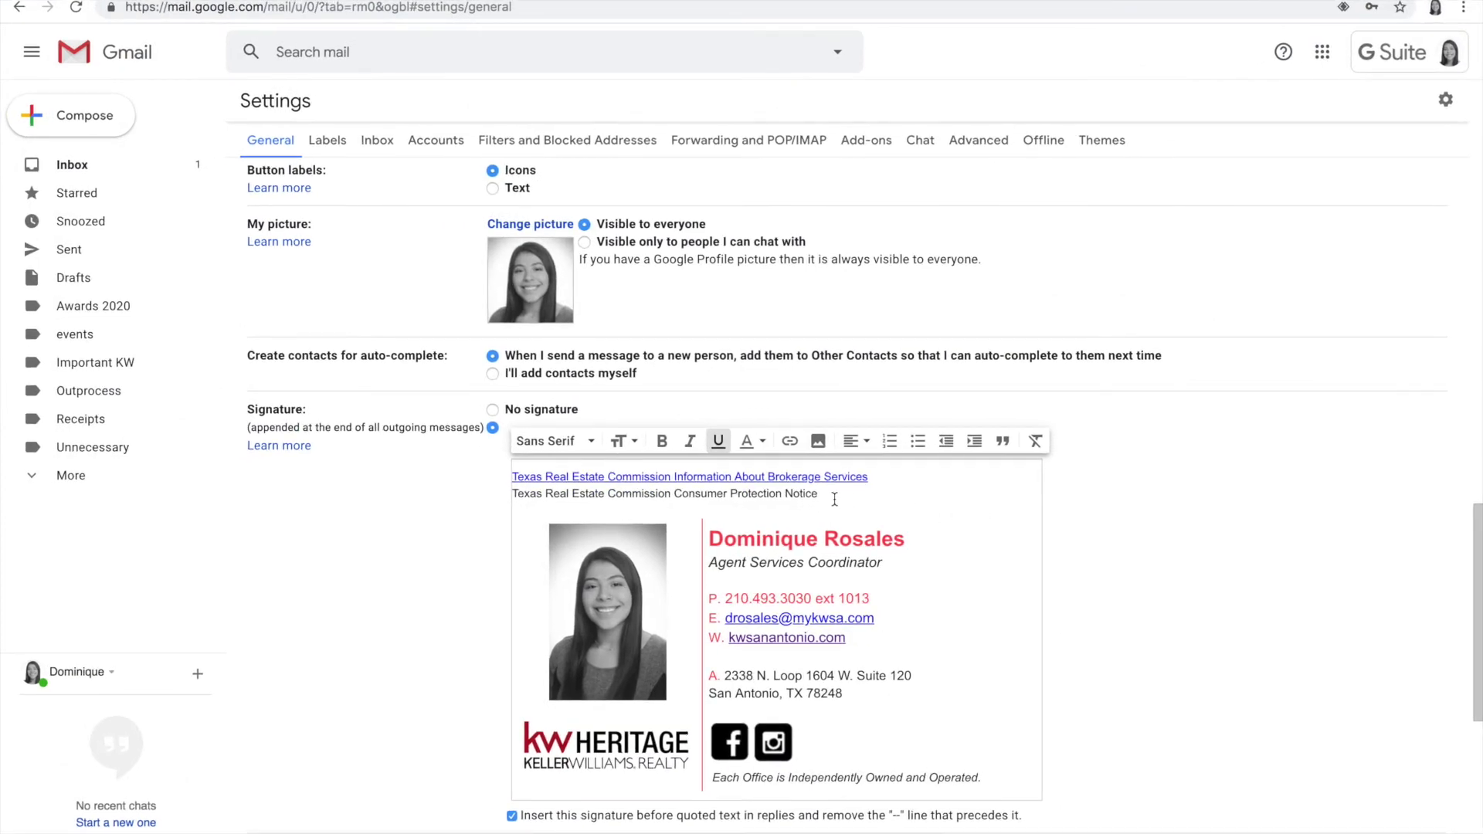
Step: Link the Consumer Protection Notice signature line to the TREC CN 1-2.pdf address
{"action": "left_click", "coordinate": [820, 493]}
{"action": "left_click_drag", "start_coordinate": [820, 493], "coordinate": [510, 494]}
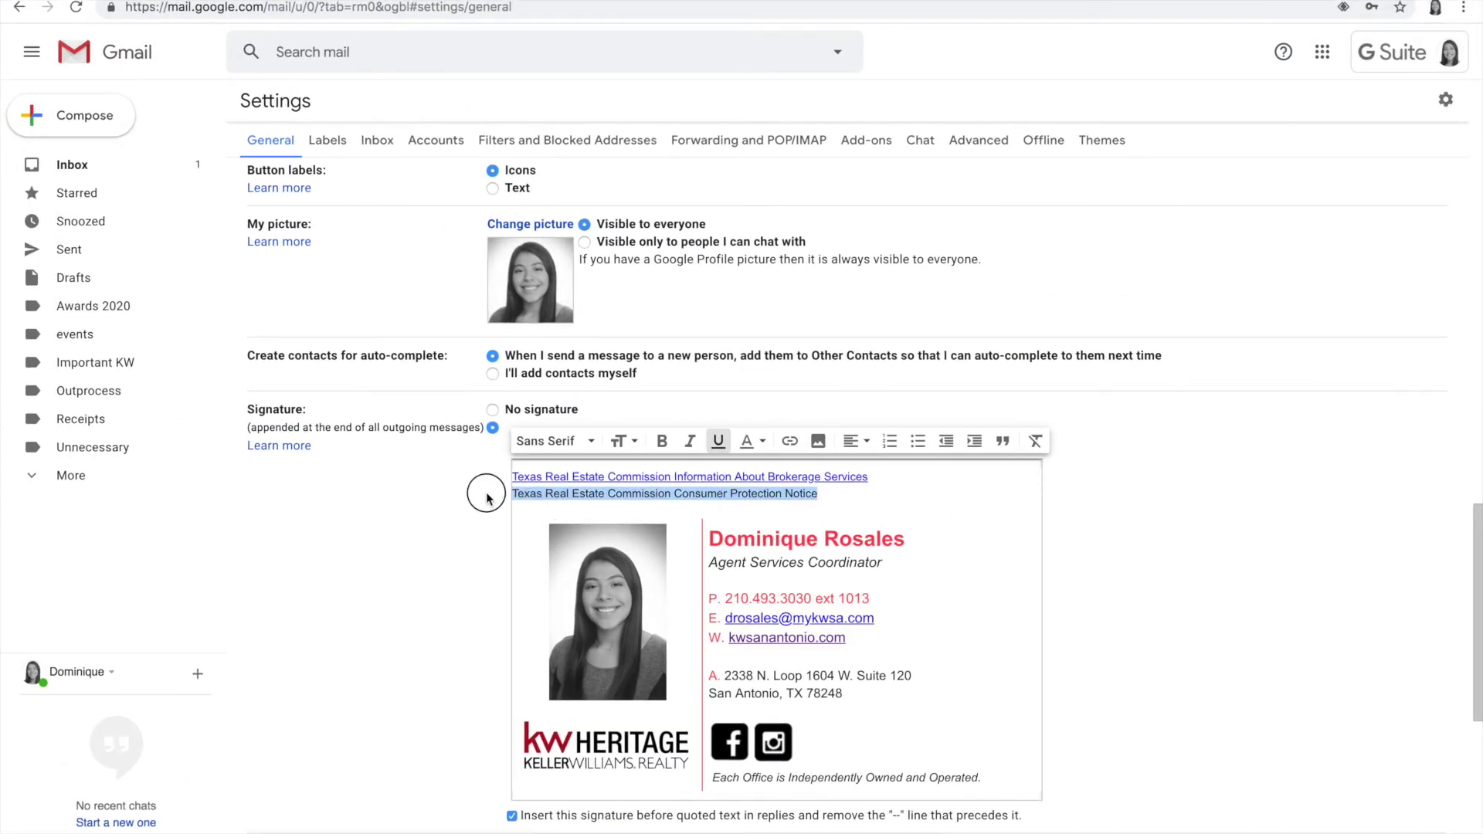
{"action": "left_click", "coordinate": [791, 441]}
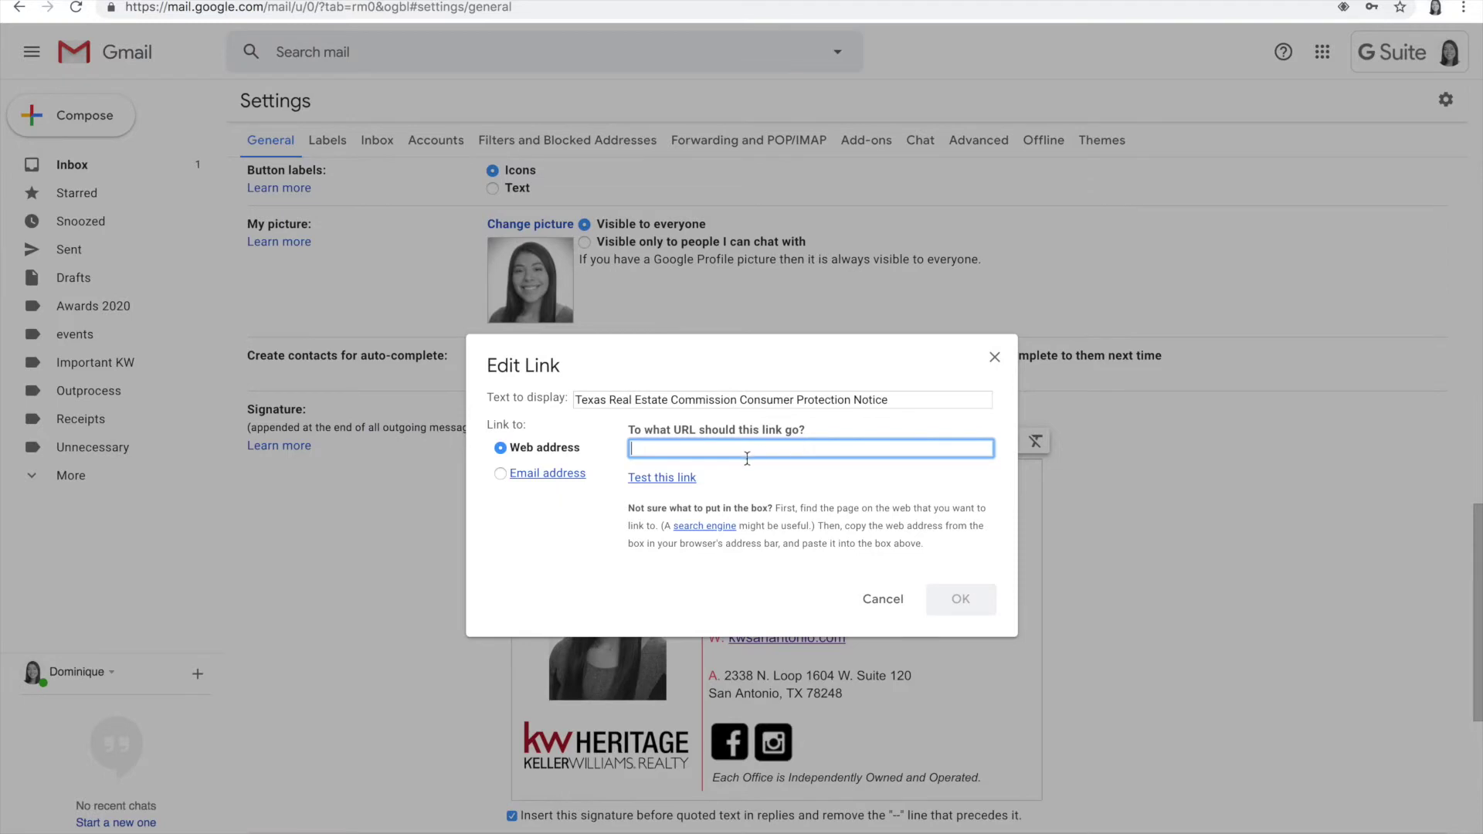
{"action": "key", "text": "ctrl+v"}
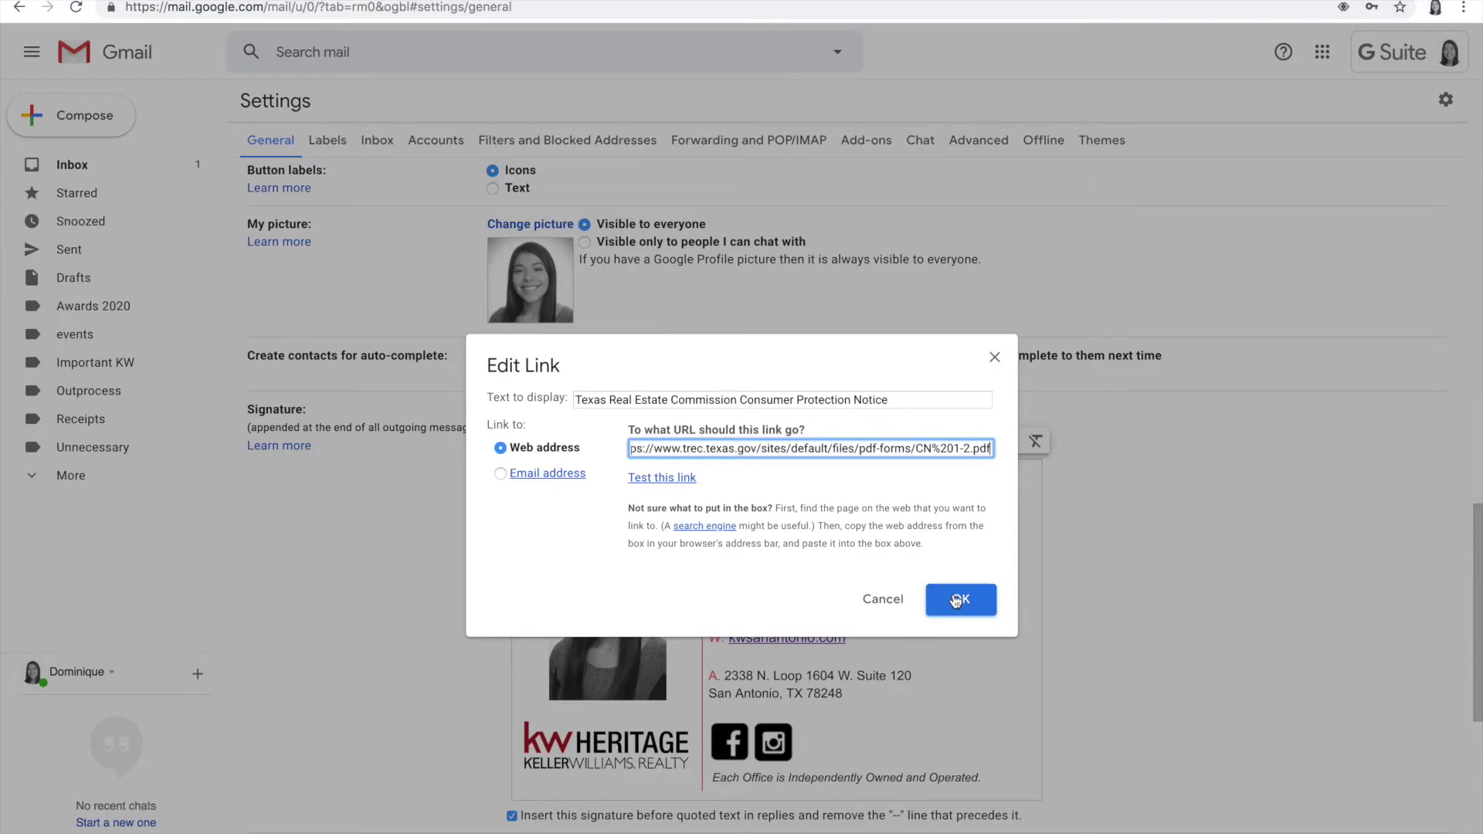
{"action": "left_click", "coordinate": [955, 600]}
{"action": "left_click", "coordinate": [985, 600]}
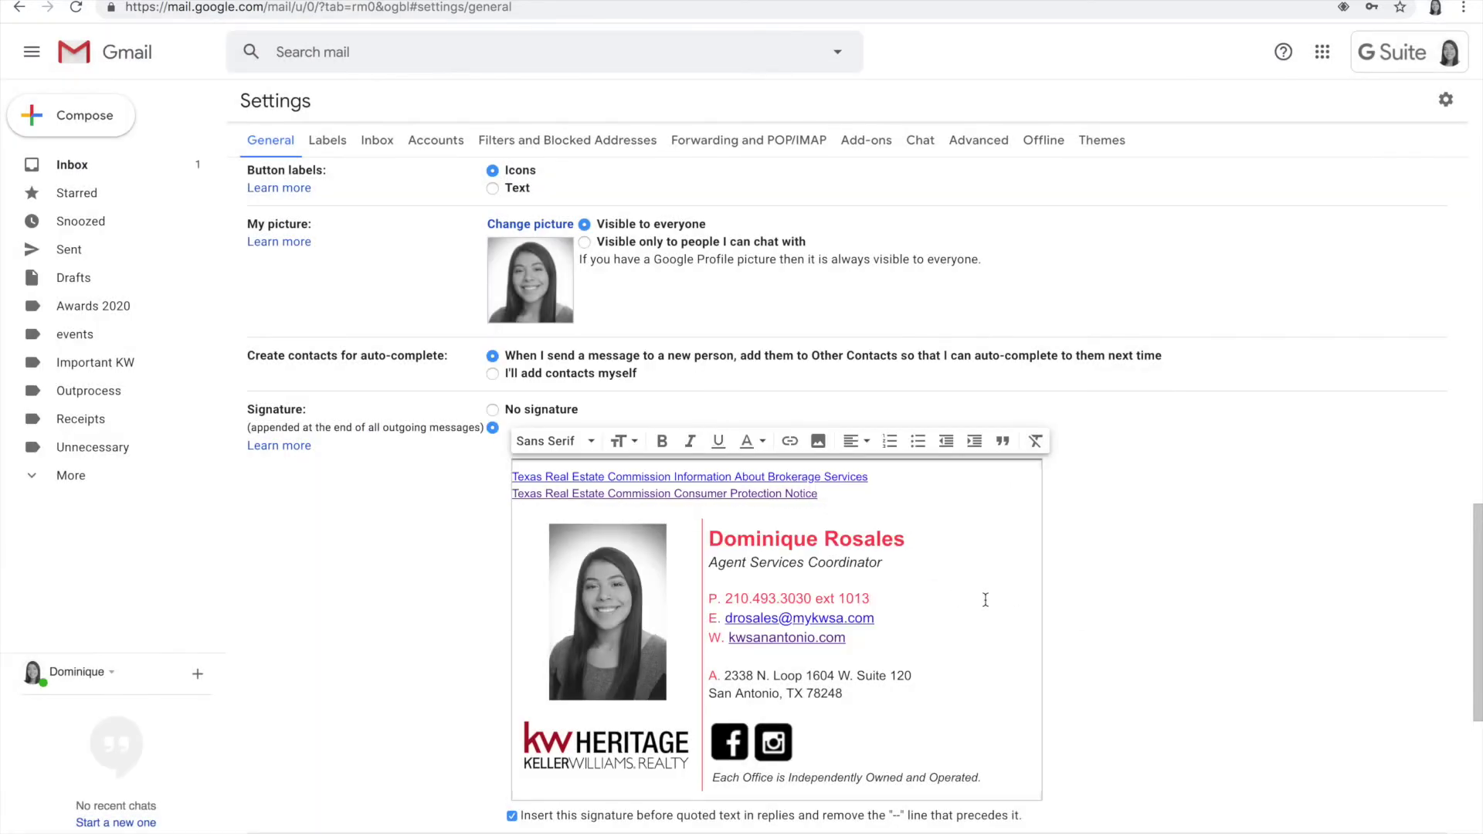
Step: Verify the link targets of the first notice line and the Facebook and Instagram icons
{"action": "scroll", "coordinate": [985, 600], "scroll_direction": "down", "scroll_amount": 3}
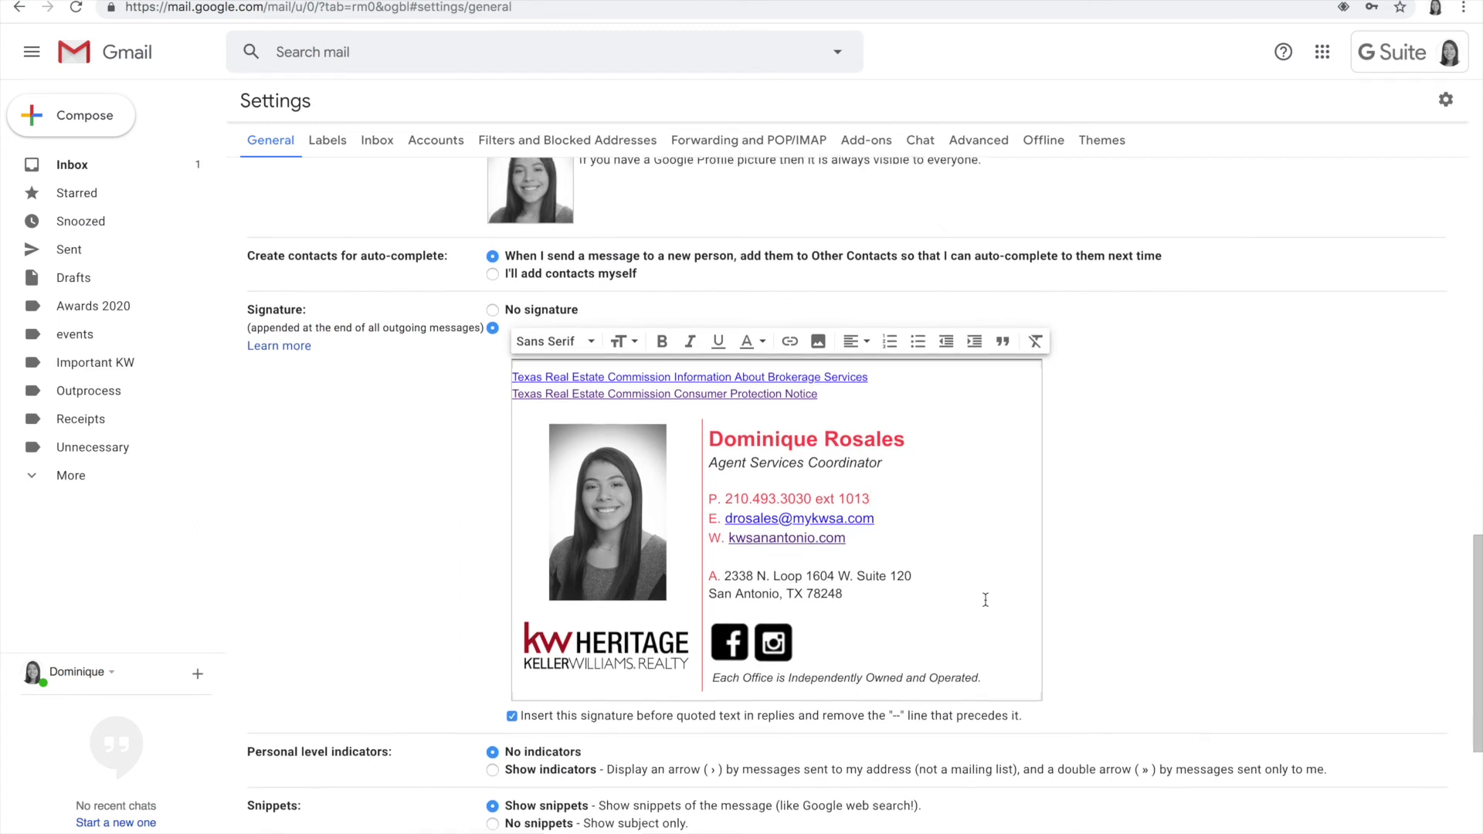
{"action": "scroll", "coordinate": [985, 600], "scroll_direction": "up", "scroll_amount": 1}
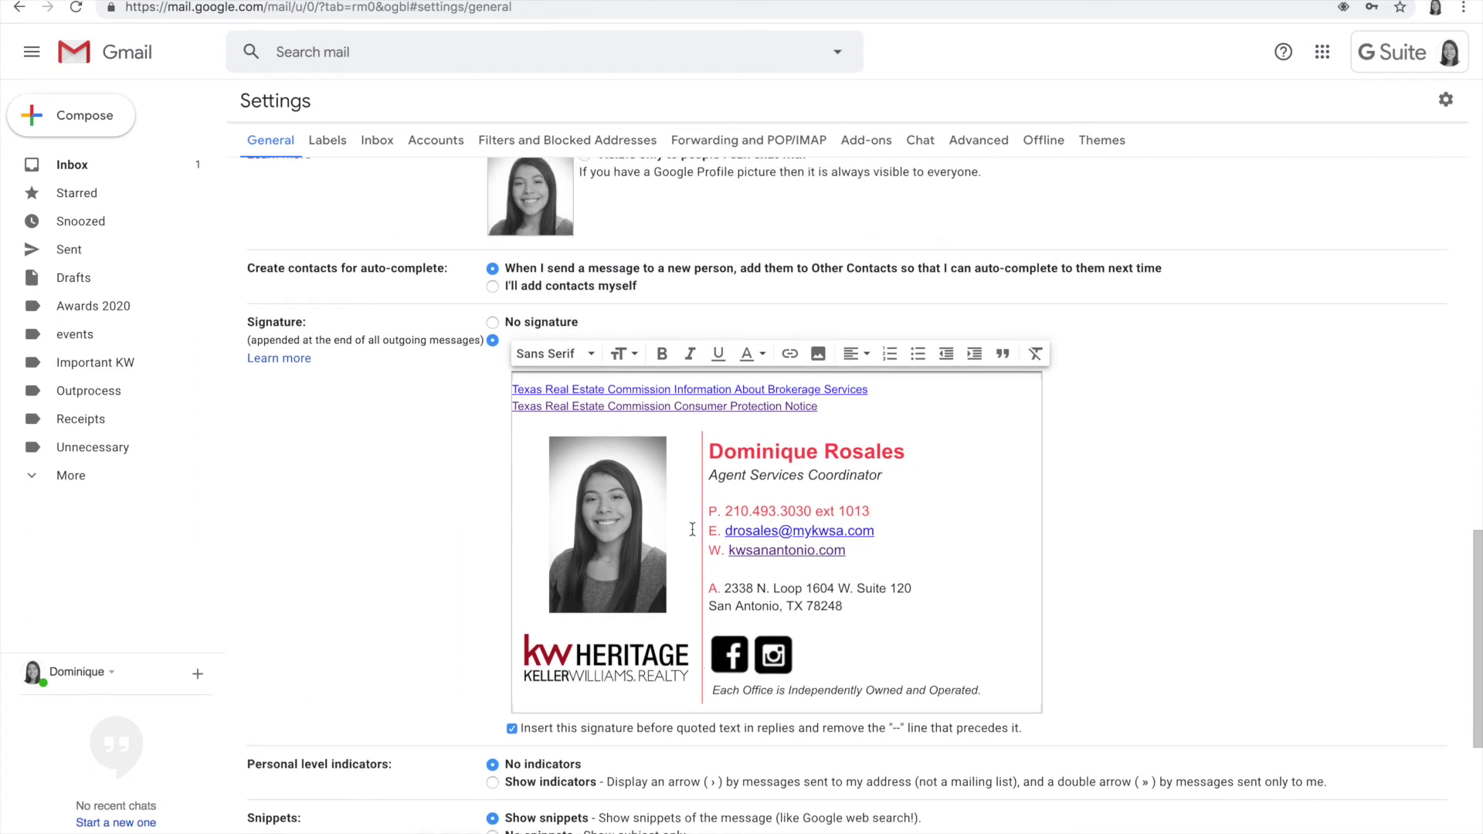
{"action": "left_click", "coordinate": [557, 388]}
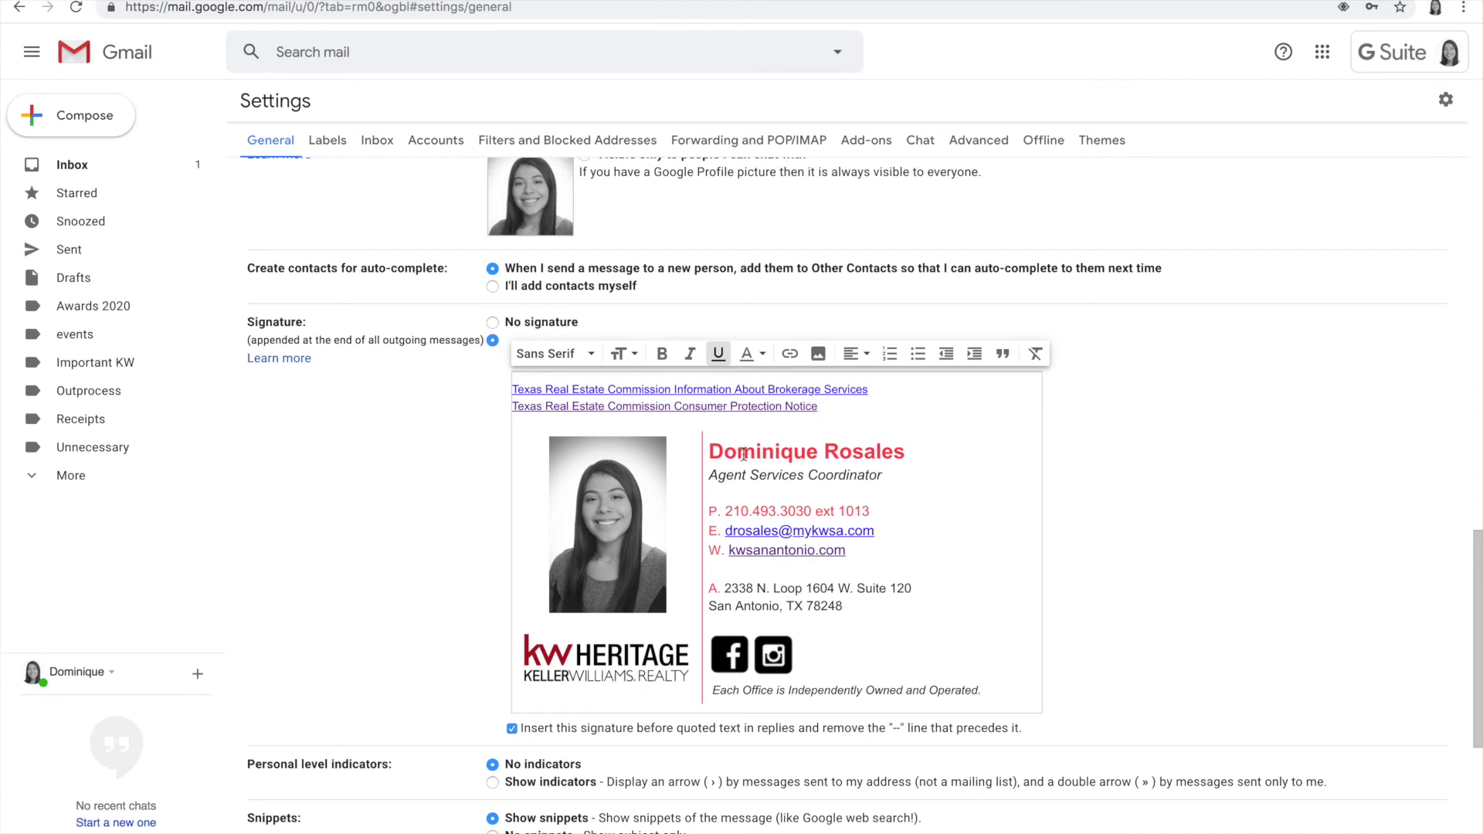
{"action": "scroll", "coordinate": [743, 454], "scroll_direction": "down", "scroll_amount": 1}
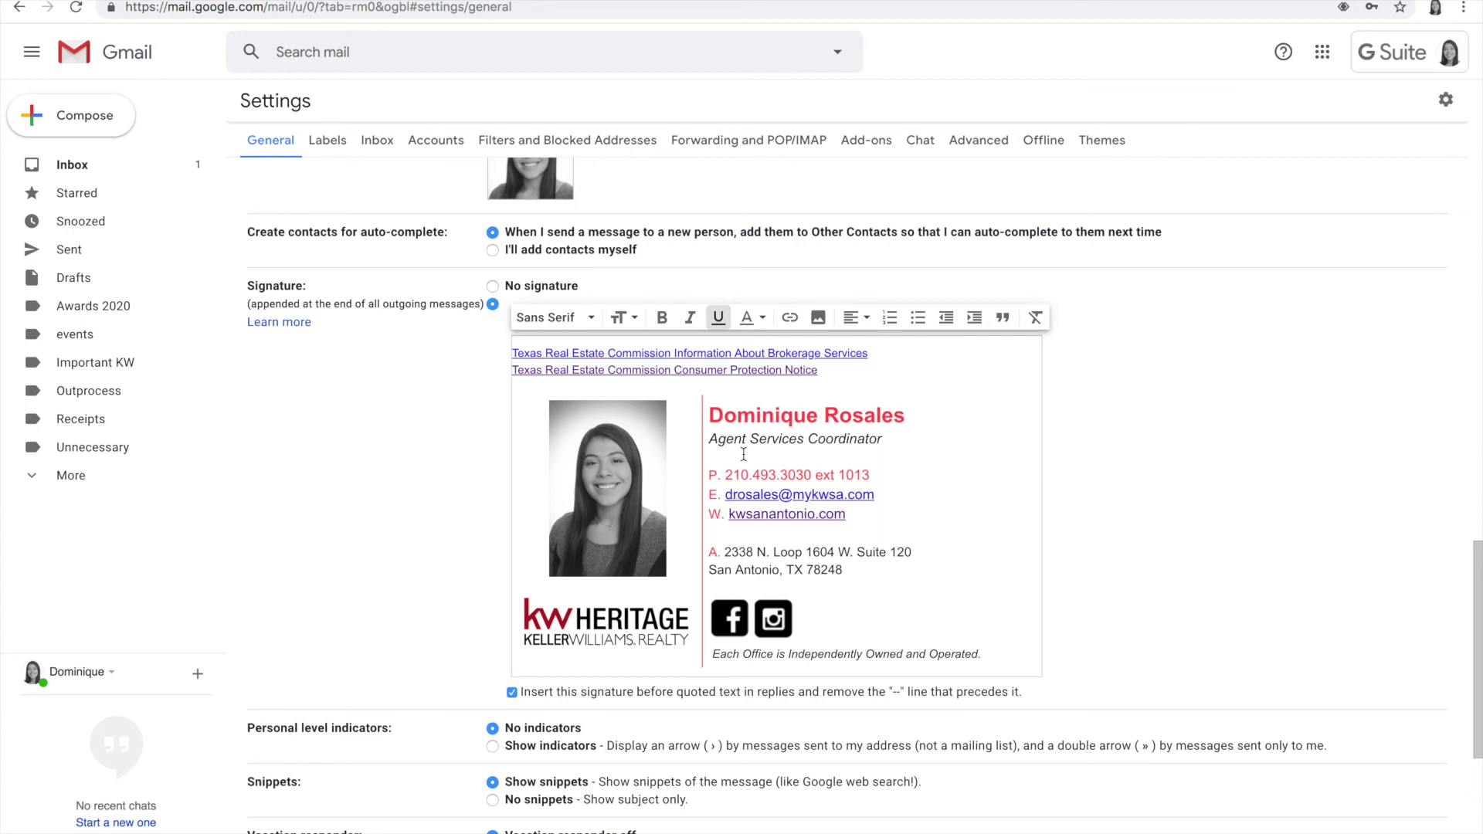
{"action": "scroll", "coordinate": [743, 455], "scroll_direction": "down", "scroll_amount": 2}
{"action": "left_click", "coordinate": [732, 525]}
{"action": "left_click", "coordinate": [788, 530]}
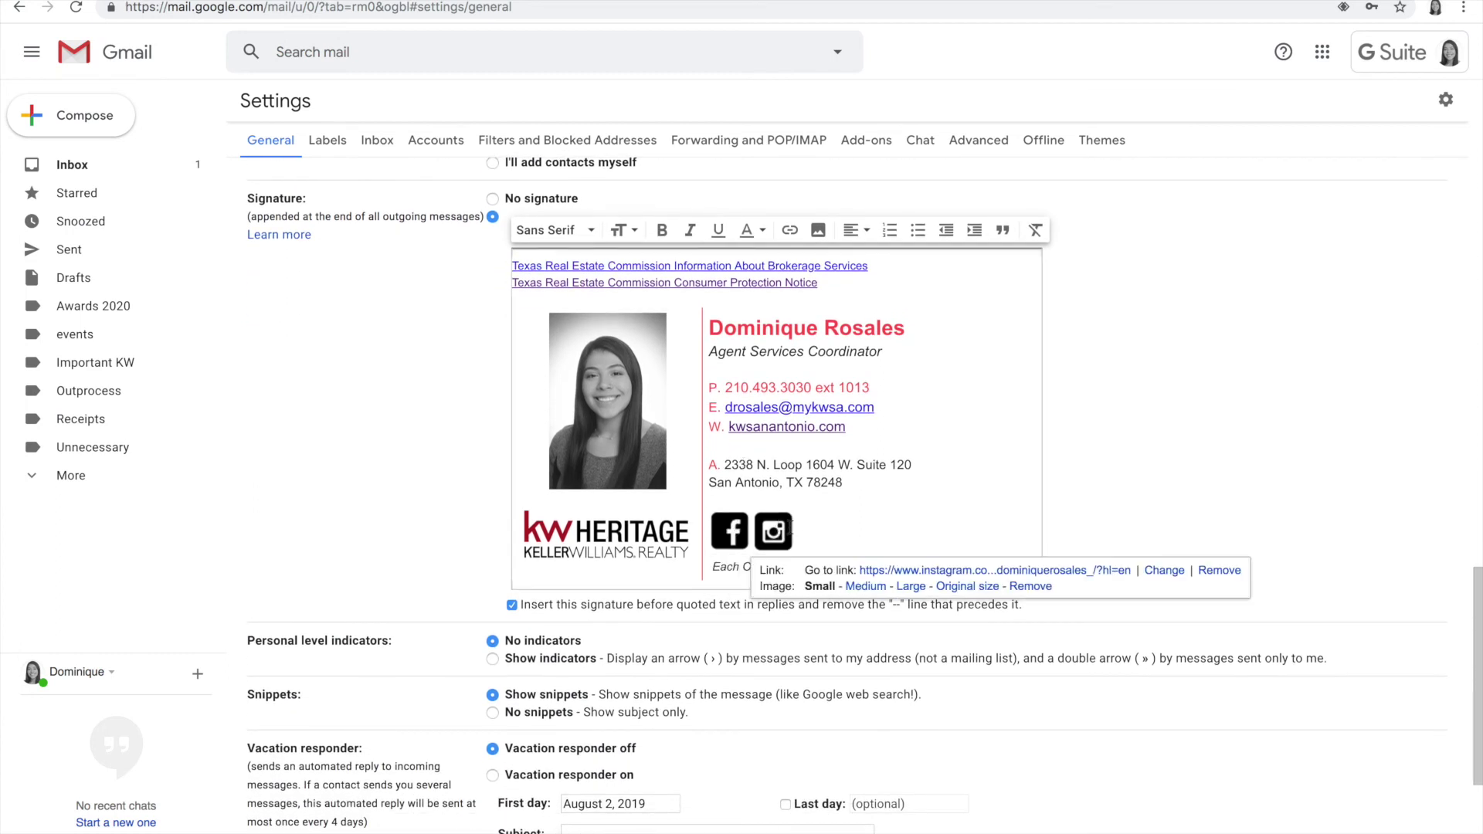
{"action": "left_click", "coordinate": [1002, 454]}
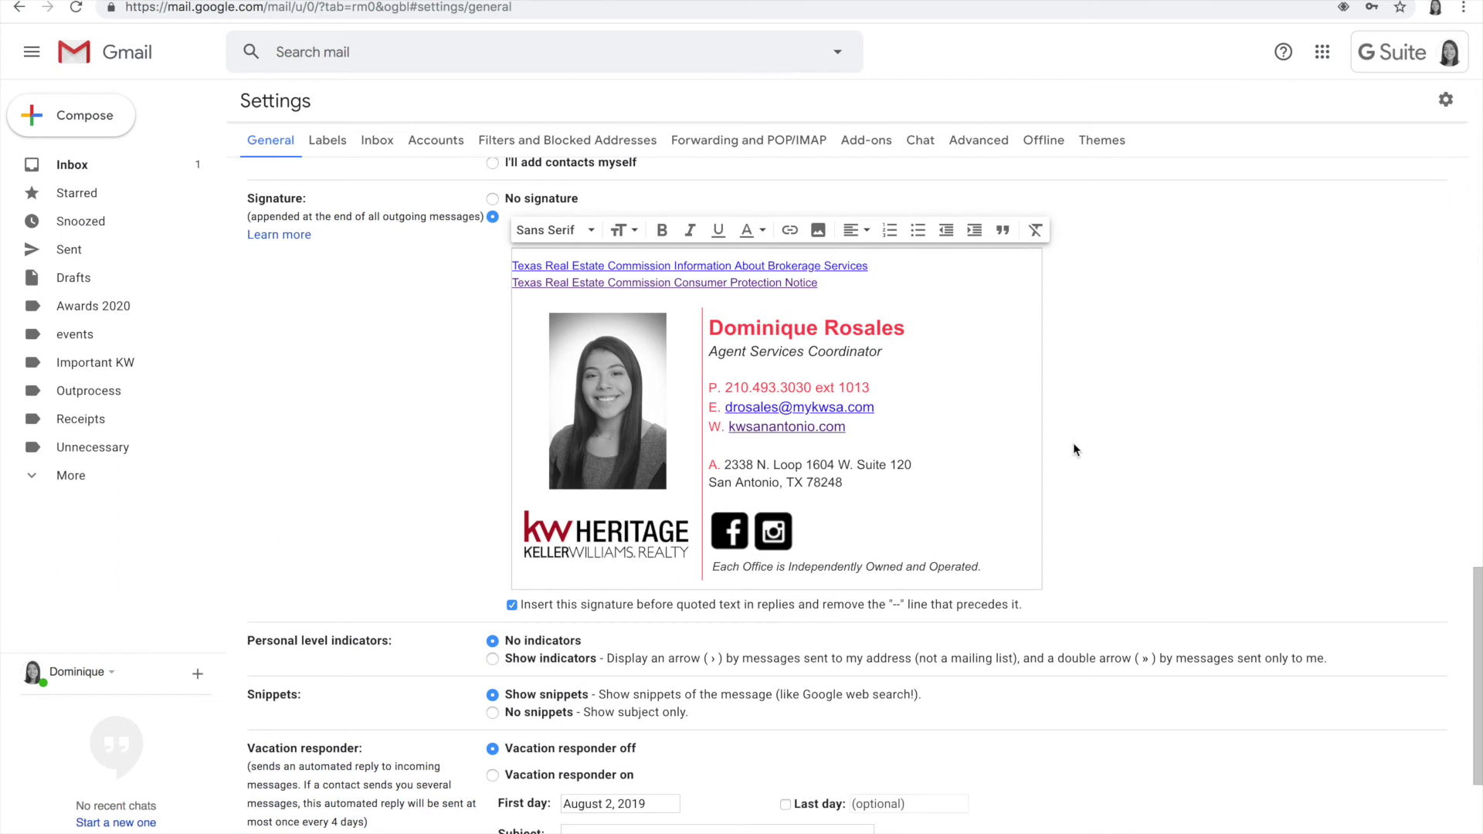
{"action": "scroll", "coordinate": [1073, 442], "scroll_direction": "down", "scroll_amount": 1}
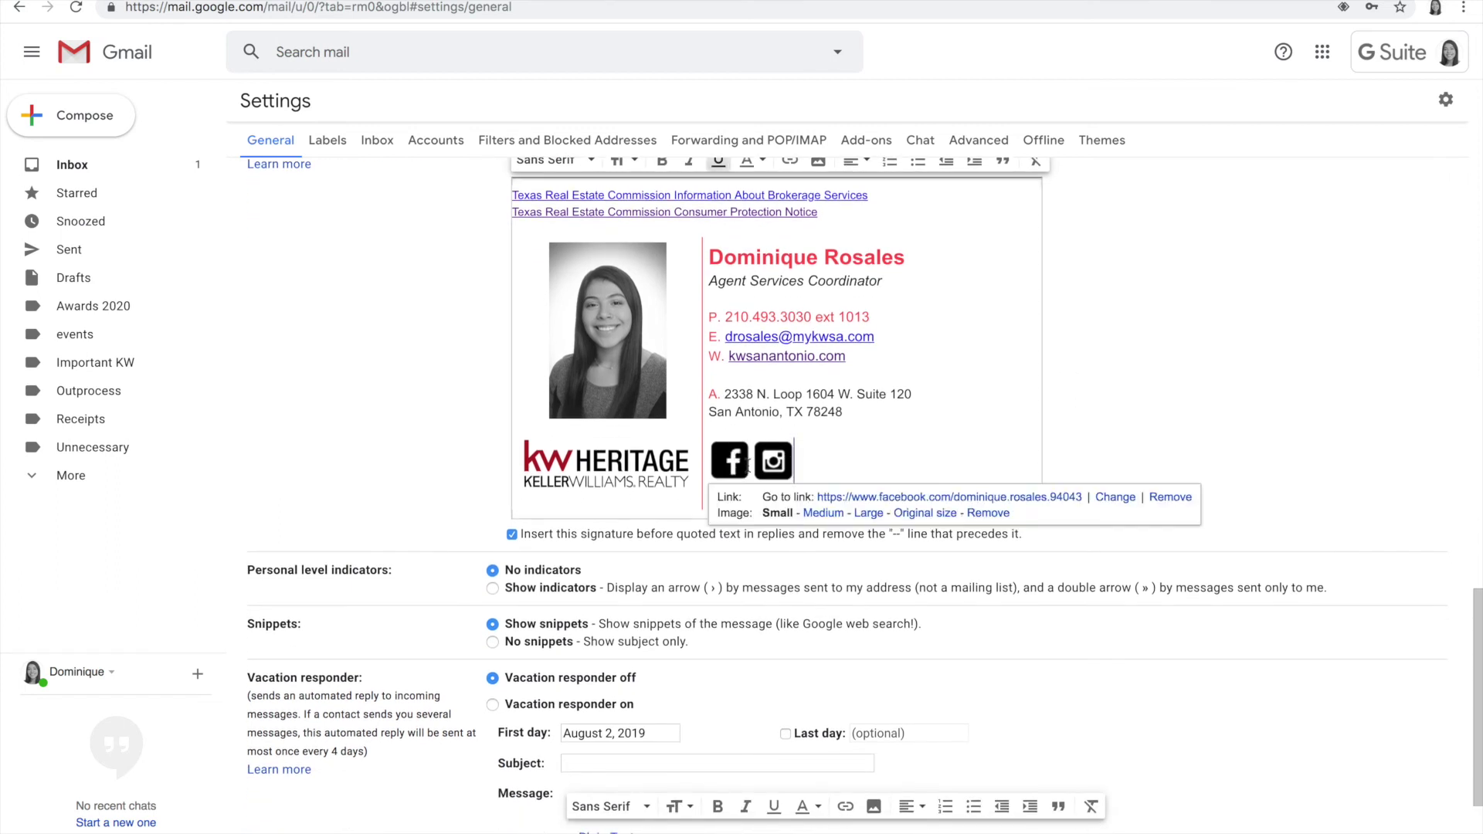
{"action": "mouse_move", "coordinate": [736, 445]}
{"action": "left_click", "coordinate": [1078, 373]}
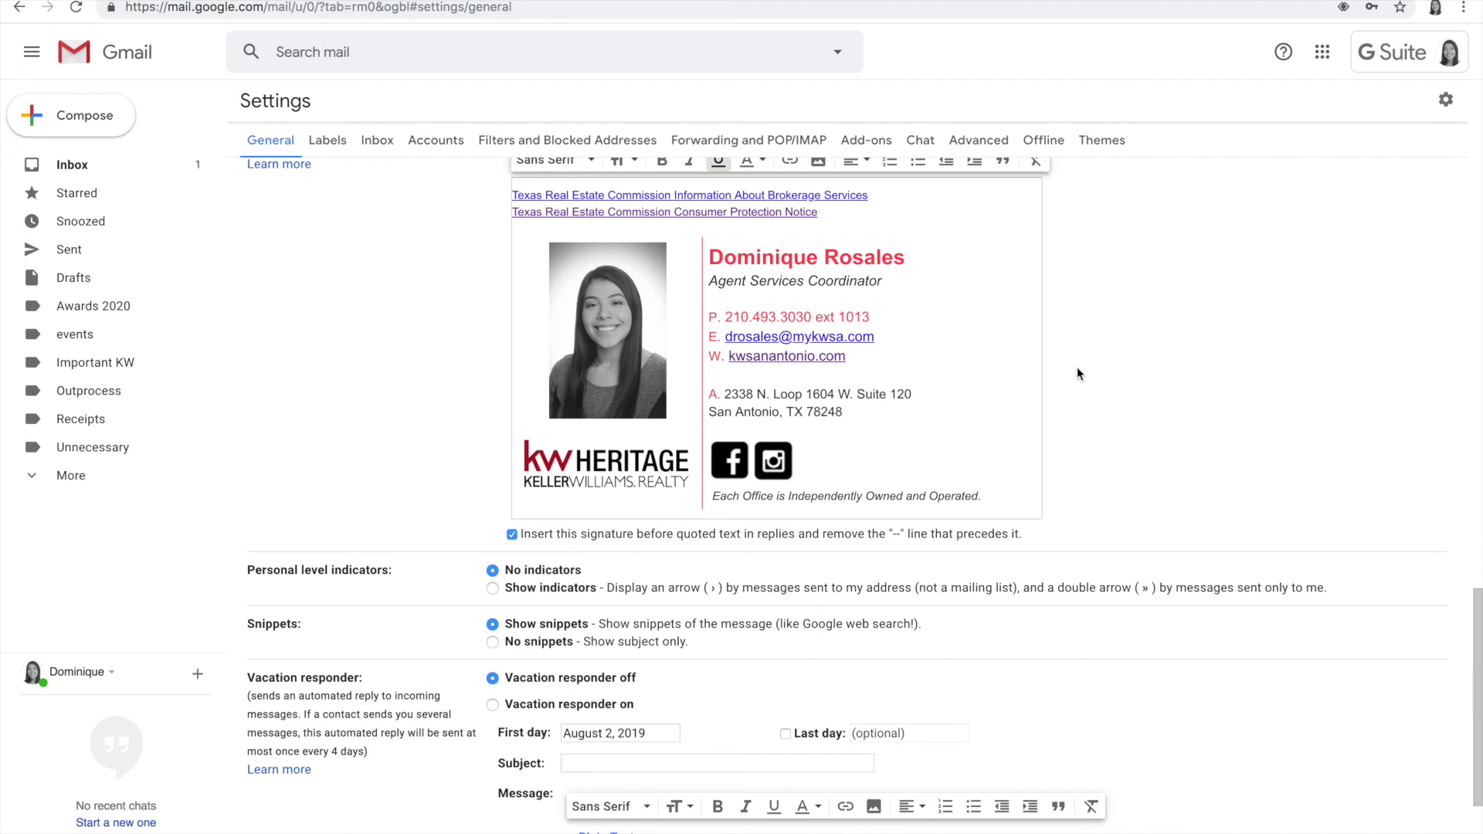
{"action": "left_click", "coordinate": [1077, 360]}
Step: Save the General settings with the updated KW Heritage signature
{"action": "left_click", "coordinate": [823, 448]}
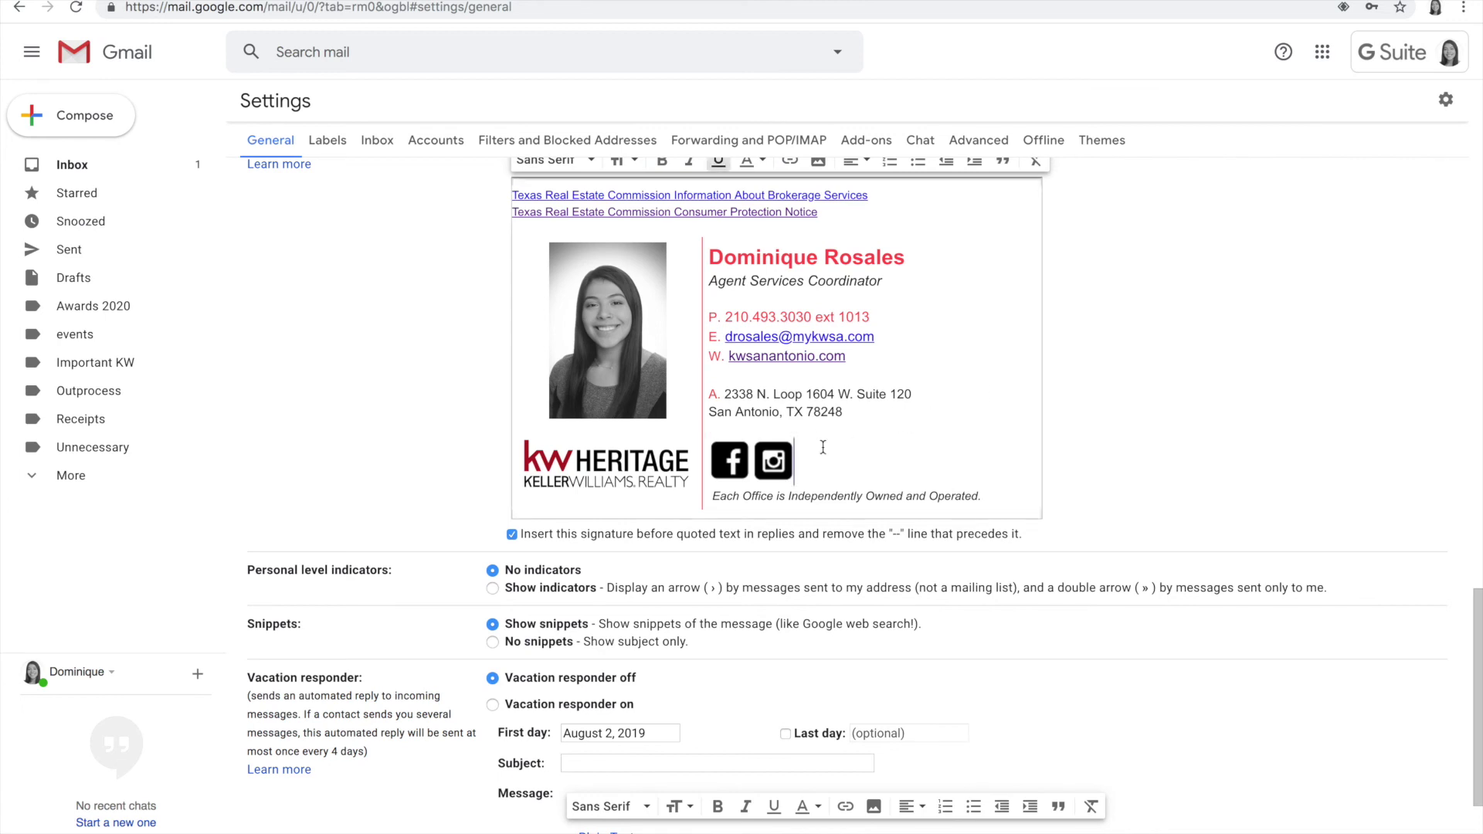
{"action": "scroll", "coordinate": [1086, 569], "scroll_direction": "down", "scroll_amount": 2}
{"action": "scroll", "coordinate": [576, 397], "scroll_direction": "down", "scroll_amount": 1}
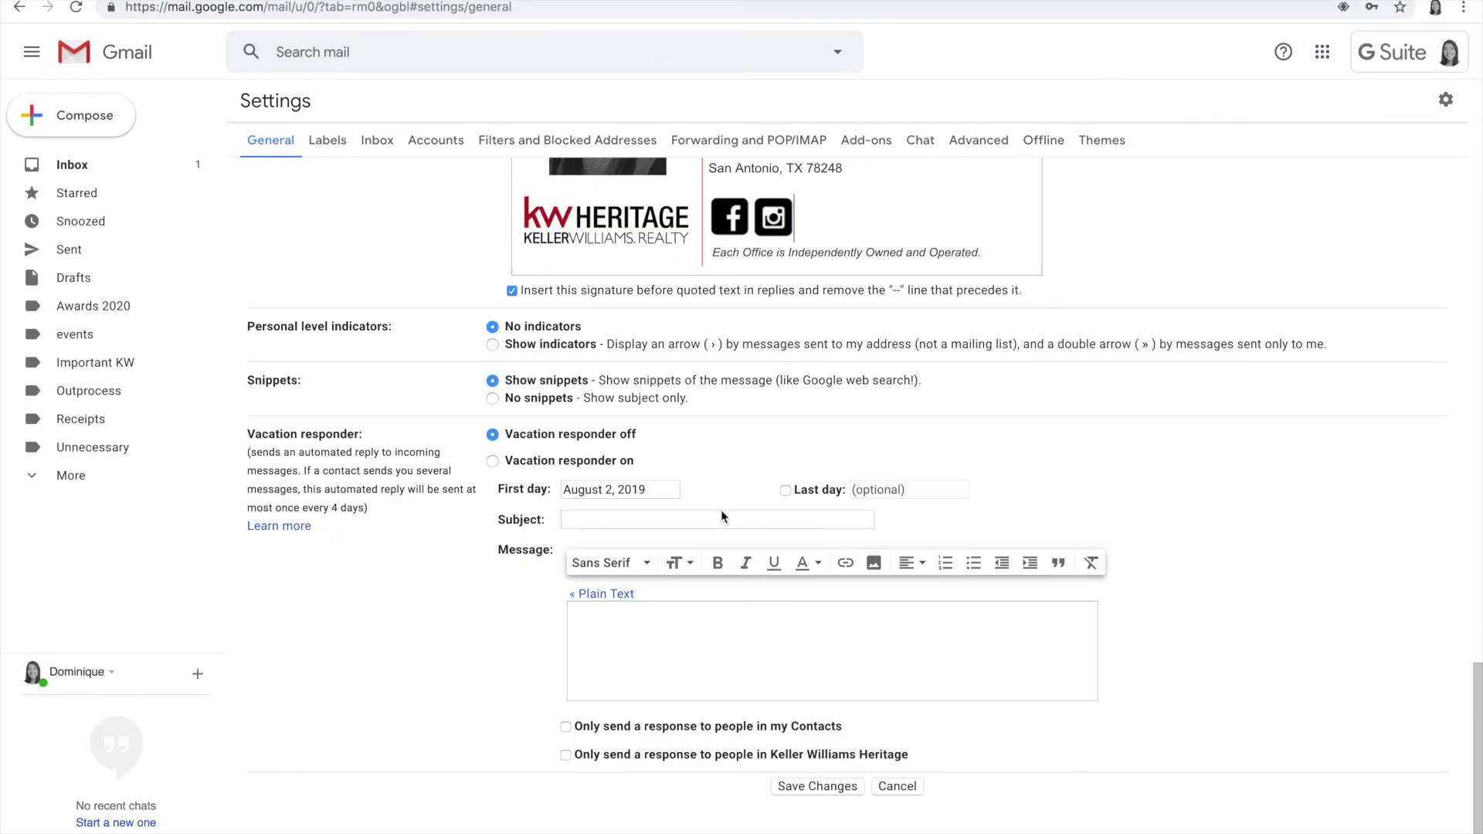
{"action": "left_click", "coordinate": [804, 787]}
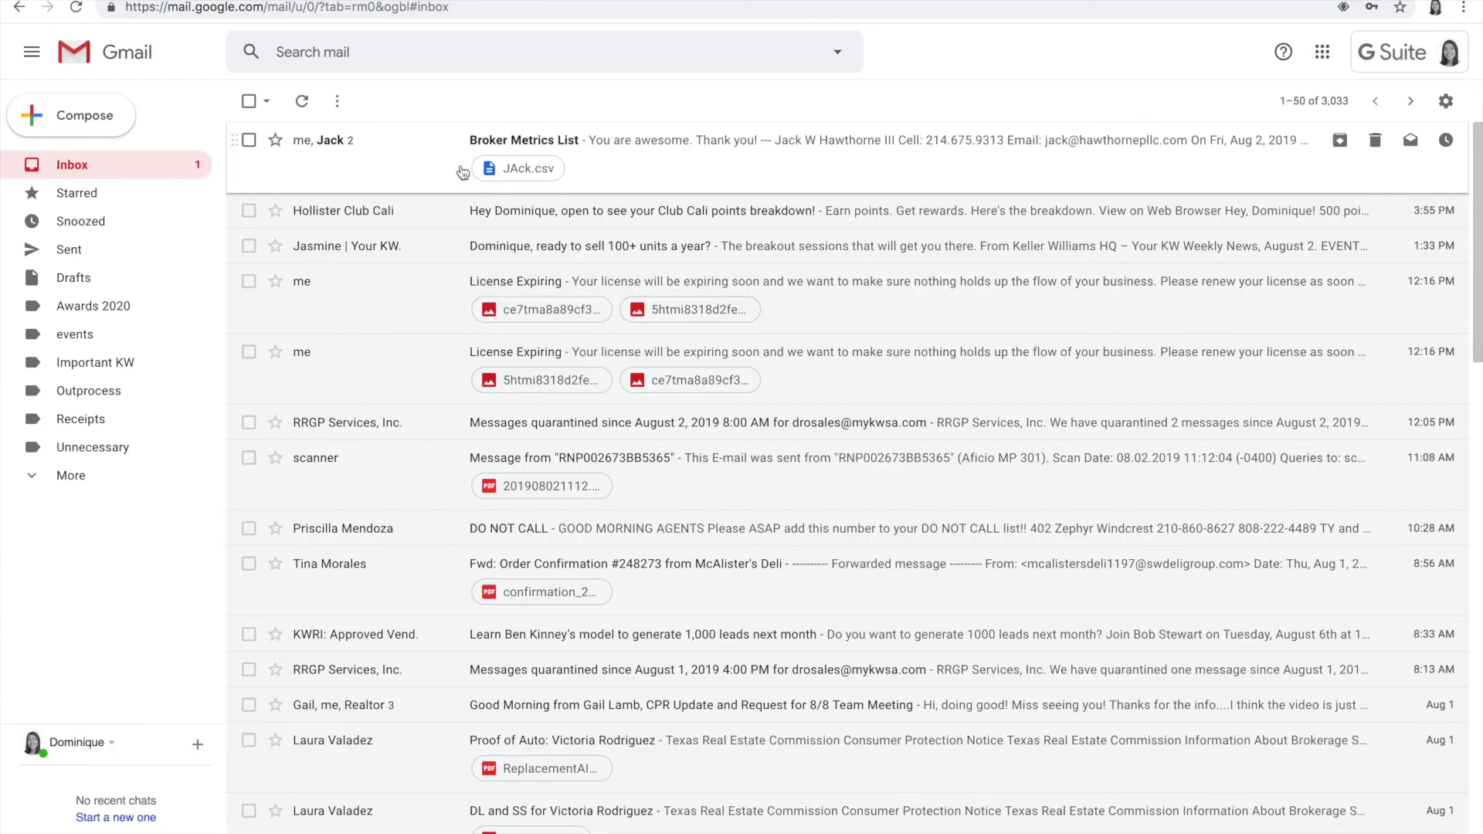
Step: Start a new message and check the signature's e-mail and kwsanantonio.com website links
{"action": "left_click", "coordinate": [74, 117]}
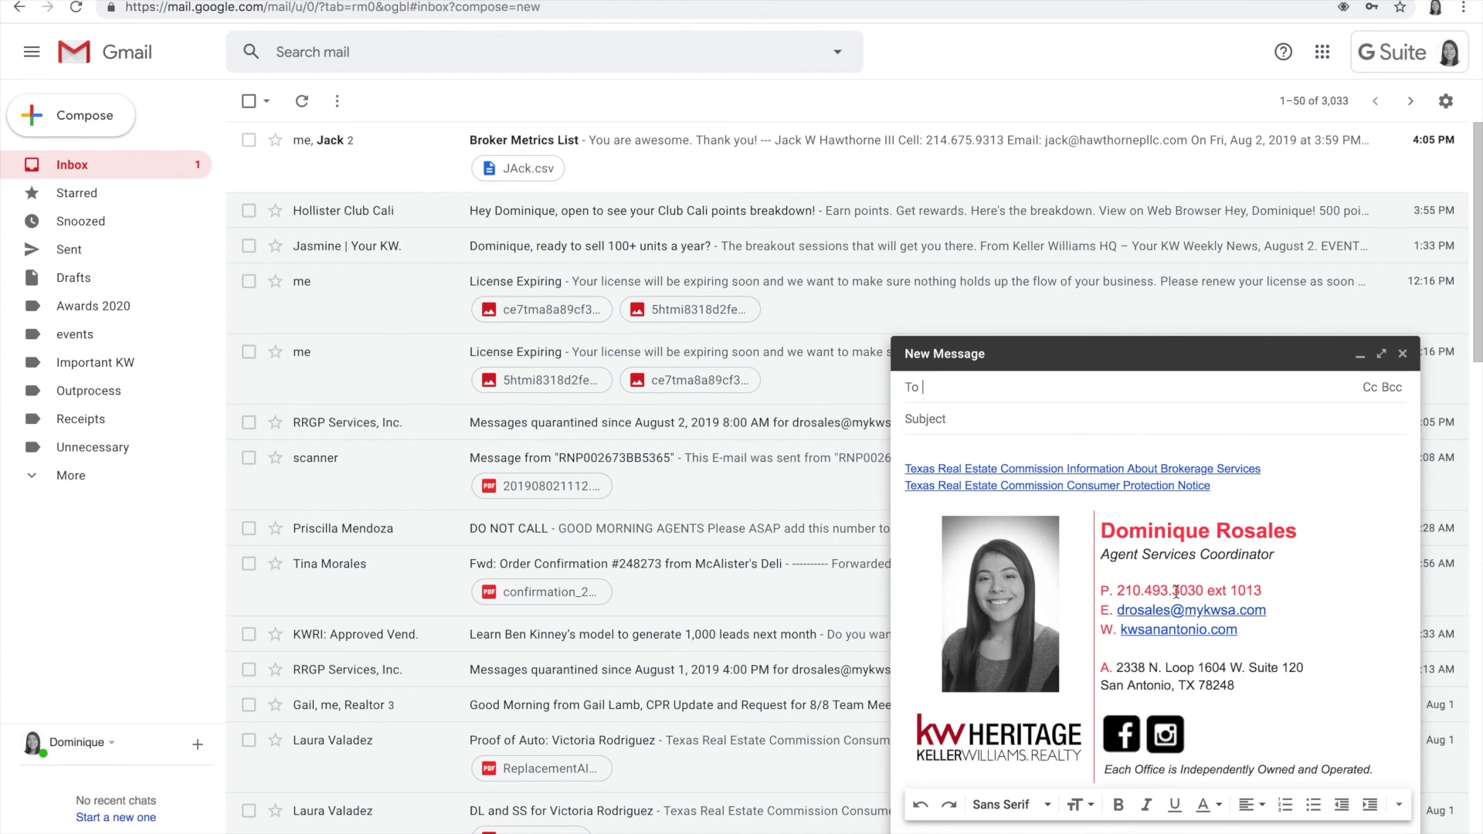
{"action": "left_click", "coordinate": [1154, 612]}
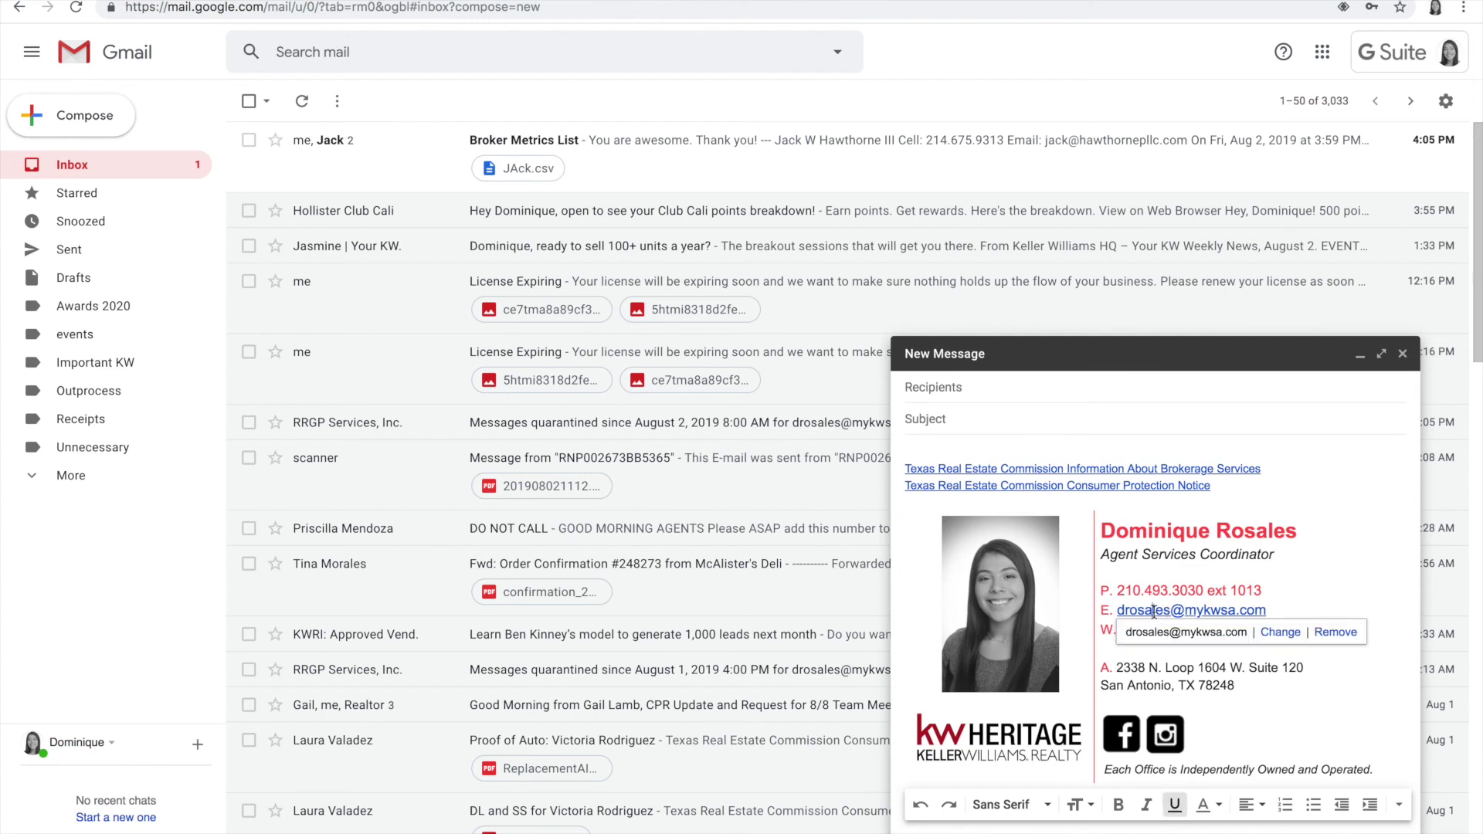
{"action": "left_click", "coordinate": [1237, 572]}
{"action": "left_click", "coordinate": [1182, 632]}
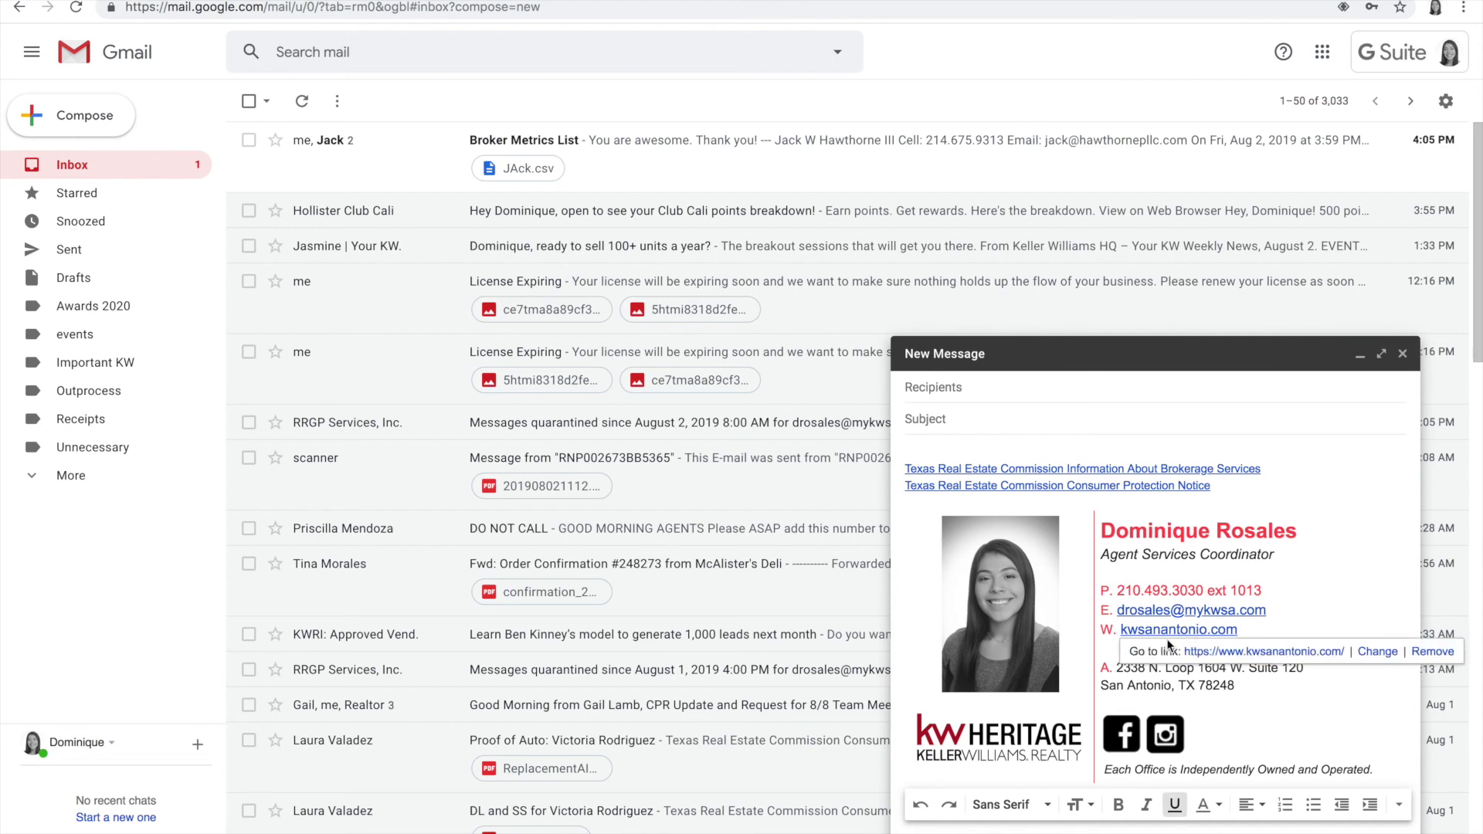
{"action": "left_click", "coordinate": [1224, 651]}
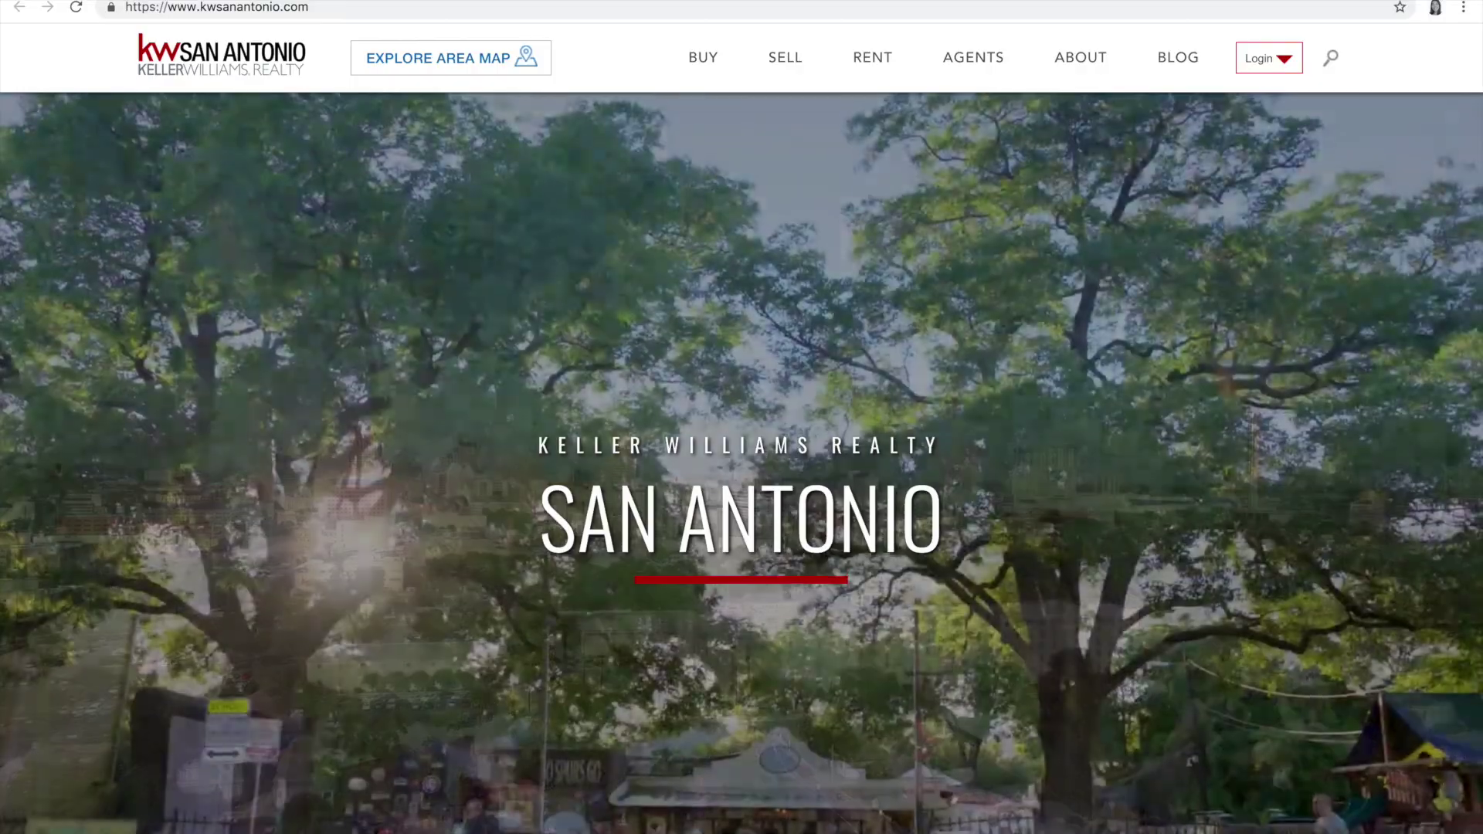
{"action": "left_click", "coordinate": [232, 1]}
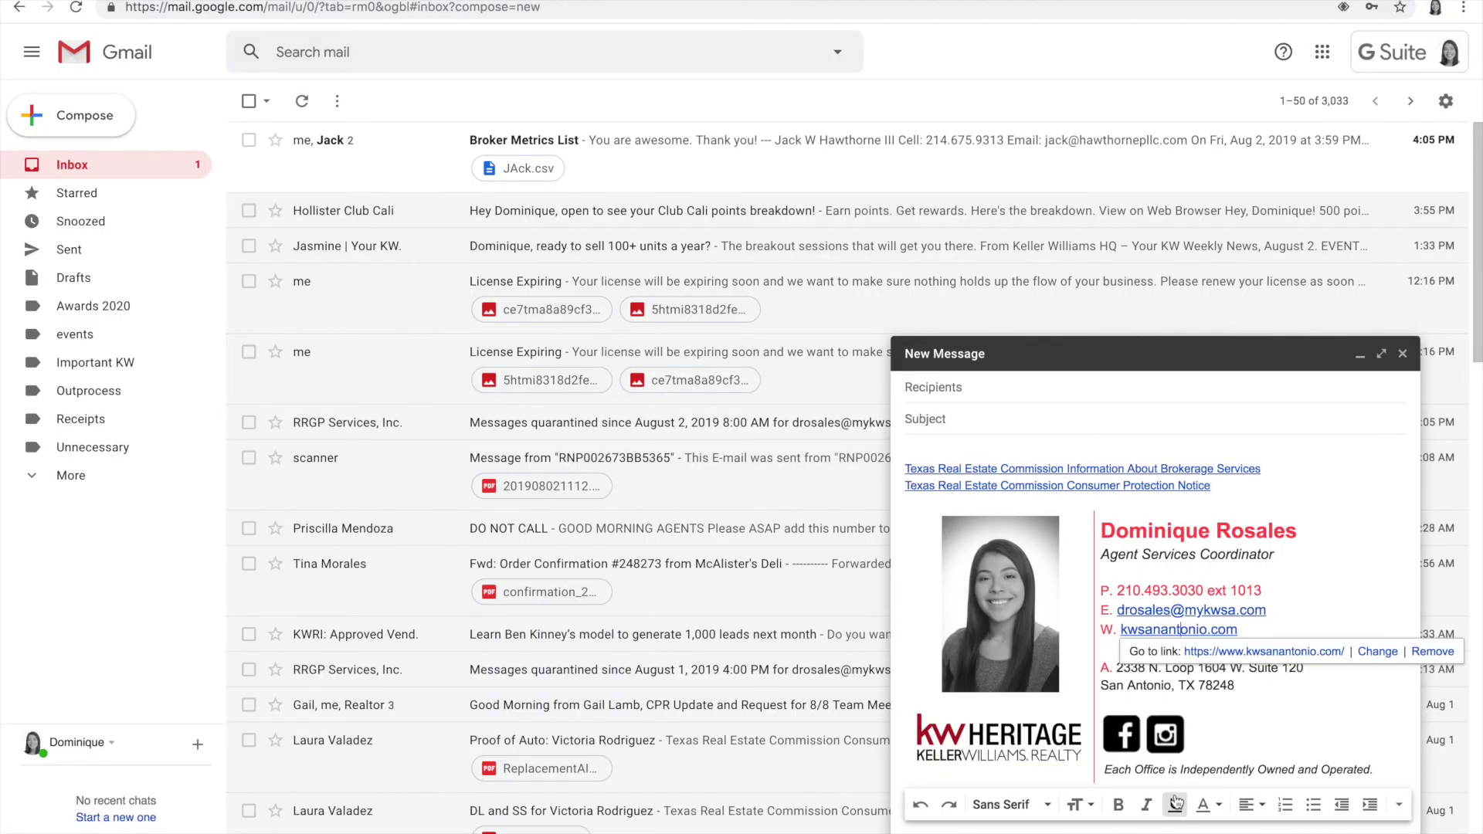
Step: Confirm the Facebook and Instagram icons open the linked profiles, then close those pages
{"action": "left_click", "coordinate": [1126, 718]}
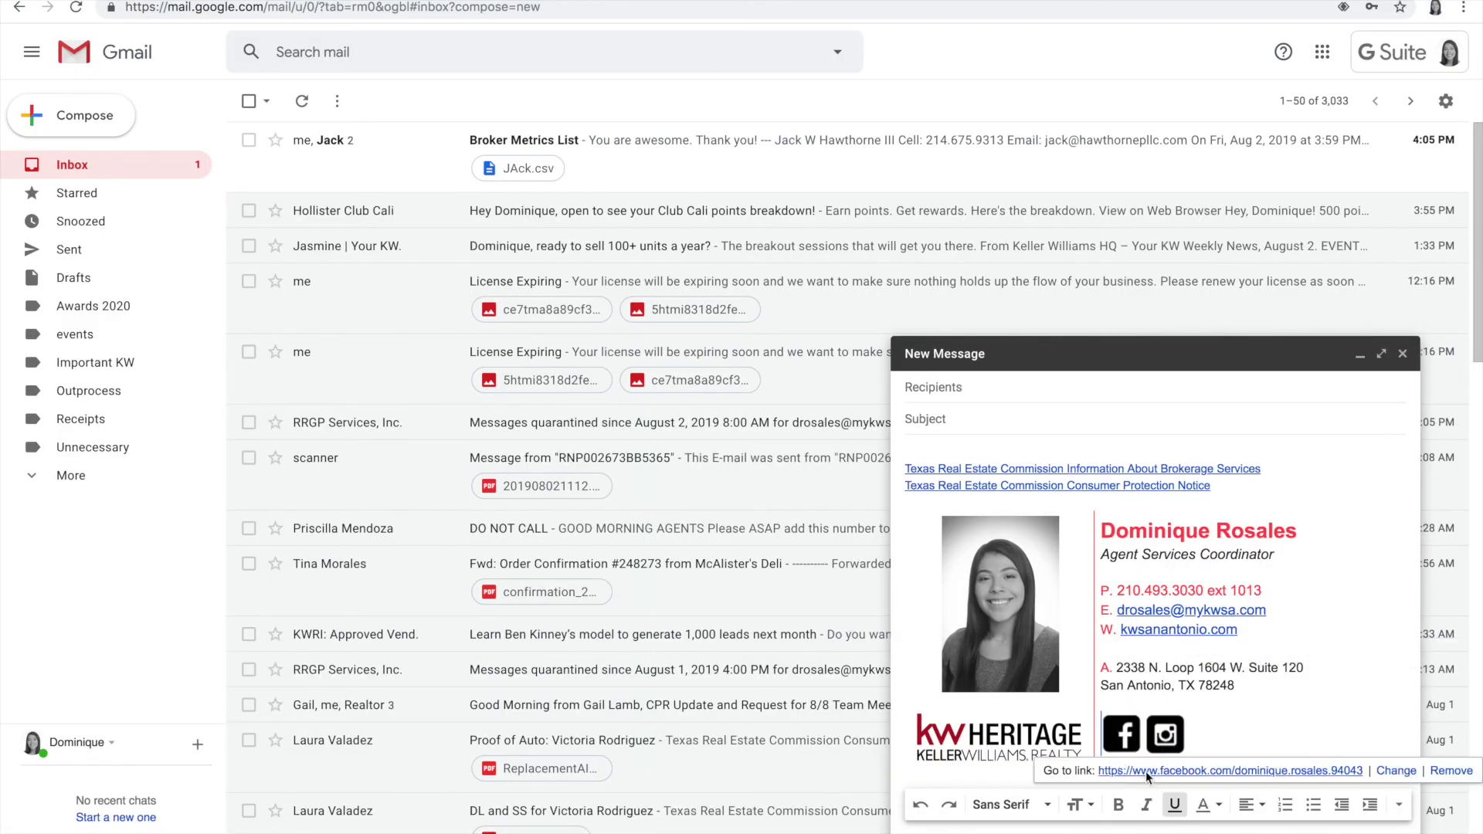
{"action": "left_click", "coordinate": [1182, 773]}
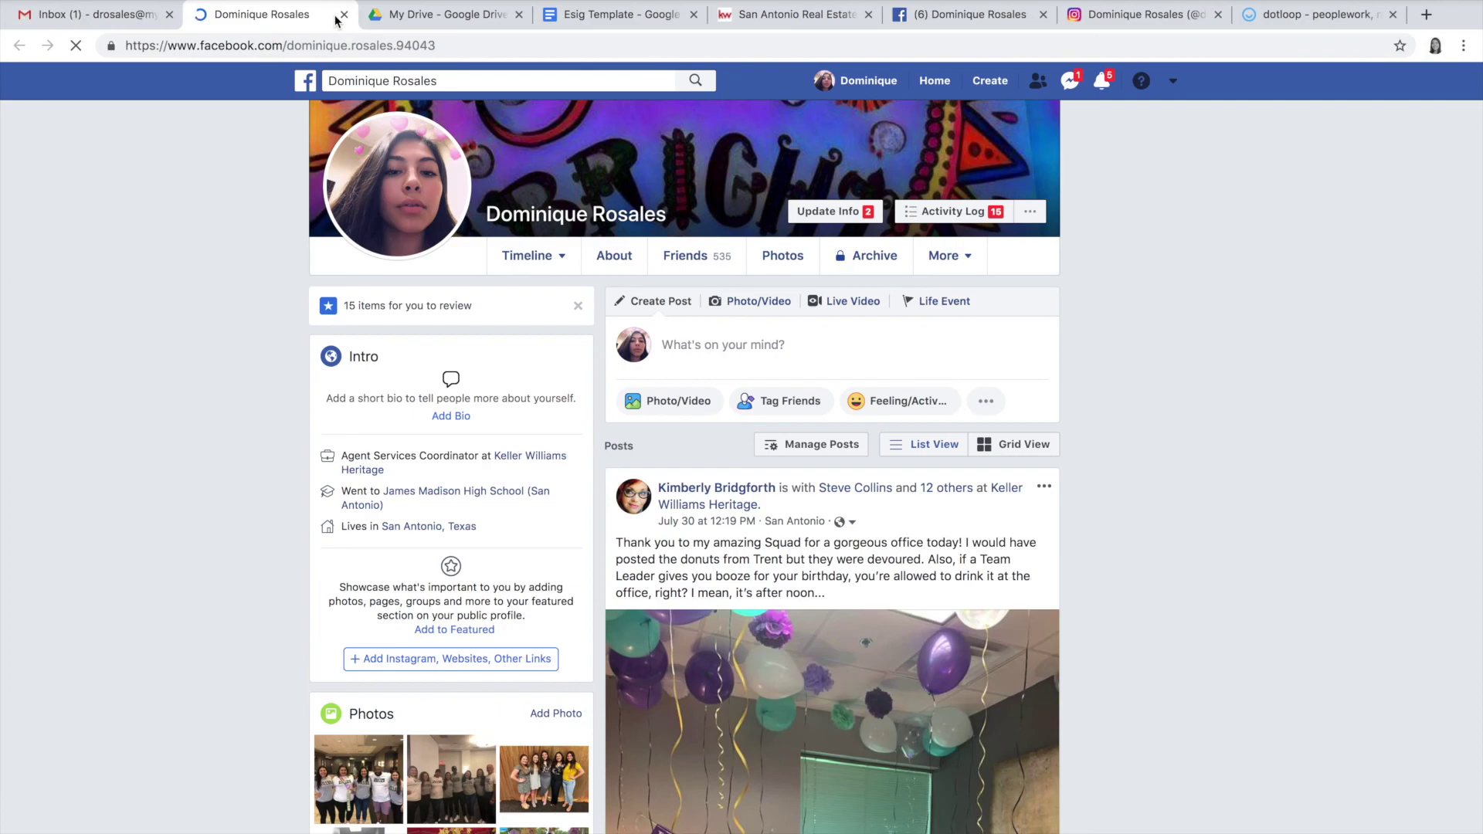
{"action": "left_click", "coordinate": [344, 14]}
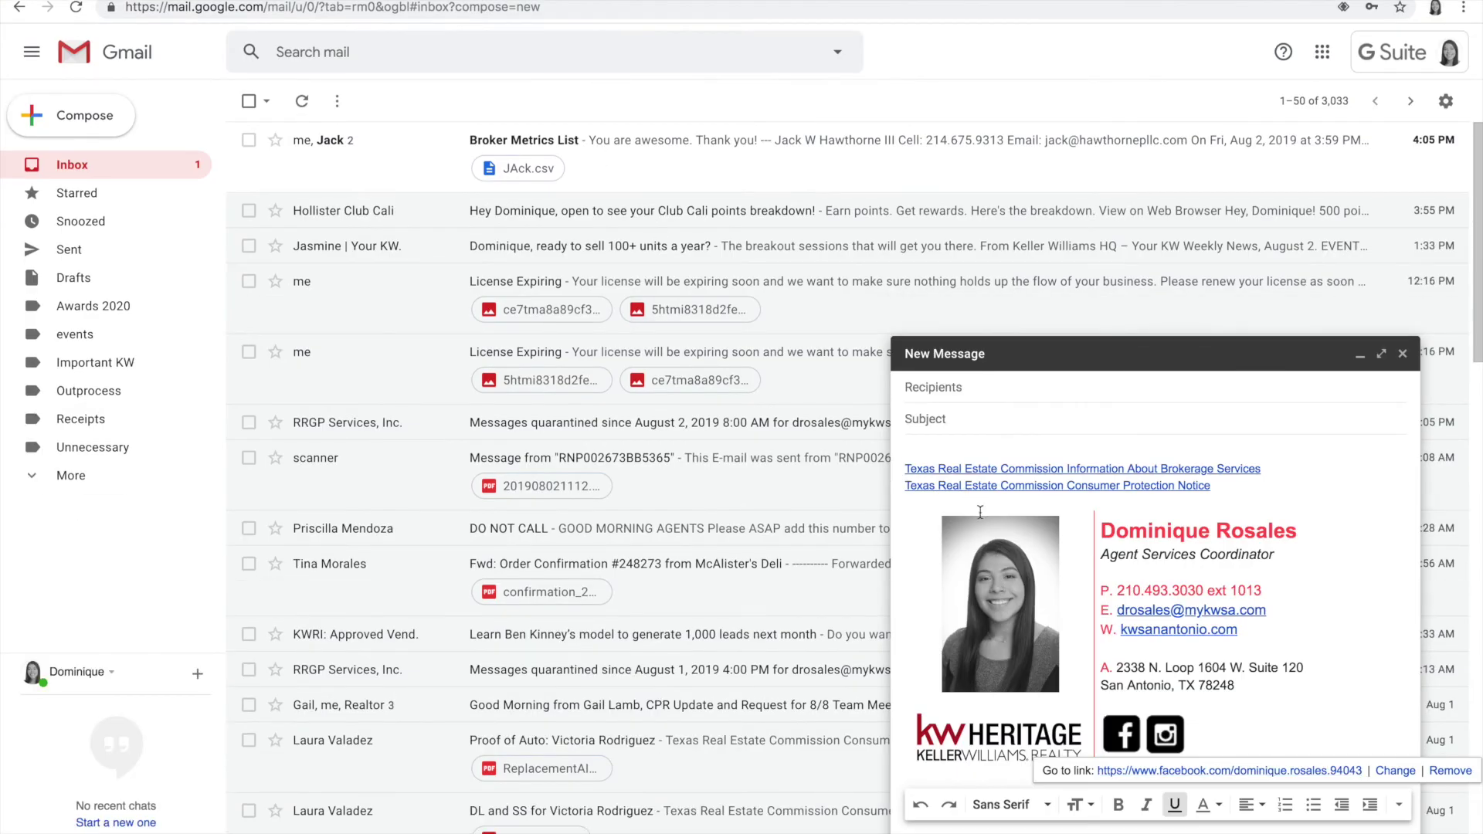
{"action": "left_click", "coordinate": [1165, 734]}
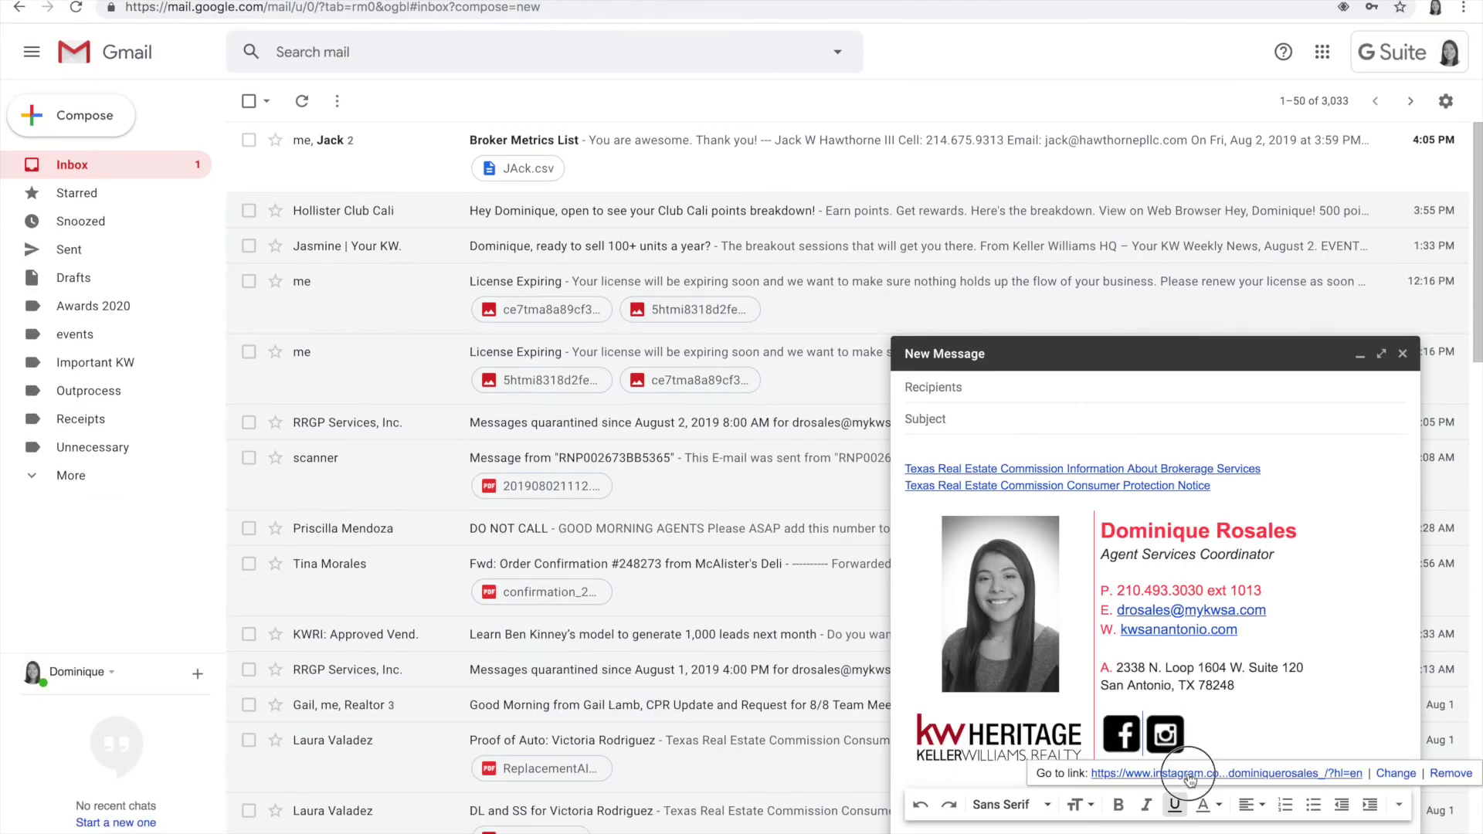
{"action": "left_click", "coordinate": [1189, 773]}
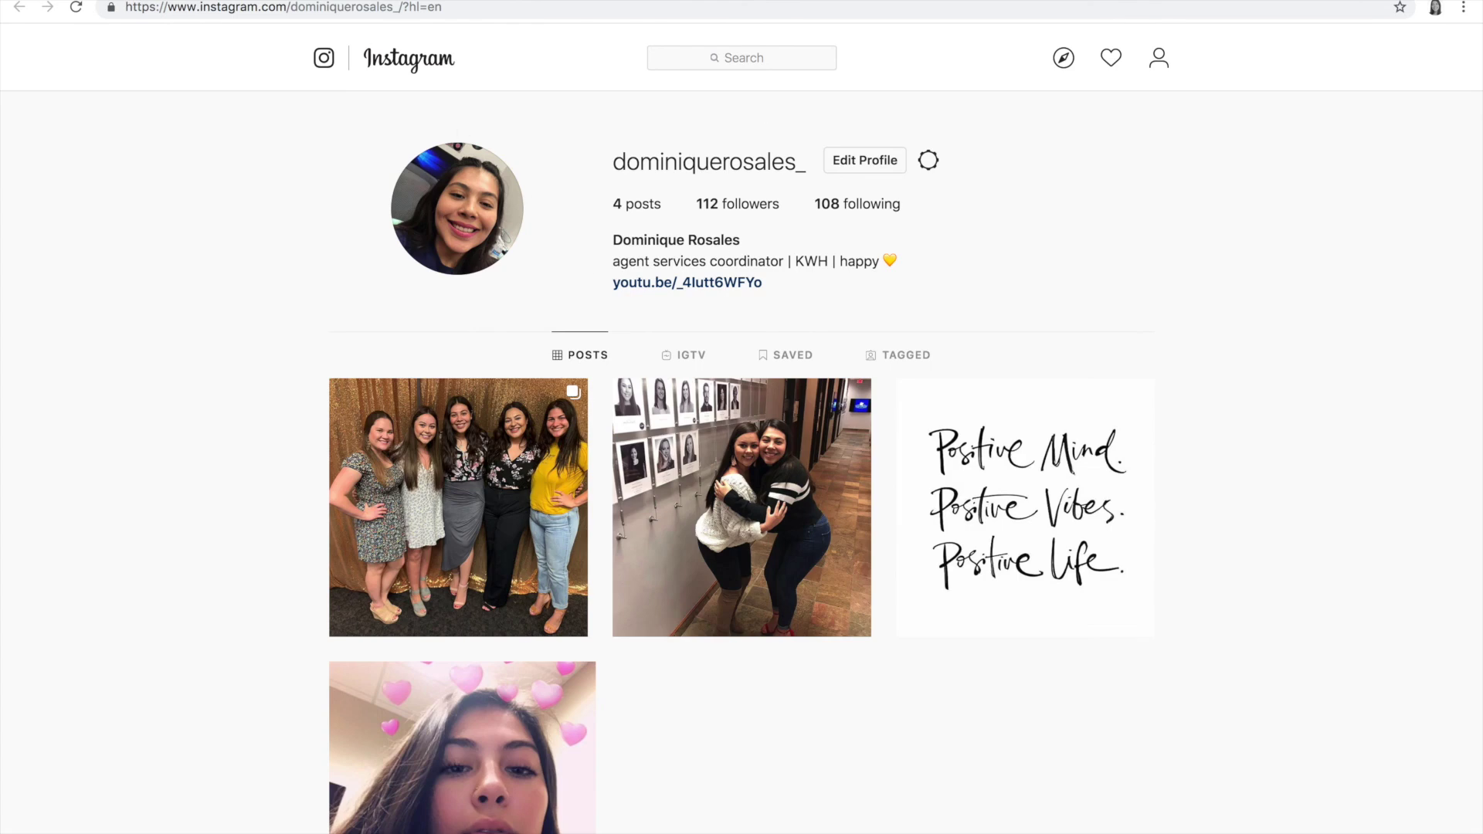
{"action": "key", "text": "ctrl+w"}
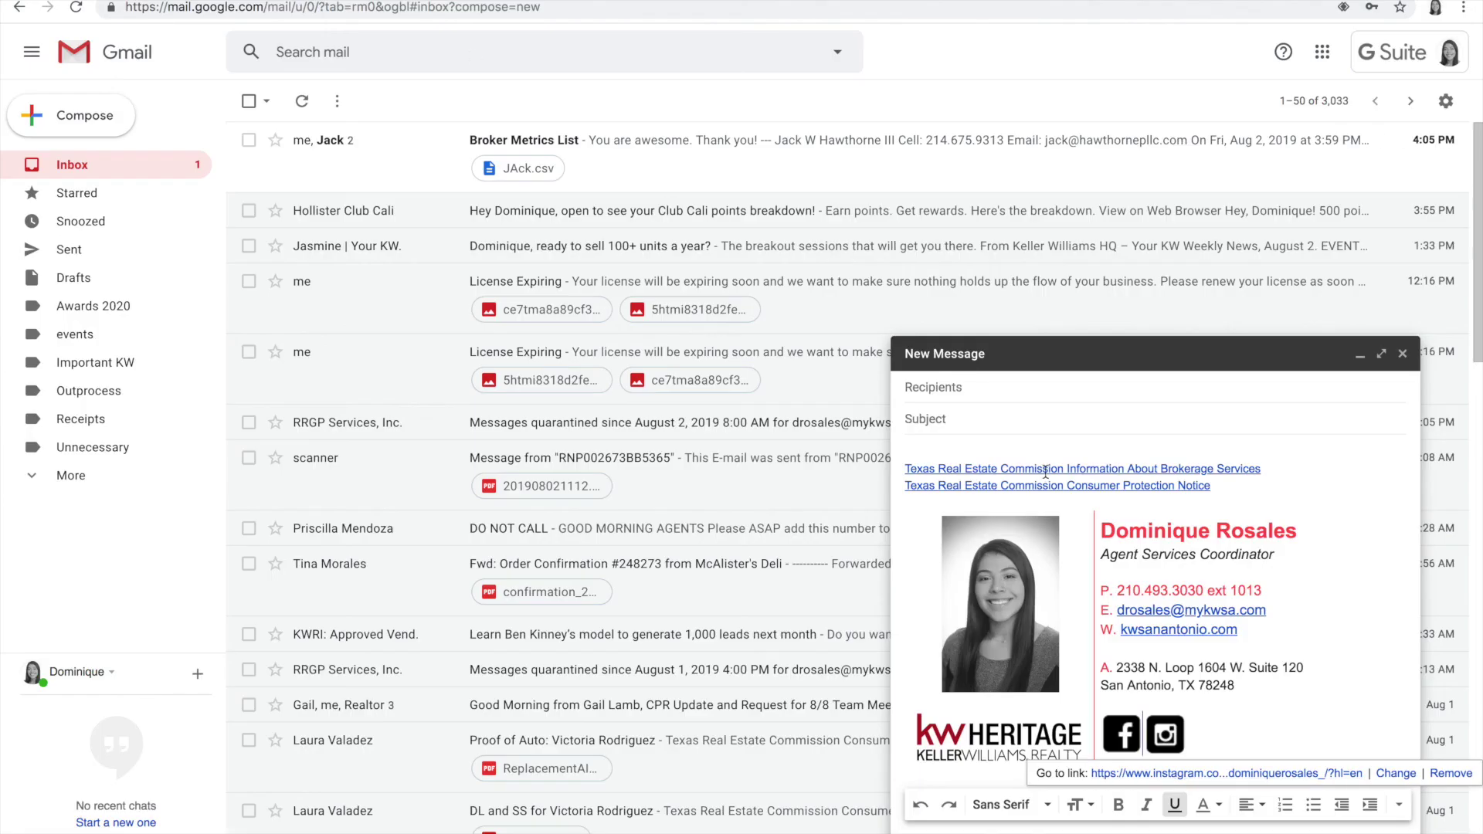
{"action": "left_click", "coordinate": [1052, 469]}
{"action": "left_click", "coordinate": [1059, 490]}
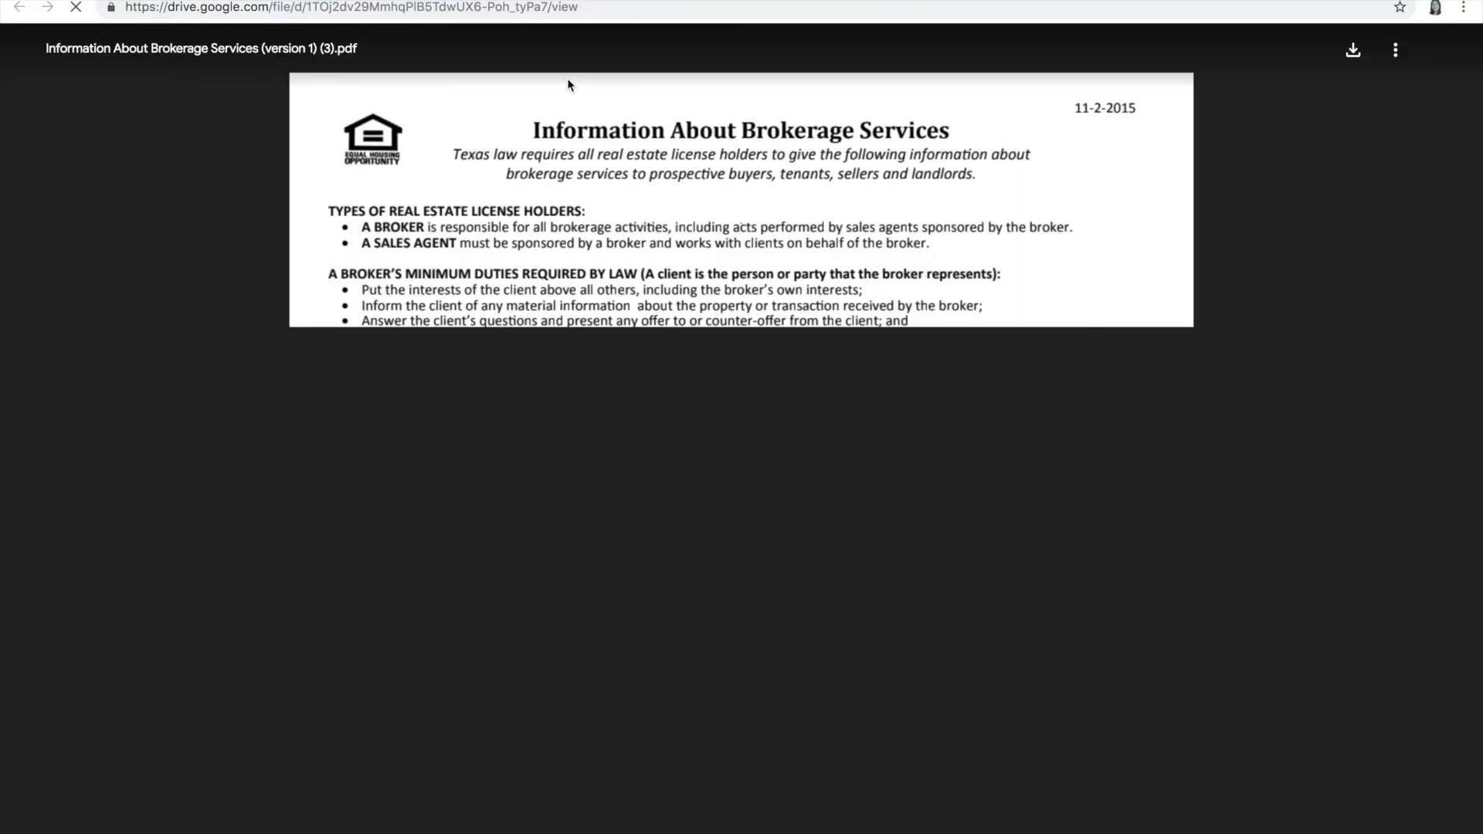
{"action": "scroll", "coordinate": [541, 231], "scroll_direction": "down", "scroll_amount": 3}
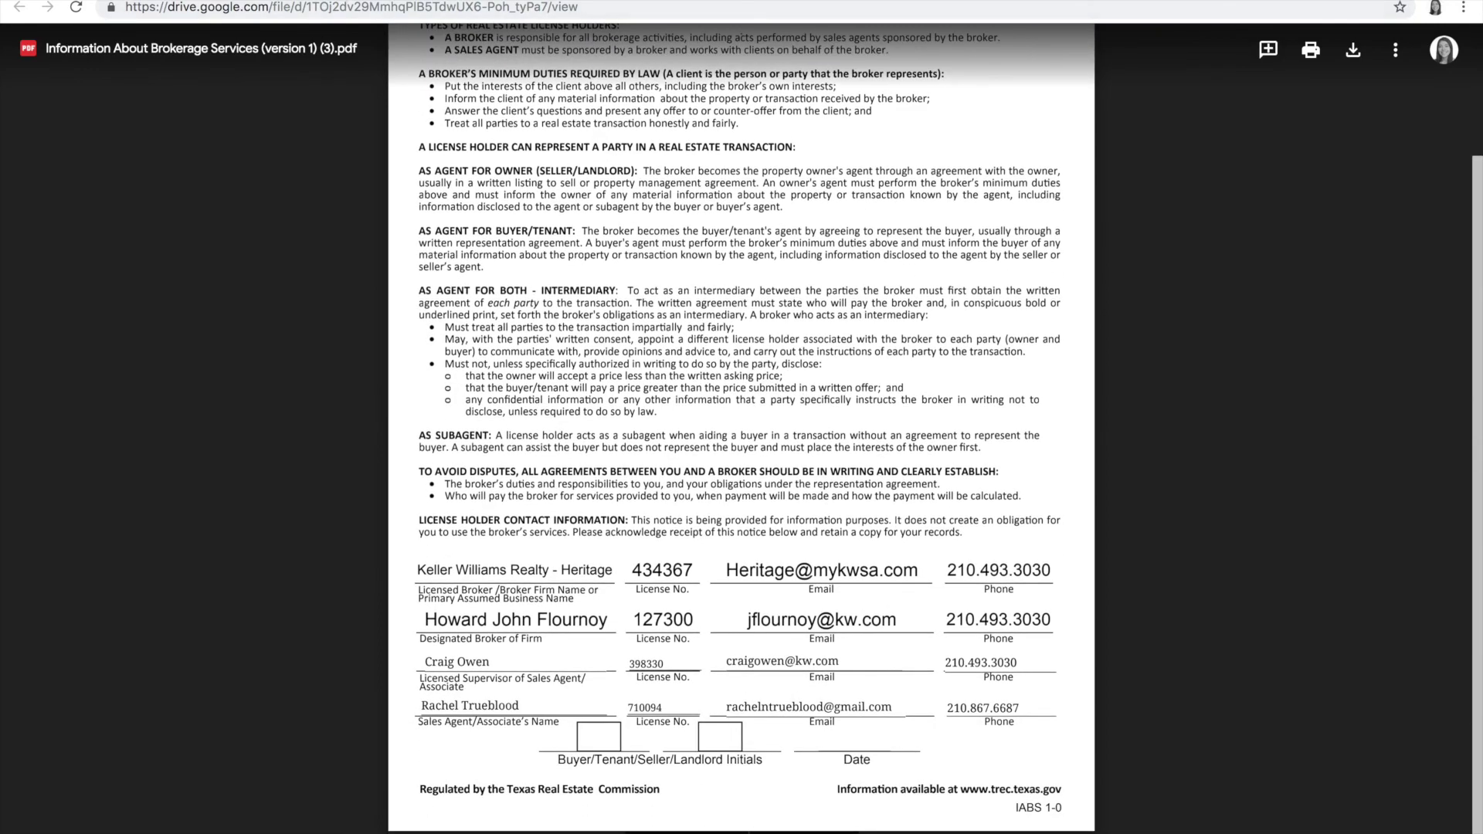
{"action": "key", "text": "ctrl+w"}
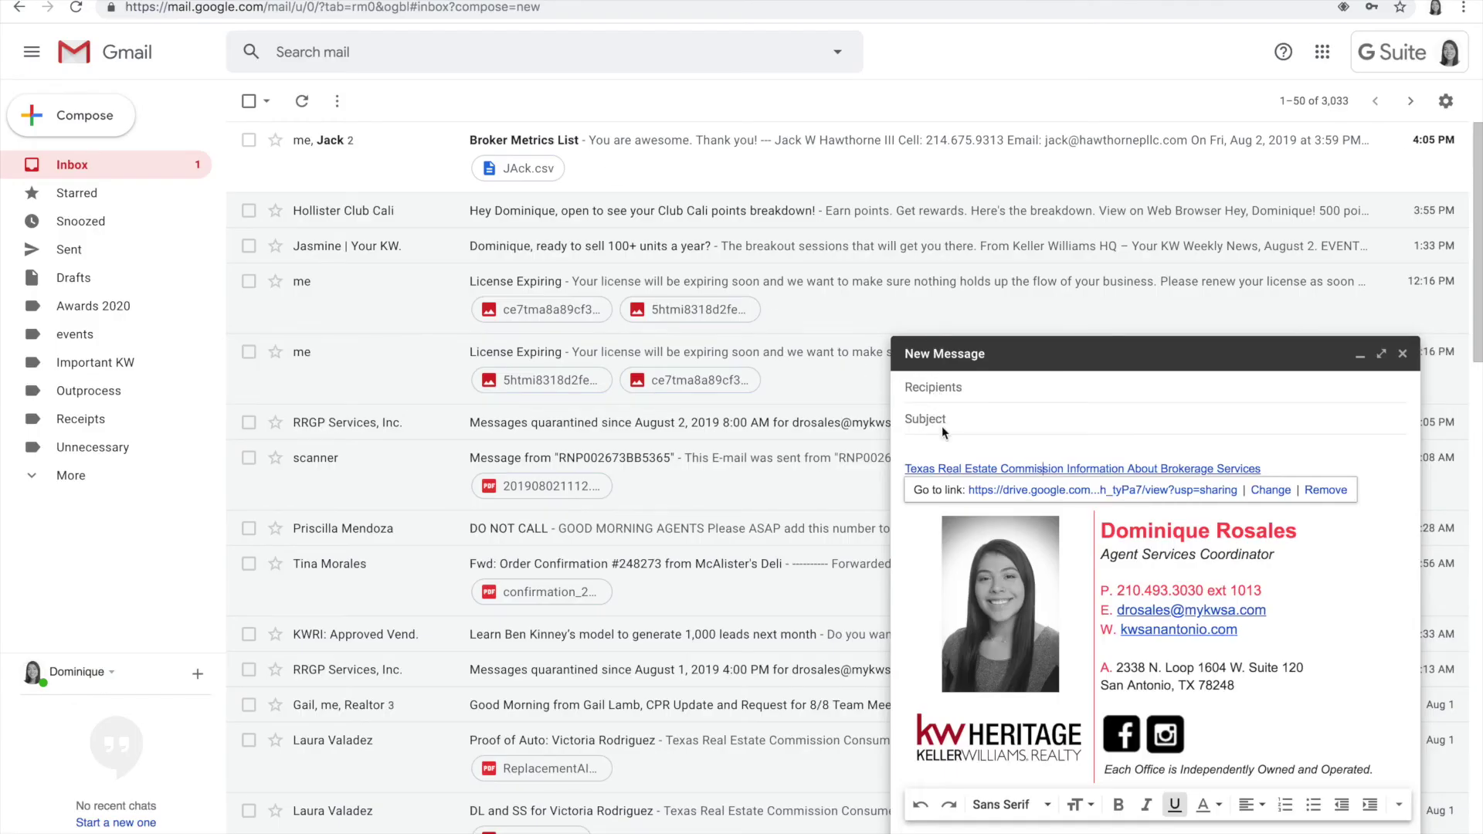
{"action": "left_click", "coordinate": [944, 417]}
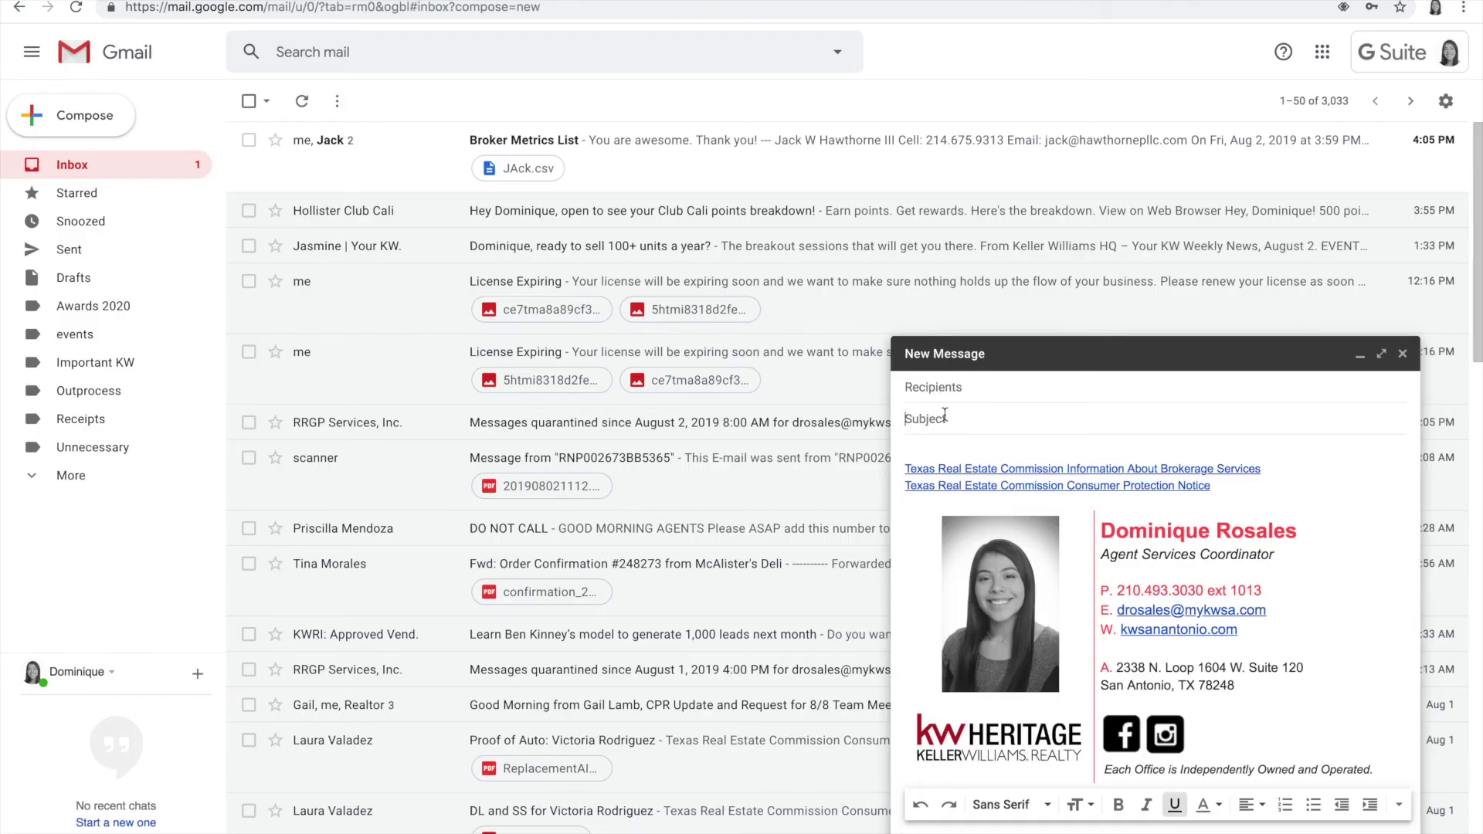
{"action": "left_click", "coordinate": [978, 487]}
{"action": "left_click", "coordinate": [1012, 506]}
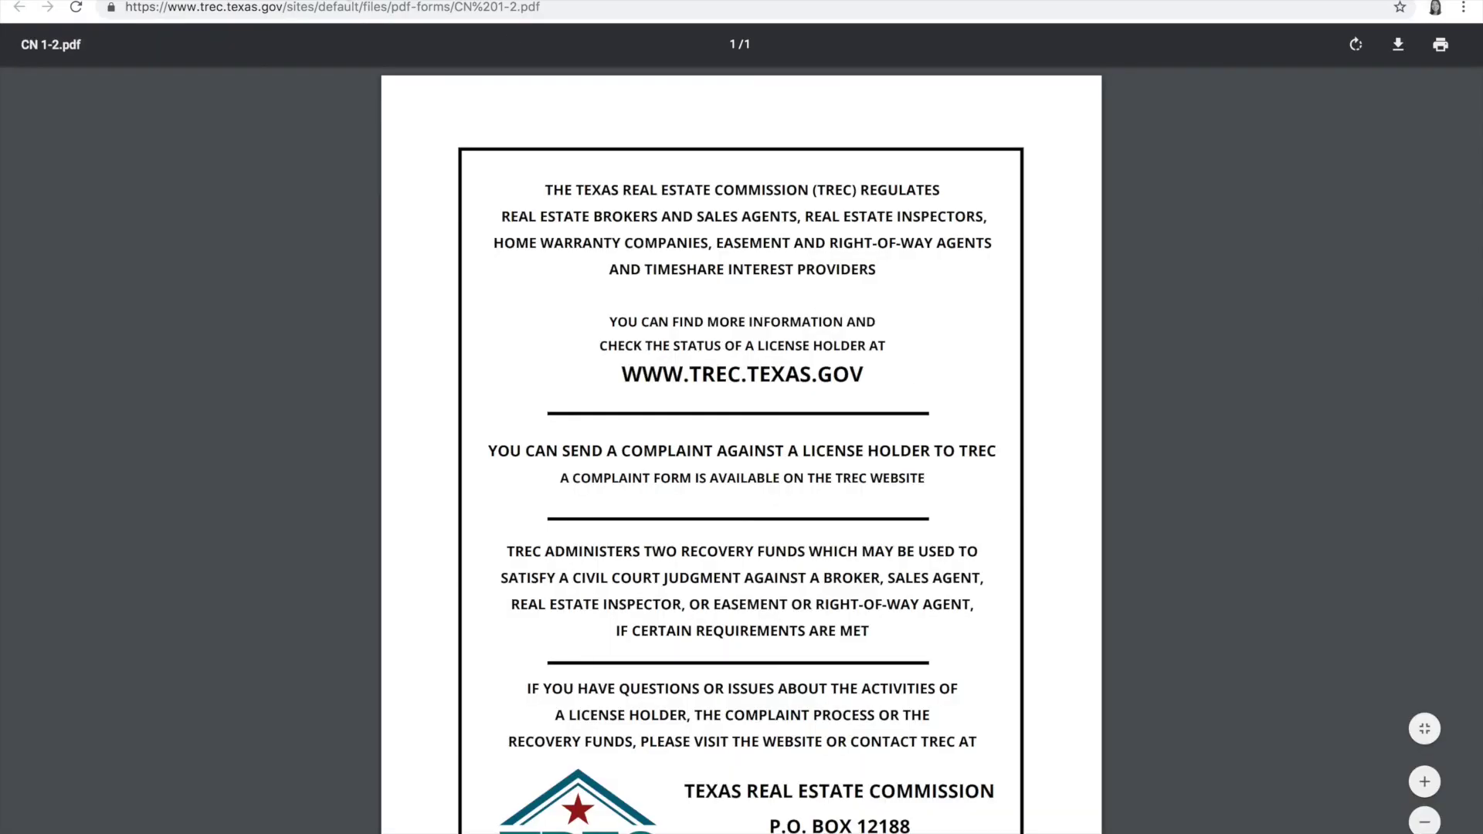
{"action": "key", "text": "ctrl+w"}
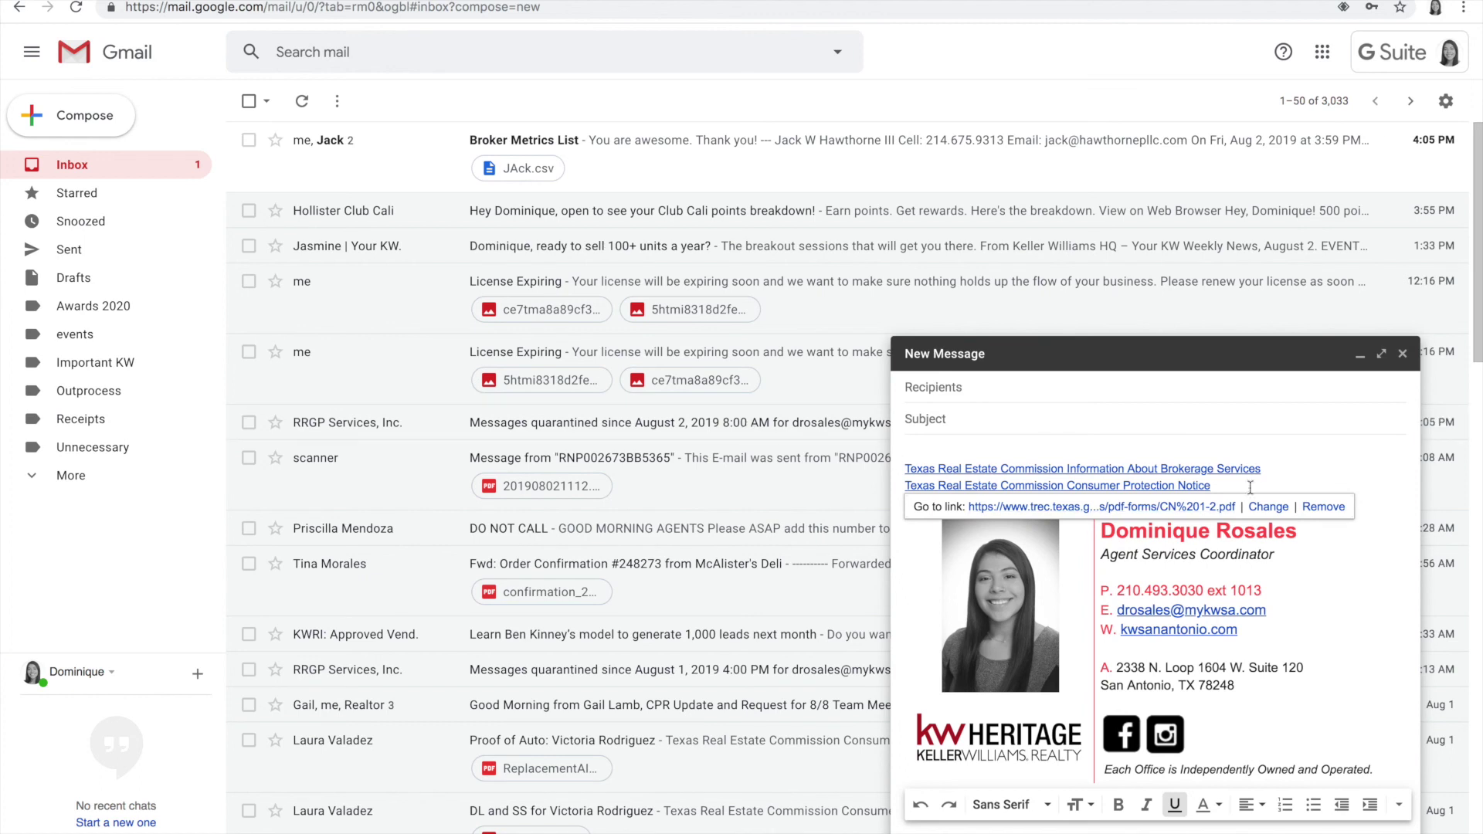
{"action": "left_click", "coordinate": [1250, 480]}
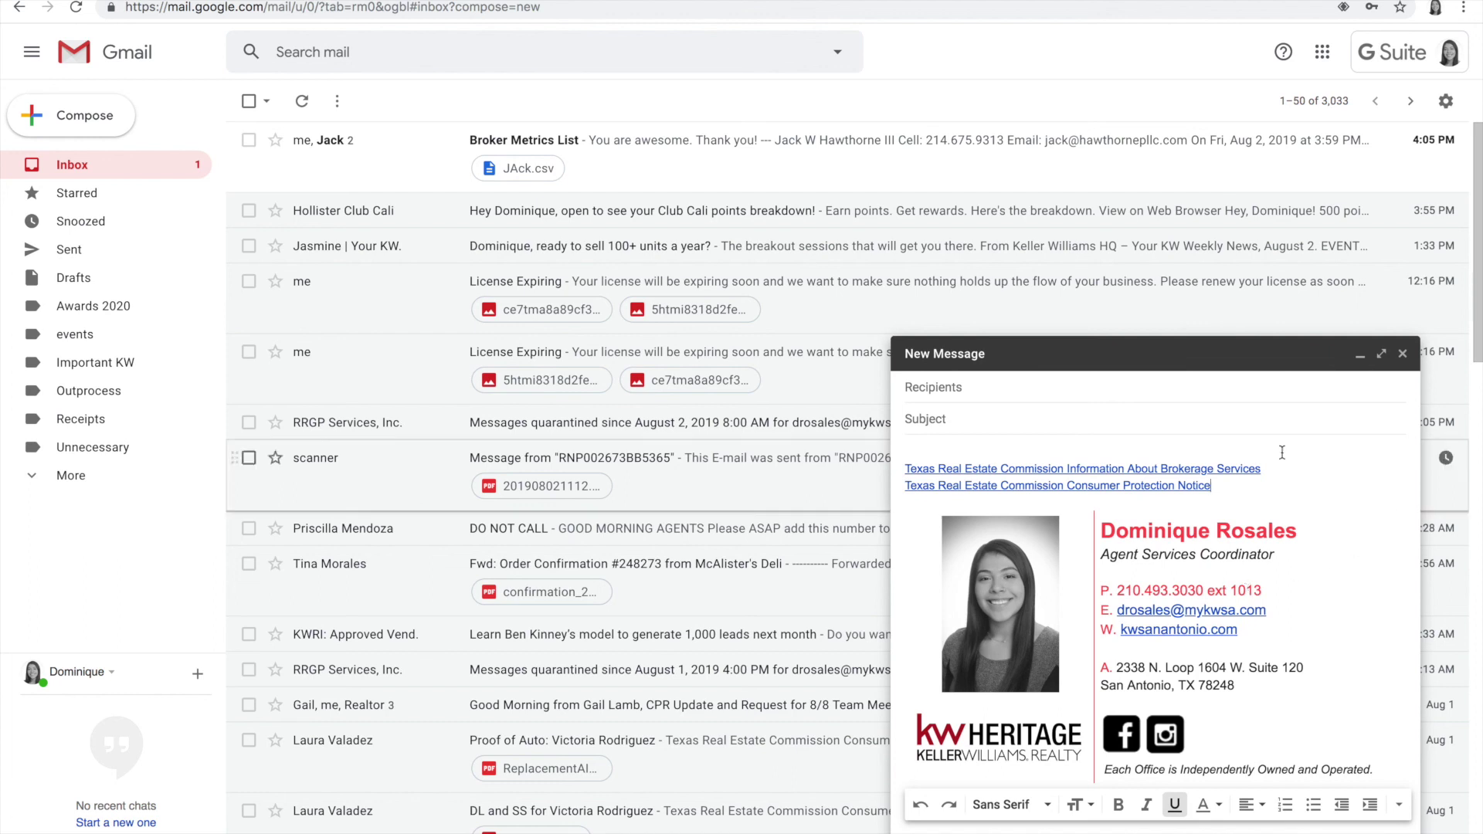
Step: Go to the full Gmail settings and close the new message draft
{"action": "left_click", "coordinate": [1450, 116]}
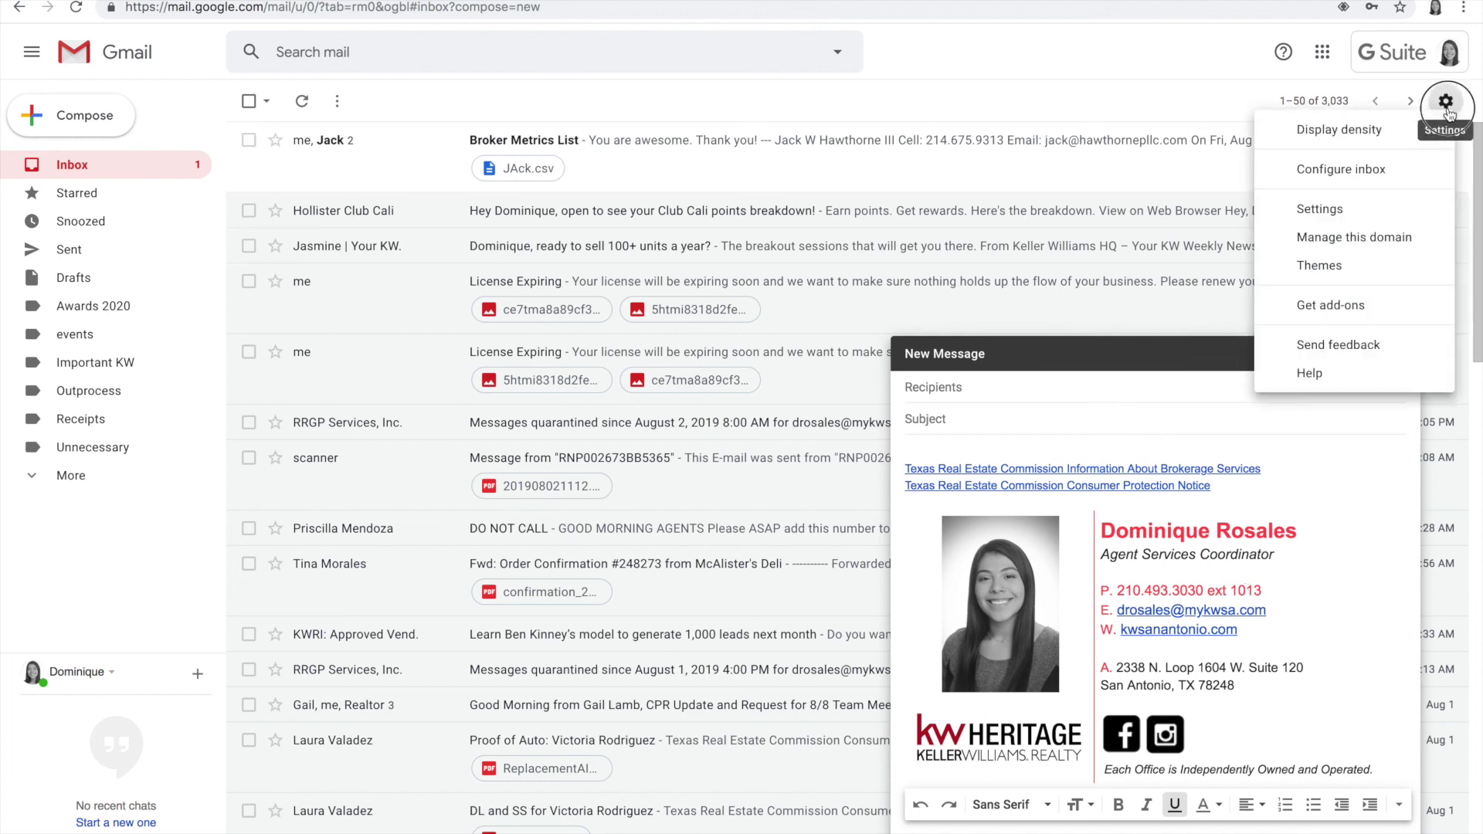
{"action": "left_click", "coordinate": [1345, 210]}
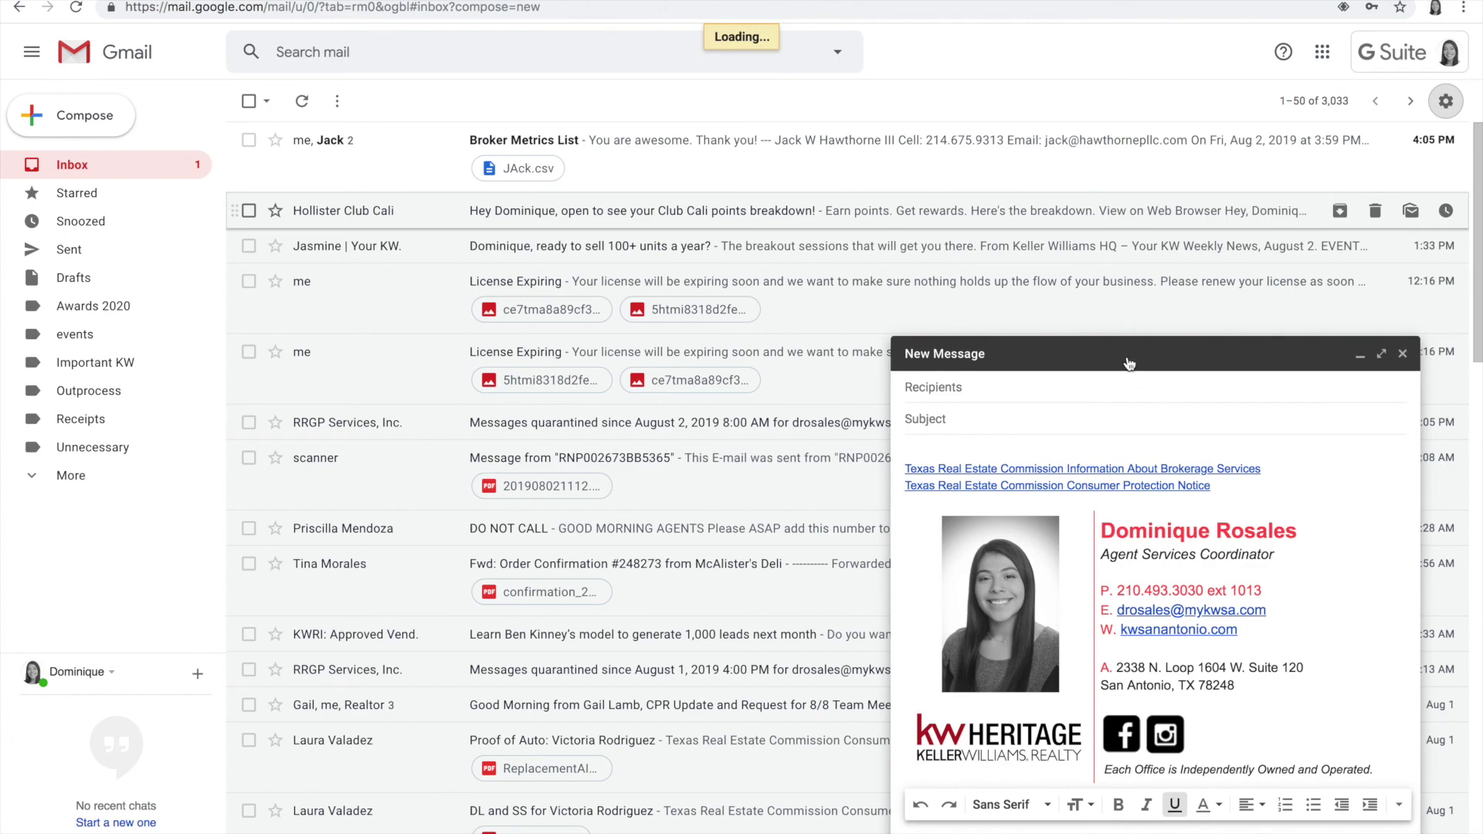
{"action": "scroll", "coordinate": [829, 474], "scroll_direction": "down", "scroll_amount": 10}
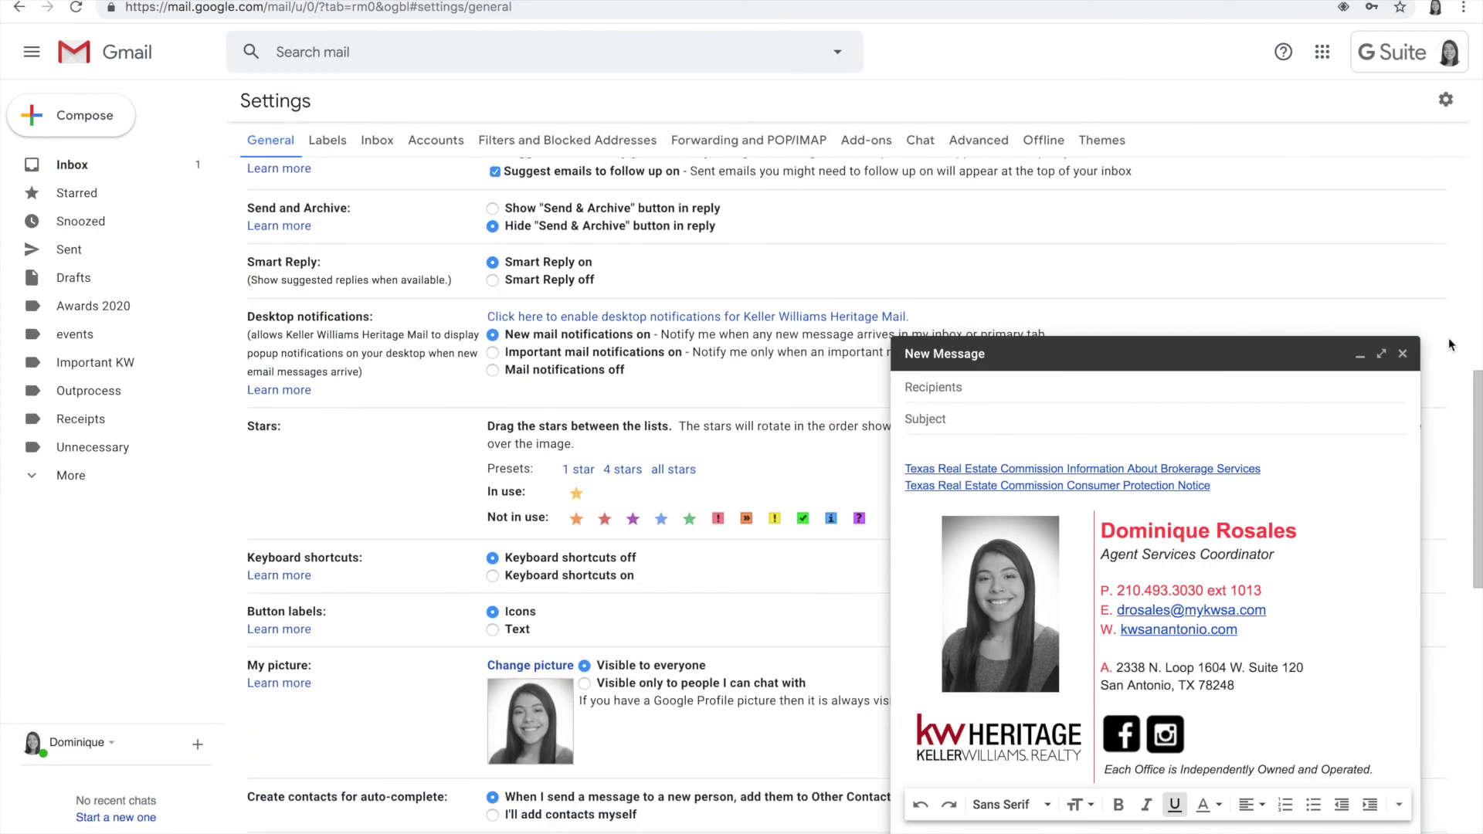
{"action": "left_click", "coordinate": [1403, 353]}
Step: Switch the Signature setting from No signature back to the custom KW Heritage signature
{"action": "scroll", "coordinate": [872, 481], "scroll_direction": "down", "scroll_amount": 10}
{"action": "scroll", "coordinate": [671, 295], "scroll_direction": "up", "scroll_amount": 2}
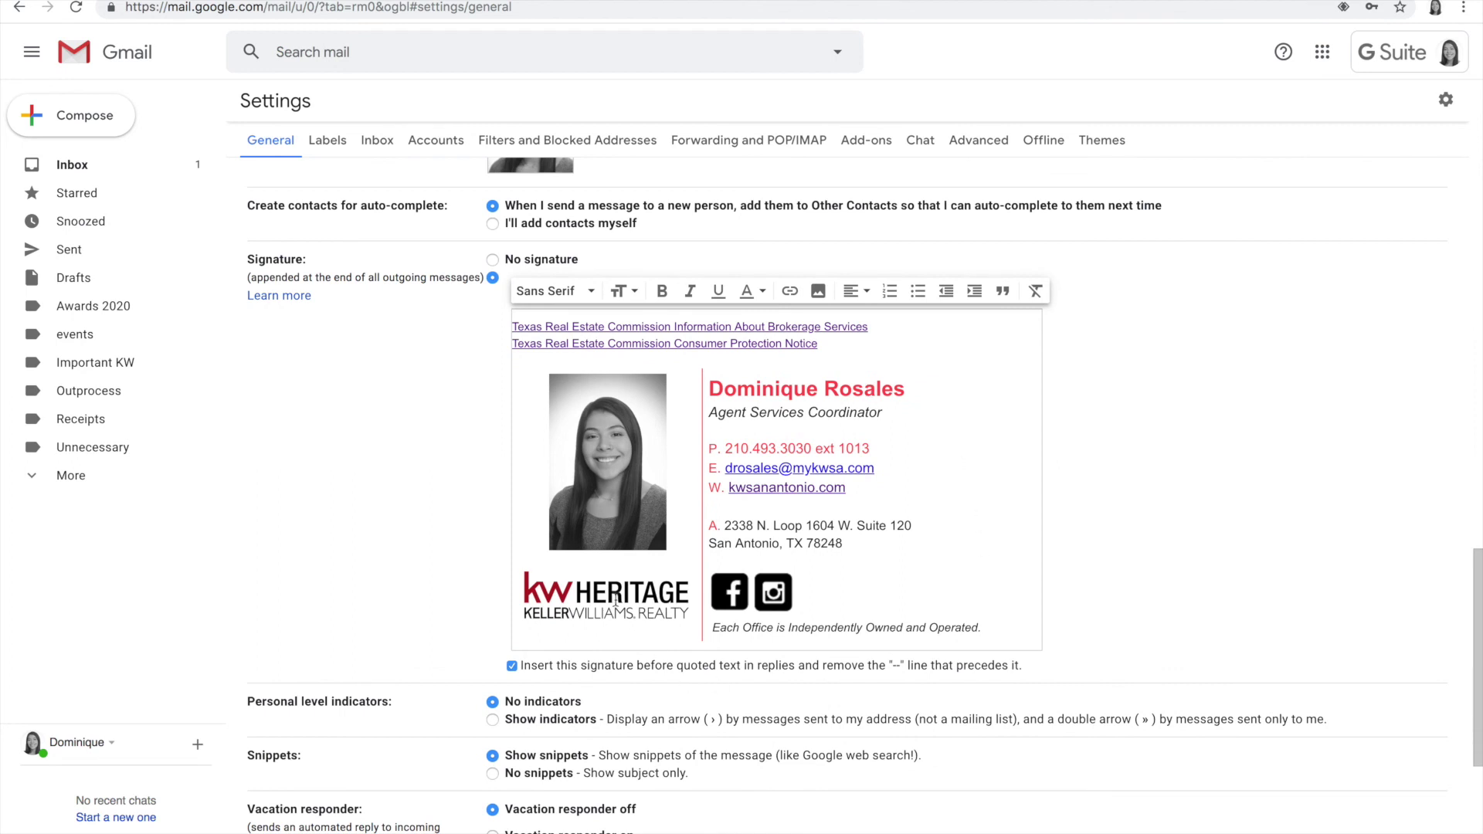
{"action": "scroll", "coordinate": [338, 426], "scroll_direction": "up", "scroll_amount": 1}
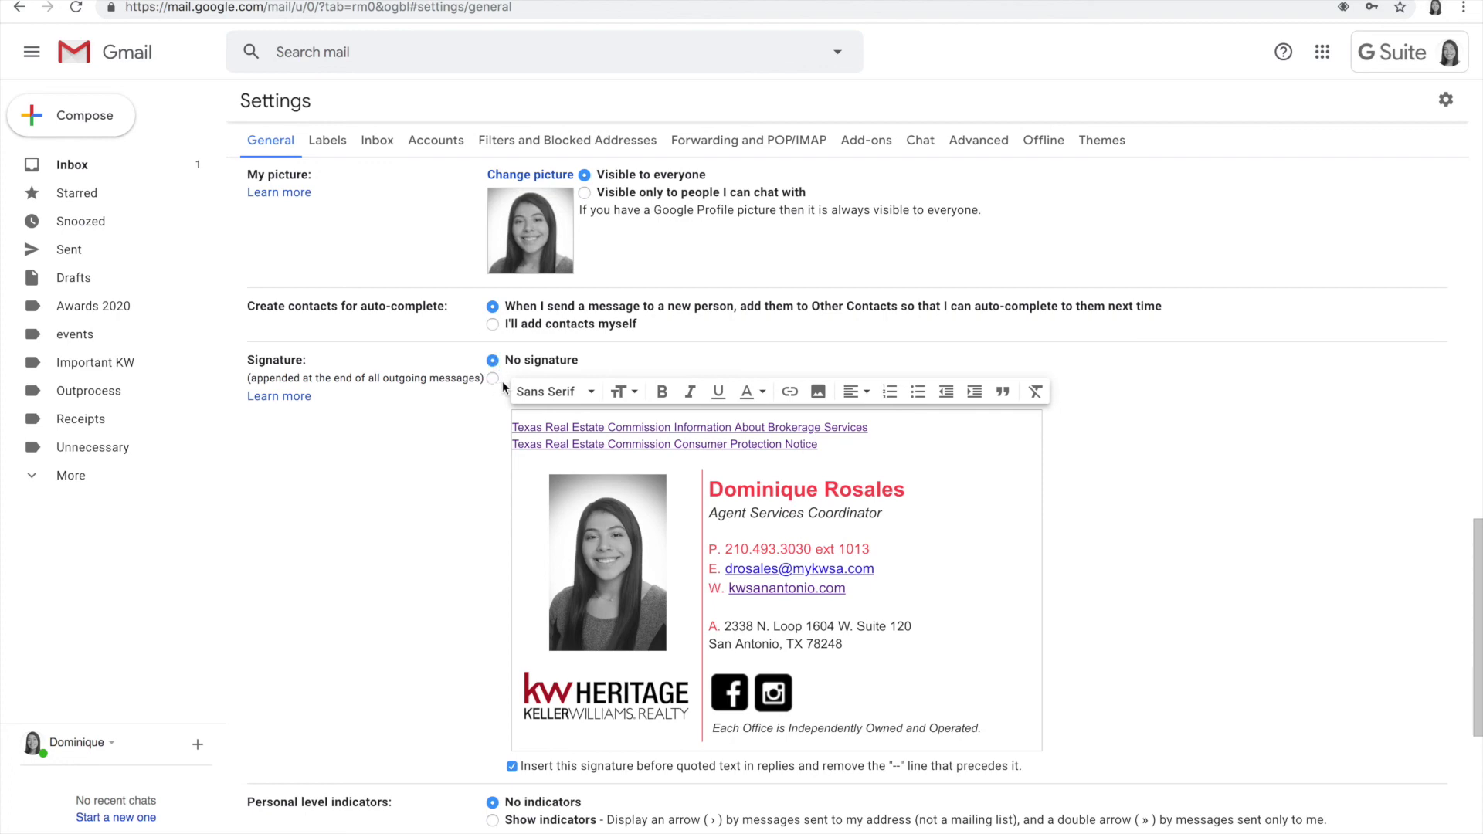
{"action": "left_click", "coordinate": [493, 380]}
{"action": "scroll", "coordinate": [870, 612], "scroll_direction": "down", "scroll_amount": 6}
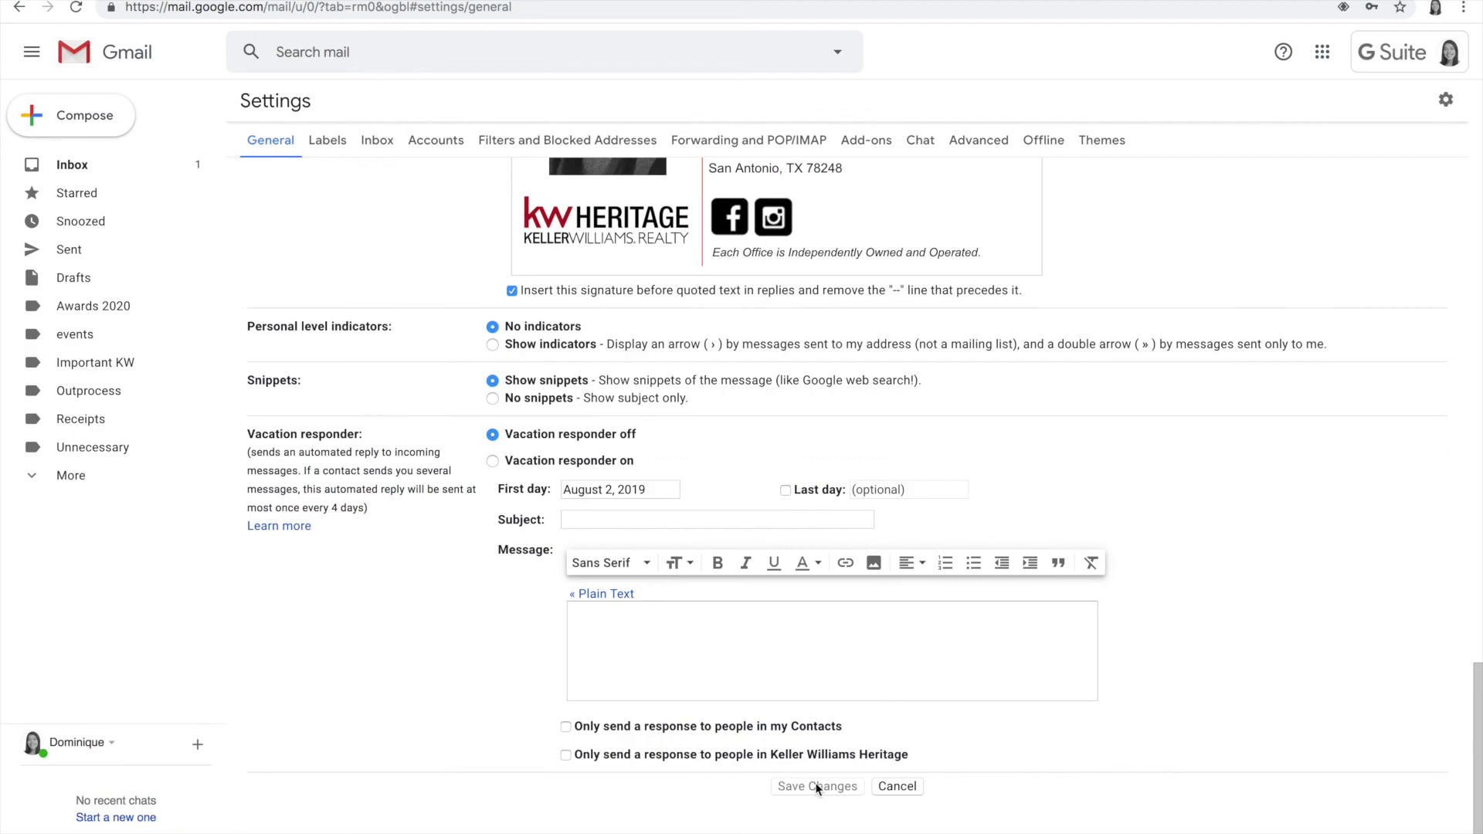